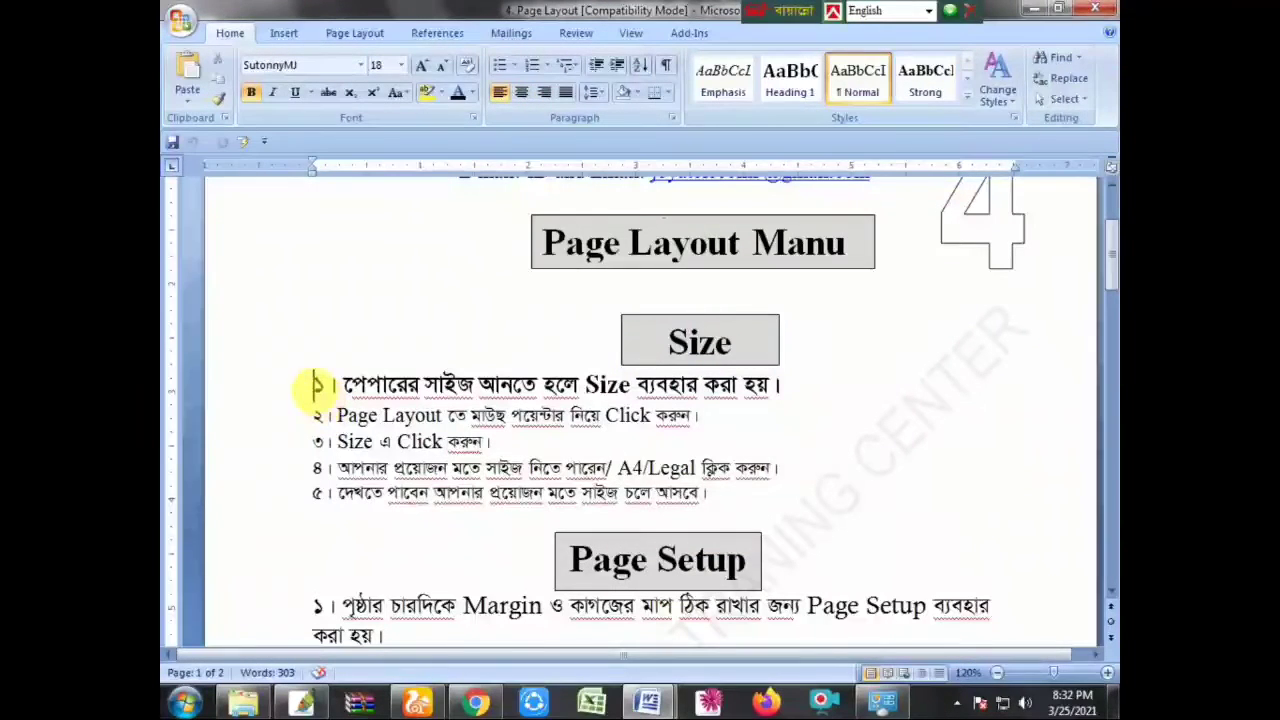
# Extend the selection across the five numbered Size steps.
pyautogui.hotkey('shift', 'Right')
pyautogui.hotkey('shift', 'Right')
pyautogui.hotkey('shift', 'Right')
pyautogui.hotkey('shift', 'Right')
pyautogui.hotkey('shift', 'Right')
pyautogui.hotkey('shift', 'Right')
pyautogui.hotkey('shift', 'Right')
pyautogui.hotkey('shift', 'Right')
pyautogui.hotkey('shift', 'Right')
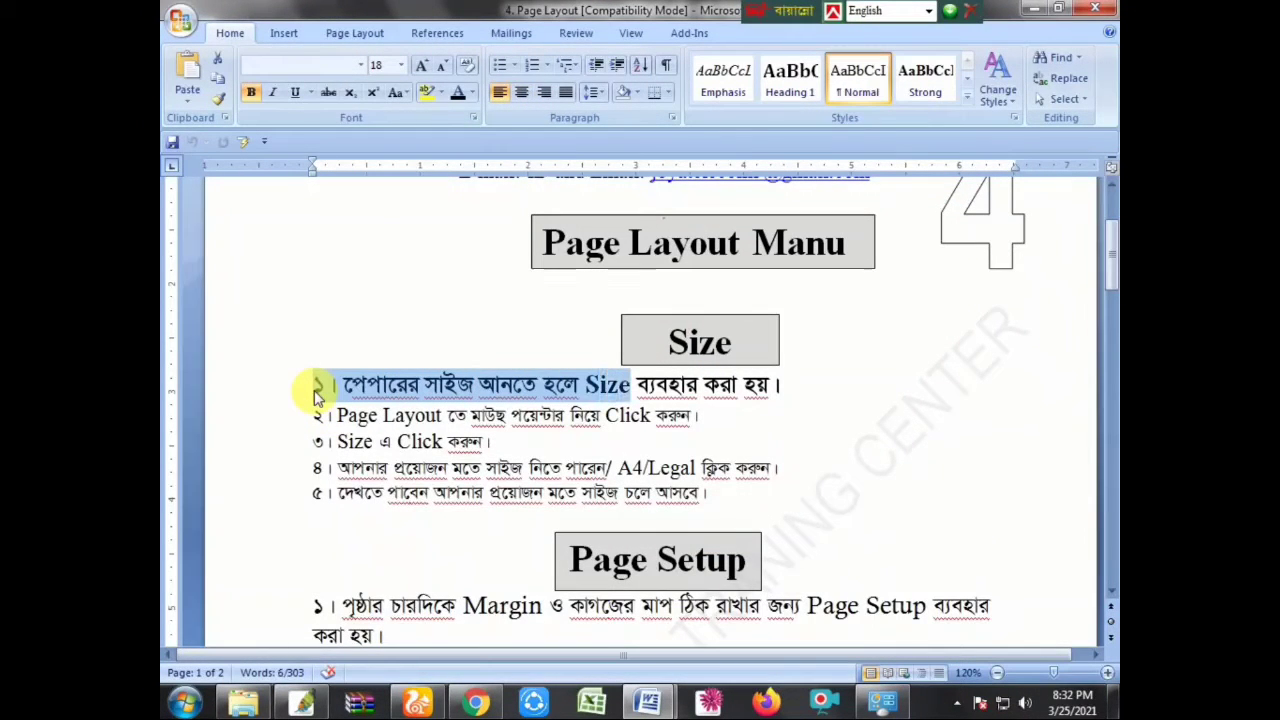
pyautogui.hotkey('shift', 'Right')
pyautogui.hotkey('shift', 'Right')
pyautogui.hotkey('shift', 'Right')
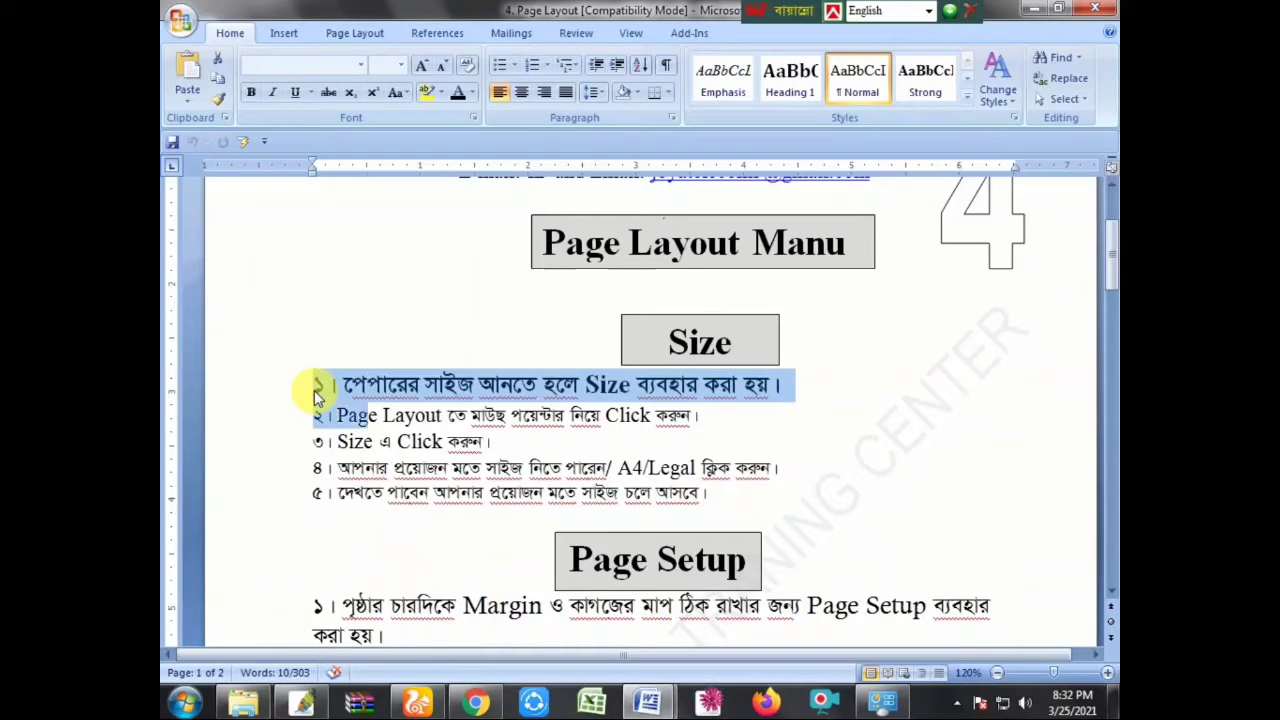
pyautogui.hotkey('shift', 'Right')
pyautogui.hotkey('shift', 'Right')
pyautogui.hotkey('shift', 'Right')
pyautogui.hotkey('shift', 'Right')
pyautogui.hotkey('shift', 'Right')
pyautogui.hotkey('shift', 'Right')
pyautogui.hotkey('shift', 'Right')
pyautogui.hotkey('shift', 'Right')
pyautogui.hotkey('shift', 'Right')
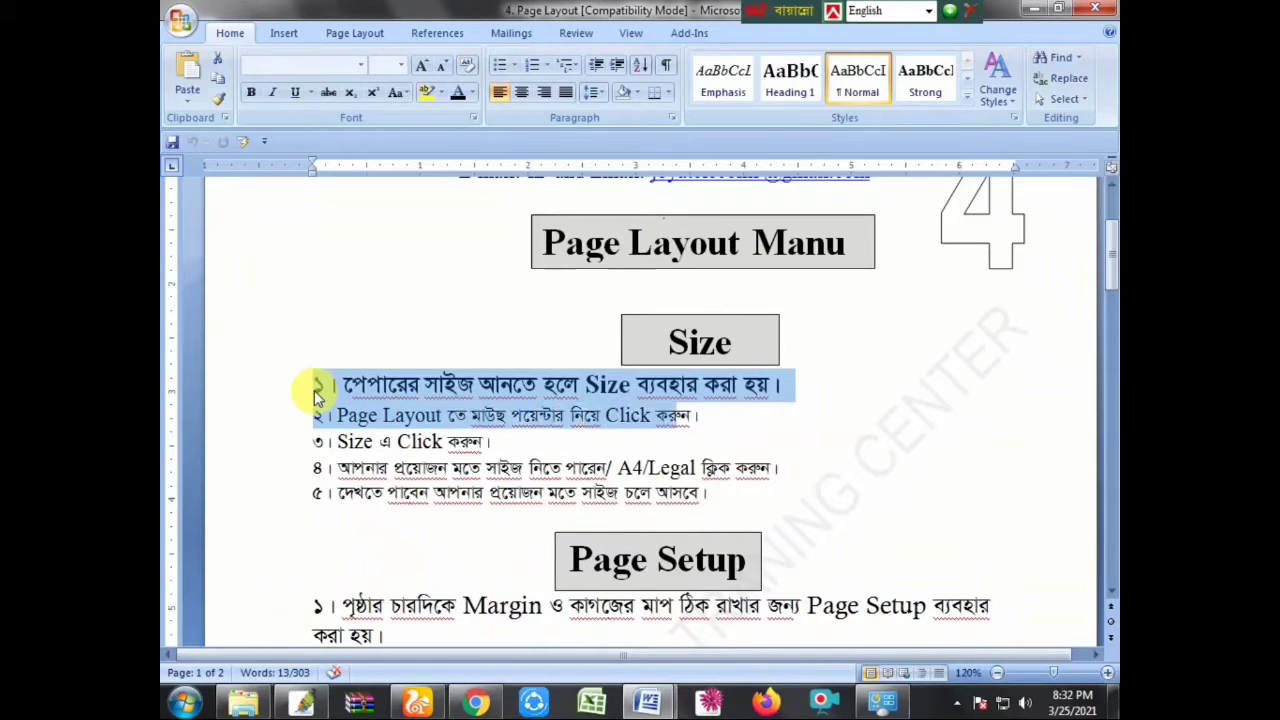
pyautogui.hotkey('shift', 'Right')
pyautogui.hotkey('shift', 'Right')
pyautogui.hotkey('shift', 'Right')
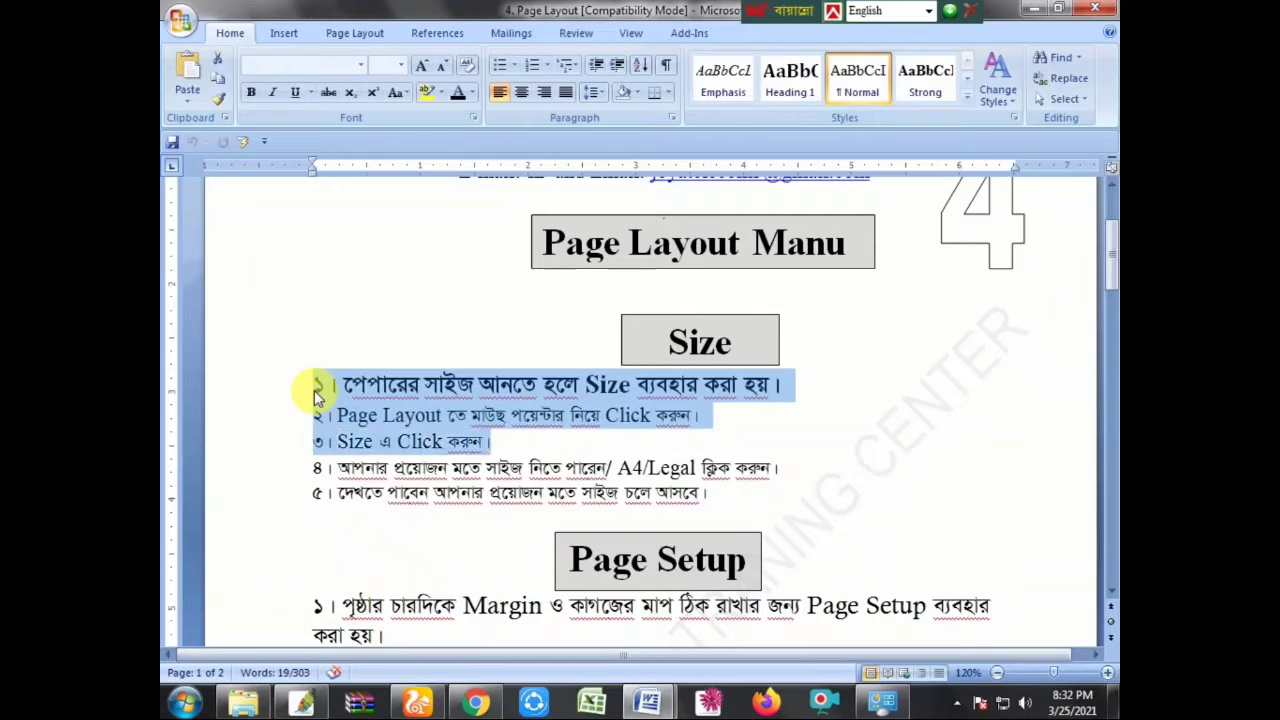
pyautogui.hotkey('shift', 'Right')
pyautogui.hotkey('shift', 'Right')
pyautogui.hotkey('shift', 'Right')
pyautogui.hotkey('shift', 'Right')
pyautogui.hotkey('shift', 'Right')
pyautogui.hotkey('shift', 'Right')
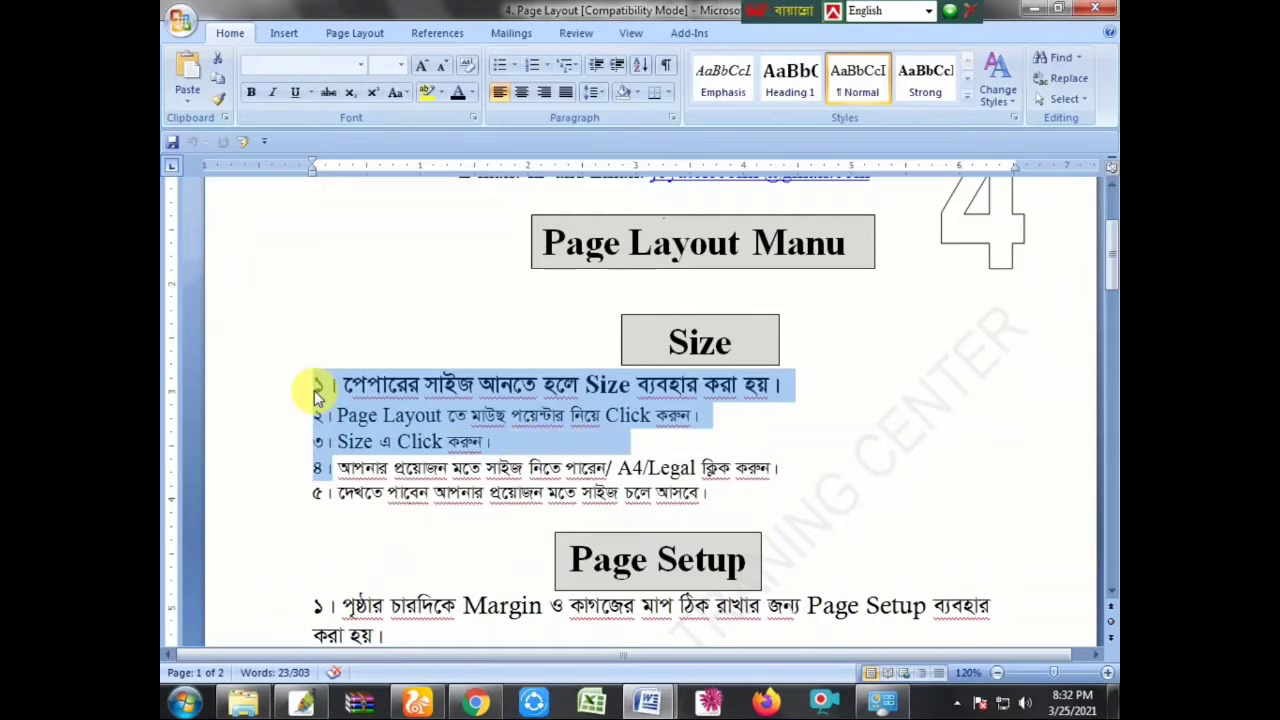
pyautogui.hotkey('shift', 'Right')
pyautogui.hotkey('shift', 'Right')
pyautogui.hotkey('shift', 'Right')
pyautogui.hotkey('shift', 'Right')
pyautogui.hotkey('shift', 'Right')
pyautogui.hotkey('shift', 'Right')
pyautogui.hotkey('shift', 'Right')
pyautogui.hotkey('shift', 'Right')
pyautogui.hotkey('shift', 'Right')
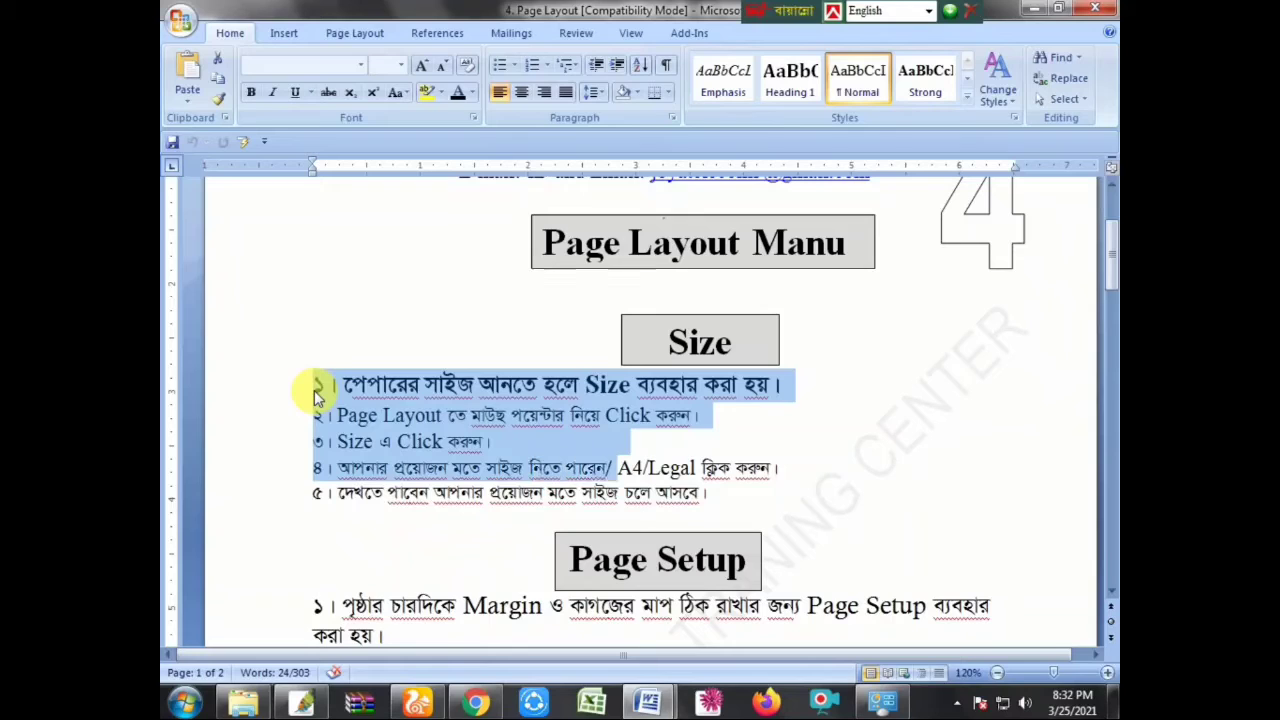
pyautogui.hotkey('shift', 'Right')
pyautogui.hotkey('shift', 'Right')
pyautogui.hotkey('shift', 'Right')
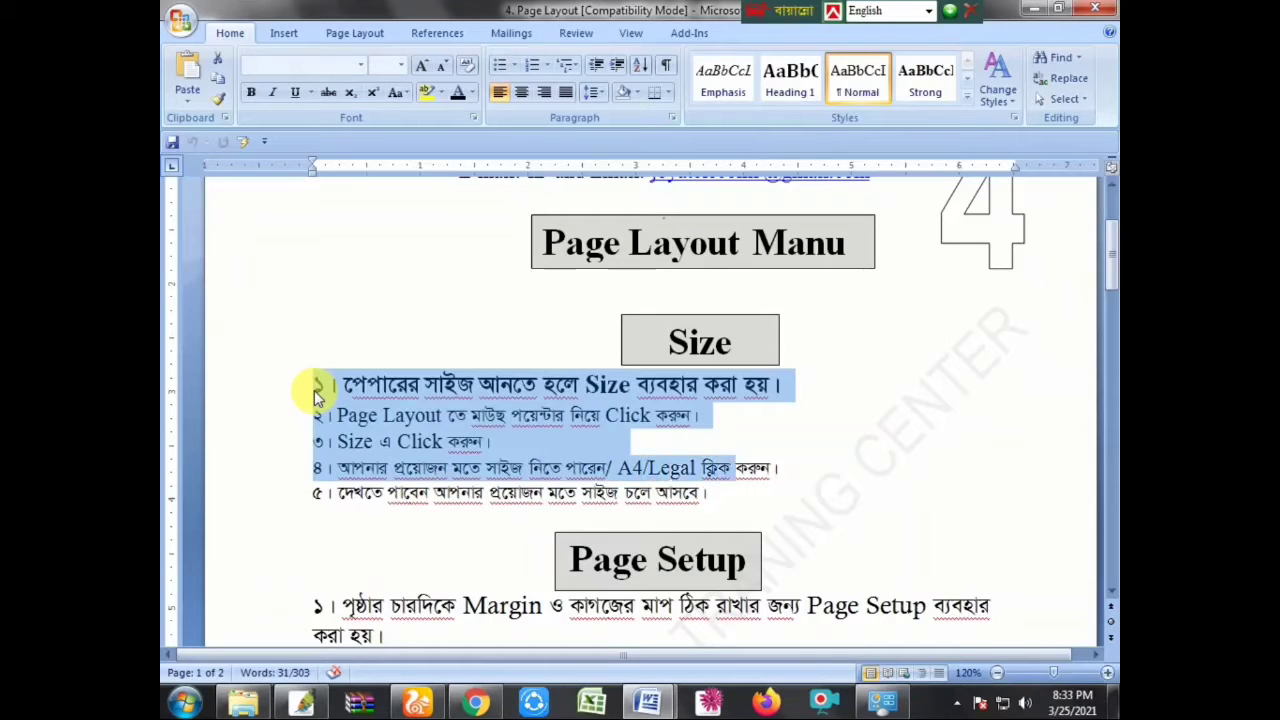
pyautogui.hotkey('shift', 'Right')
pyautogui.hotkey('shift', 'Right')
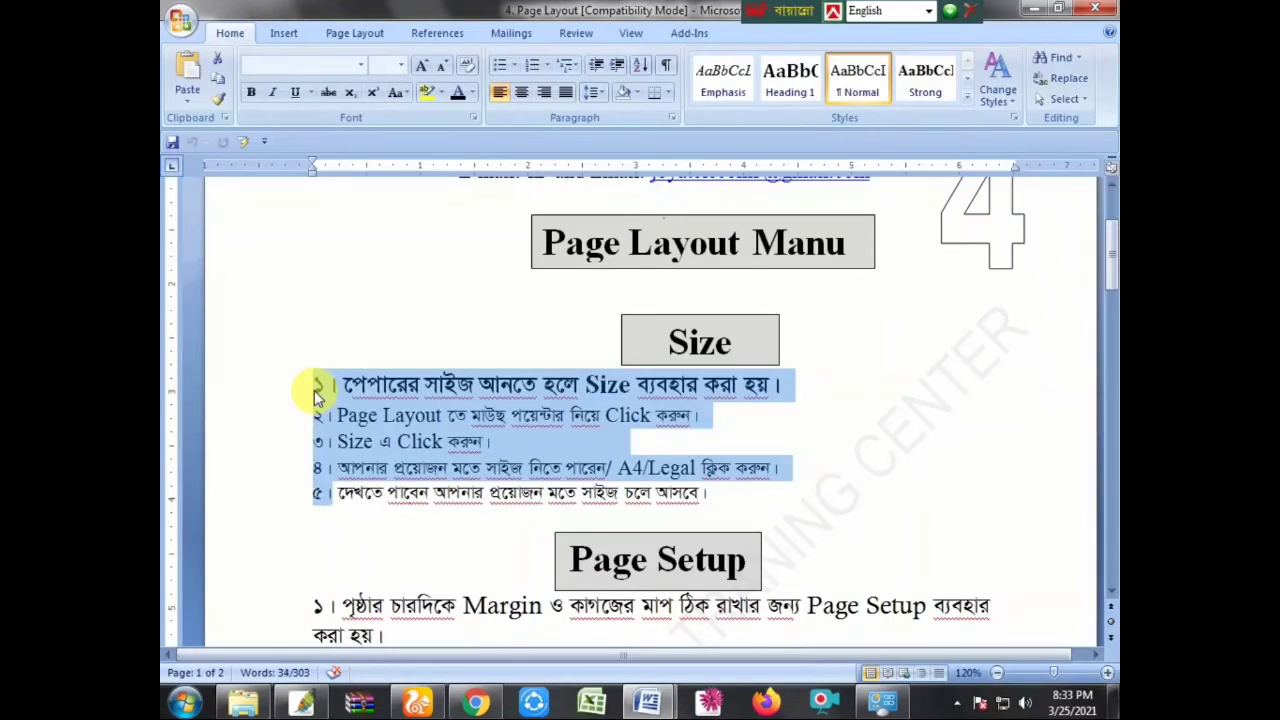
pyautogui.hotkey('shift', 'Right')
pyautogui.hotkey('shift', 'Right')
pyautogui.hotkey('shift', 'Right')
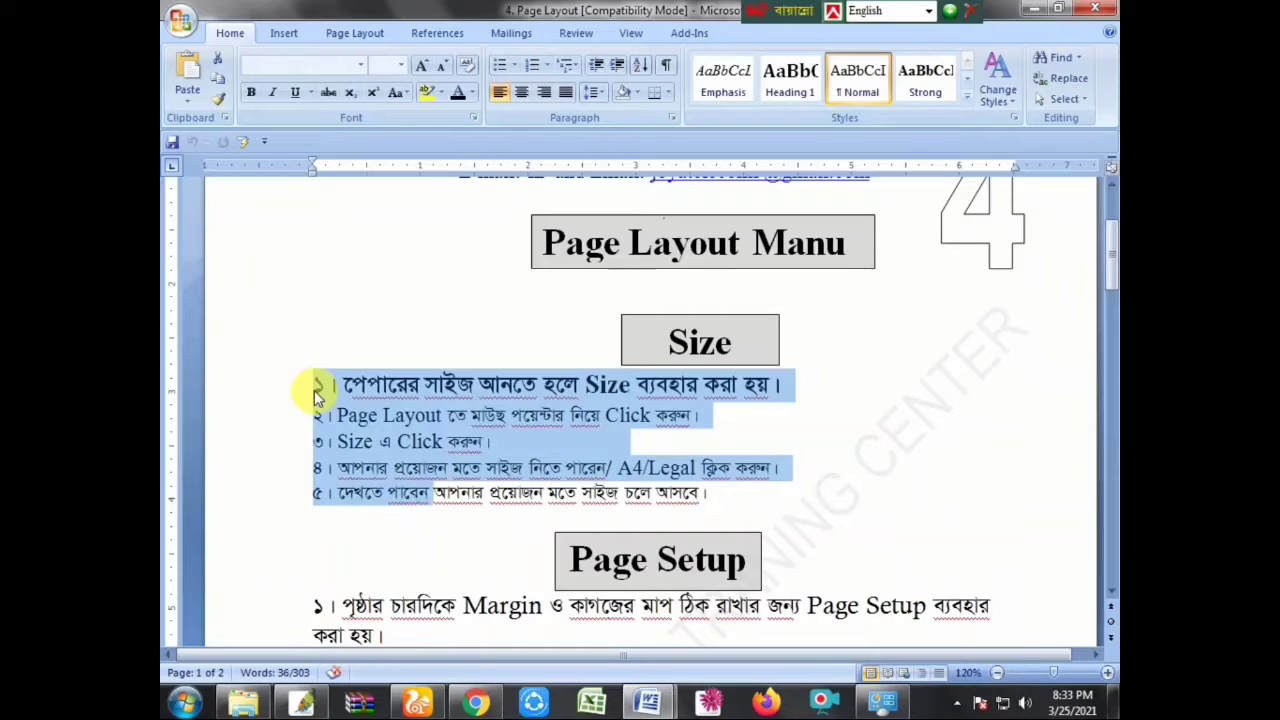
pyautogui.hotkey('shift', 'Right')
pyautogui.hotkey('shift', 'Right')
pyautogui.hotkey('shift', 'Right')
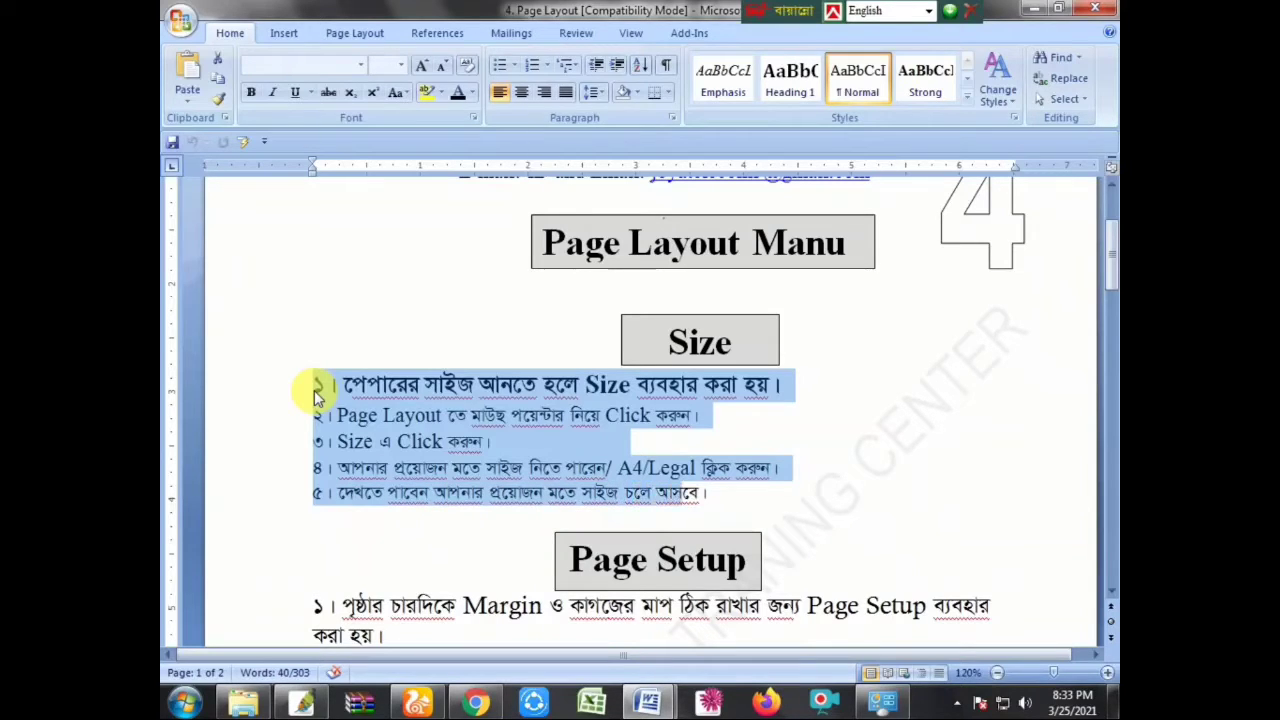
pyautogui.hotkey('shift', 'Right')
pyautogui.hotkey('shift', 'Right')
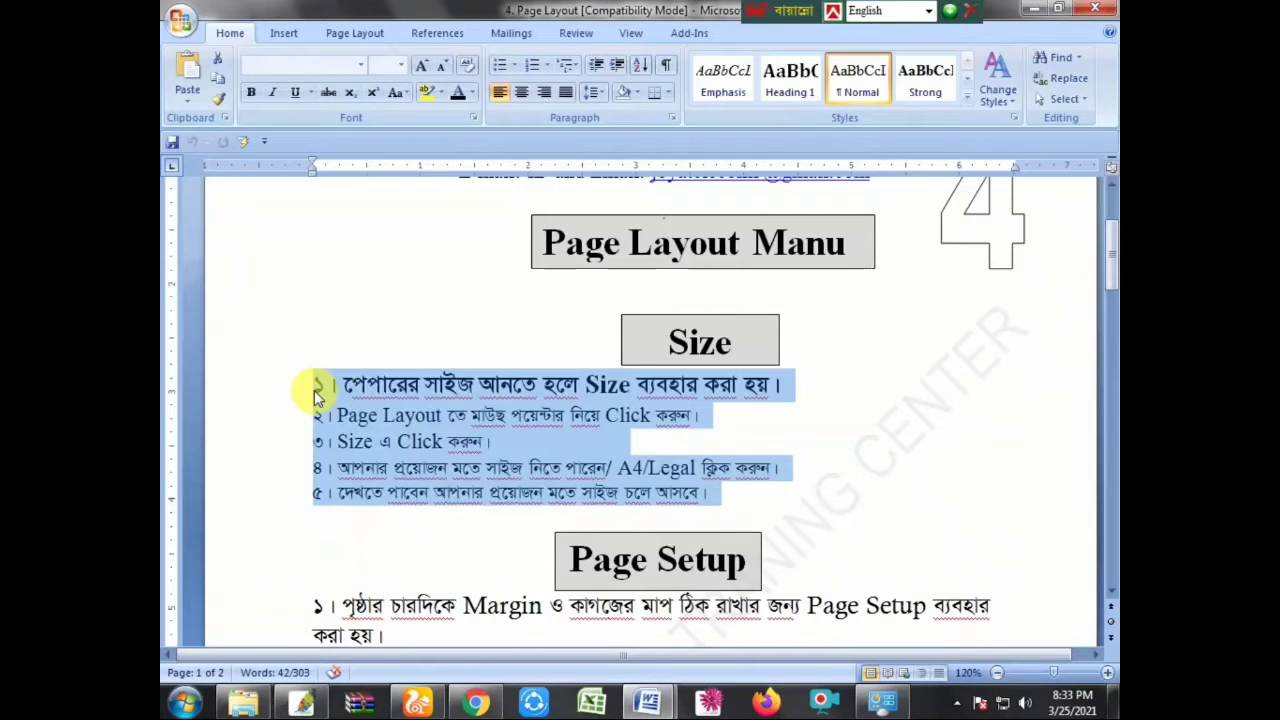
# Deselect the steps and select the Joya Computer Training Center title at the top.
pyautogui.click(373, 441)
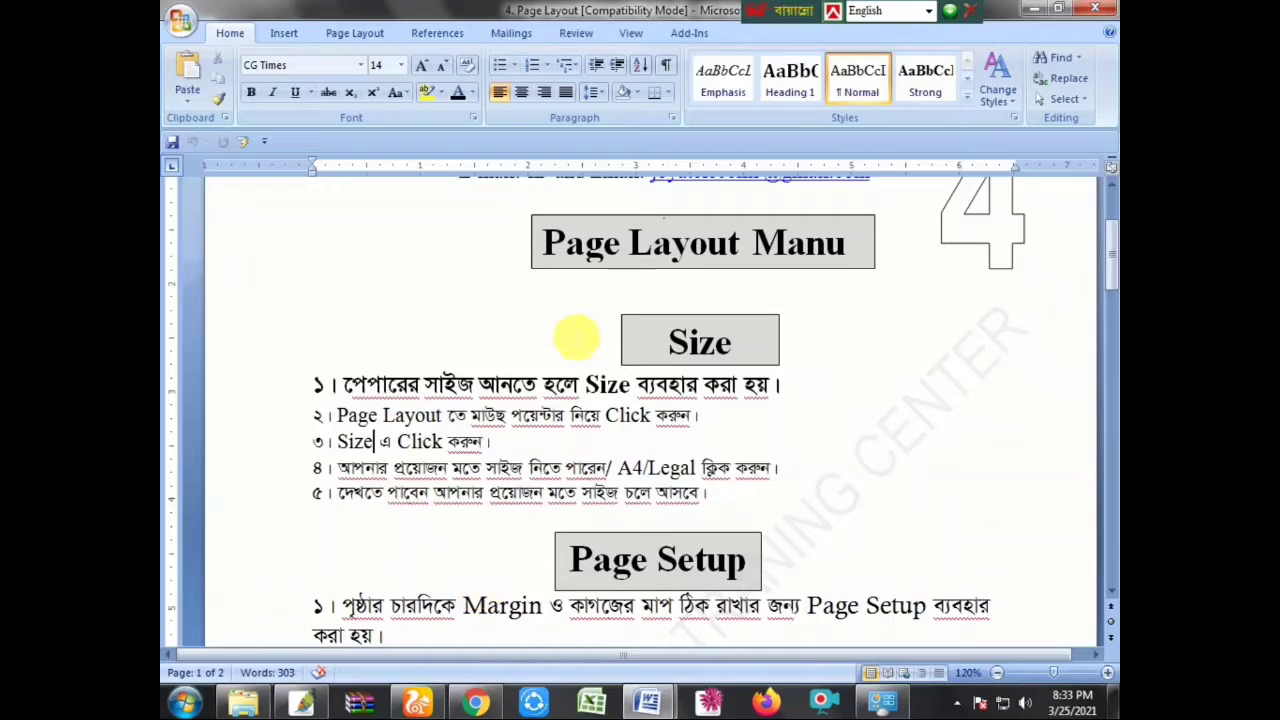
pyautogui.scroll(5, 560, 243)
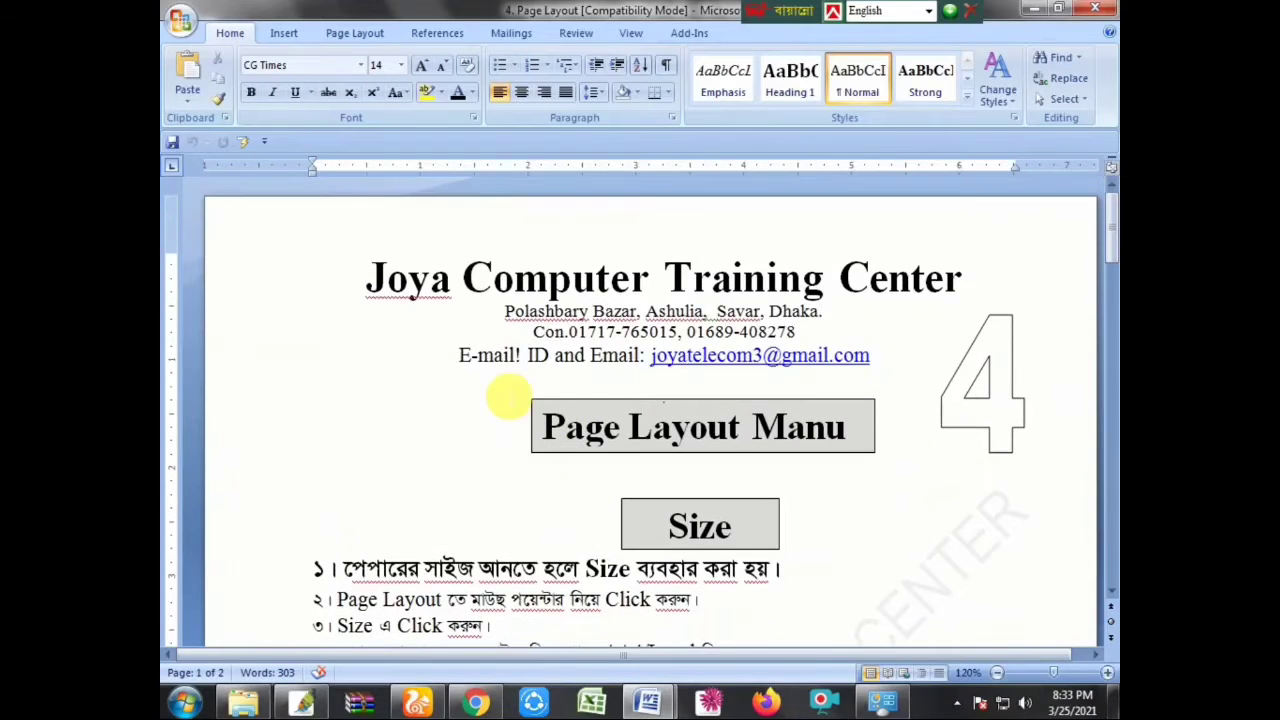
pyautogui.moveTo(366, 278)
pyautogui.mouseDown()
pyautogui.moveTo(905, 290)
pyautogui.moveTo(898, 280)
pyautogui.mouseUp()
pyautogui.hotkey('ctrl', 'c')
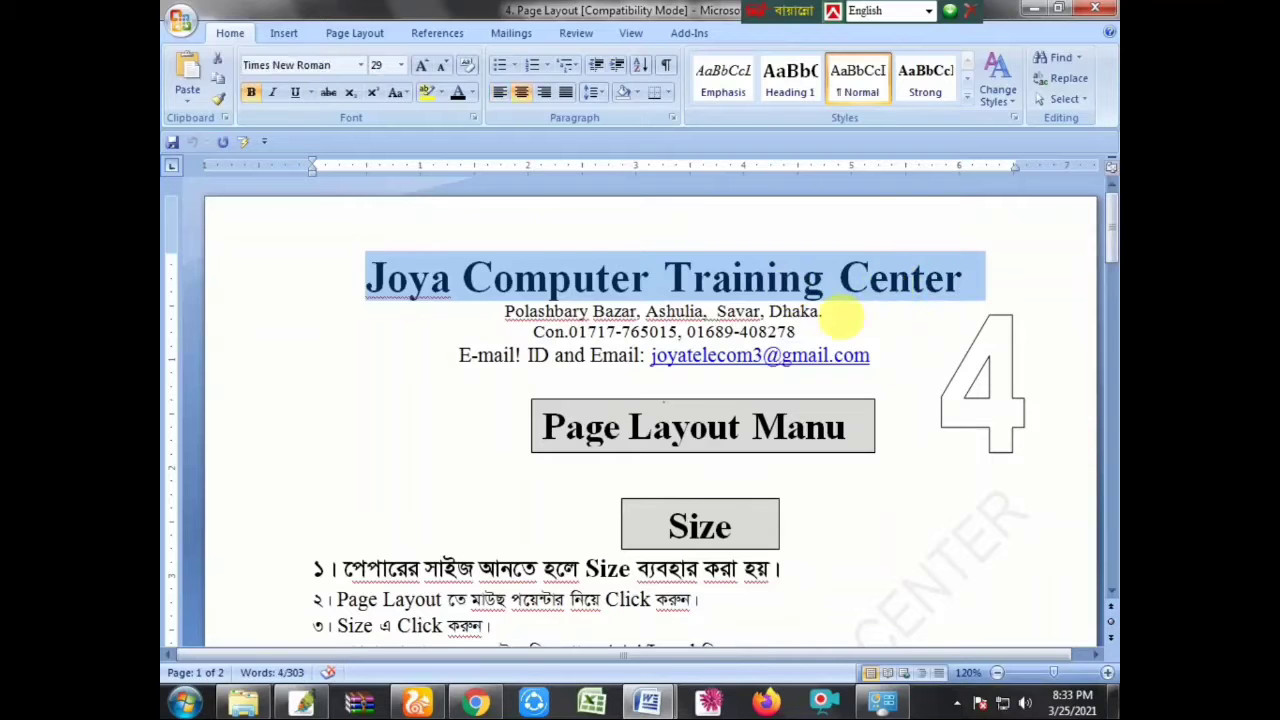
# Create a new blank document with landscape page orientation.
pyautogui.click(597, 627)
pyautogui.hotkey('ctrl', 'n')
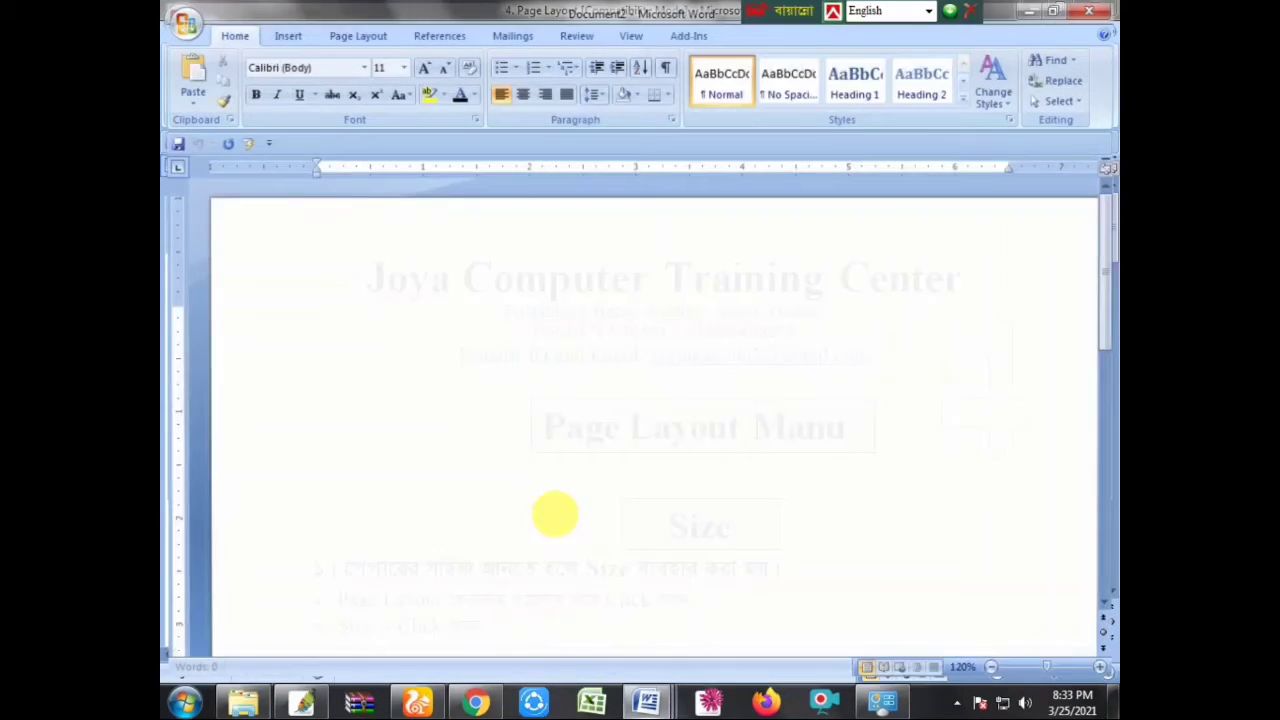
pyautogui.doubleClick(172, 457)
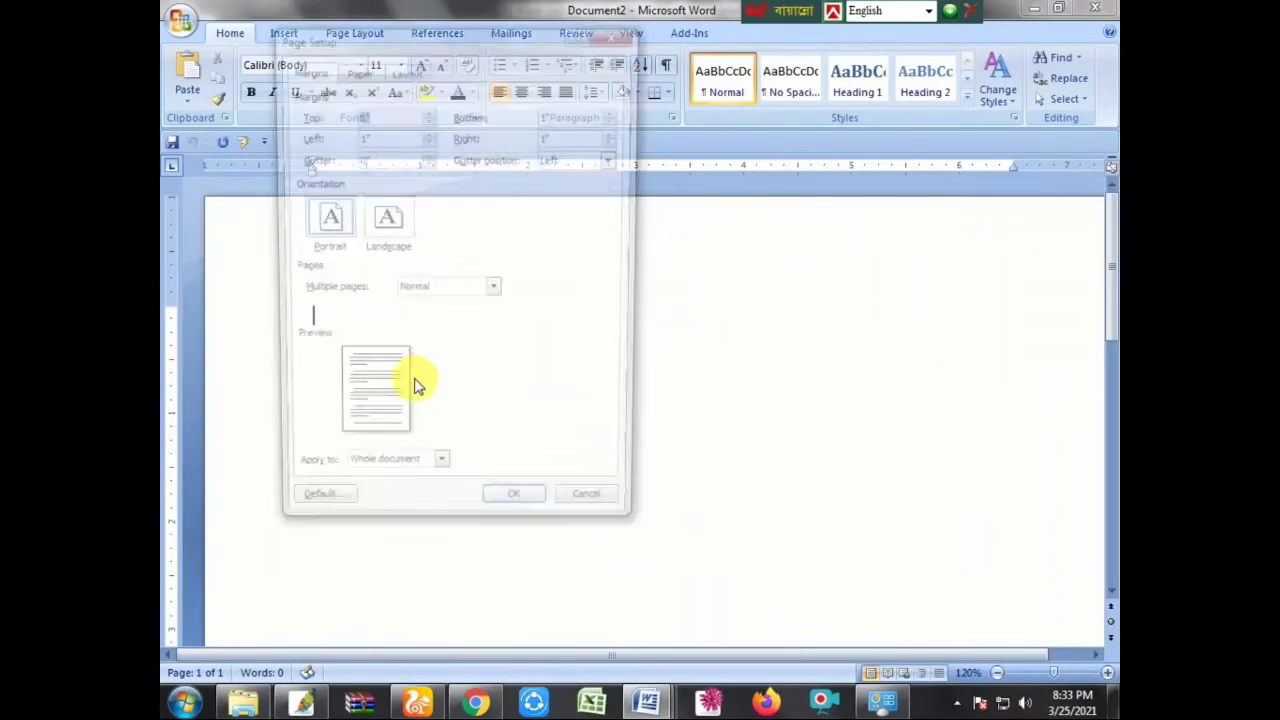
pyautogui.click(385, 222)
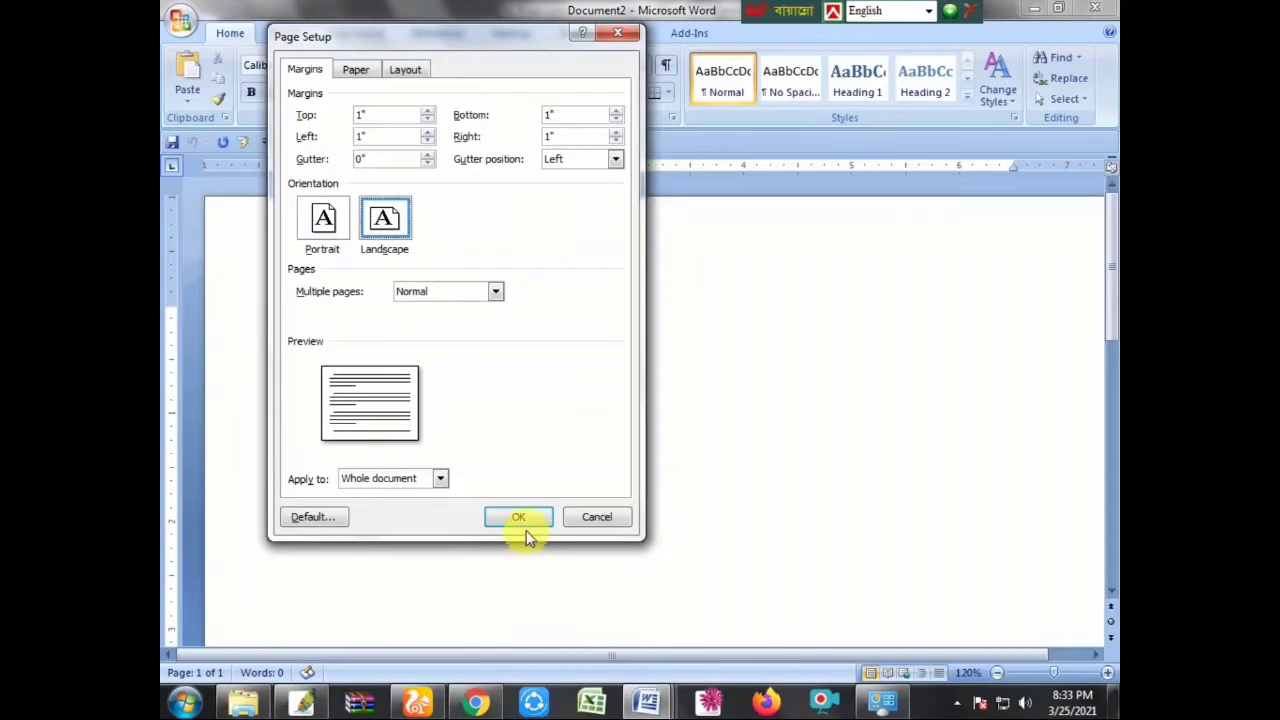
pyautogui.click(518, 516)
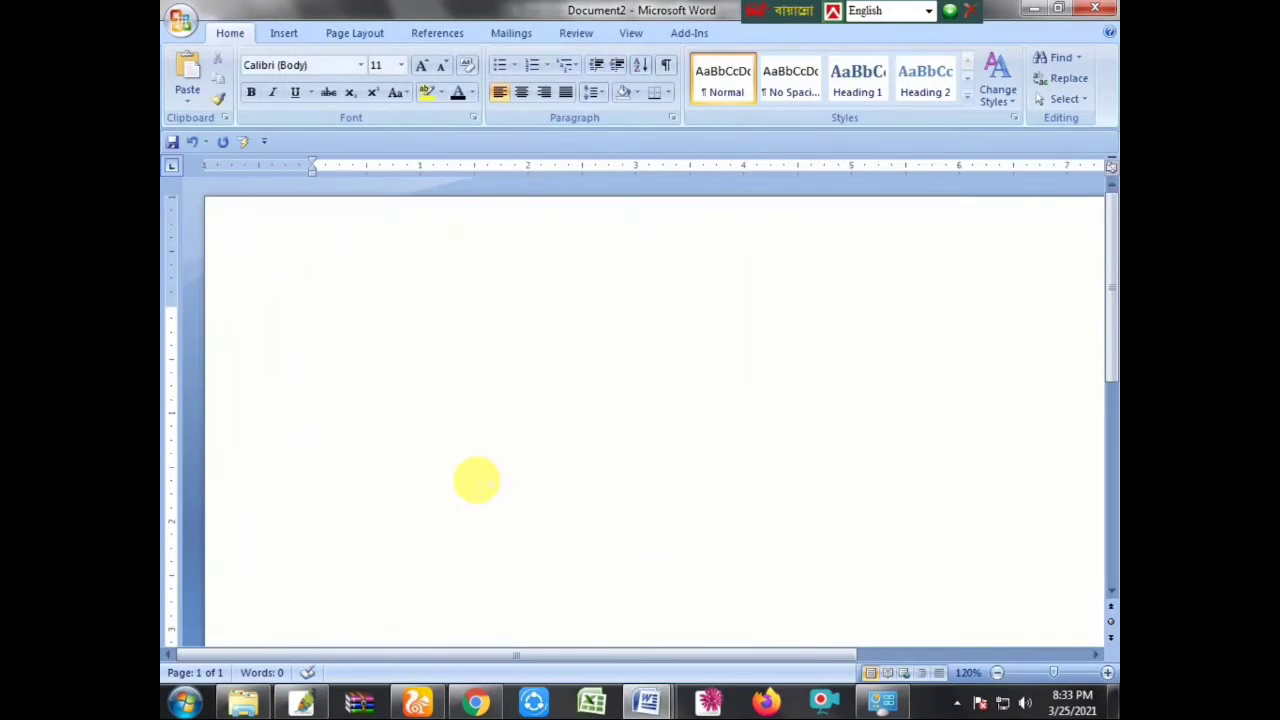
# Paste the Joya Computer Training Center title several times, joining the copies at the left margin.
pyautogui.hotkey('ctrl', 'v')
pyautogui.scroll(-4, 476, 481)
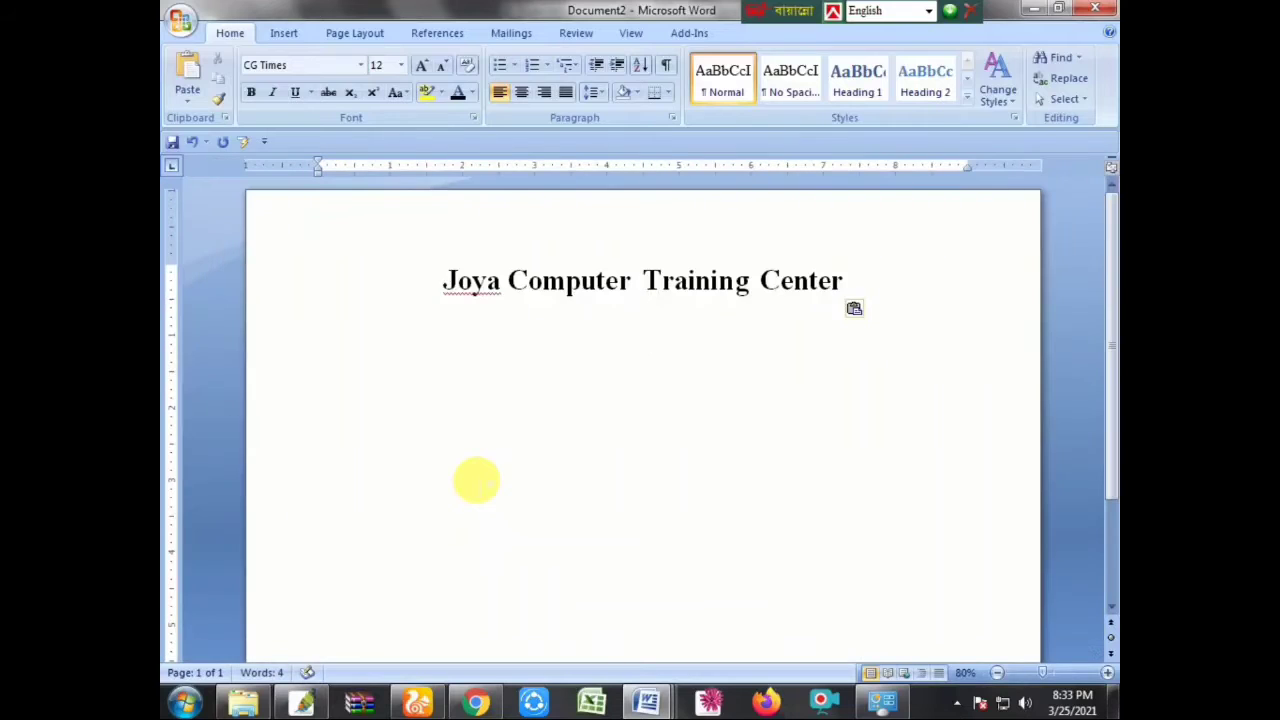
pyautogui.moveTo(443, 282); pyautogui.dragTo(717, 297)
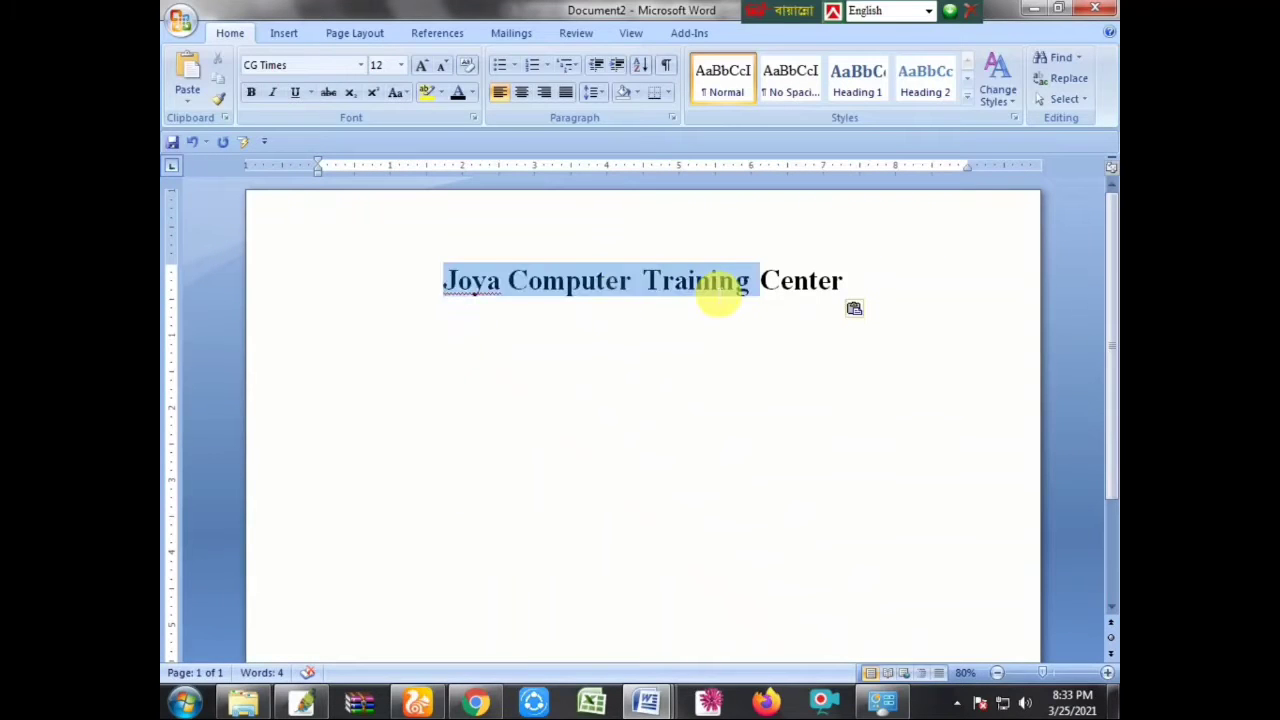
pyautogui.click(443, 286)
pyautogui.press('BackSpace')
pyautogui.click(738, 292)
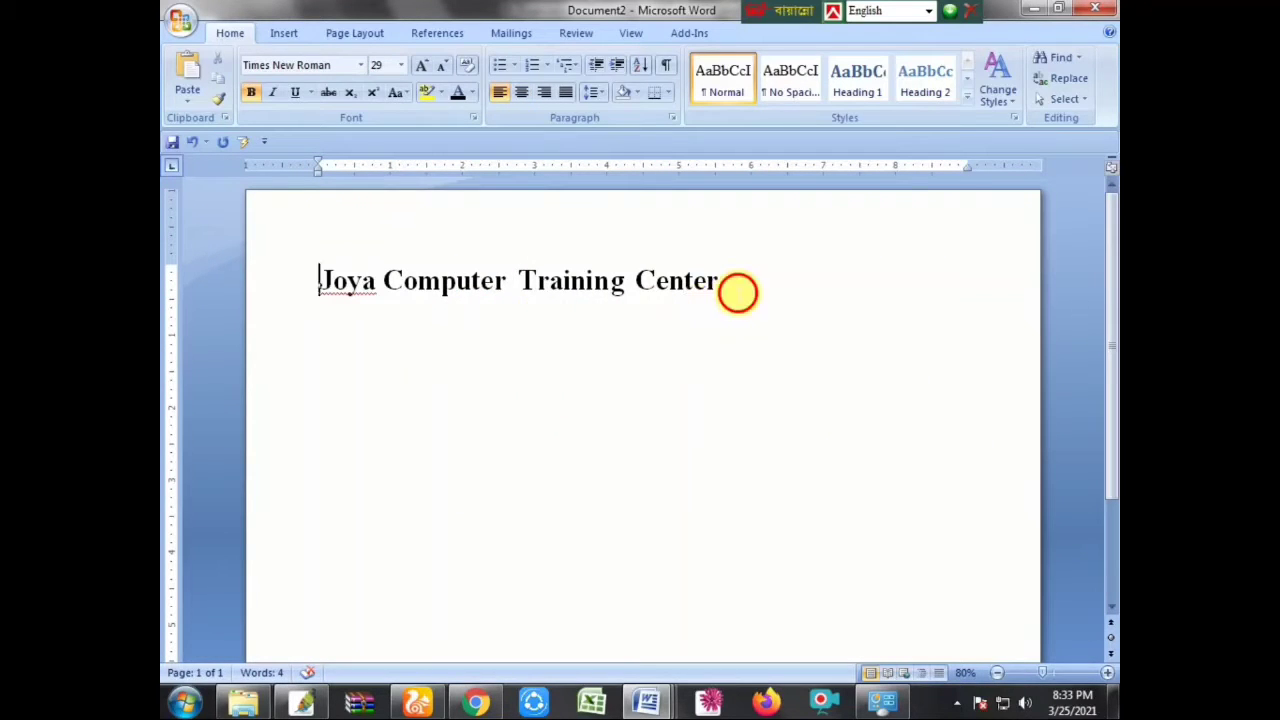
pyautogui.hotkey('ctrl', 'v')
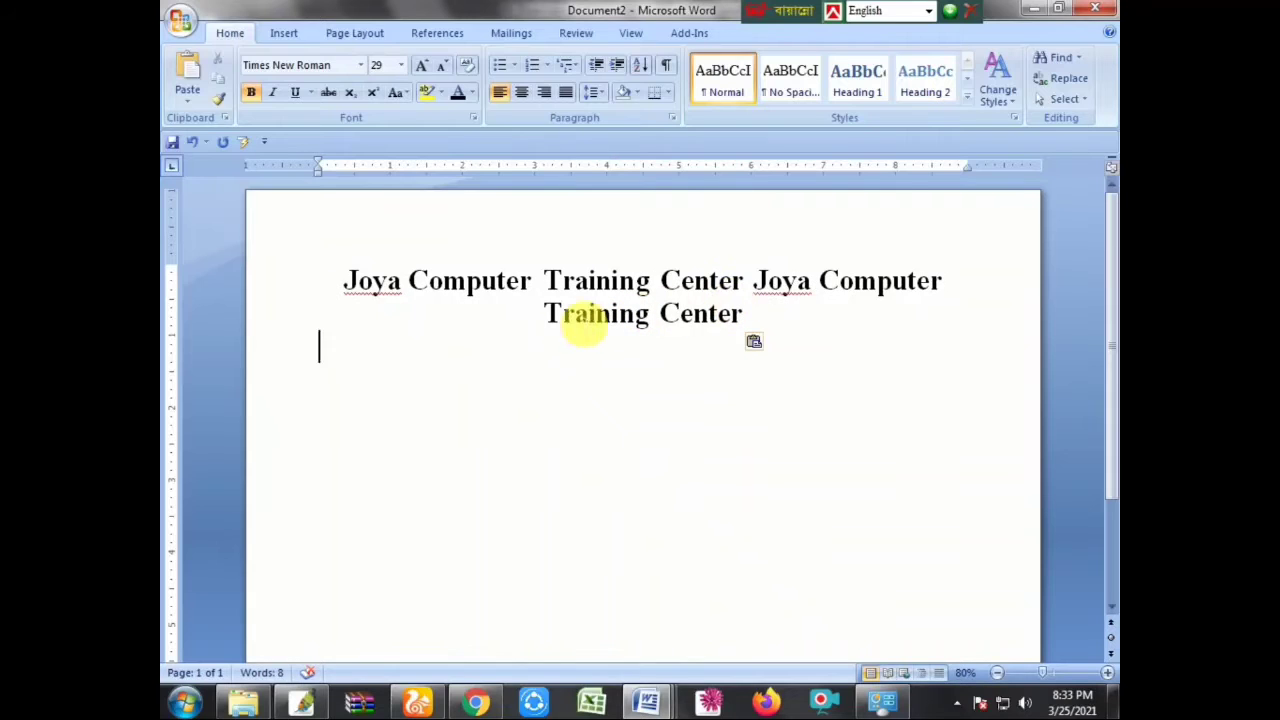
pyautogui.press('BackSpace')
pyautogui.press('Home')
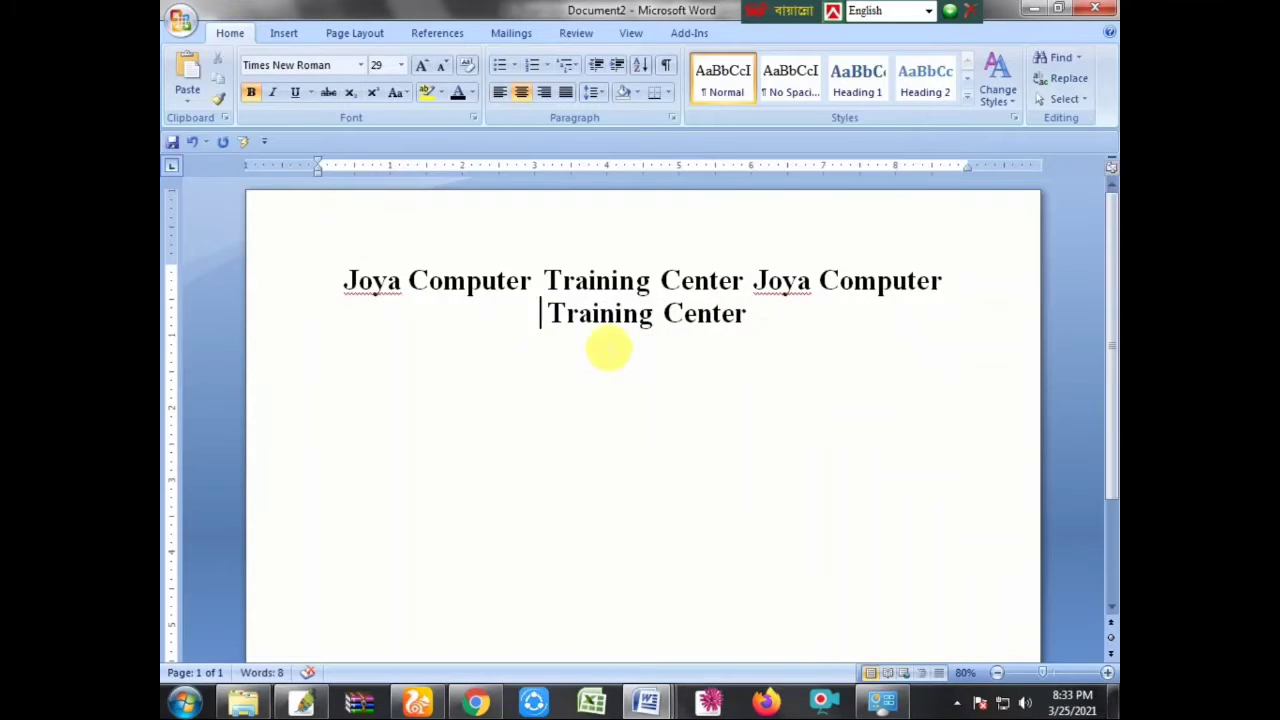
pyautogui.press('BackSpace')
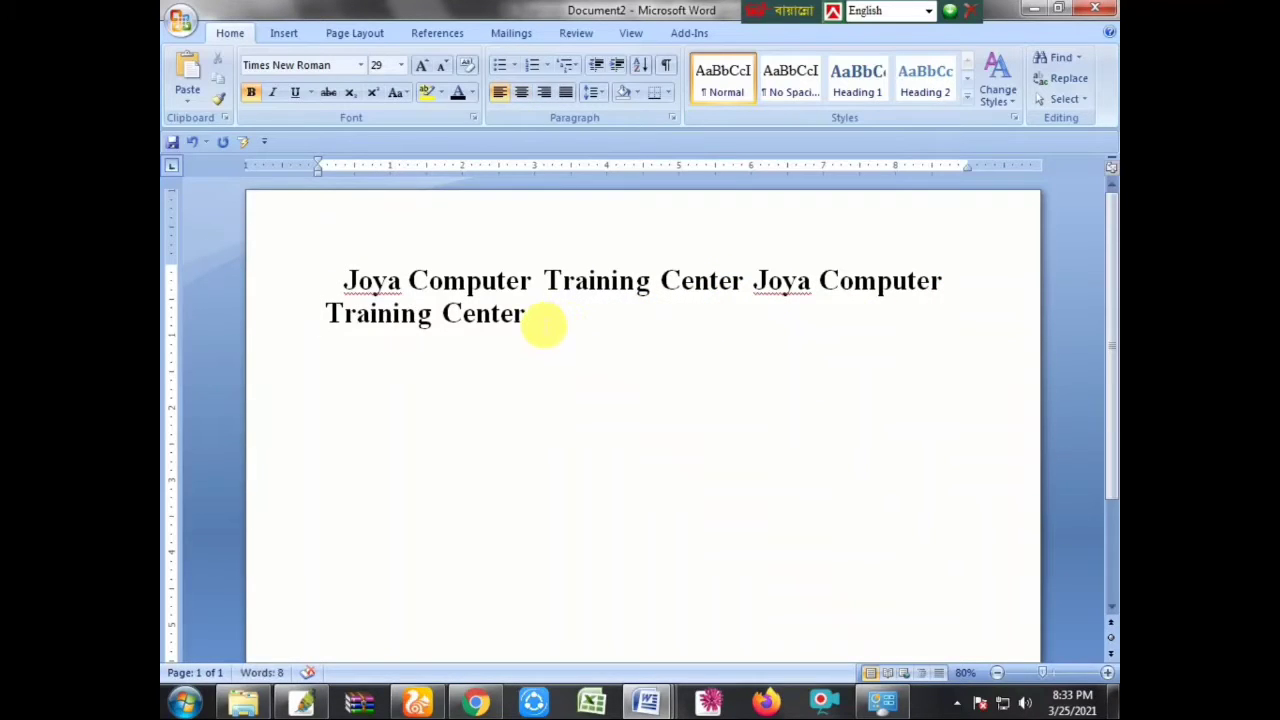
pyautogui.hotkey('ctrl', 'v')
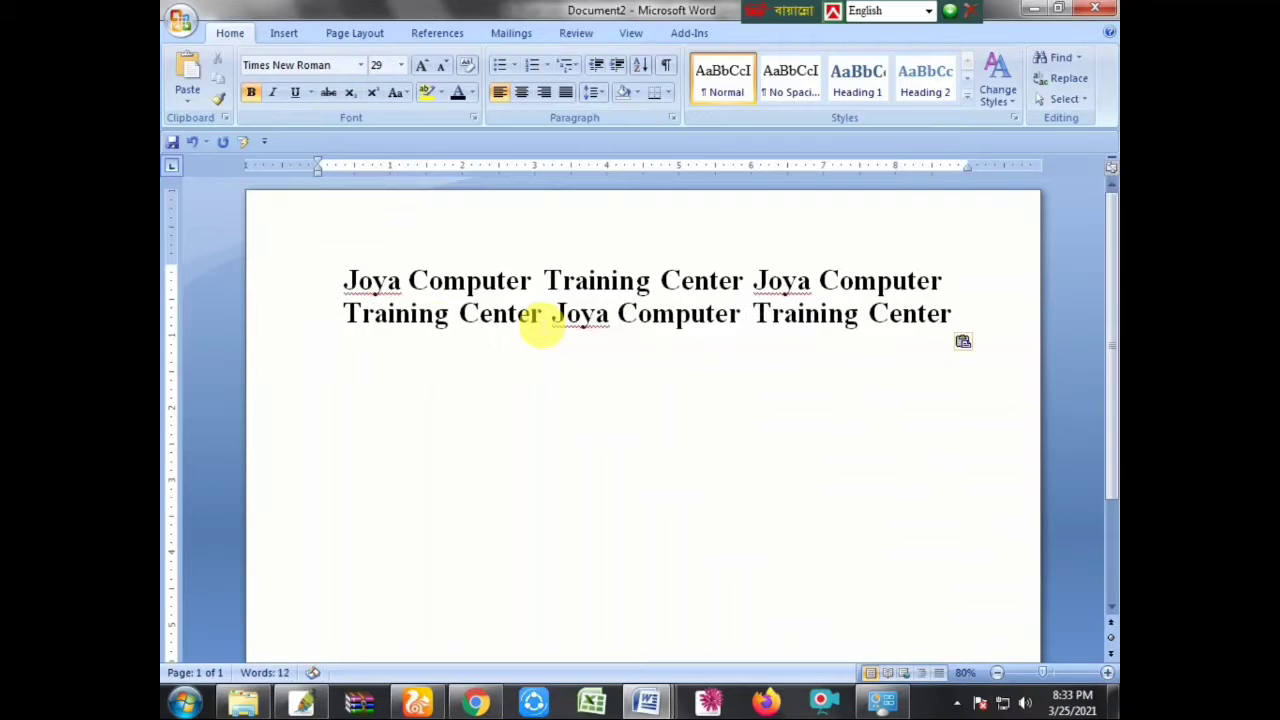
# Paste the two-line title block repeatedly until the text fills 12 pages.
pyautogui.moveTo(350, 285); pyautogui.dragTo(340, 352)
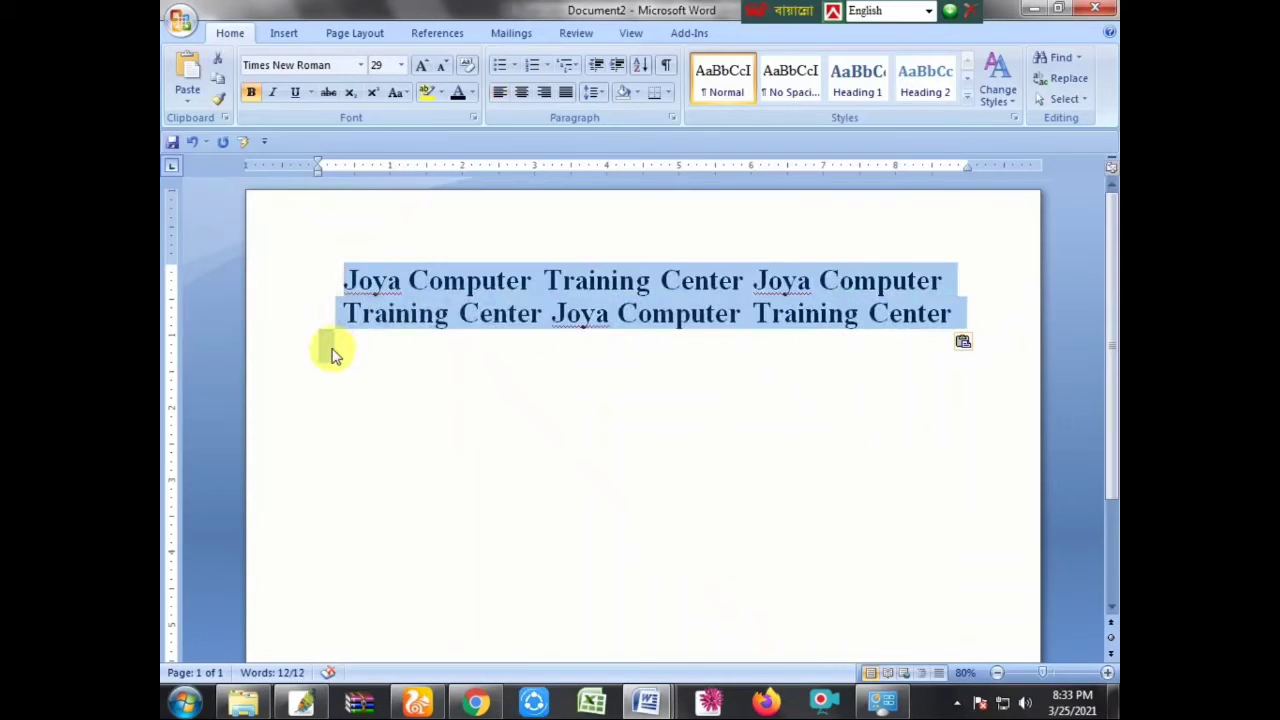
pyautogui.click(955, 318)
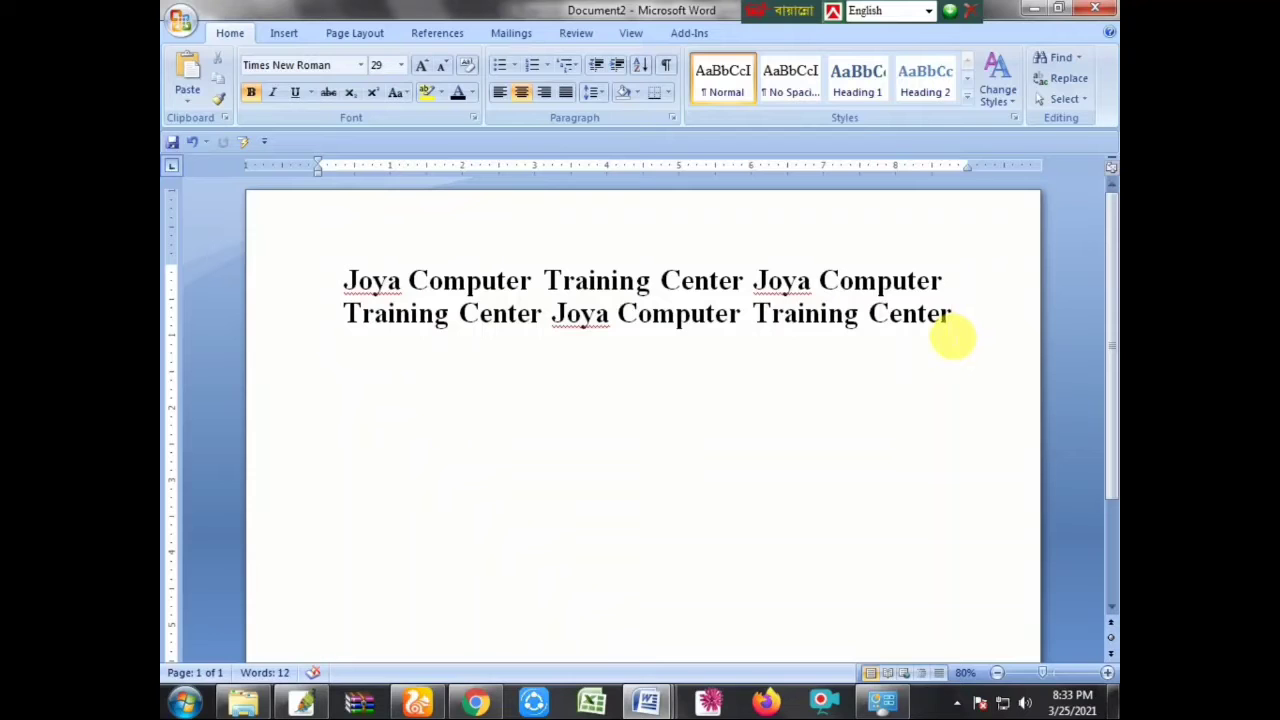
pyautogui.press('Return')
pyautogui.write('Joya Computer Training Center Joya Computer Training Center Joya Computer Training Center')
pyautogui.hotkey('ctrl', 'v')
pyautogui.hotkey('ctrl', 'v')
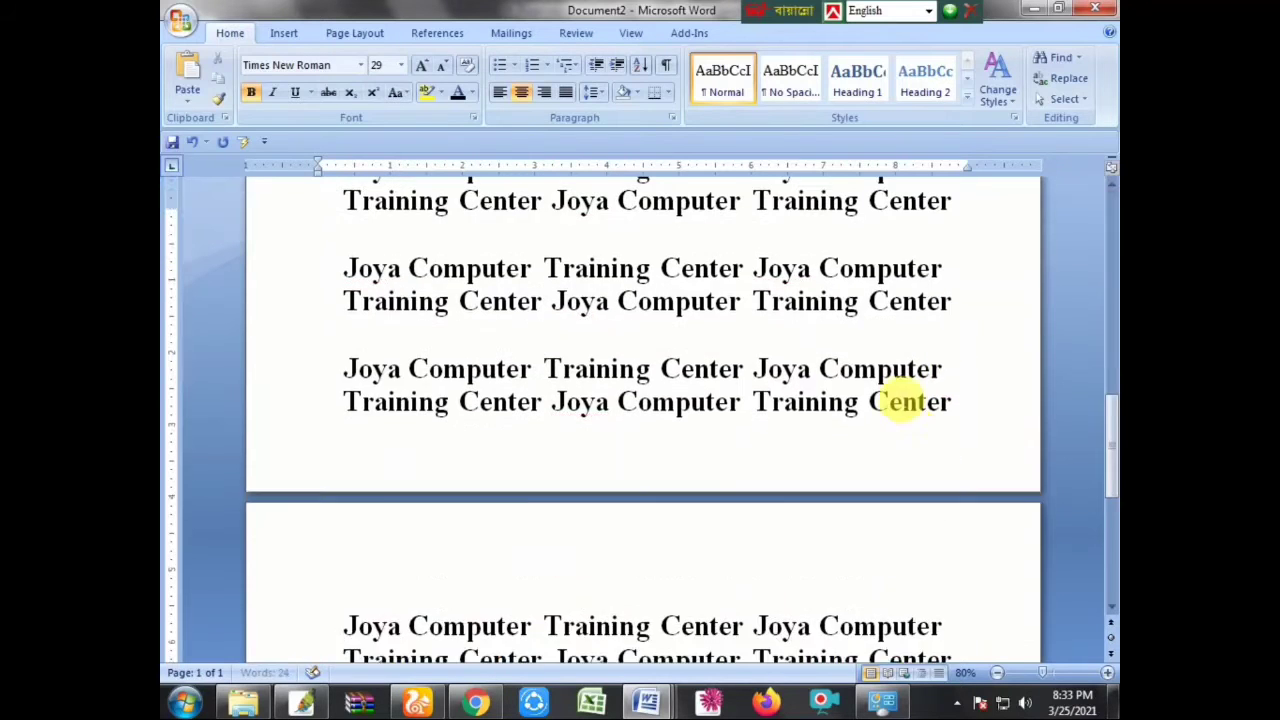
pyautogui.write('Joya Computer Training Center Joya Computer Training Center Joya Computer Training Center')
pyautogui.hotkey('ctrl', 'v')
pyautogui.scroll(3, 888, 398)
pyautogui.scroll(-5, 888, 398)
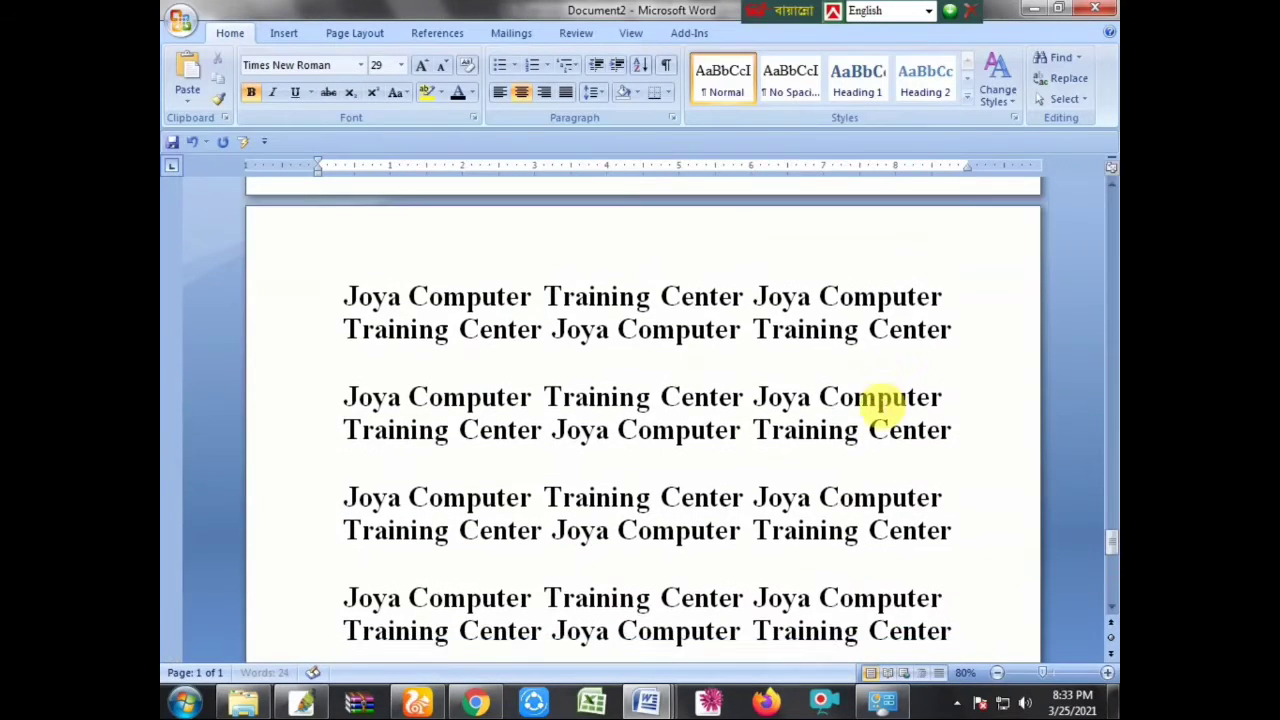
pyautogui.scroll(-5, 888, 398)
pyautogui.moveTo(1108, 391); pyautogui.dragTo(1108, 205)
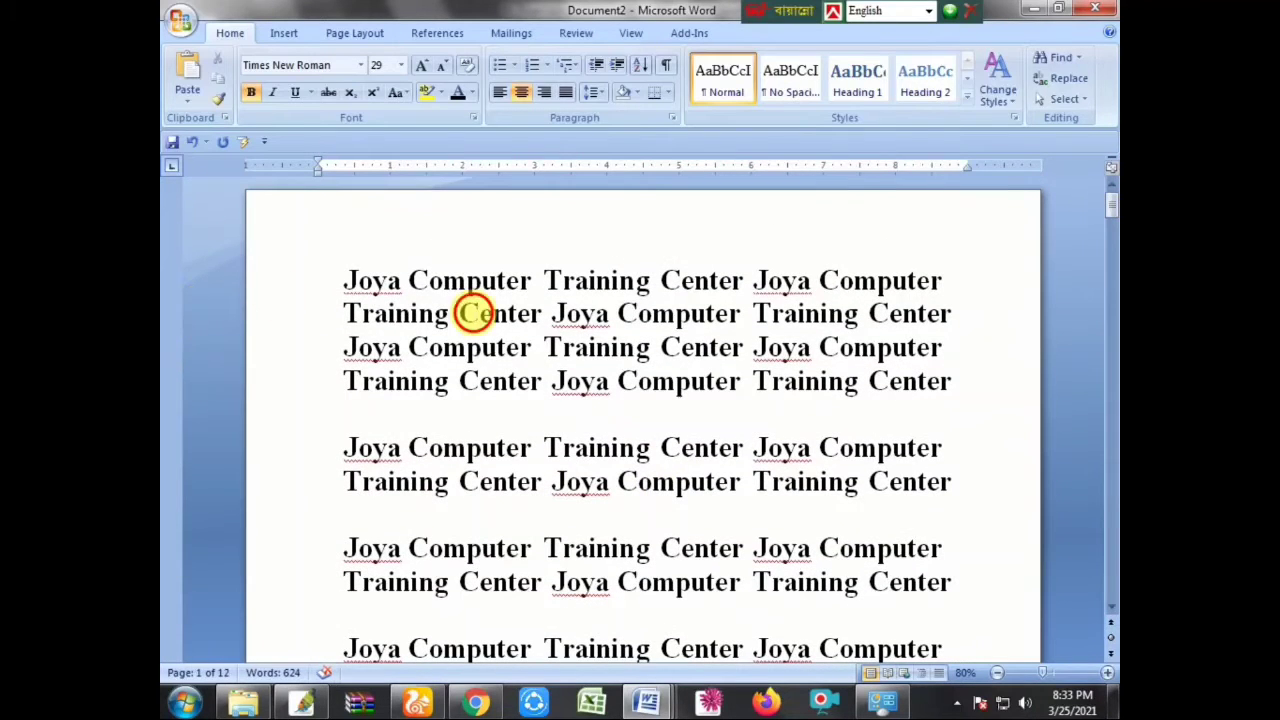
pyautogui.click(462, 313)
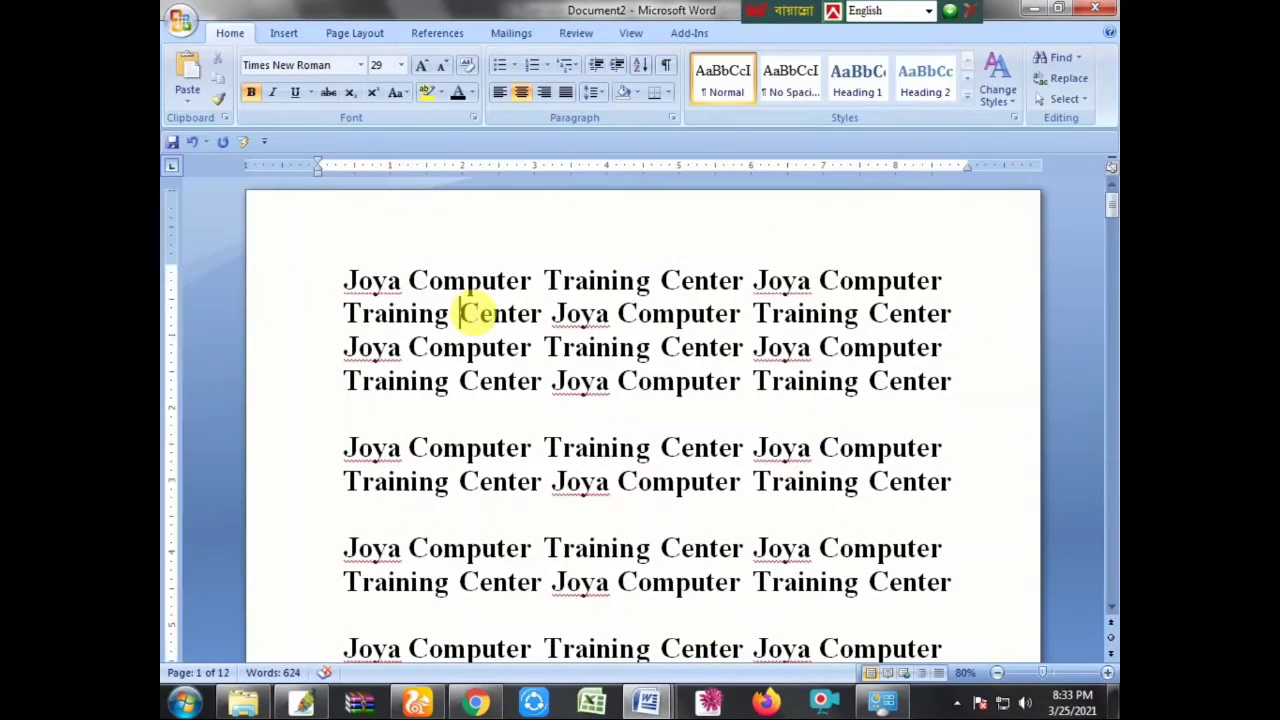
# Set Document2's paper size to A4, reflowing the repeated text onto 13 pages.
pyautogui.click(362, 34)
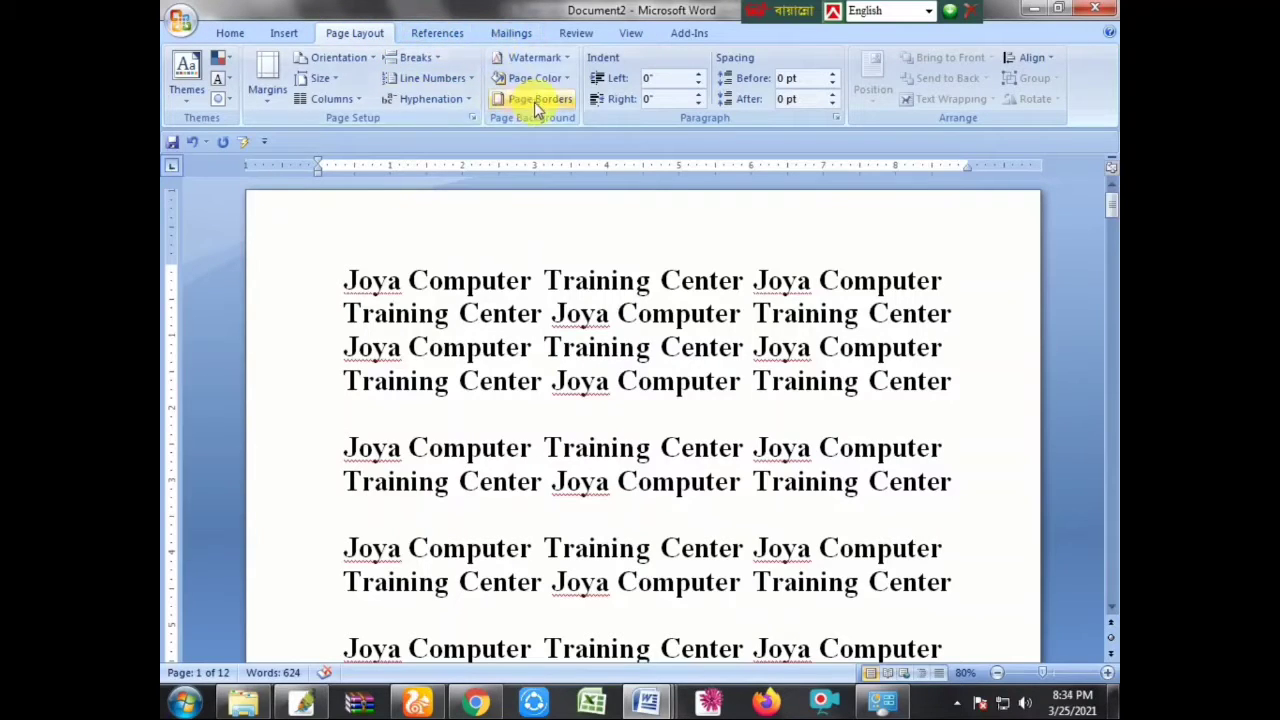
pyautogui.click(336, 86)
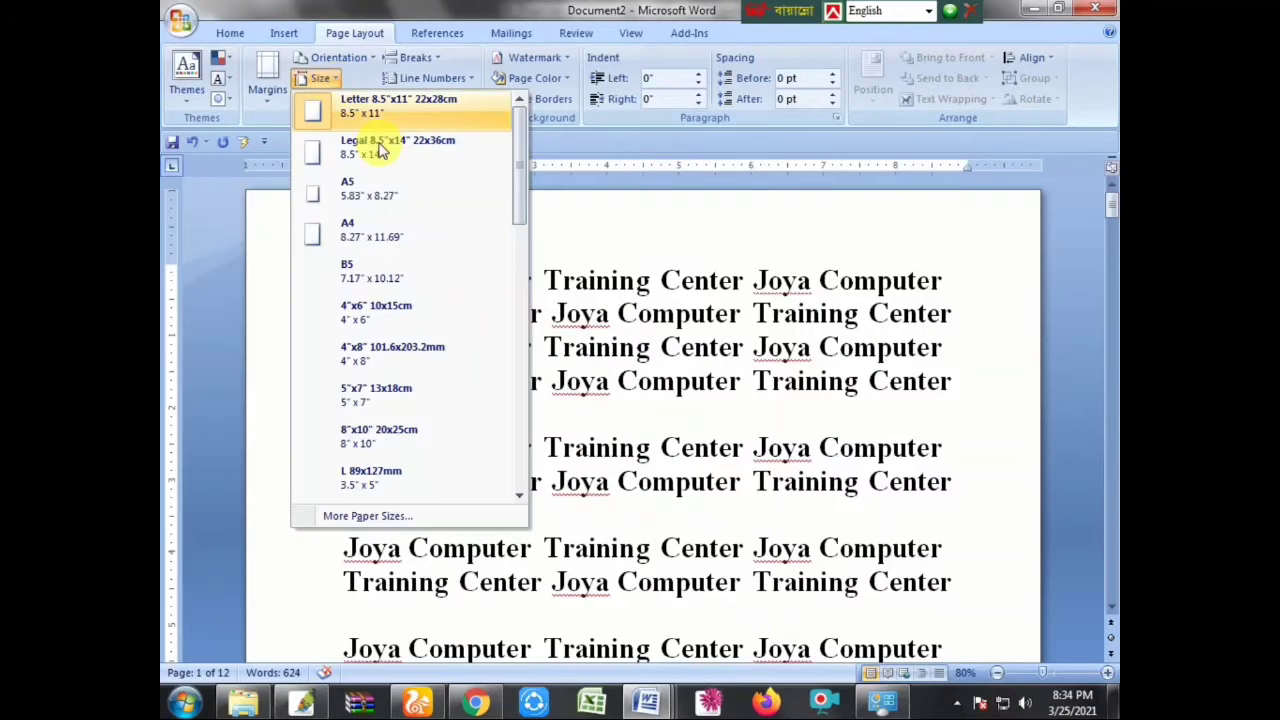
pyautogui.click(590, 260)
pyautogui.keyDown('ctrl'); pyautogui.scroll(2, 560, 275); pyautogui.keyUp('ctrl')
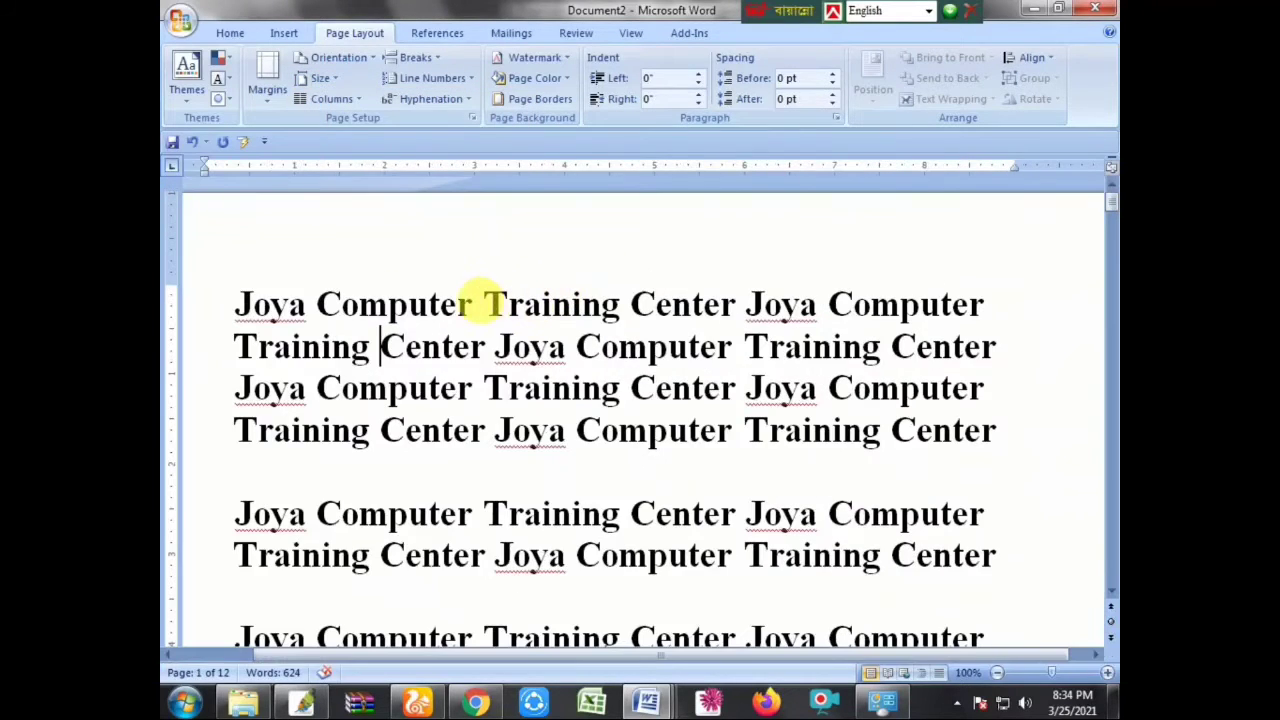
pyautogui.click(331, 80)
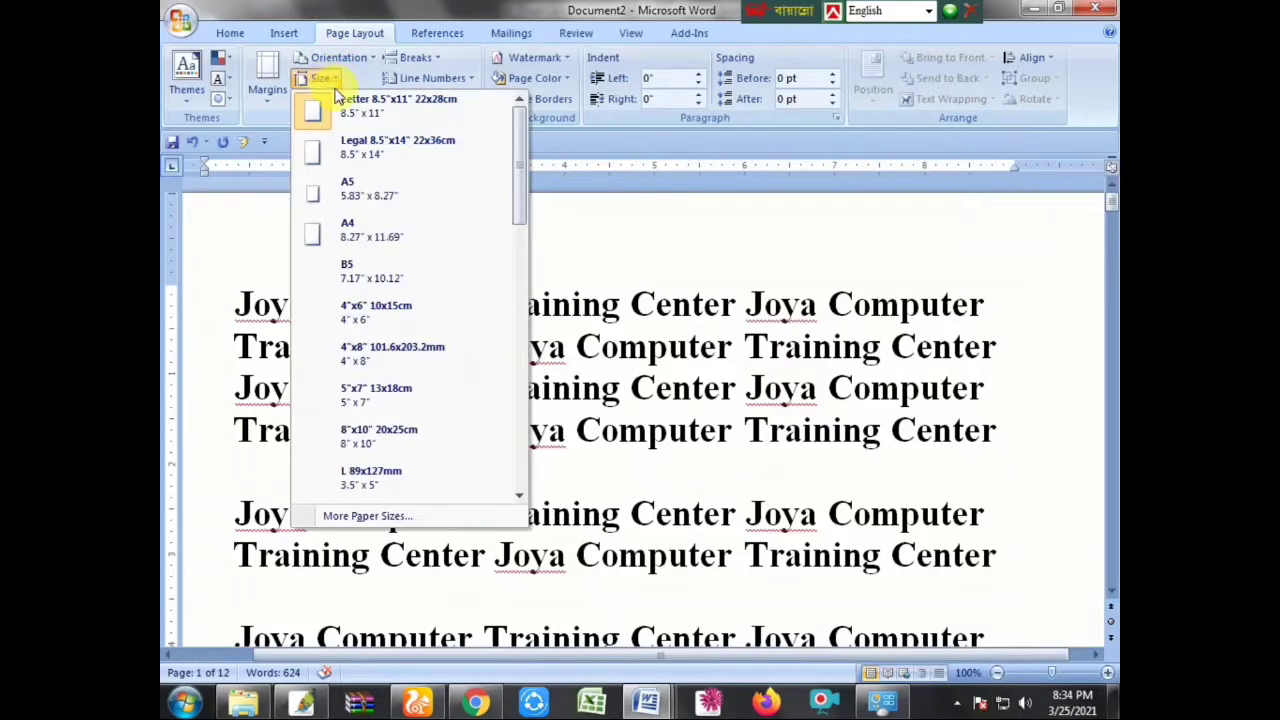
pyautogui.click(345, 236)
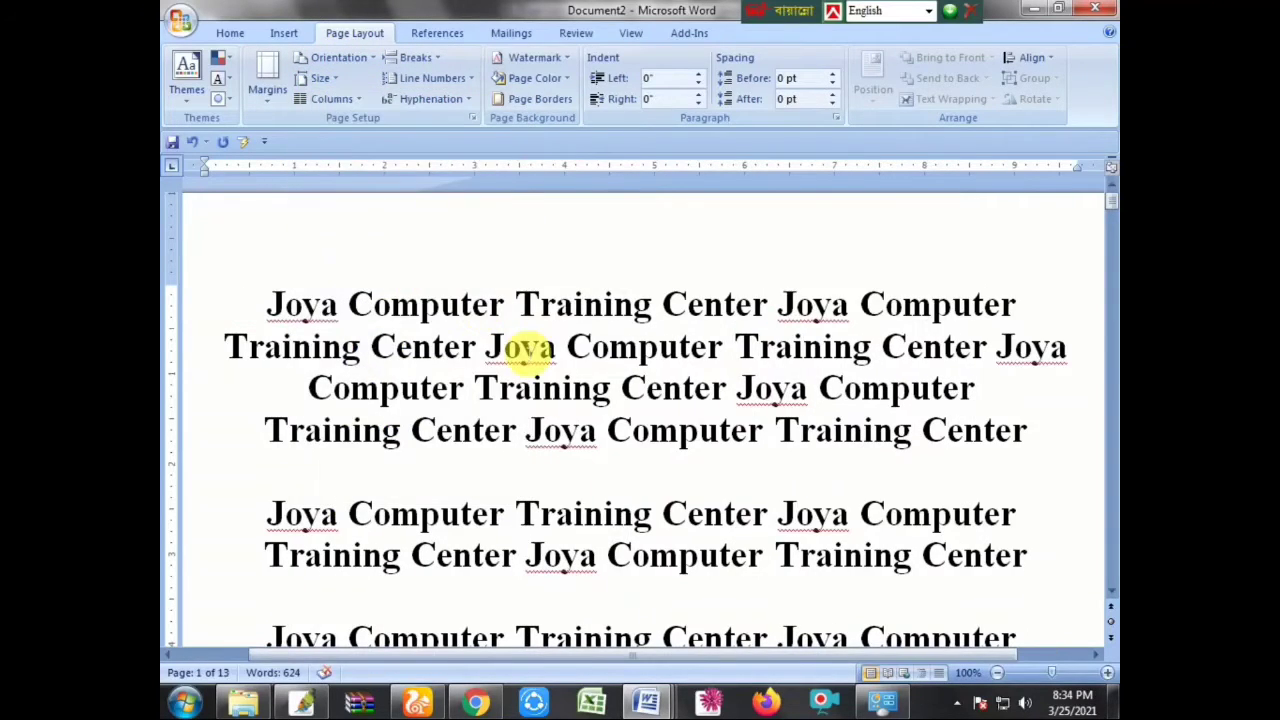
pyautogui.keyDown('ctrl'); pyautogui.scroll(-2, 521, 350); pyautogui.keyUp('ctrl')
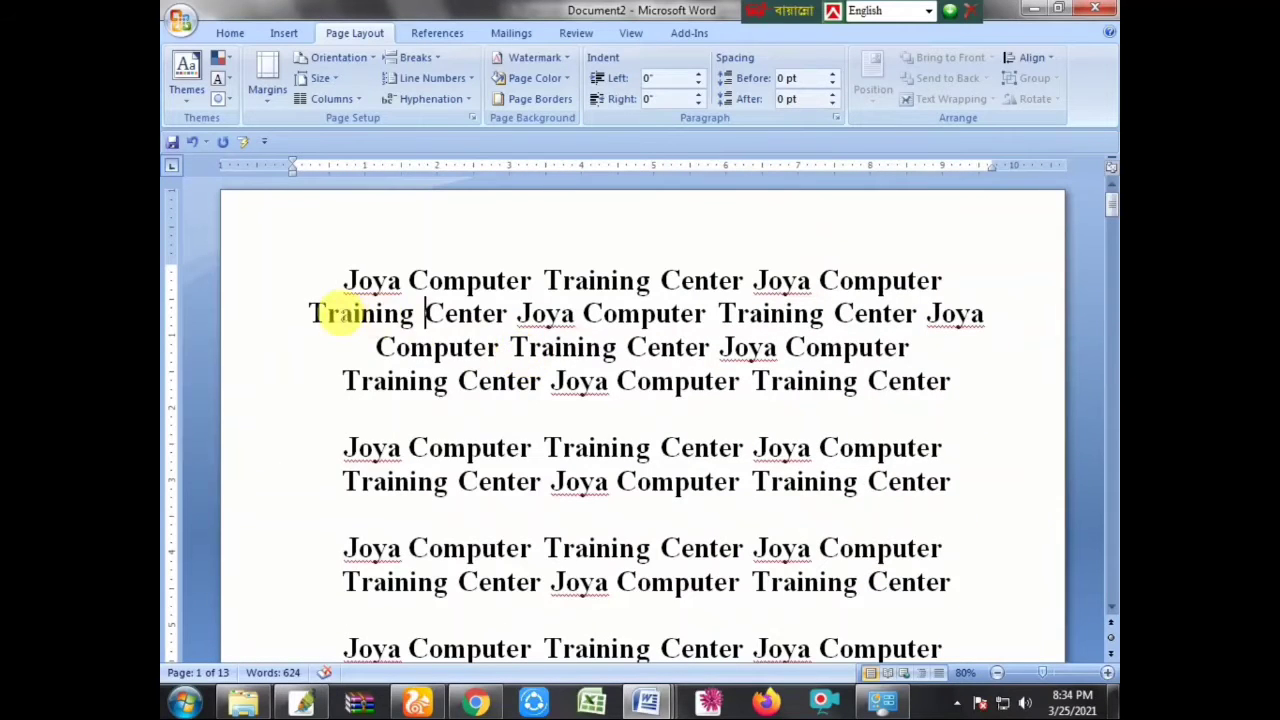
pyautogui.hotkey('ctrl', 'a')
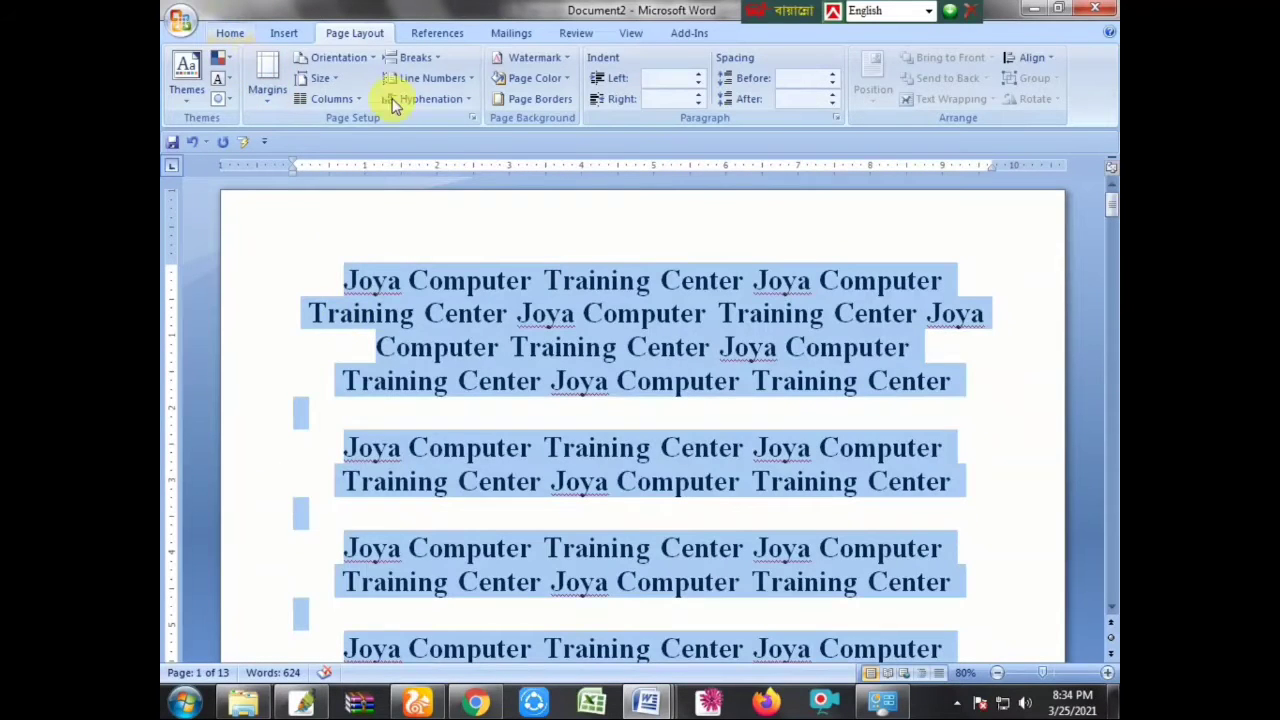
# Left-align all the selected Joya Computer Training Center text, then deselect it.
pyautogui.scroll(2, 430, 100)
pyautogui.click(500, 92)
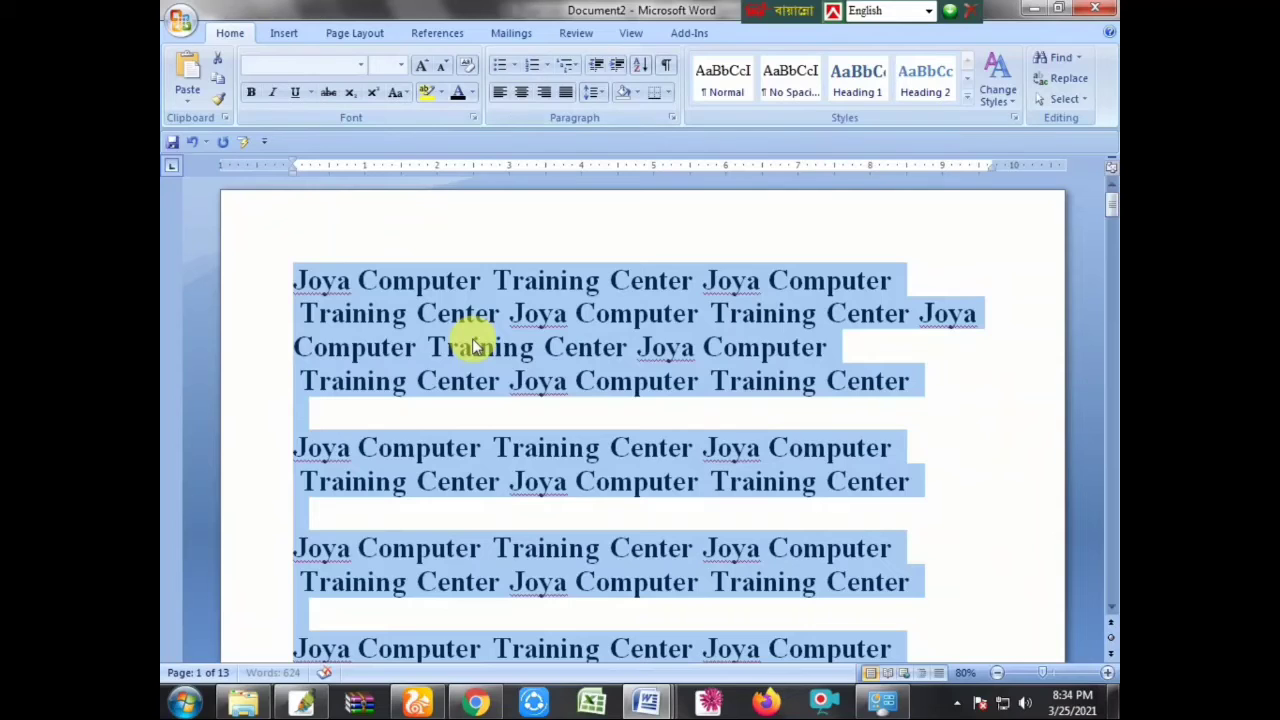
pyautogui.click(473, 330)
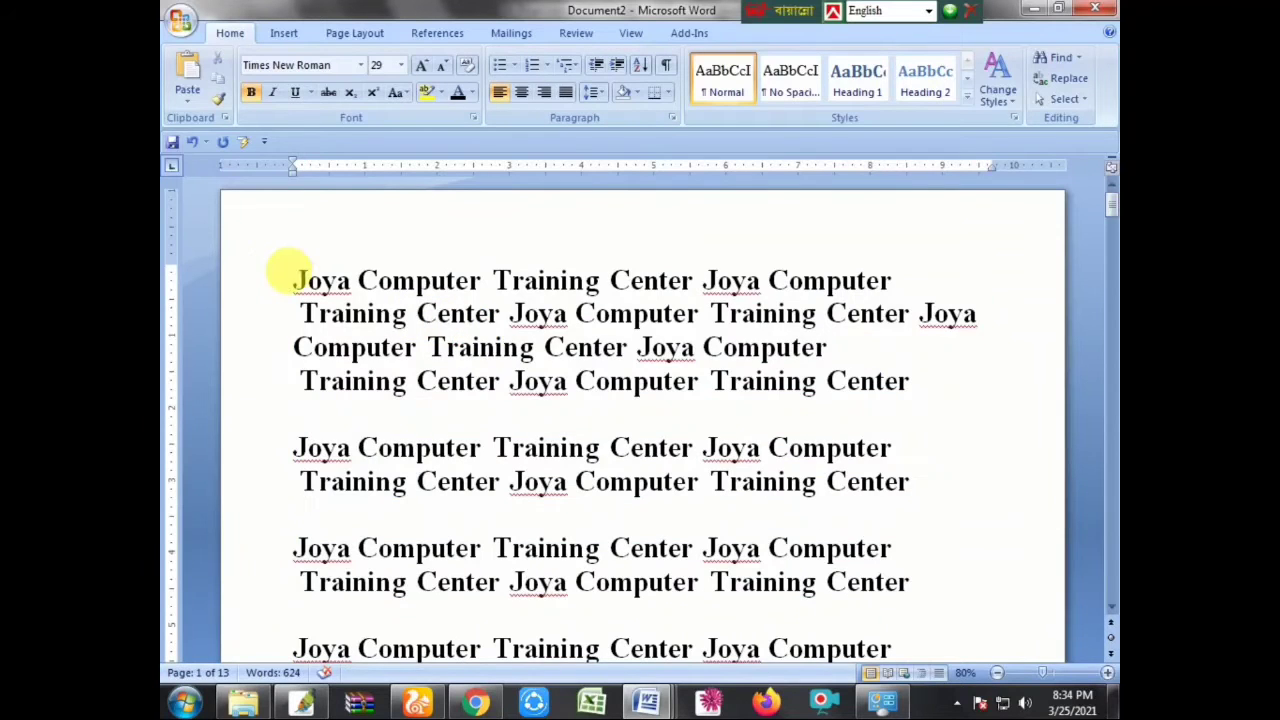
pyautogui.moveTo(310, 287); pyautogui.dragTo(528, 346)
pyautogui.click(528, 346)
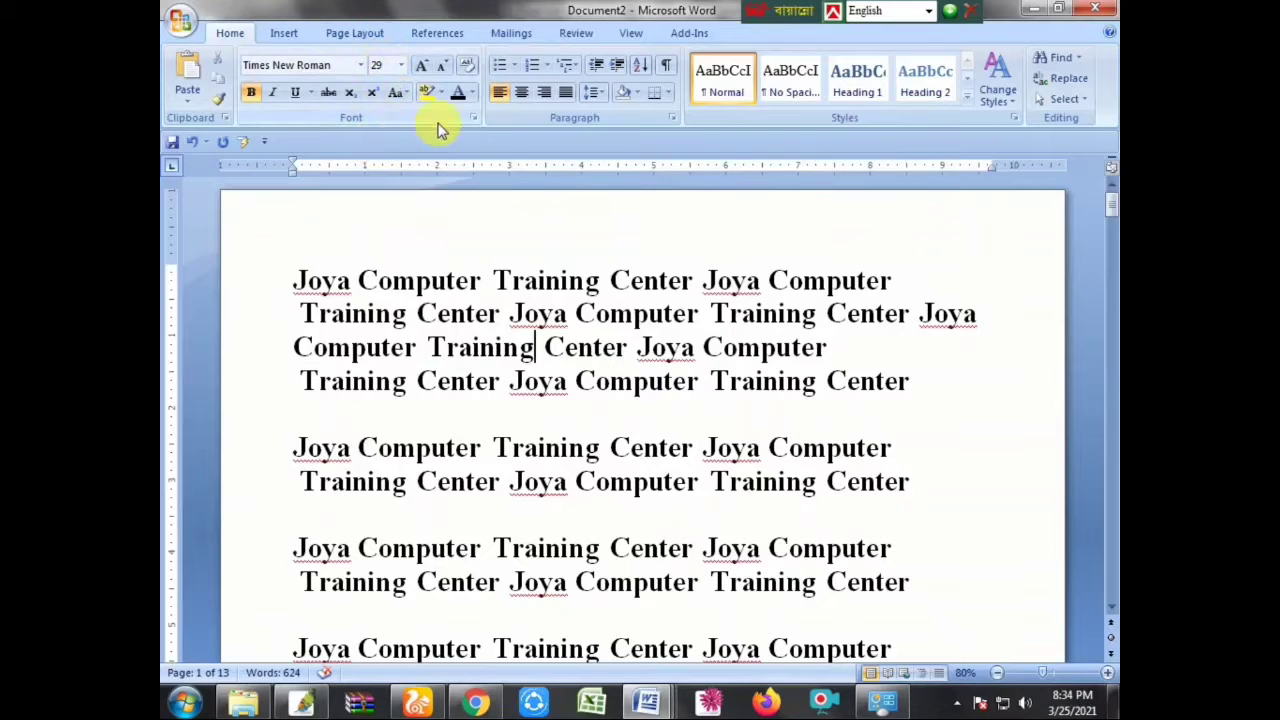
pyautogui.click(352, 33)
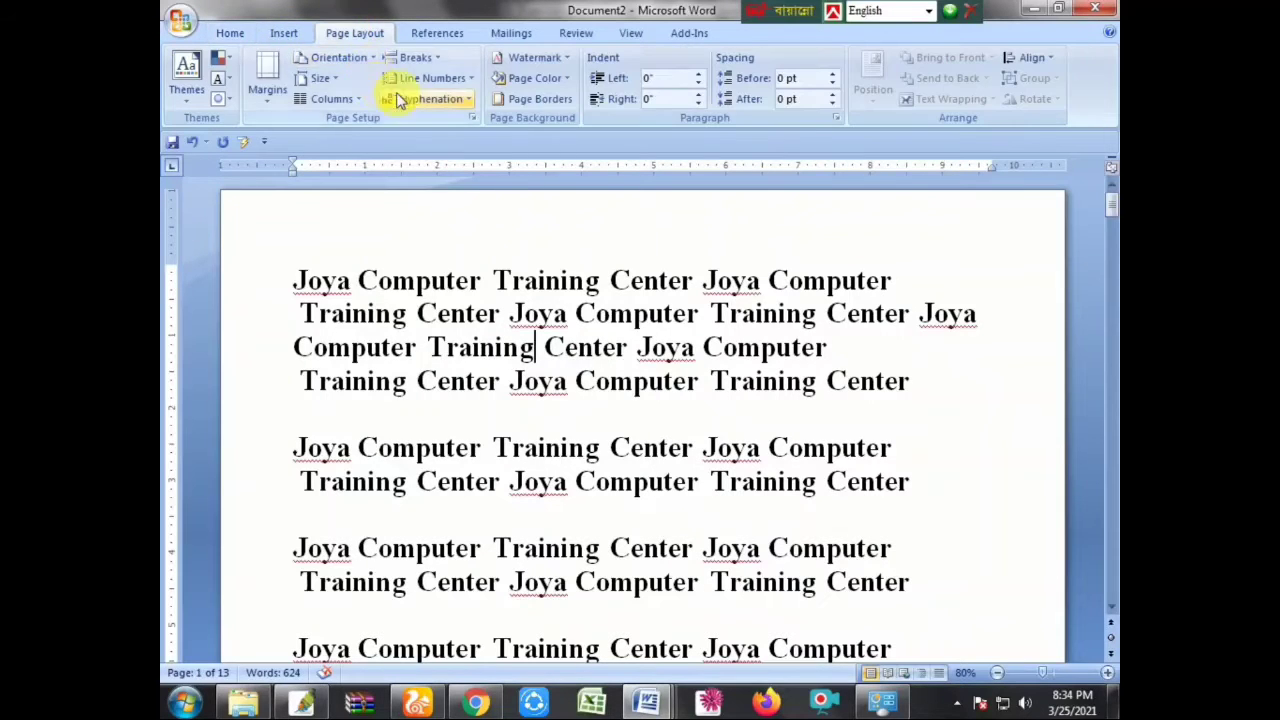
pyautogui.click(322, 79)
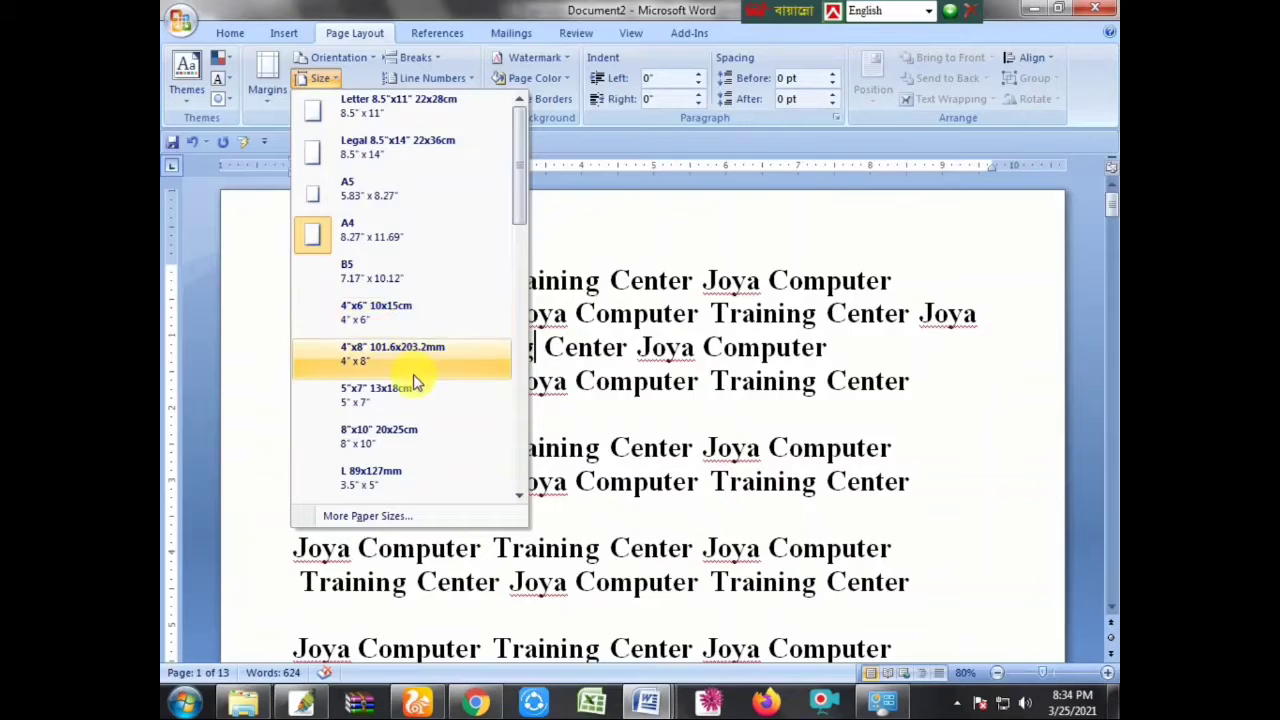
pyautogui.scroll(-5, 412, 365)
pyautogui.scroll(-1, 416, 385)
pyautogui.scroll(6, 416, 388)
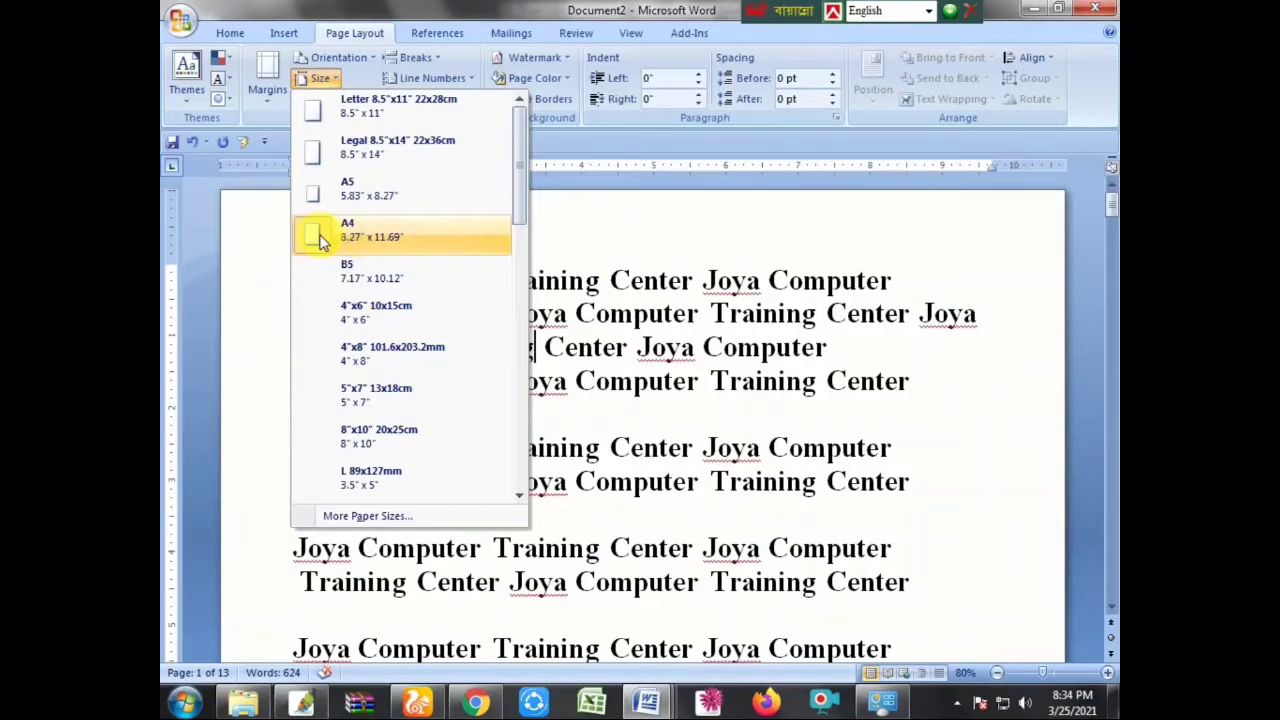
pyautogui.click(320, 240)
pyautogui.click(478, 384)
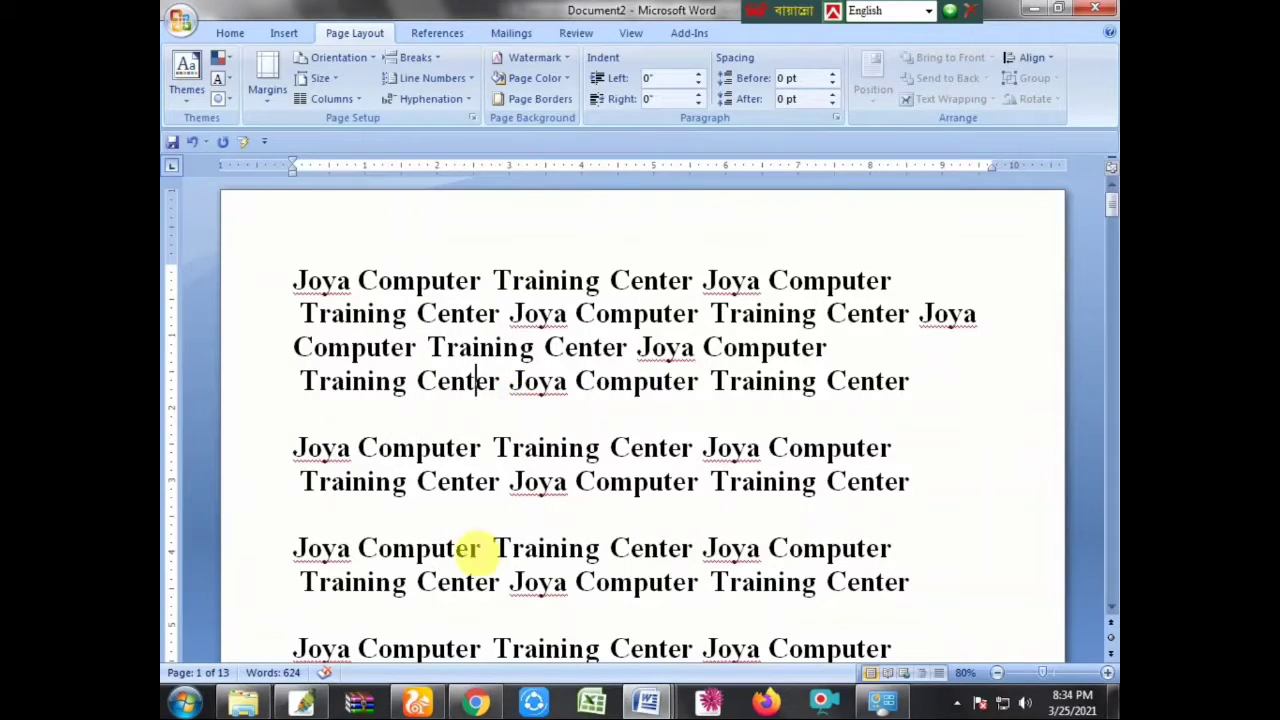
pyautogui.moveTo(646, 697)
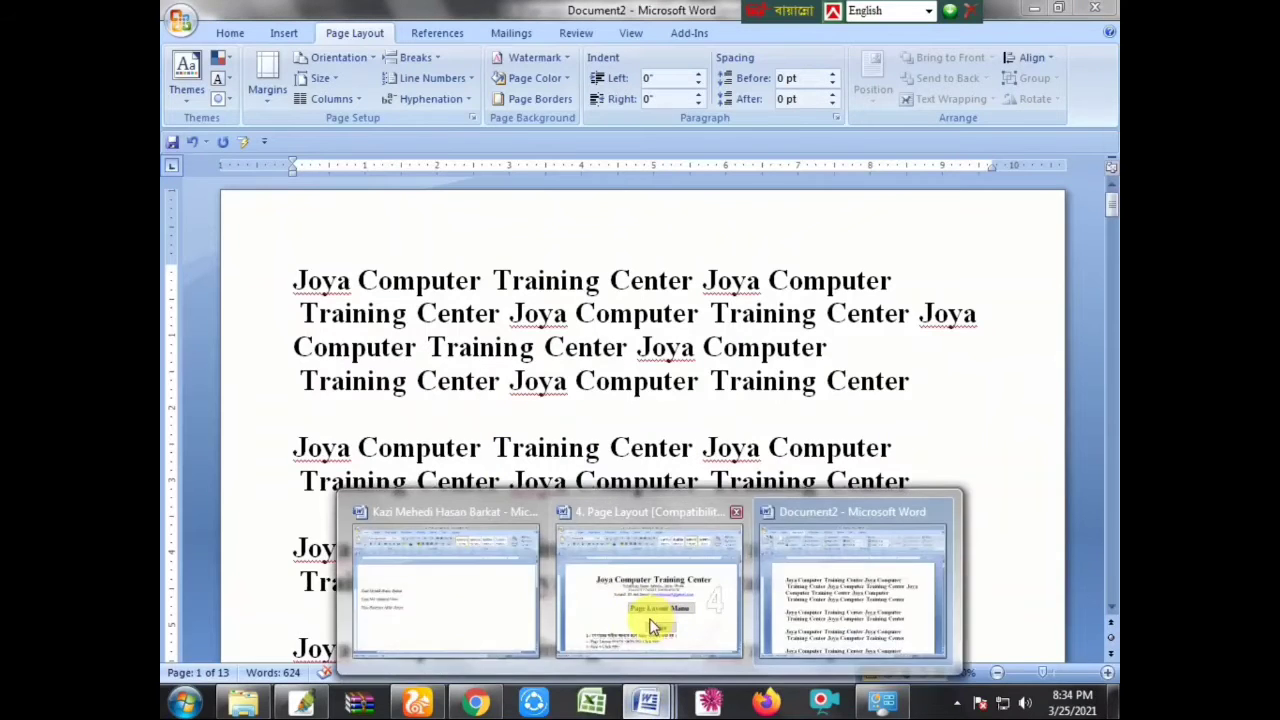
pyautogui.click(650, 615)
pyautogui.scroll(-2, 645, 566)
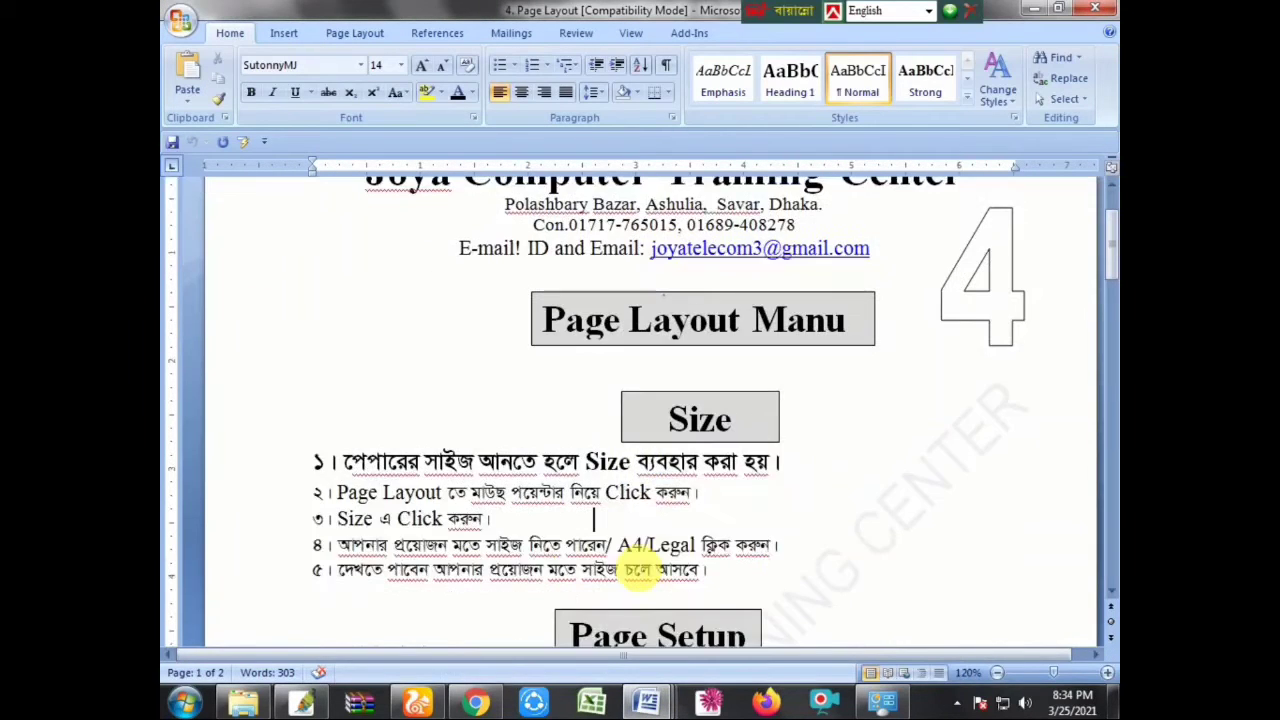
pyautogui.scroll(-3, 648, 480)
pyautogui.scroll(-1, 650, 408)
pyautogui.click(662, 419)
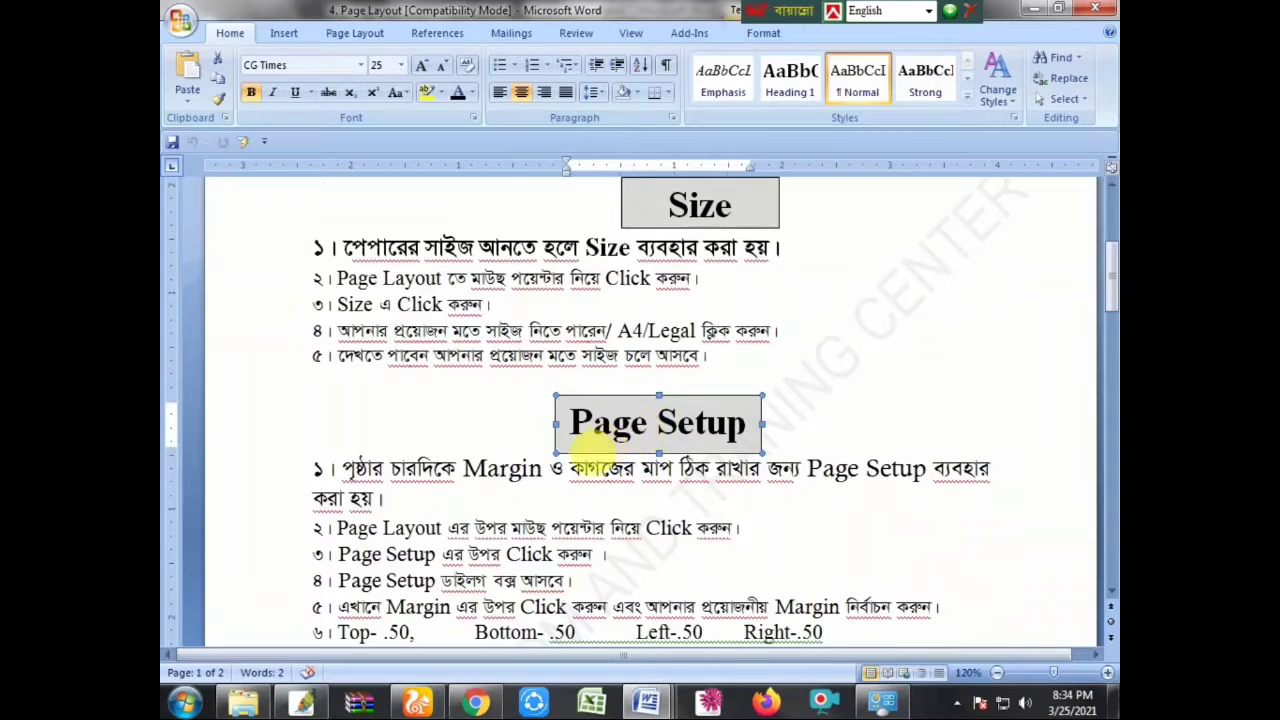
pyautogui.scroll(-1, 580, 460)
pyautogui.click(313, 415)
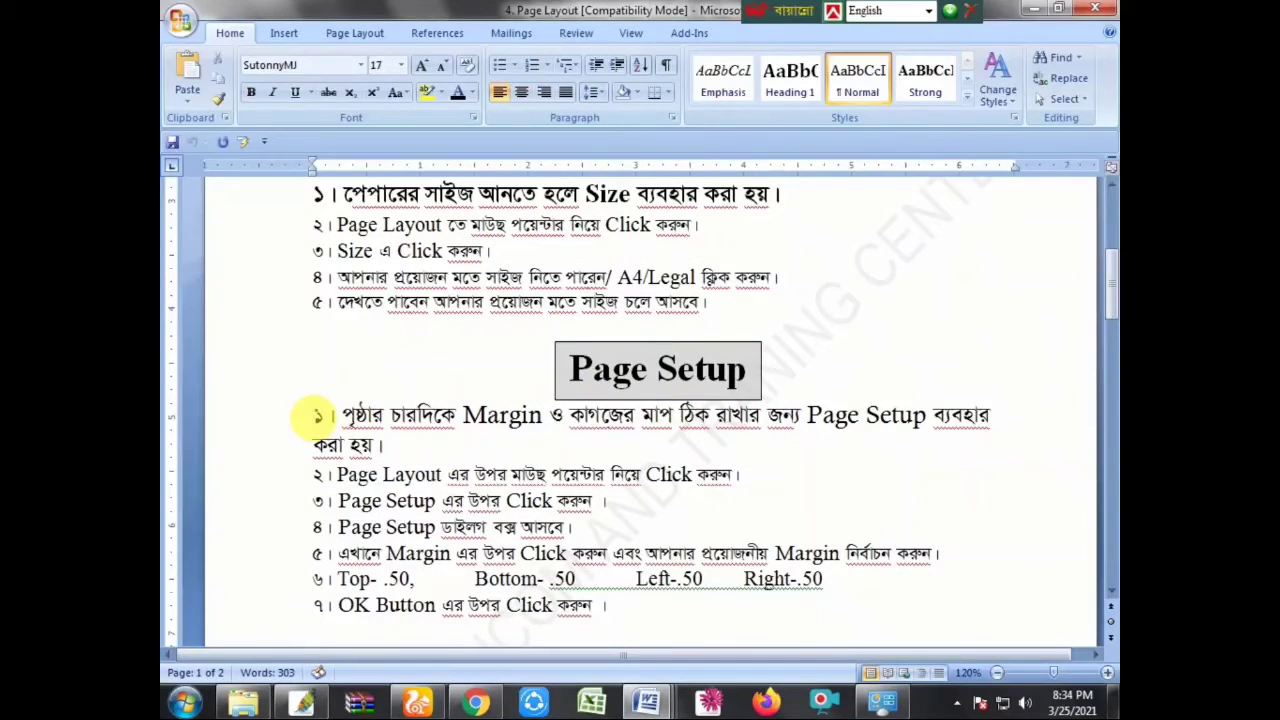
pyautogui.hotkey('shift', 'Right')
pyautogui.hotkey('shift', 'Right')
pyautogui.hotkey('shift', 'Right')
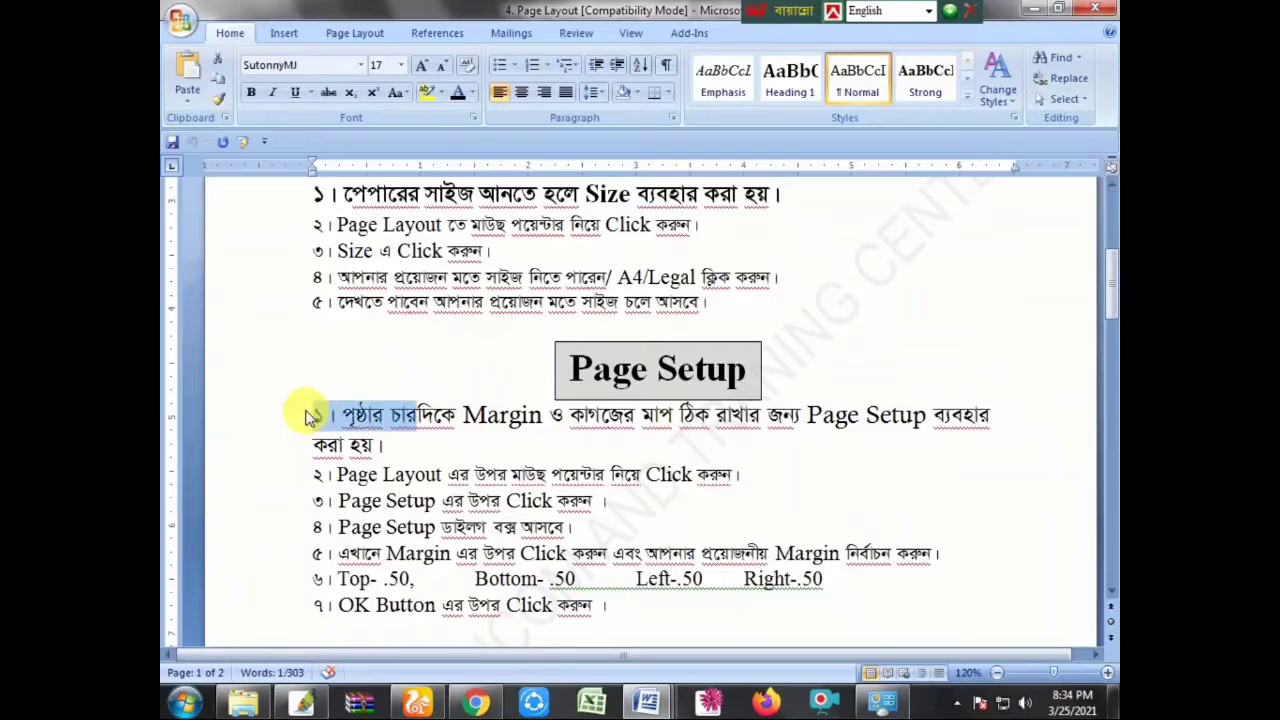
pyautogui.hotkey('shift', 'Right')
pyautogui.hotkey('shift', 'Right')
pyautogui.hotkey('shift', 'Right')
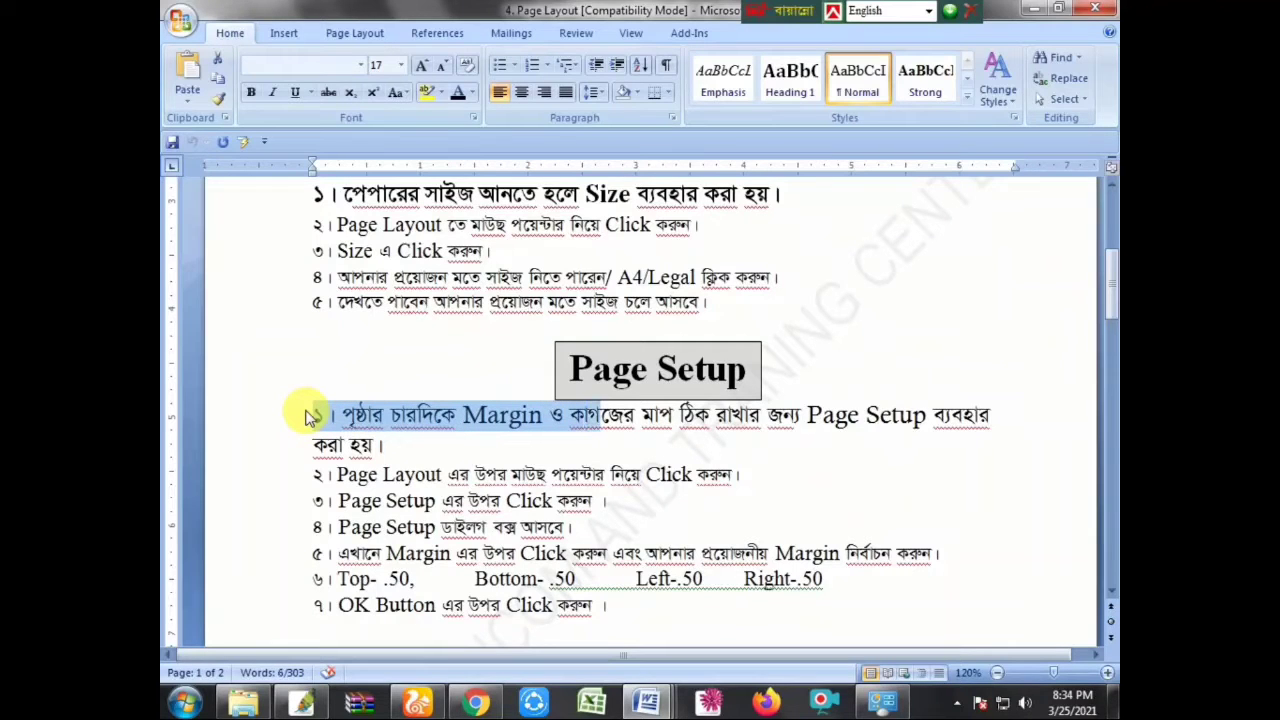
pyautogui.hotkey('shift', 'Right')
pyautogui.hotkey('shift', 'Right')
pyautogui.hotkey('shift', 'Right')
pyautogui.hotkey('shift', 'Right')
pyautogui.hotkey('shift', 'Right')
pyautogui.hotkey('shift', 'Right')
pyautogui.hotkey('shift', 'Right')
pyautogui.hotkey('shift', 'Right')
pyautogui.hotkey('shift', 'Right')
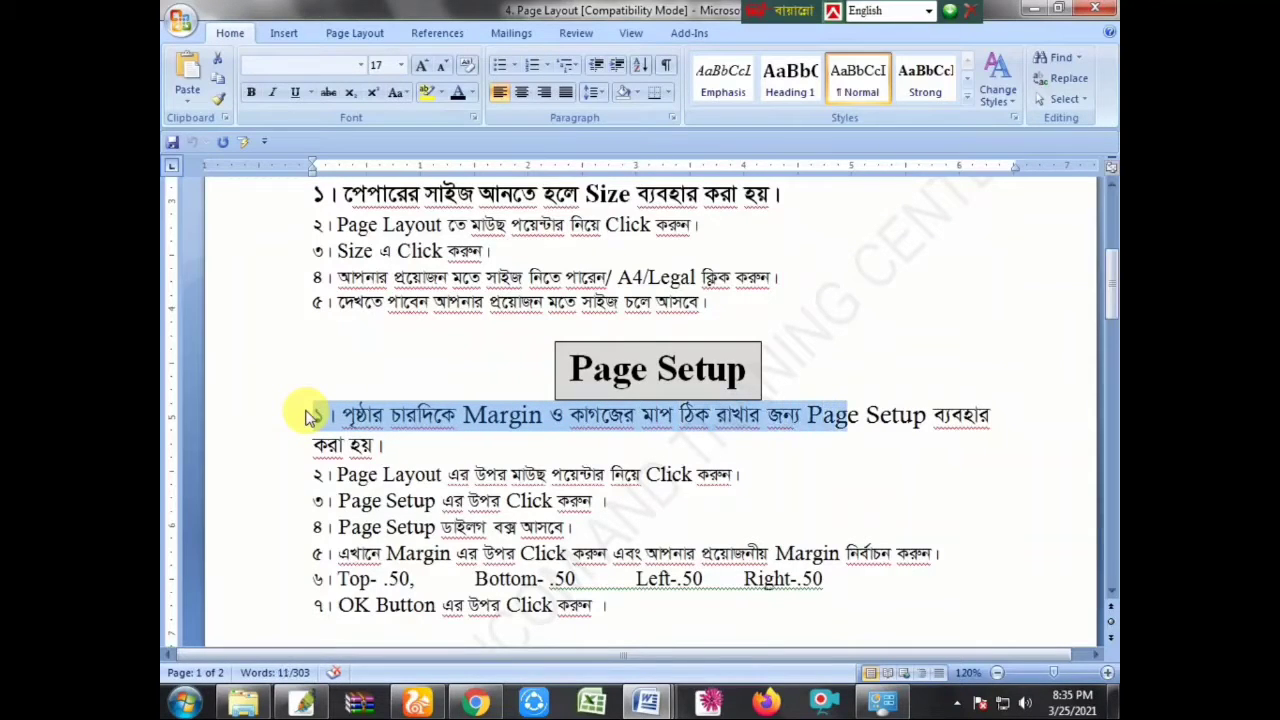
pyautogui.hotkey('shift', 'Right')
pyautogui.hotkey('shift', 'Right')
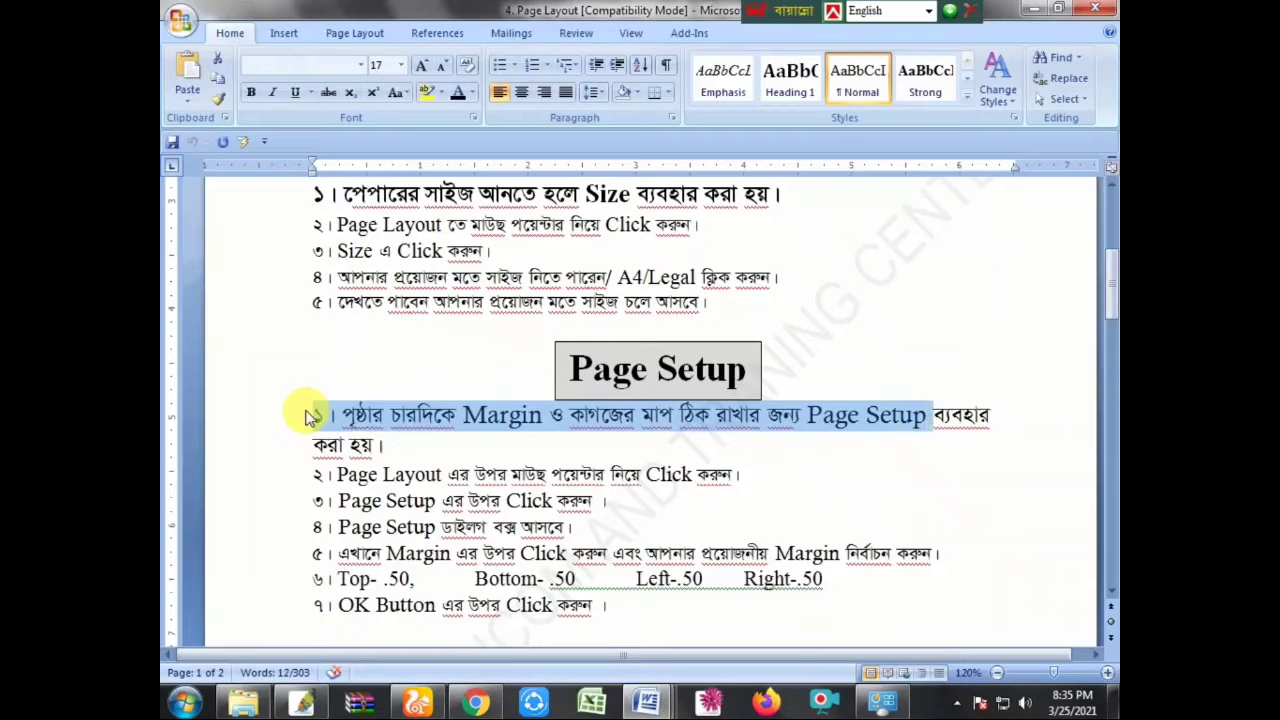
pyautogui.hotkey('shift', 'Right')
pyautogui.hotkey('shift', 'Right')
pyautogui.hotkey('shift', 'Right')
pyautogui.hotkey('shift', 'Right')
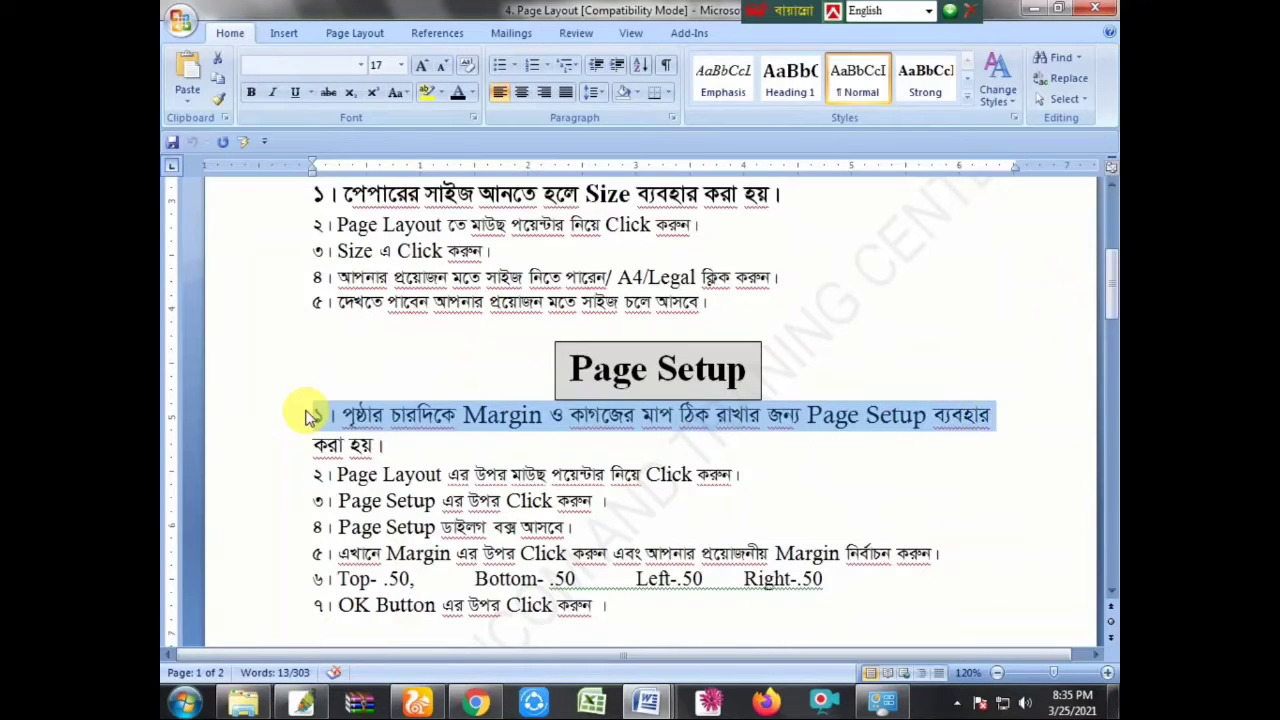
pyautogui.hotkey('shift', 'Right')
pyautogui.hotkey('shift', 'Right')
pyautogui.hotkey('shift', 'Right')
pyautogui.hotkey('ctrl', 'shift', 'Right')
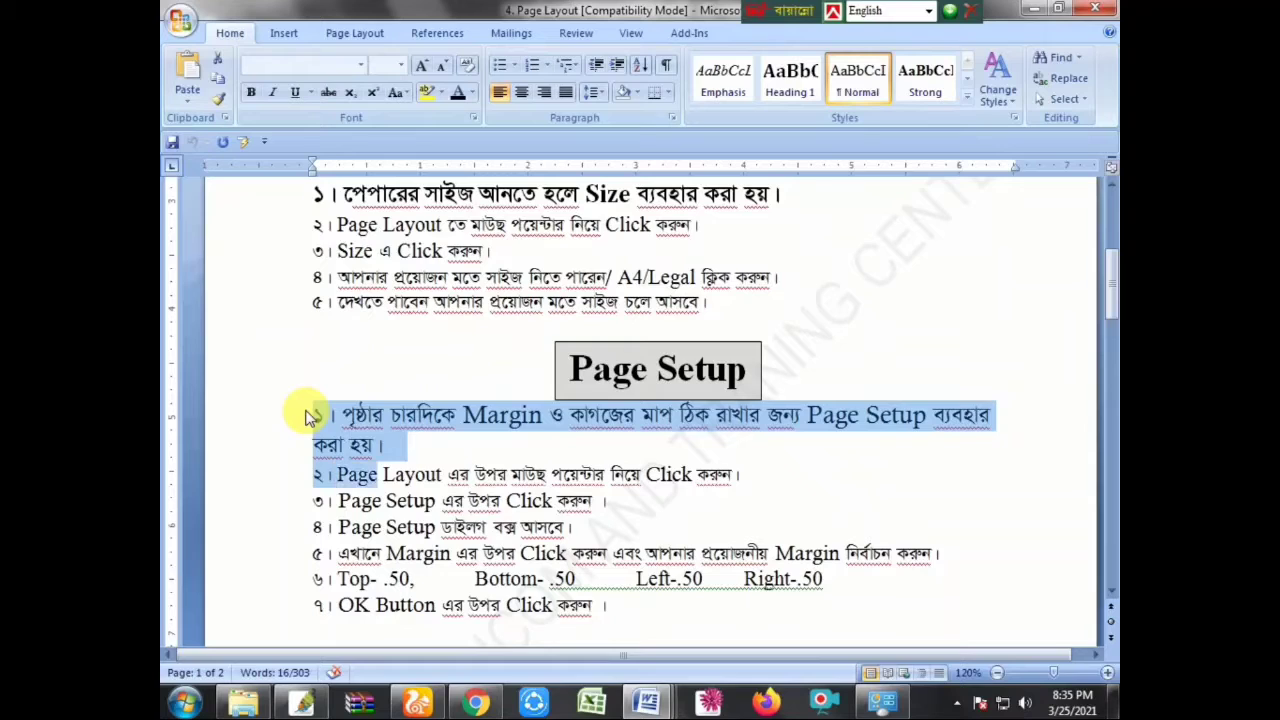
pyautogui.hotkey('ctrl', 'shift', 'Right')
pyautogui.hotkey('ctrl', 'shift', 'Right')
pyautogui.hotkey('ctrl', 'shift', 'Right')
pyautogui.hotkey('ctrl', 'shift', 'Right')
pyautogui.hotkey('ctrl', 'shift', 'Right')
pyautogui.hotkey('ctrl', 'shift', 'Right')
pyautogui.hotkey('ctrl', 'shift', 'Right')
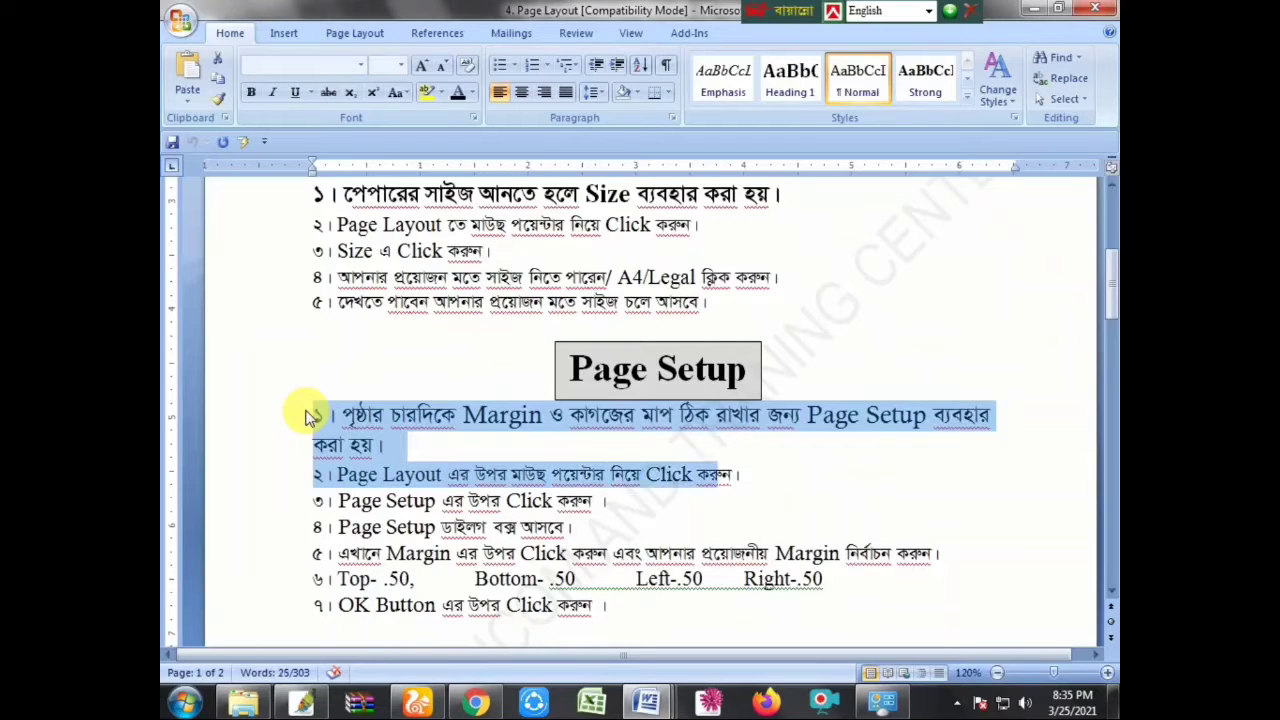
pyautogui.hotkey('ctrl', 'shift', 'Right')
pyautogui.hotkey('ctrl', 'shift', 'Right')
pyautogui.hotkey('ctrl', 'shift', 'Right')
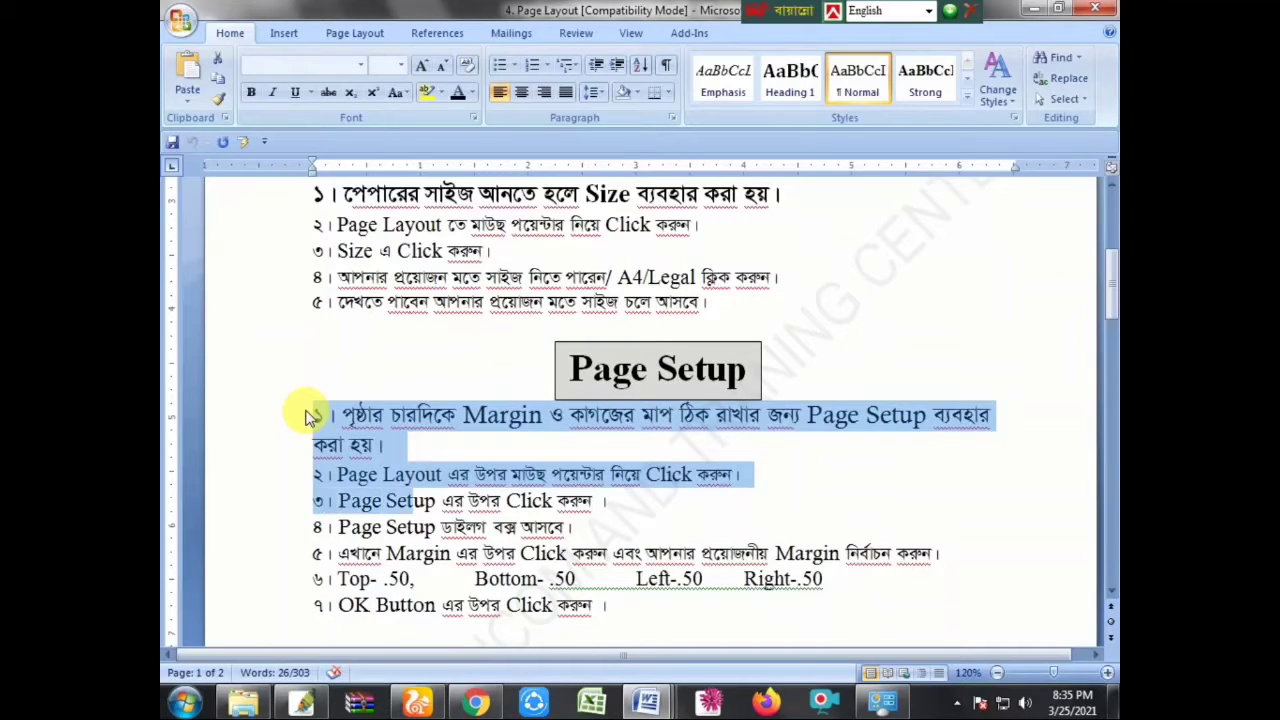
pyautogui.hotkey('ctrl', 'shift', 'Right')
pyautogui.hotkey('ctrl', 'shift', 'Right')
pyautogui.hotkey('ctrl', 'shift', 'Right')
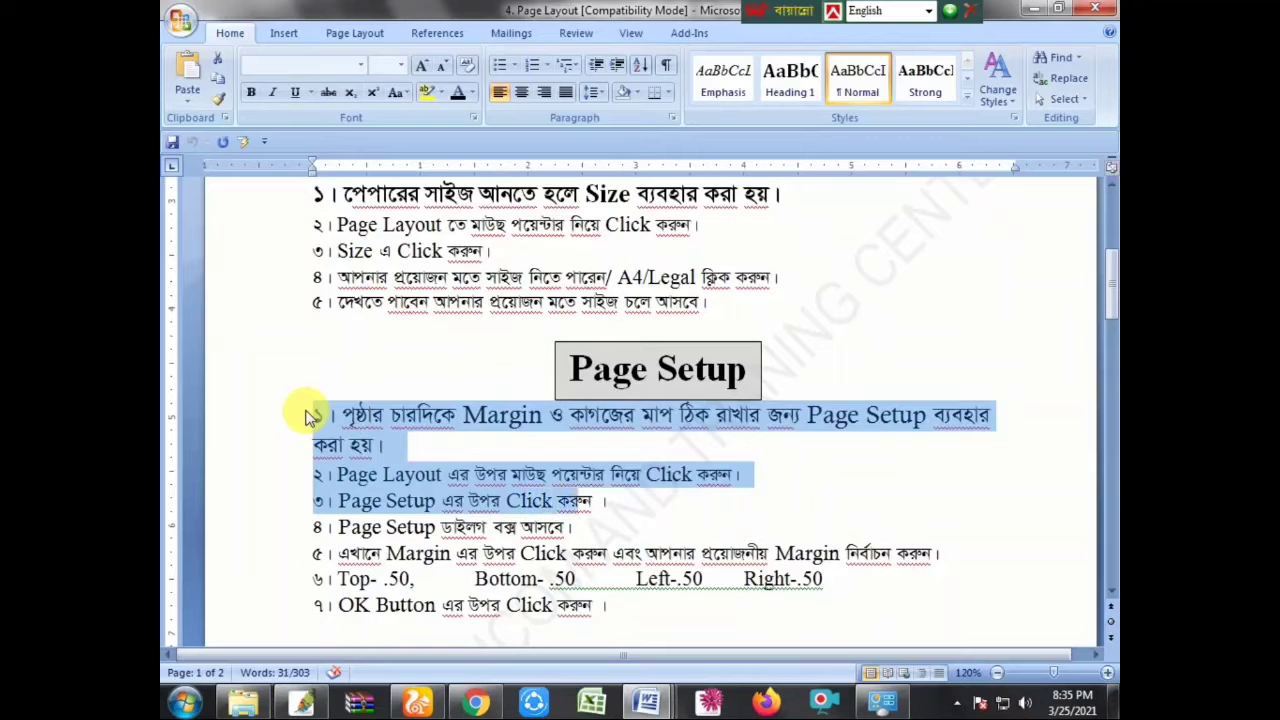
pyautogui.hotkey('ctrl', 'shift', 'Right')
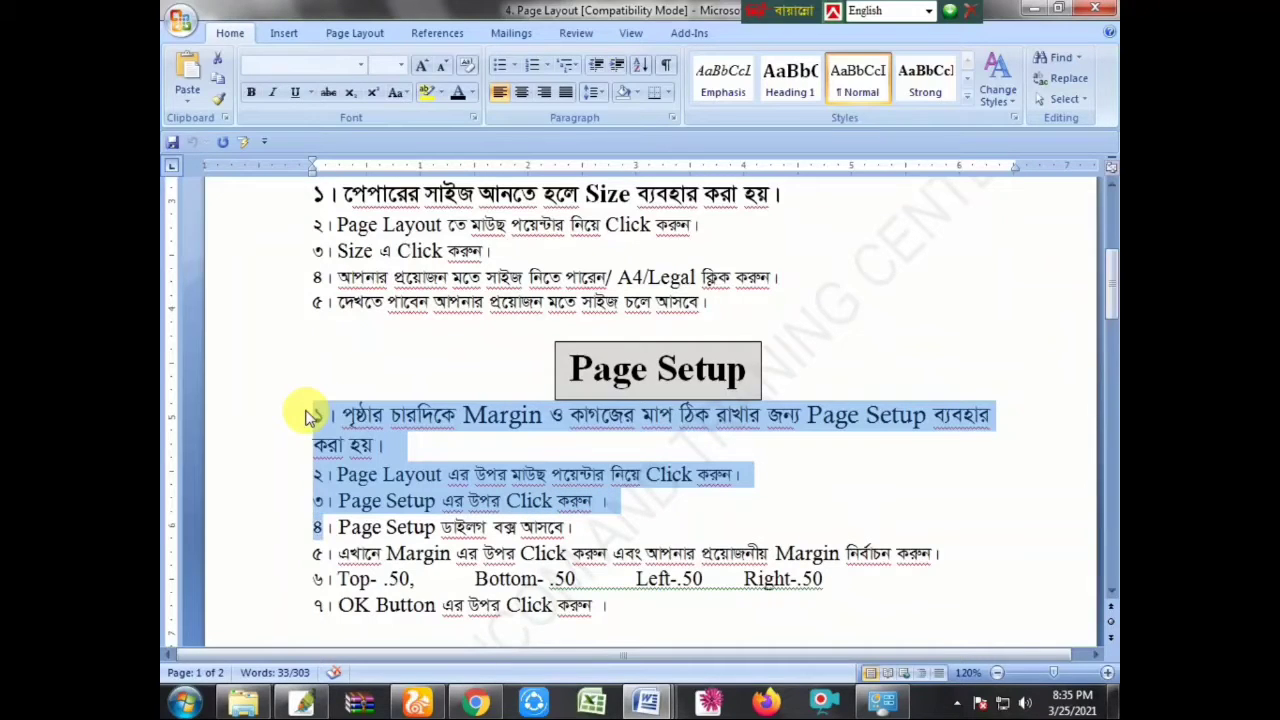
pyautogui.hotkey('ctrl', 'shift', 'Right')
pyautogui.hotkey('ctrl', 'shift', 'Right')
pyautogui.hotkey('ctrl', 'shift', 'Right')
pyautogui.hotkey('ctrl', 'shift', 'Right')
pyautogui.hotkey('ctrl', 'shift', 'Right')
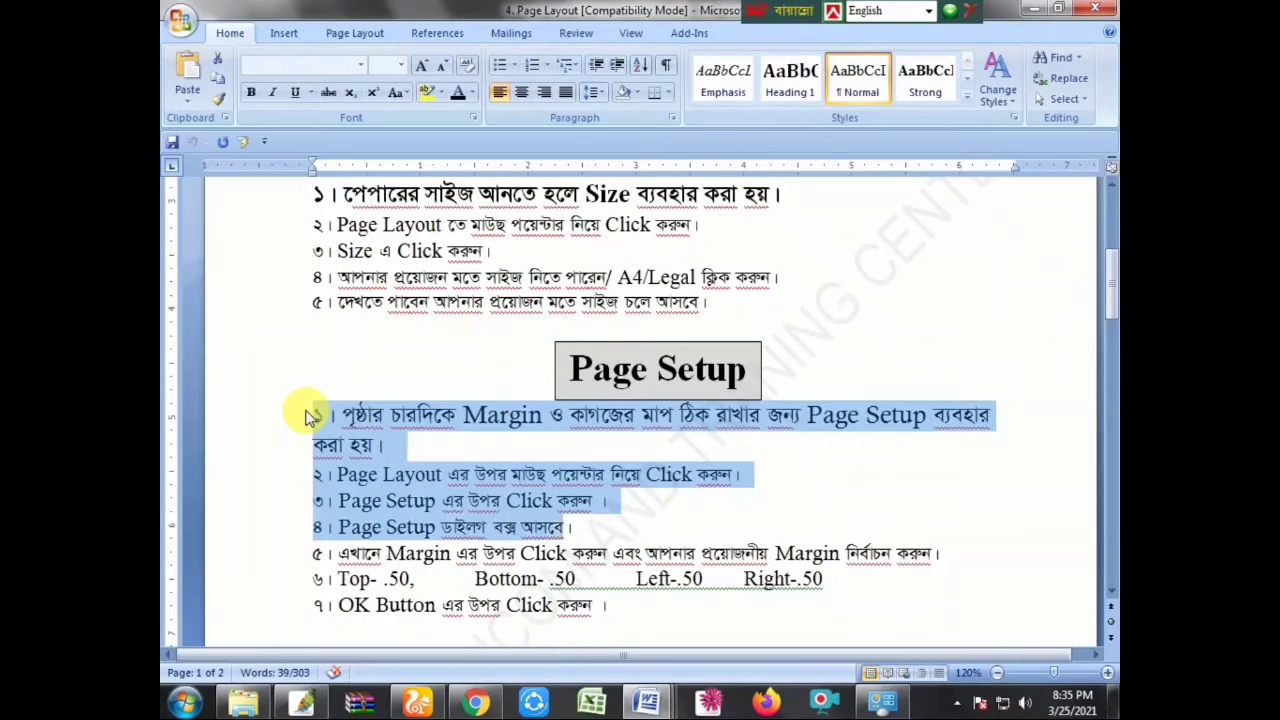
pyautogui.hotkey('ctrl', 'shift', 'Right')
pyautogui.hotkey('ctrl', 'shift', 'Right')
pyautogui.hotkey('ctrl', 'shift', 'Right')
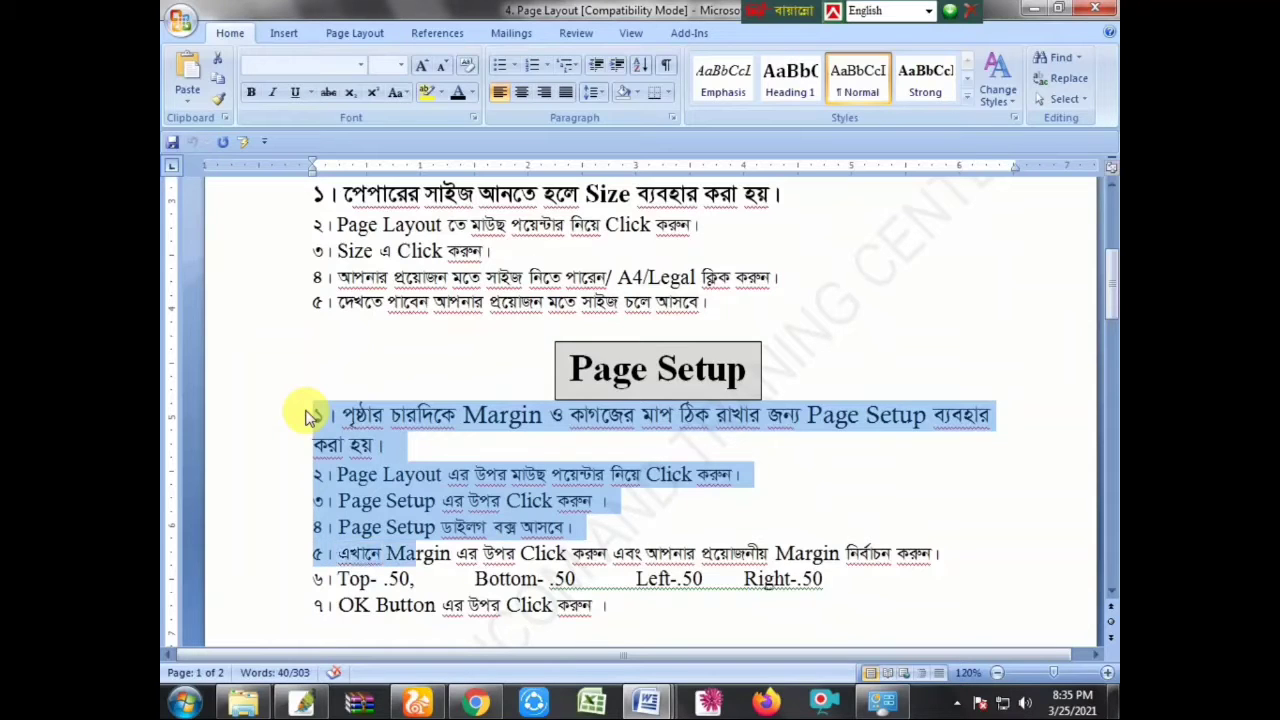
pyautogui.hotkey('ctrl', 'shift', 'Right')
pyautogui.hotkey('ctrl', 'shift', 'Right')
pyautogui.hotkey('ctrl', 'shift', 'Right')
pyautogui.hotkey('ctrl', 'shift', 'Right')
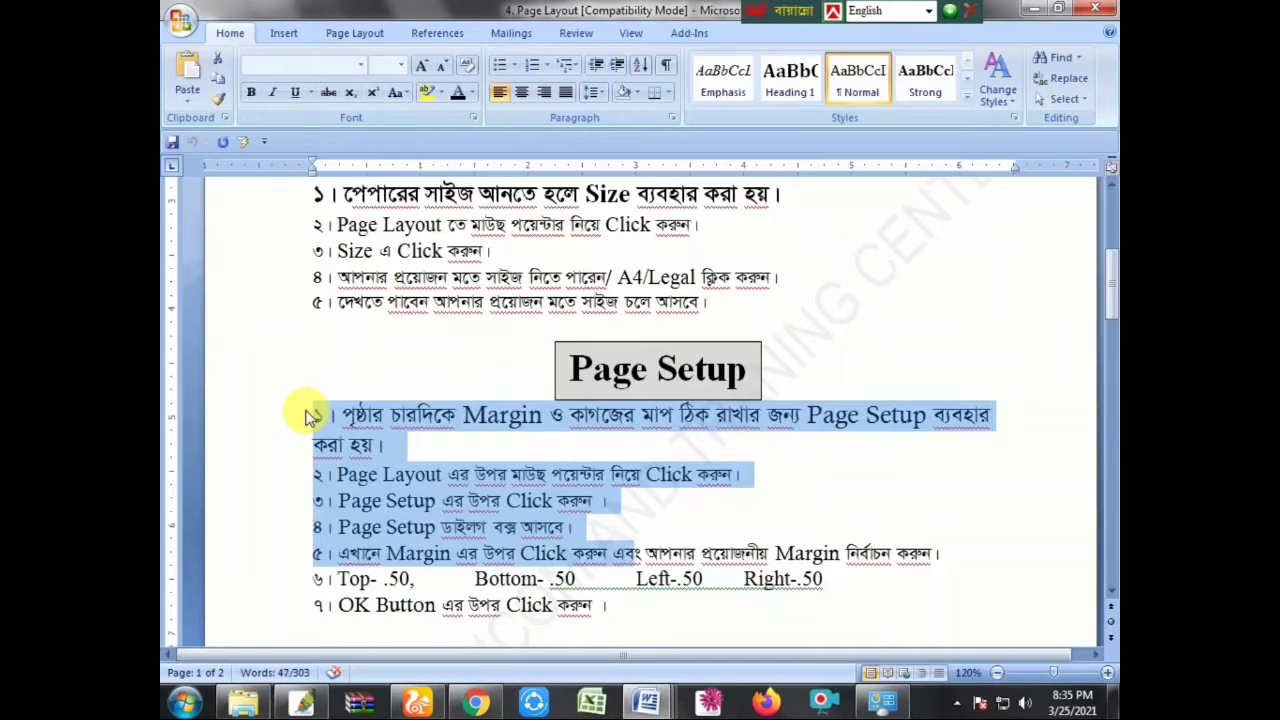
pyautogui.hotkey('ctrl', 'shift', 'Right')
pyautogui.hotkey('ctrl', 'shift', 'Right')
pyautogui.hotkey('ctrl', 'shift', 'Right')
pyautogui.hotkey('ctrl', 'shift', 'Right')
pyautogui.hotkey('ctrl', 'shift', 'Right')
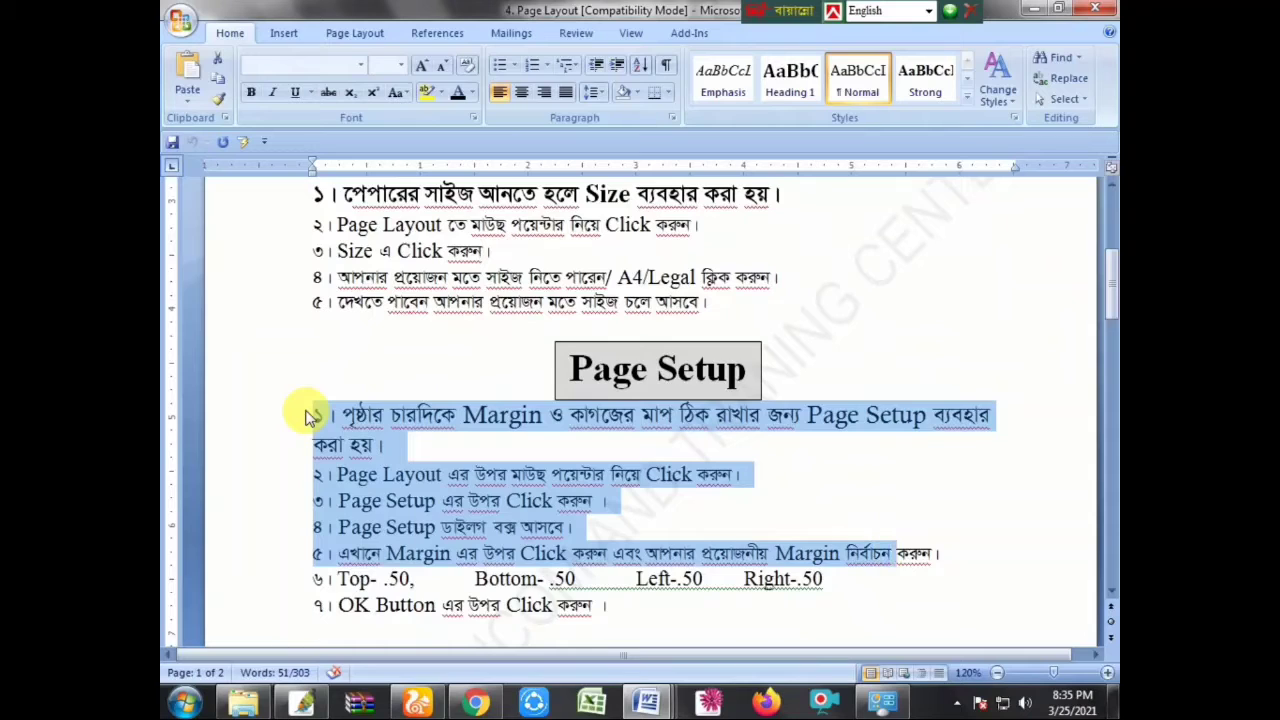
pyautogui.hotkey('ctrl', 'shift', 'Right')
pyautogui.hotkey('ctrl', 'shift', 'Right')
pyautogui.hotkey('ctrl', 'shift', 'Right')
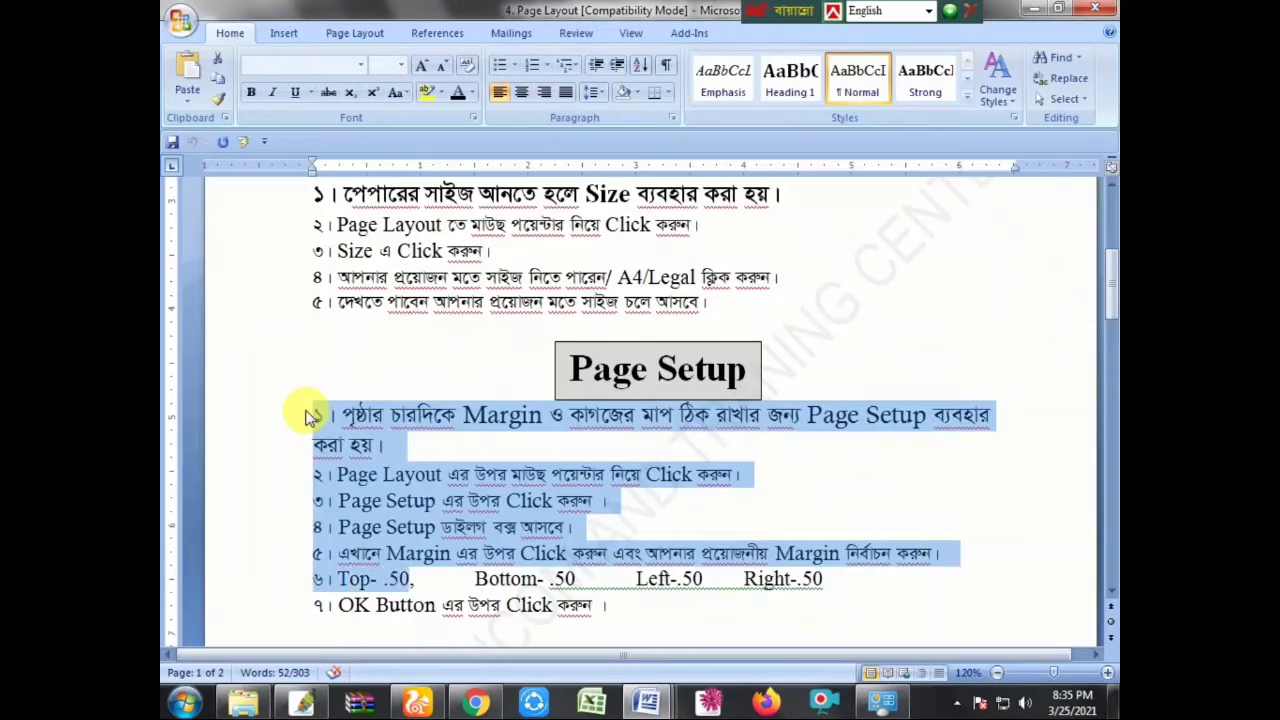
pyautogui.hotkey('ctrl', 'shift', 'Right')
pyautogui.hotkey('ctrl', 'shift', 'Right')
pyautogui.hotkey('ctrl', 'shift', 'Right')
pyautogui.hotkey('ctrl', 'shift', 'Right')
pyautogui.hotkey('ctrl', 'shift', 'Right')
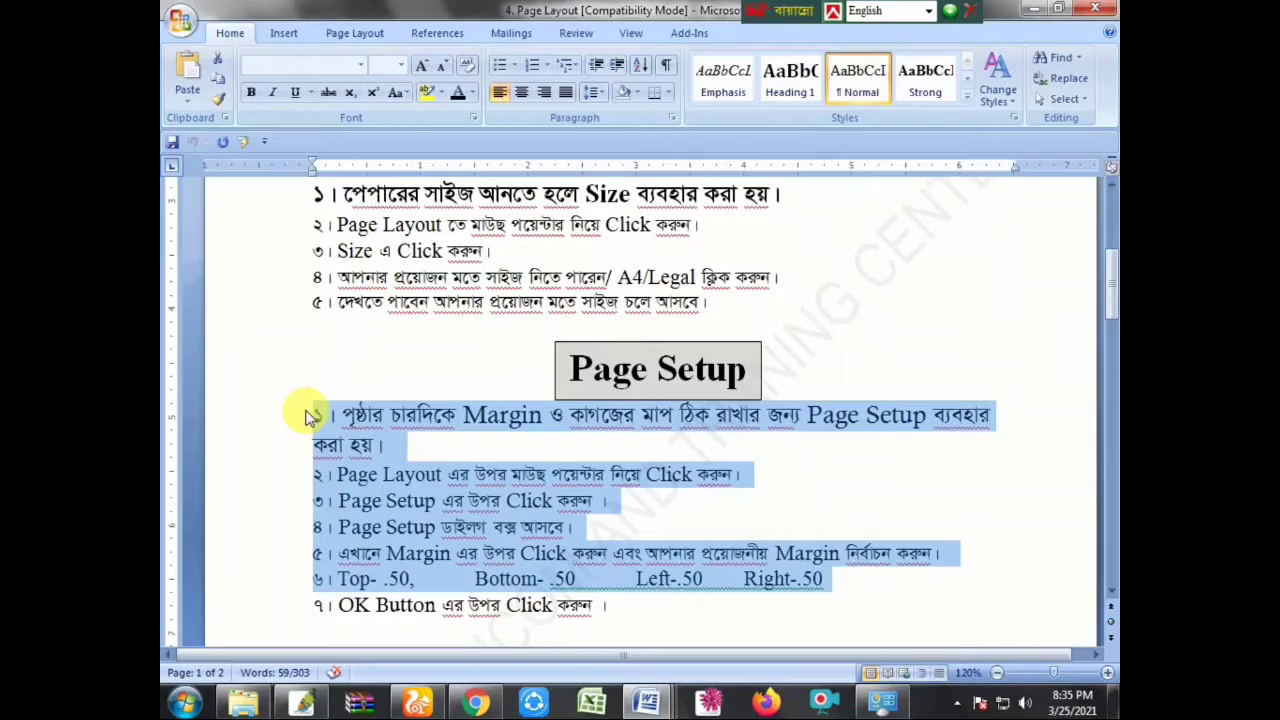
pyautogui.hotkey('ctrl', 'shift', 'Right')
pyautogui.hotkey('ctrl', 'shift', 'Right')
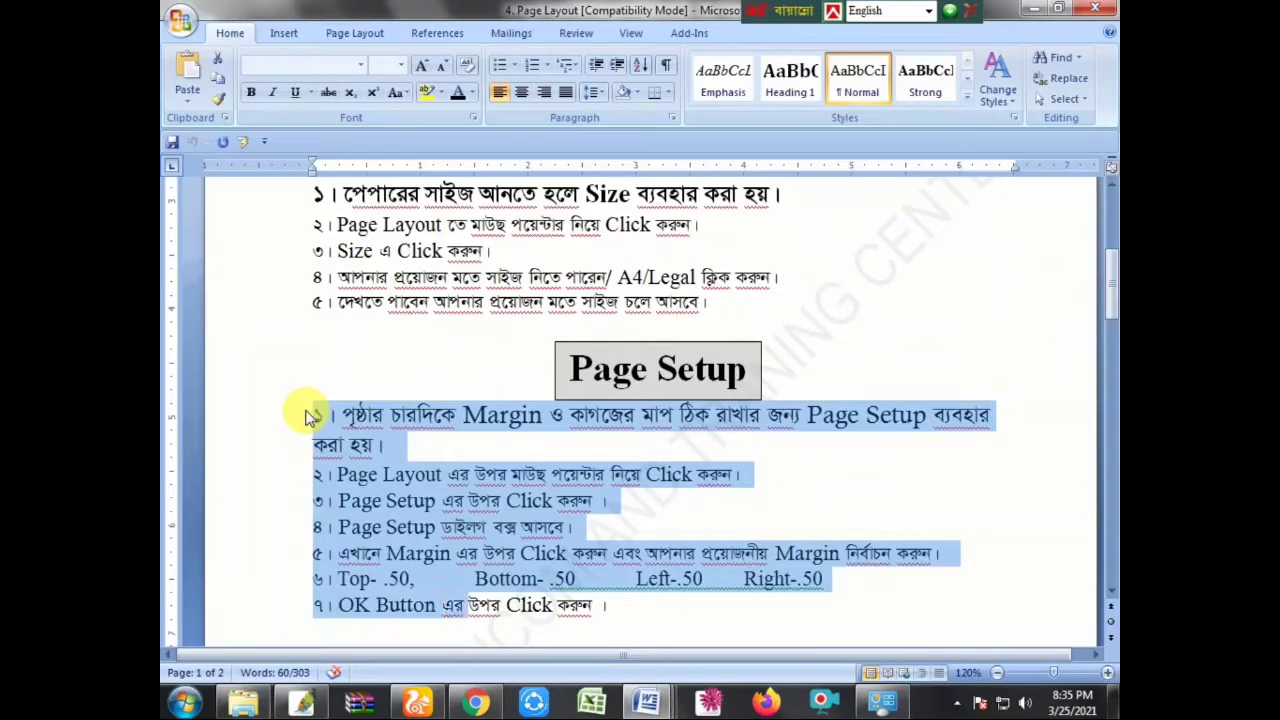
pyautogui.hotkey('ctrl', 'shift', 'Right')
pyautogui.hotkey('ctrl', 'shift', 'Right')
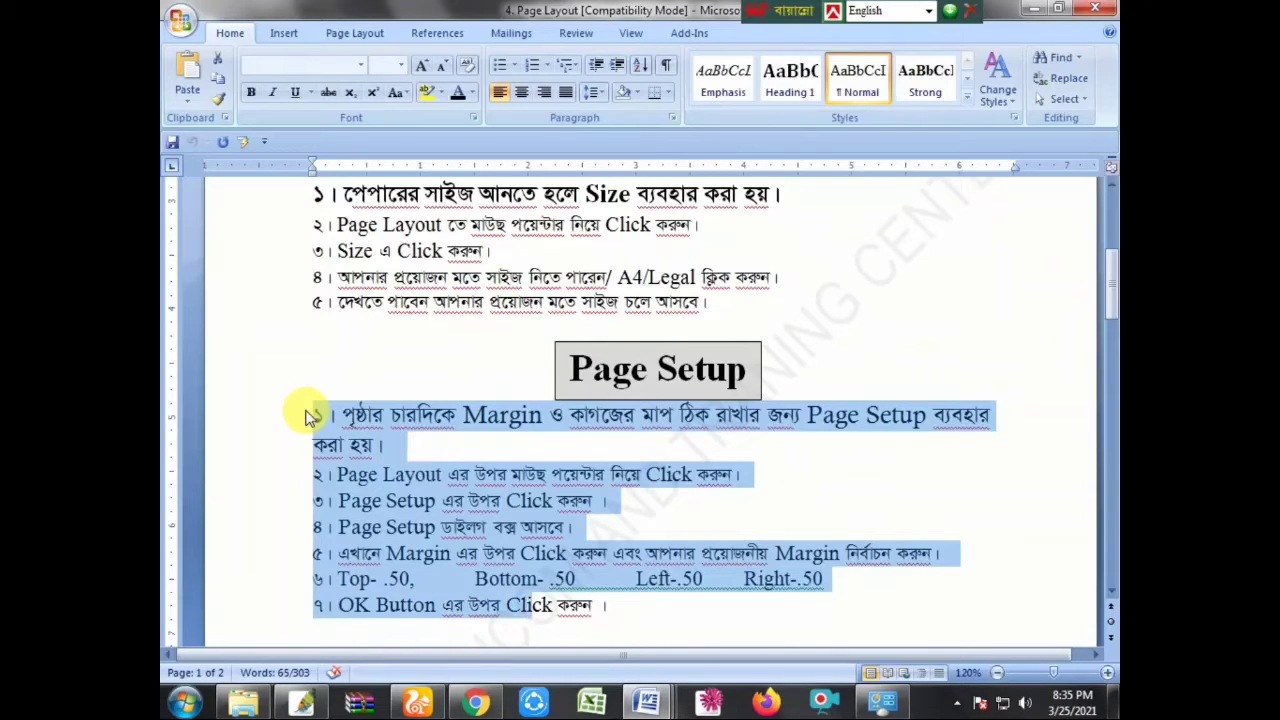
pyautogui.click(476, 303)
pyautogui.scroll(2, 460, 410)
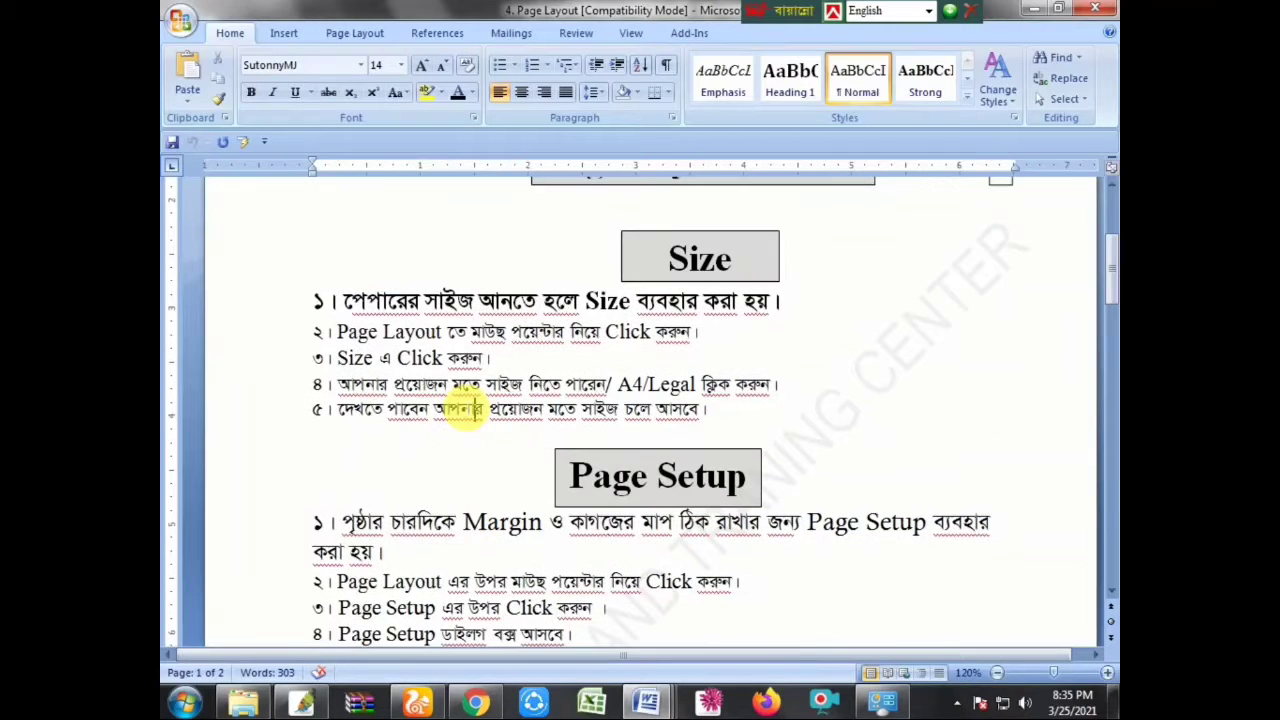
# Set the lesson document's top, bottom, left and right margins to 1 in Page Setup.
pyautogui.click(366, 36)
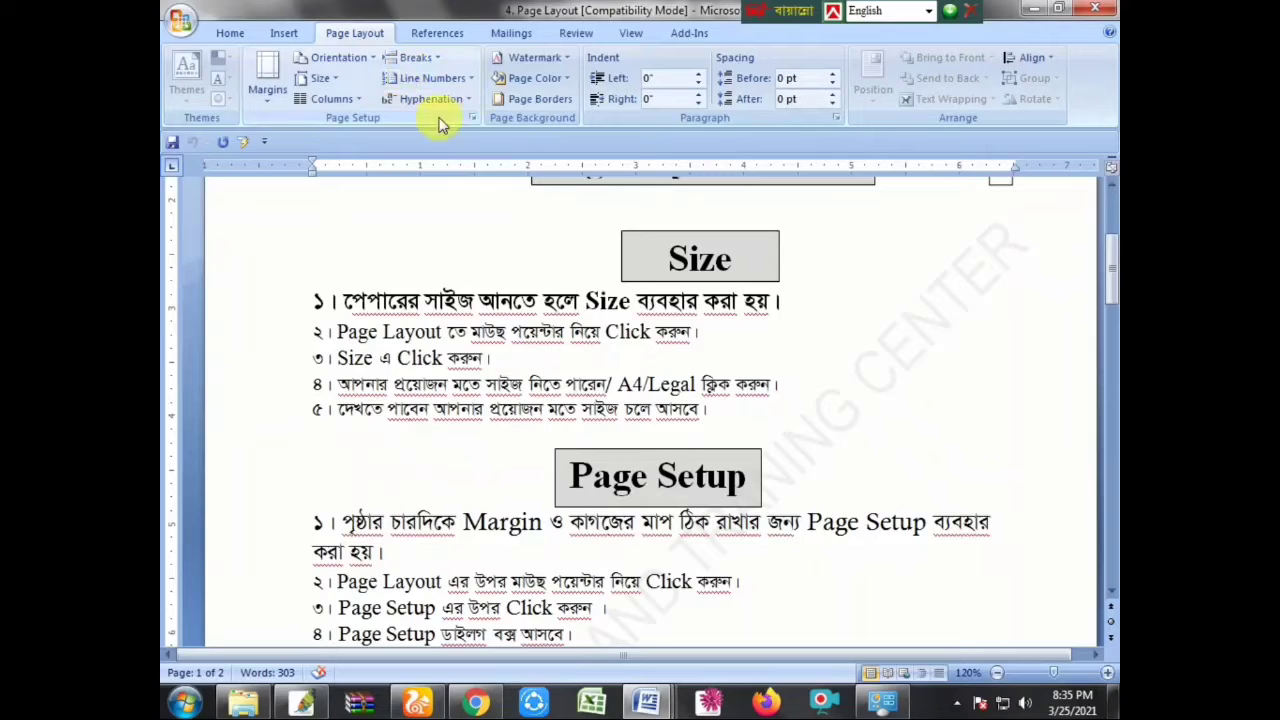
pyautogui.click(470, 120)
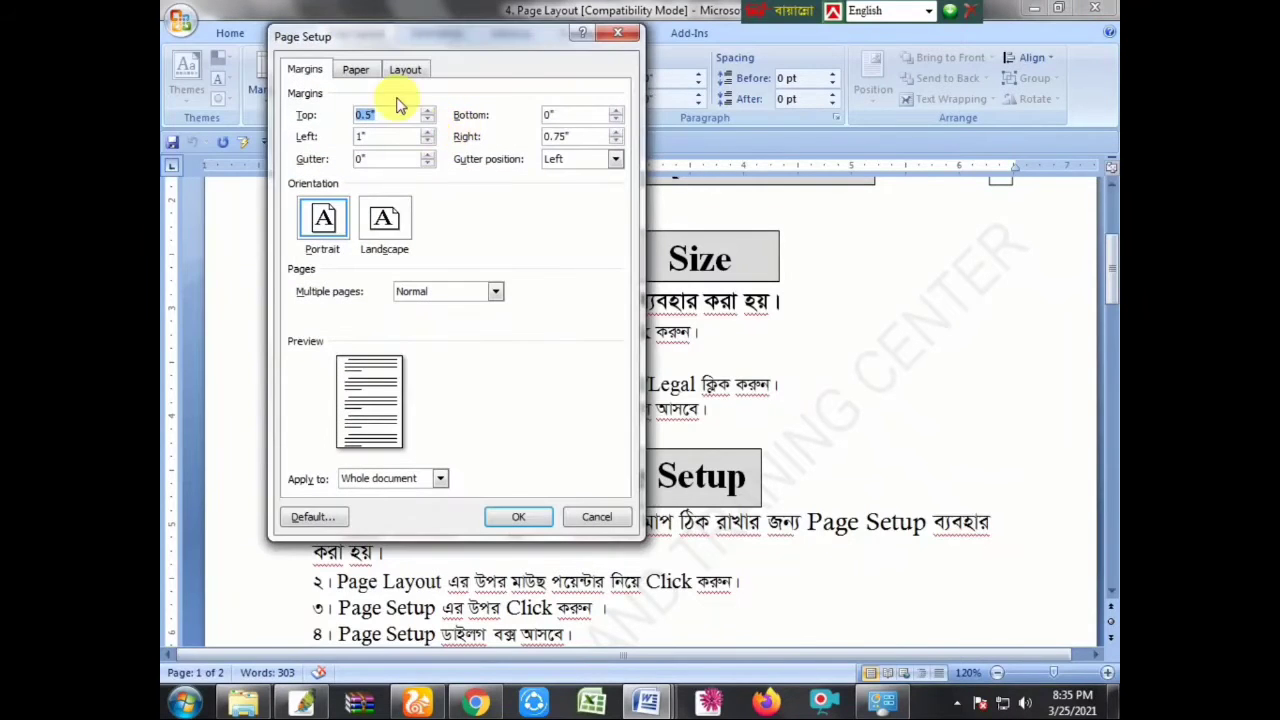
pyautogui.moveTo(408, 45); pyautogui.dragTo(482, 63)
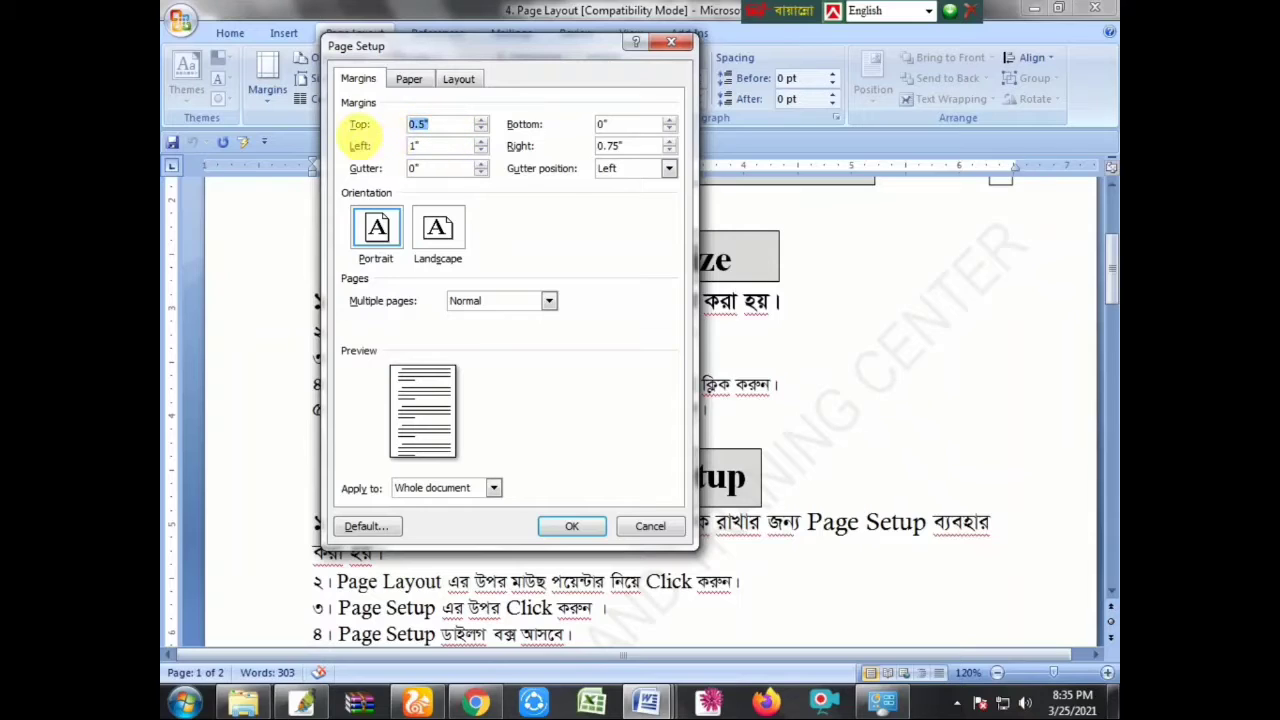
pyautogui.write('1')
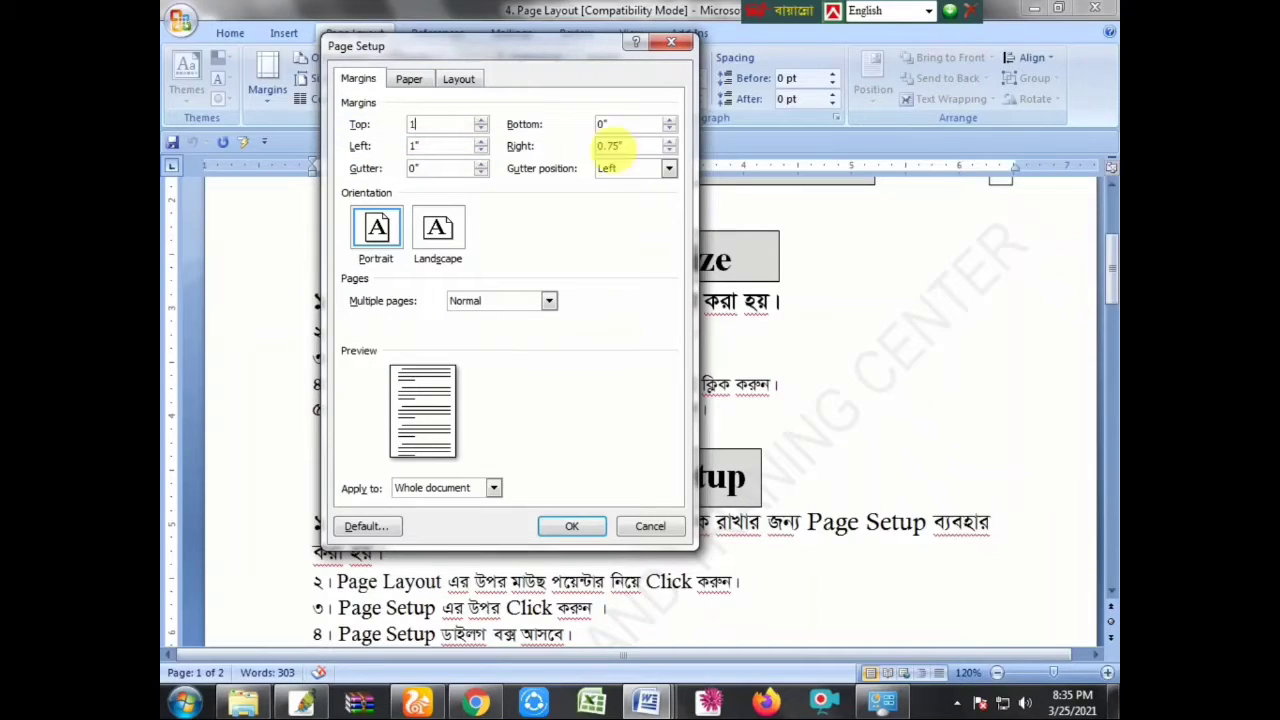
pyautogui.click(640, 124)
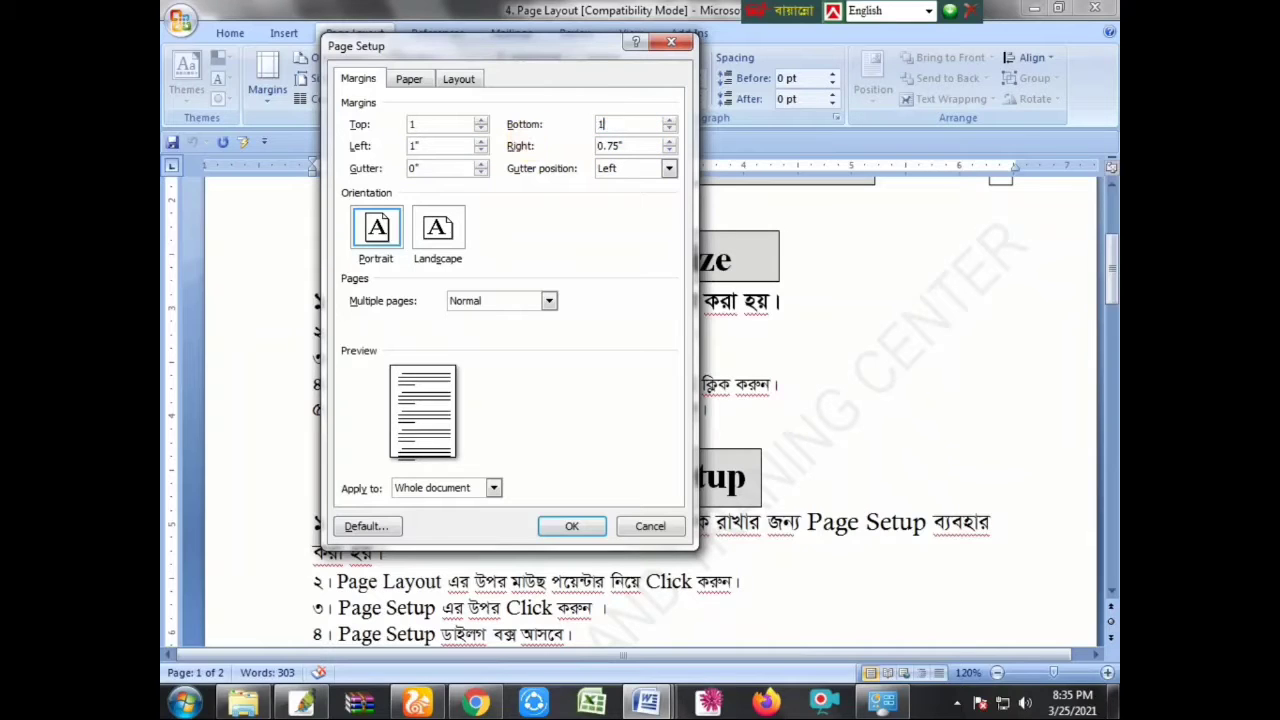
pyautogui.write('1')
pyautogui.click(413, 146)
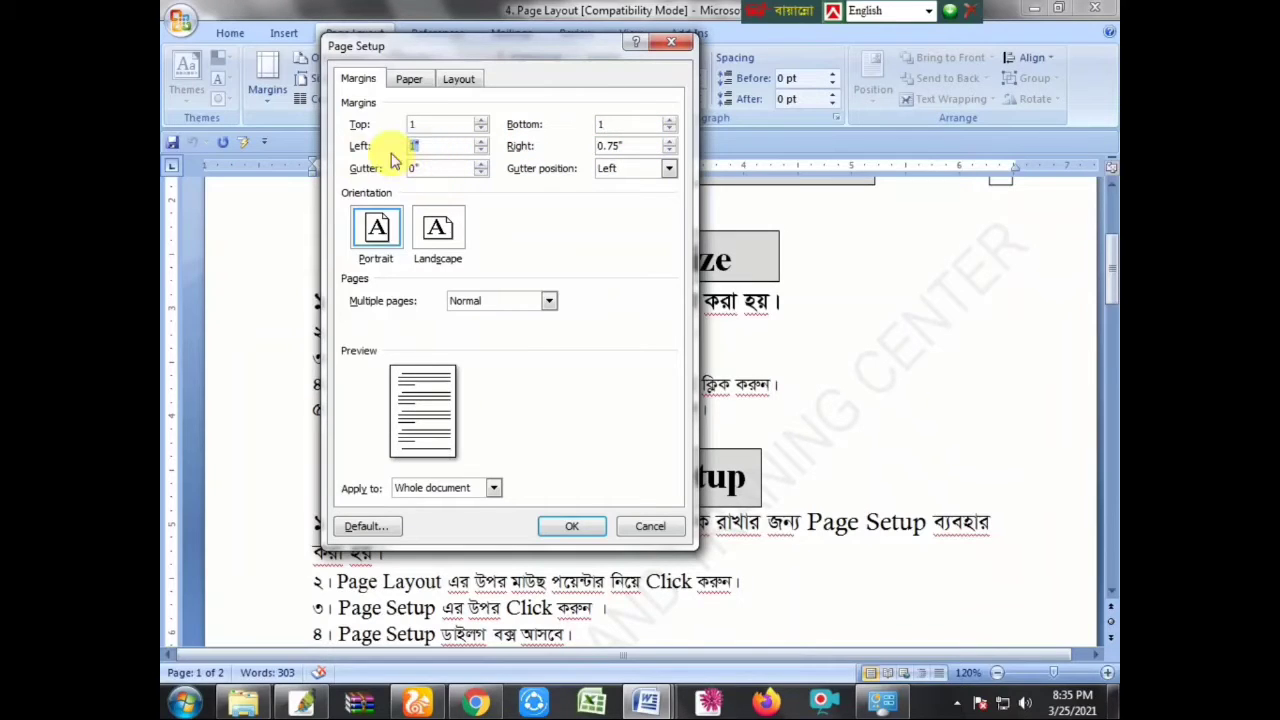
pyautogui.write('1')
pyautogui.click(640, 146)
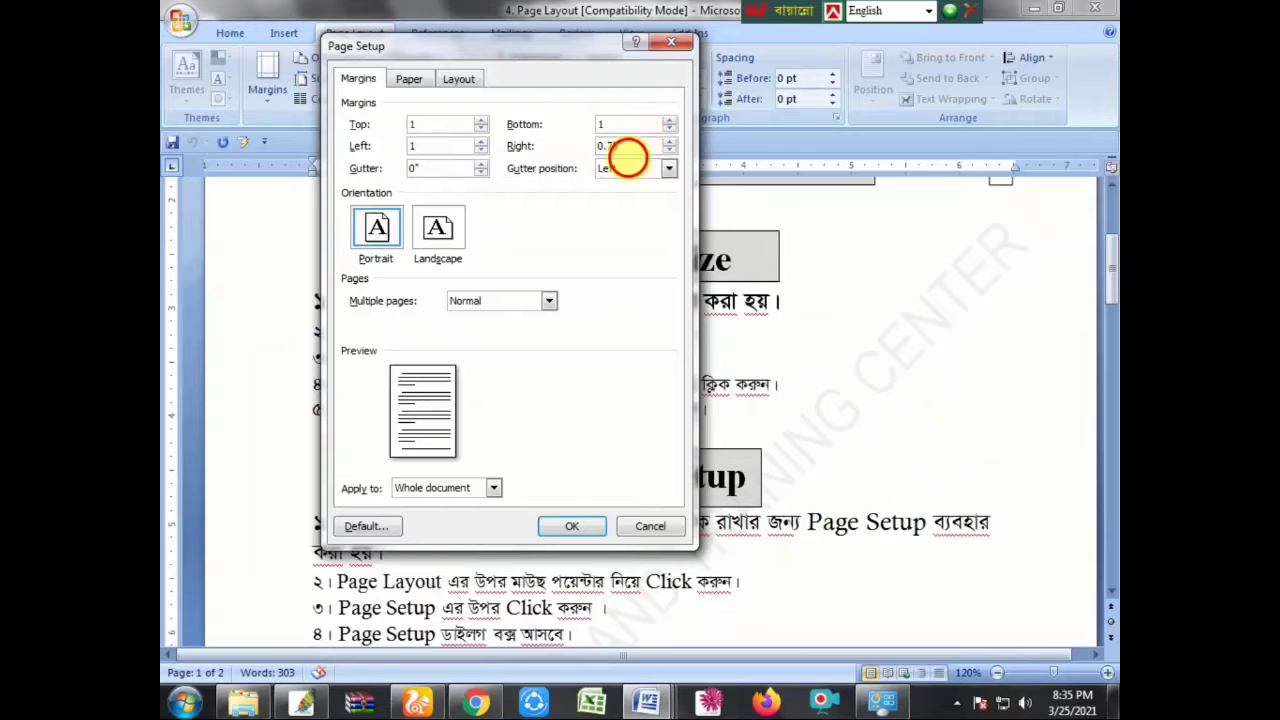
pyautogui.write('1')
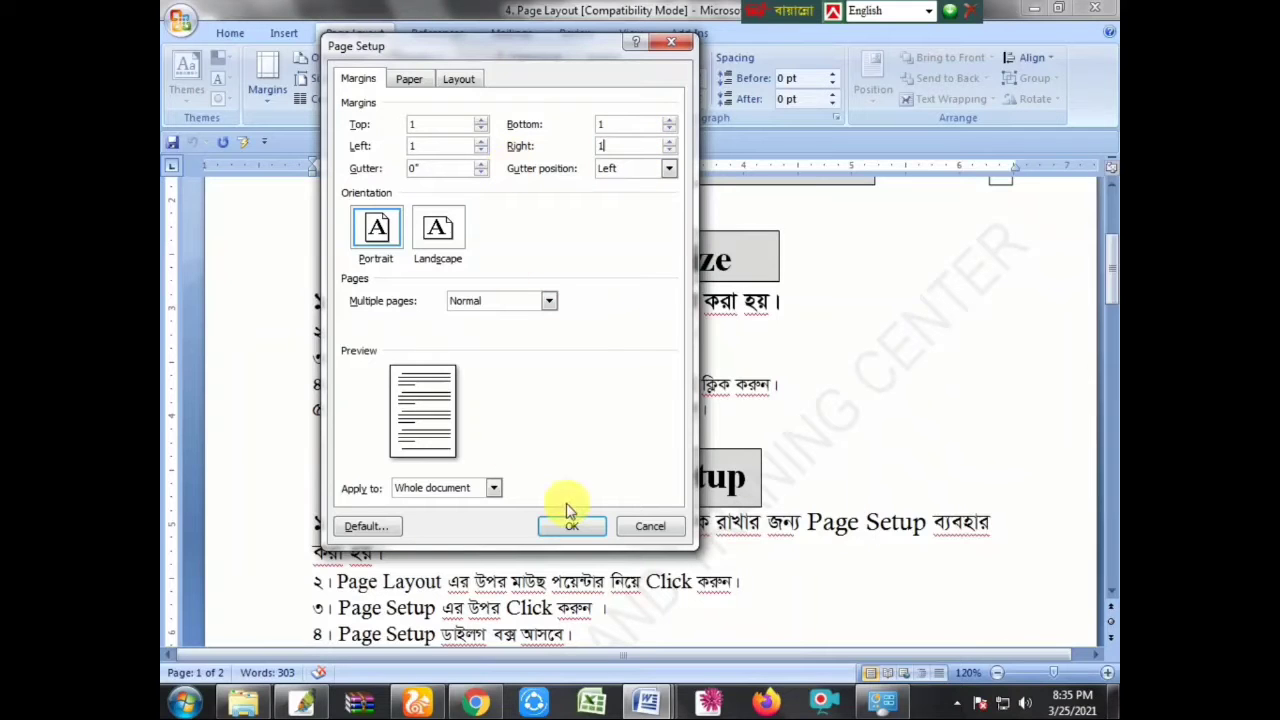
pyautogui.click(571, 526)
# Change all four margins to 2, reflowing the lesson onto four pages.
pyautogui.scroll(5, 575, 530)
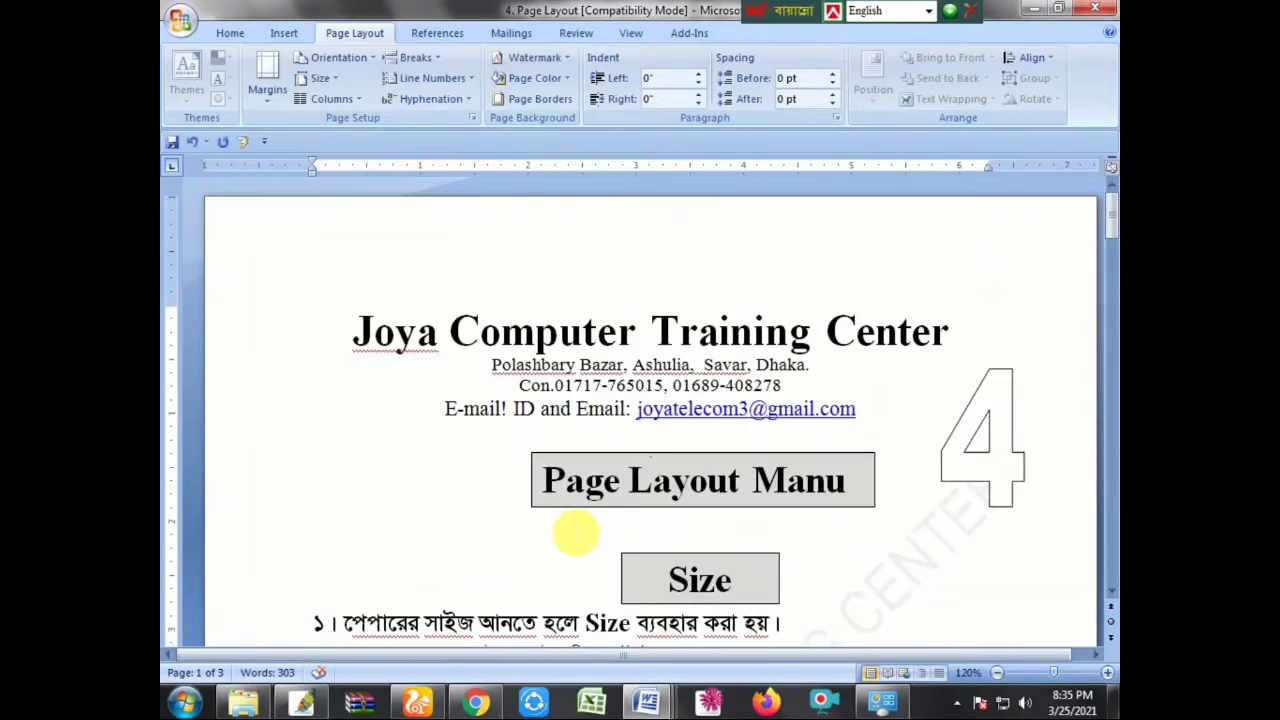
pyautogui.click(477, 118)
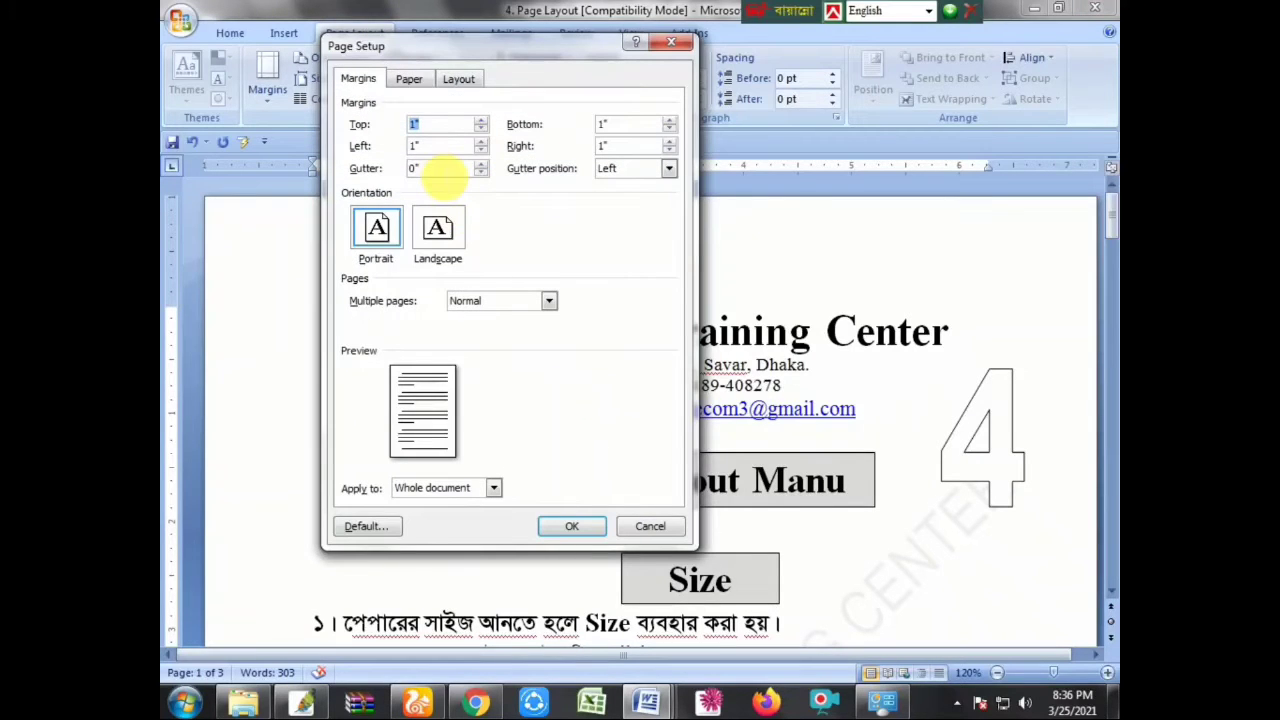
pyautogui.write('2')
pyautogui.press('Tab')
pyautogui.write('2')
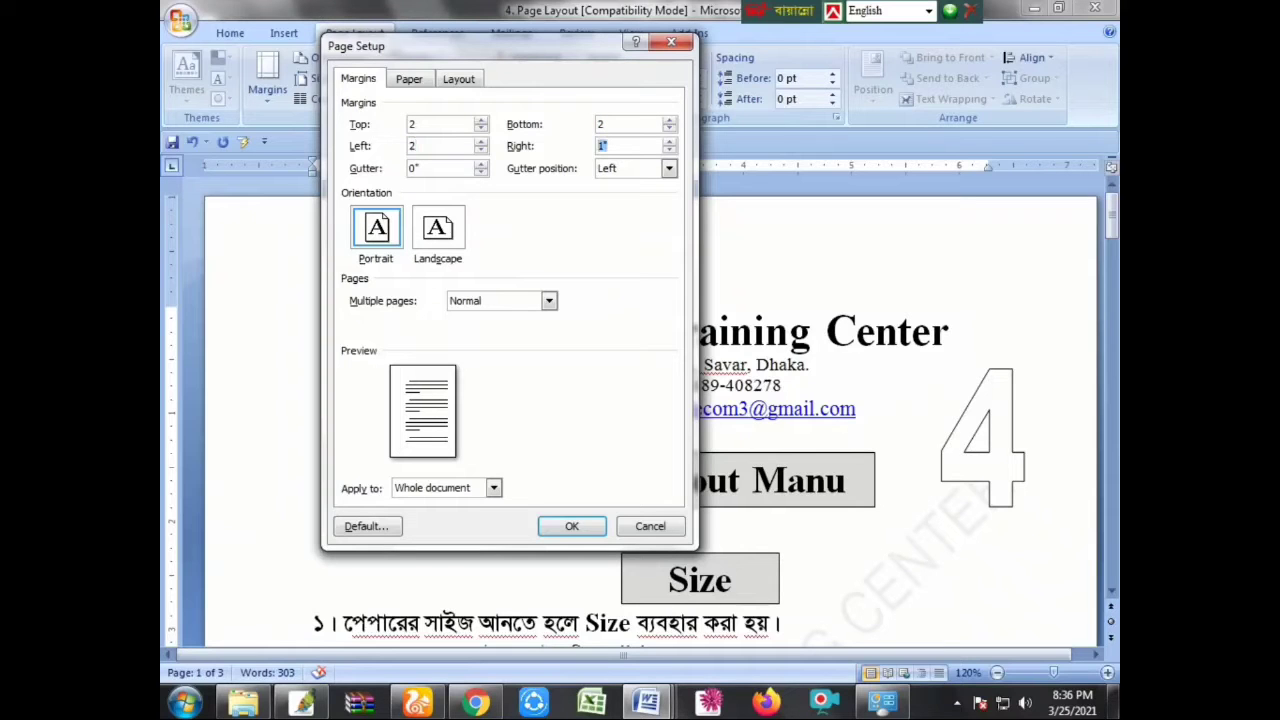
pyautogui.click(571, 526)
pyautogui.scroll(3, 571, 526)
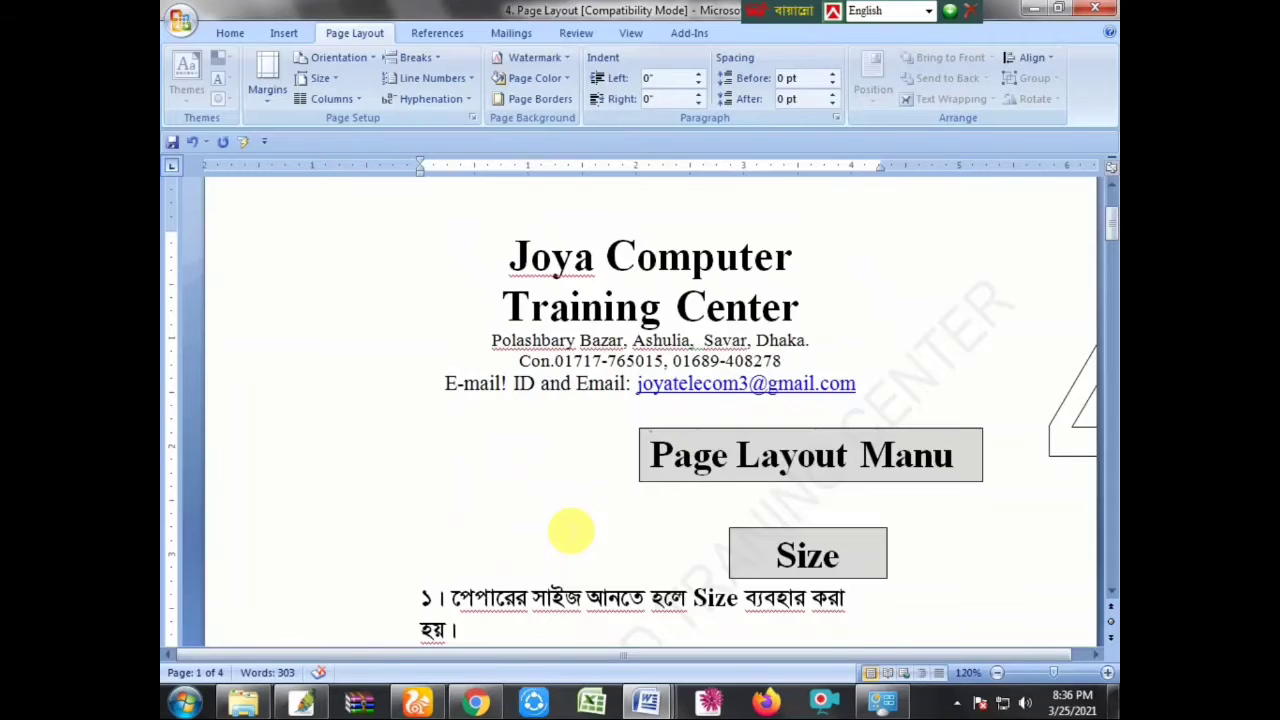
pyautogui.scroll(-3, 571, 530)
# In Document2, set the page margins to 3.
pyautogui.moveTo(647, 703)
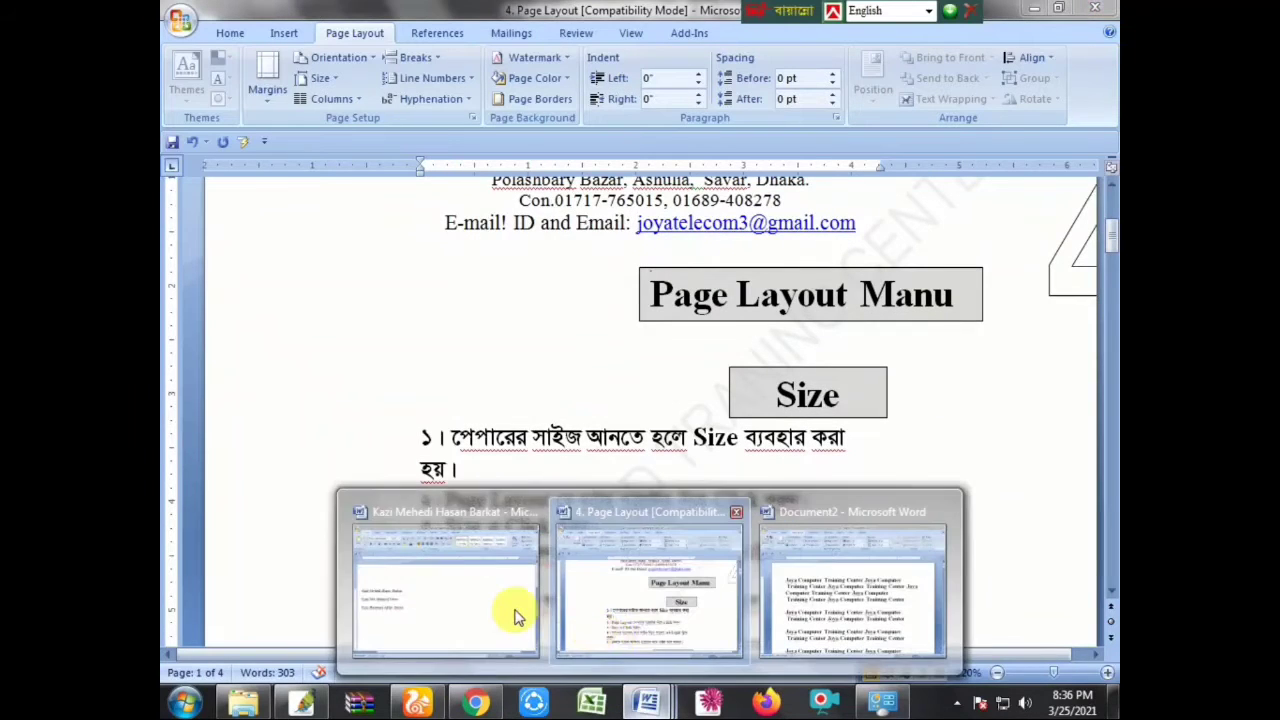
pyautogui.click(826, 602)
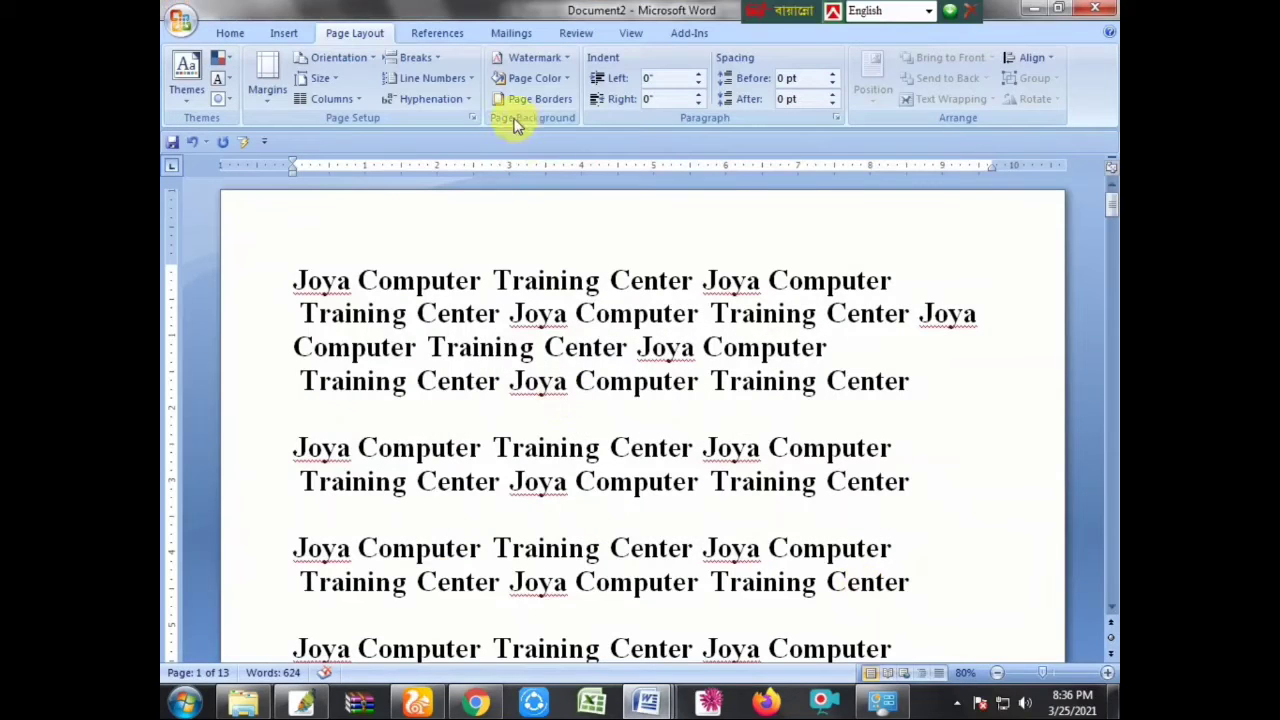
pyautogui.click(472, 118)
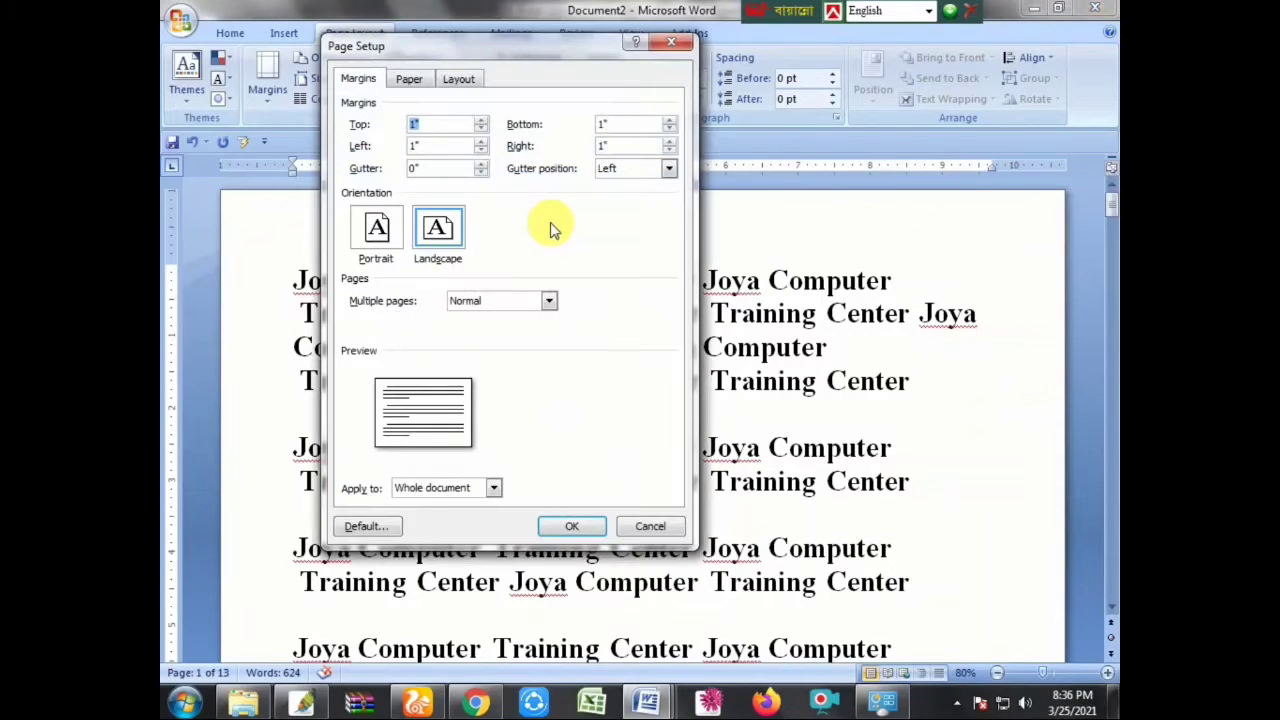
pyautogui.write('3')
pyautogui.press('Tab')
pyautogui.write('3')
pyautogui.press('Tab')
pyautogui.write('3')
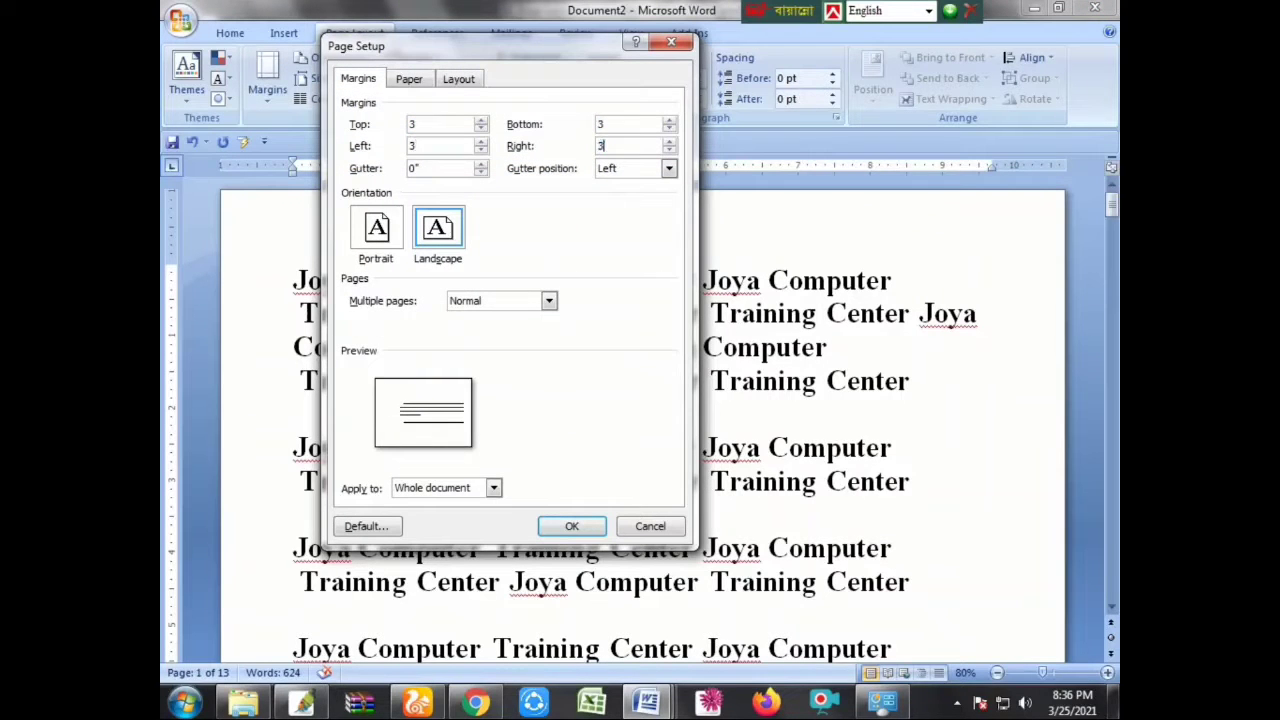
pyautogui.click(571, 526)
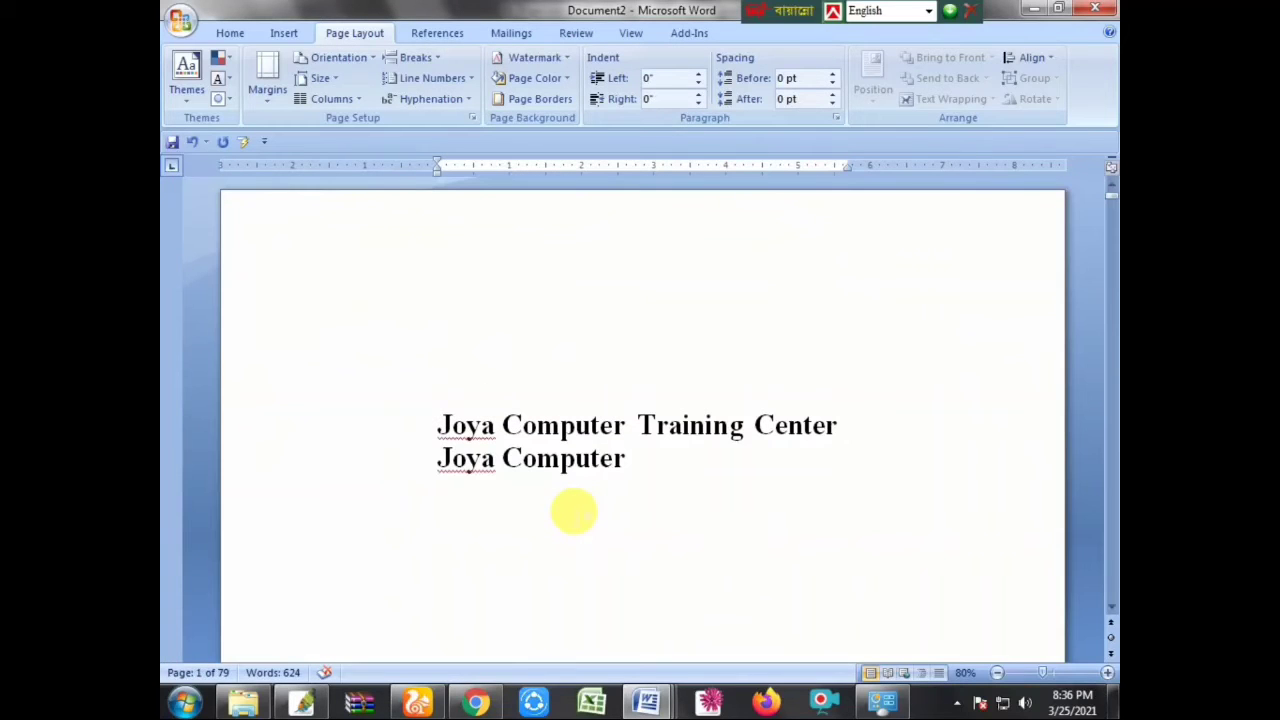
# Change Document2's margins to .50.
pyautogui.click(639, 485)
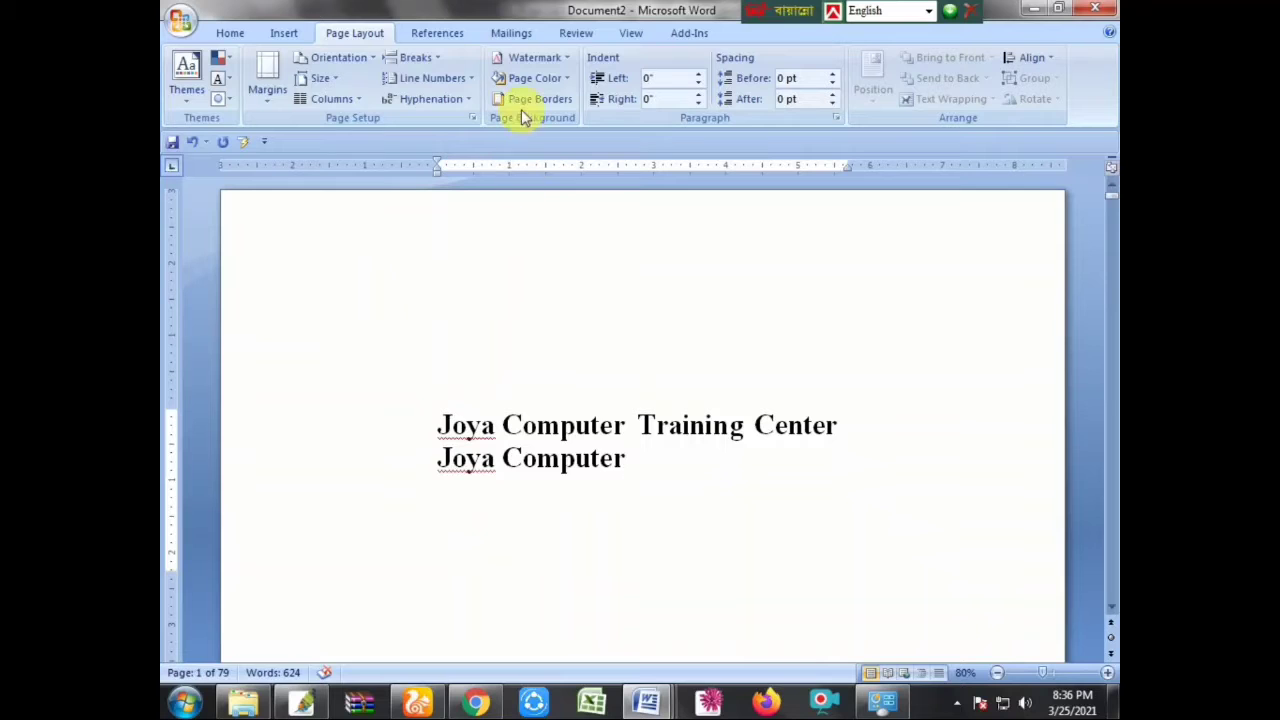
pyautogui.click(471, 118)
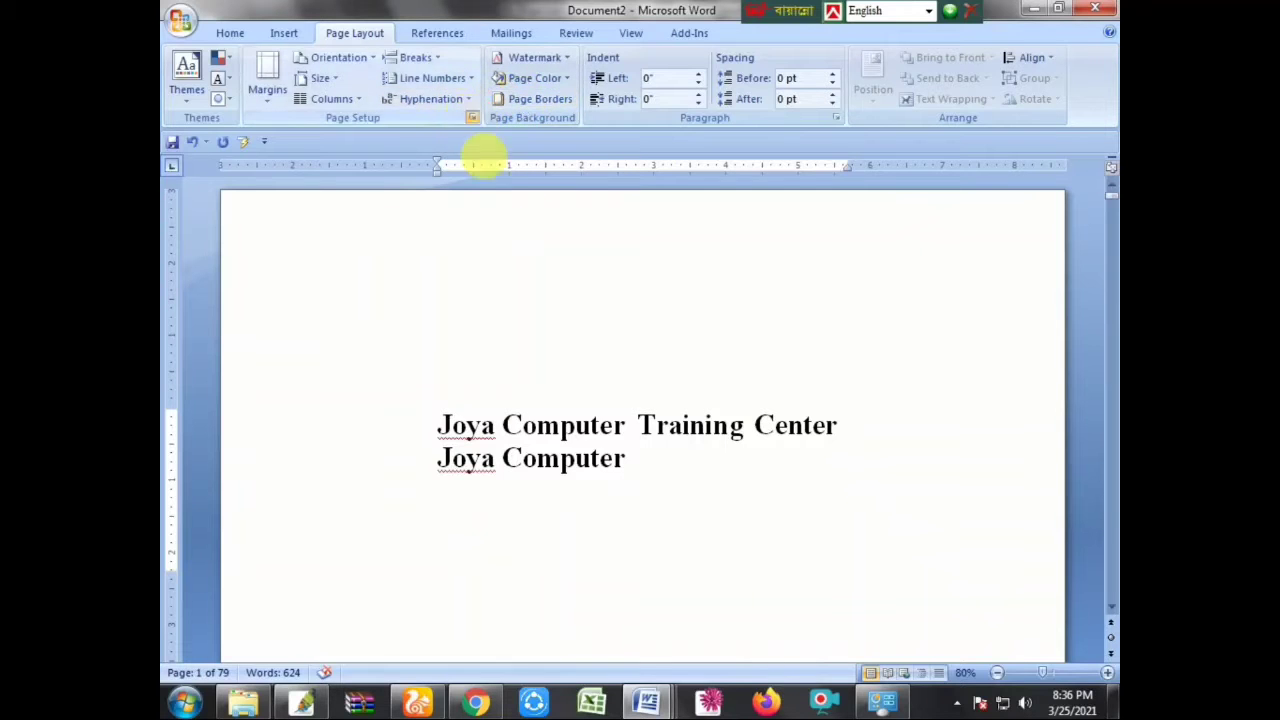
pyautogui.write('.50')
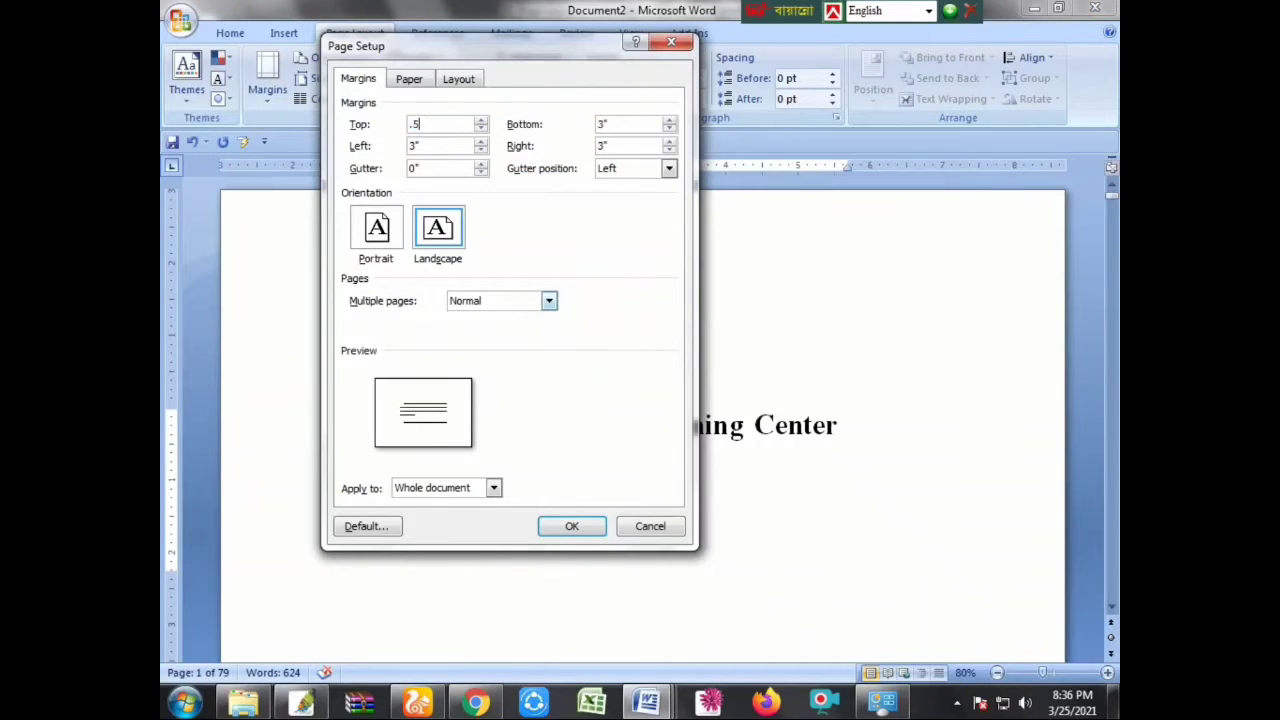
pyautogui.press('Tab')
pyautogui.write('0')
pyautogui.press('Tab')
pyautogui.write('50')
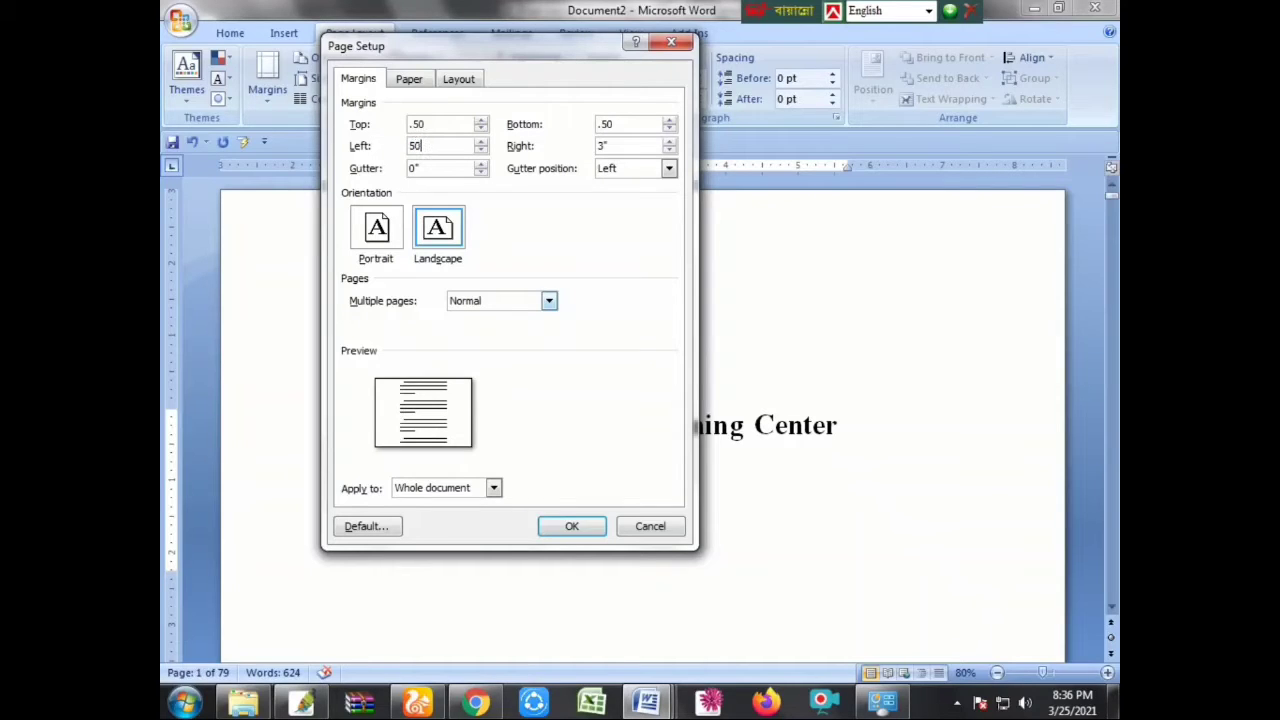
pyautogui.press('Tab')
pyautogui.write('.')
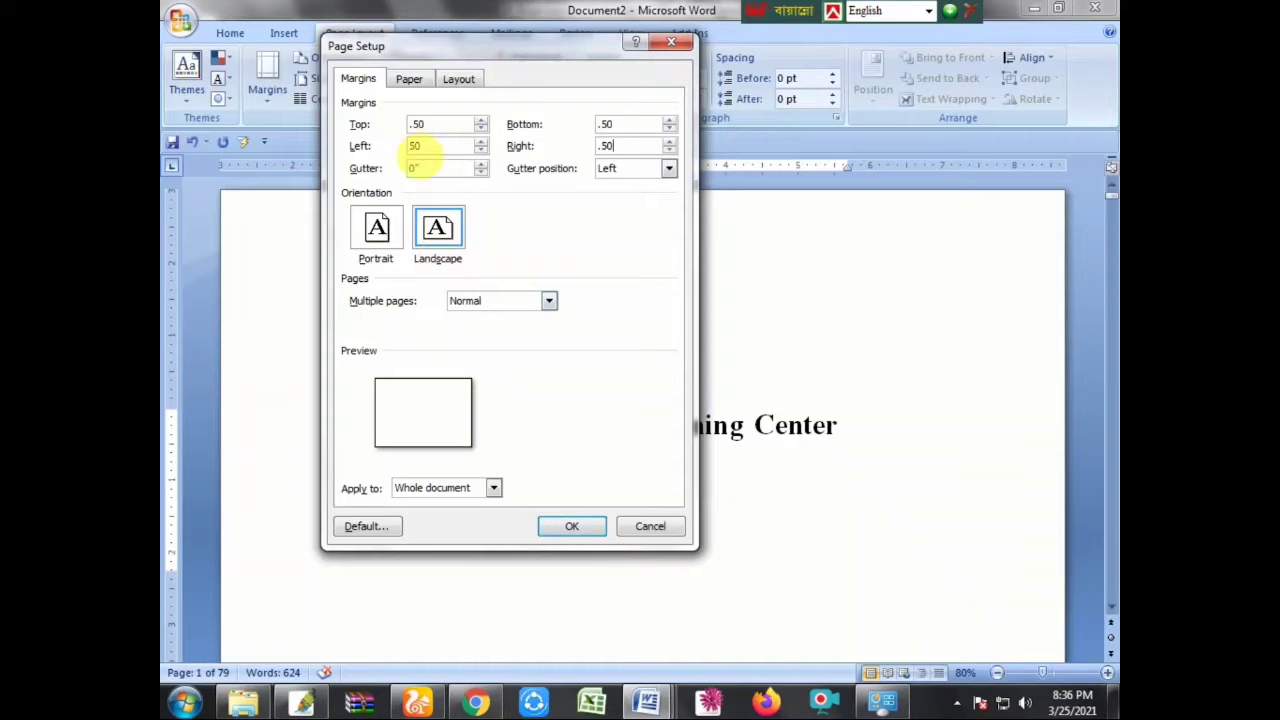
pyautogui.doubleClick(412, 146)
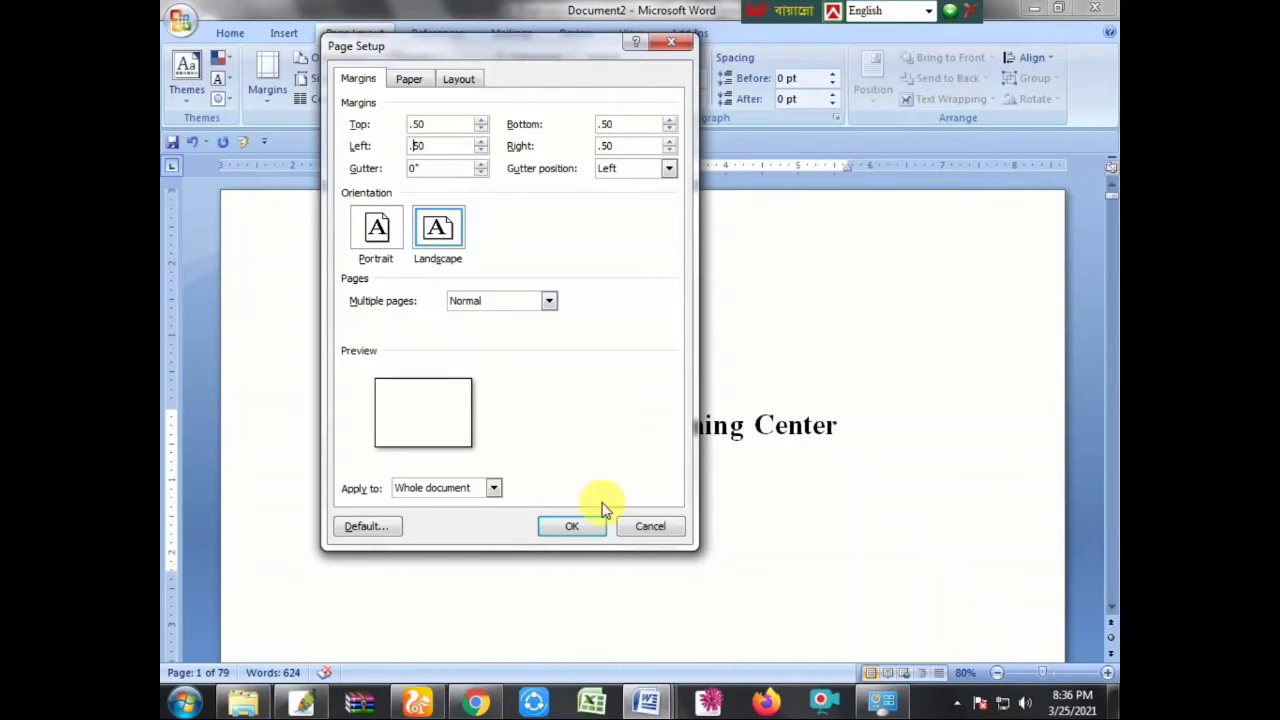
pyautogui.click(583, 528)
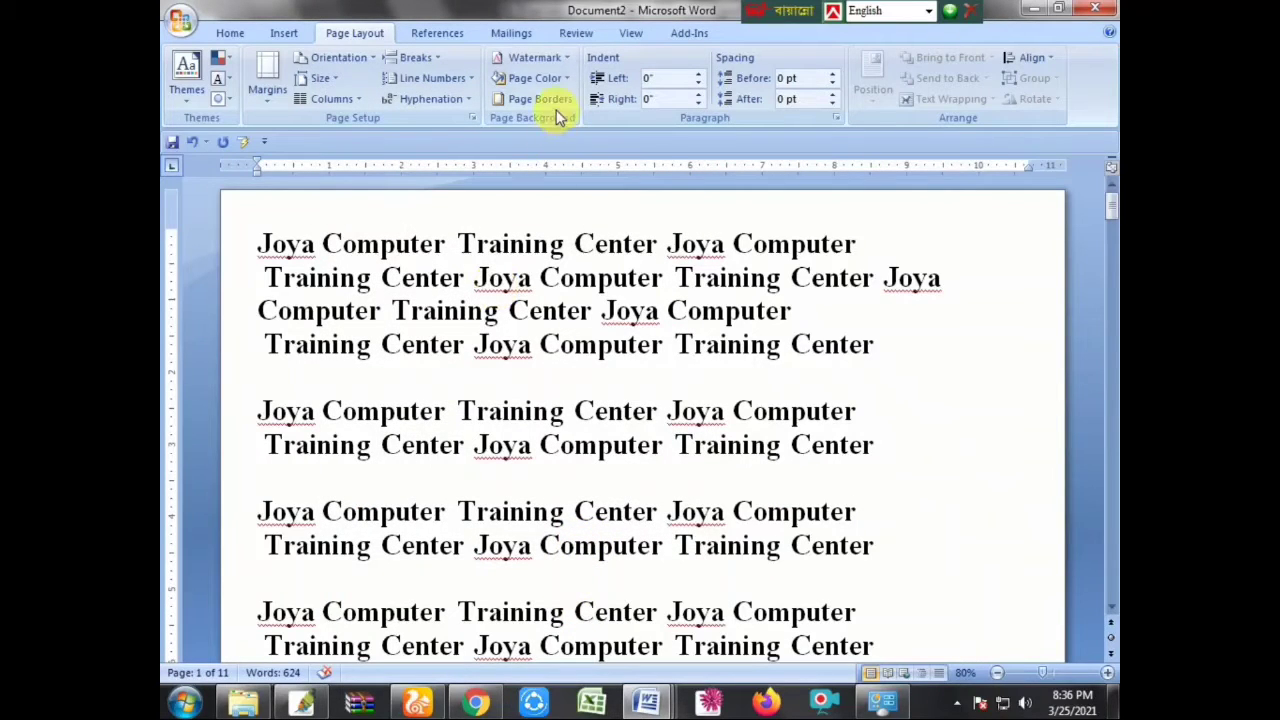
# Set Document2's margins to 1 inch on all sides, reflowing the text onto 13 pages.
pyautogui.click(473, 118)
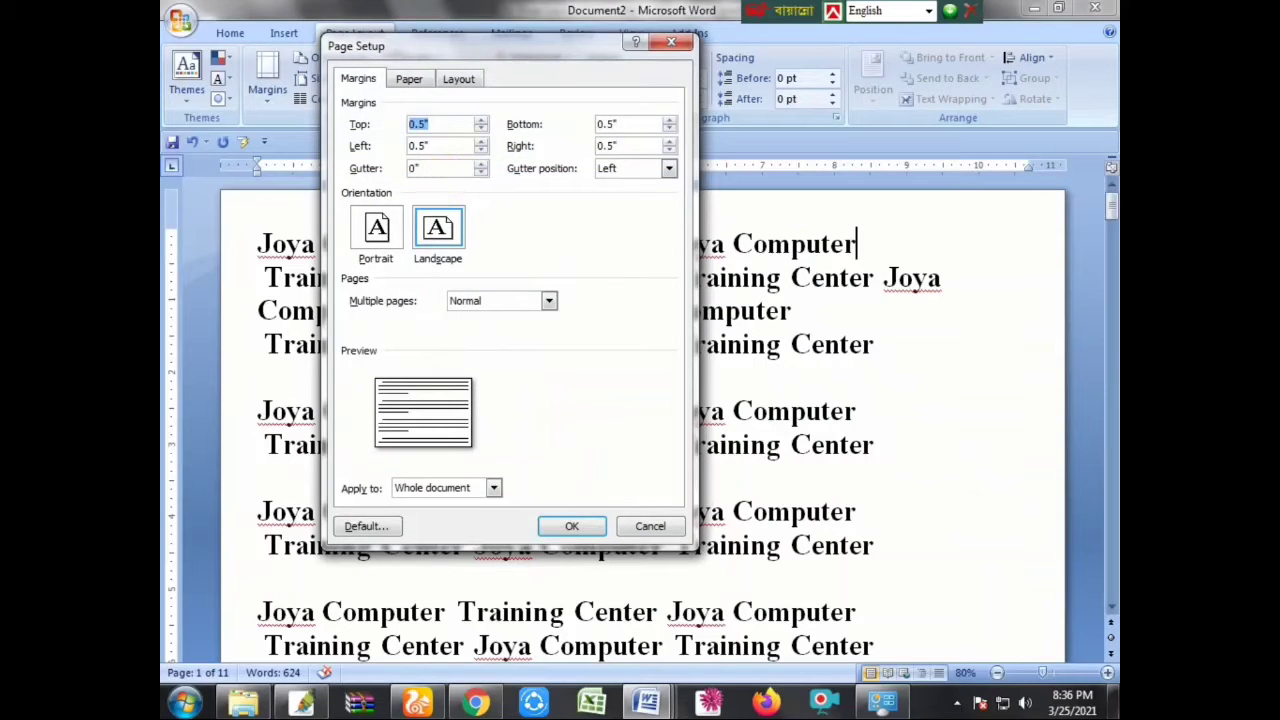
pyautogui.write('1')
pyautogui.press('Tab')
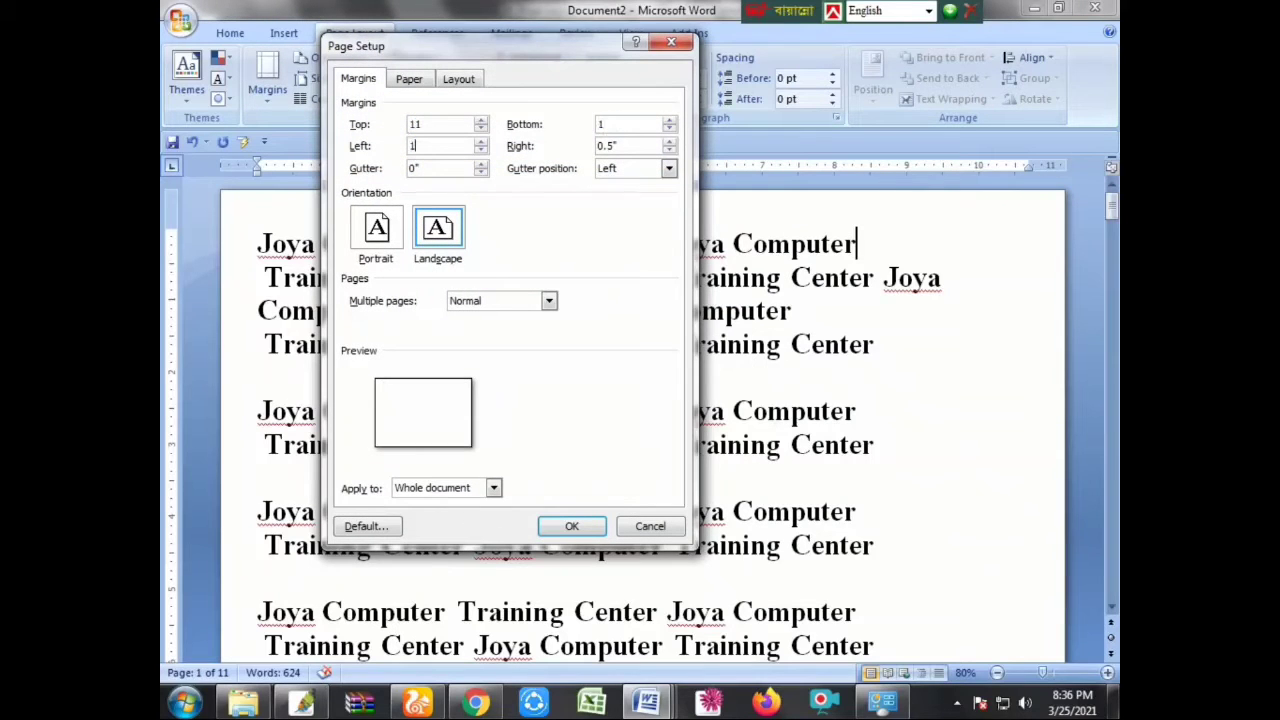
pyautogui.write('1')
pyautogui.click(440, 125)
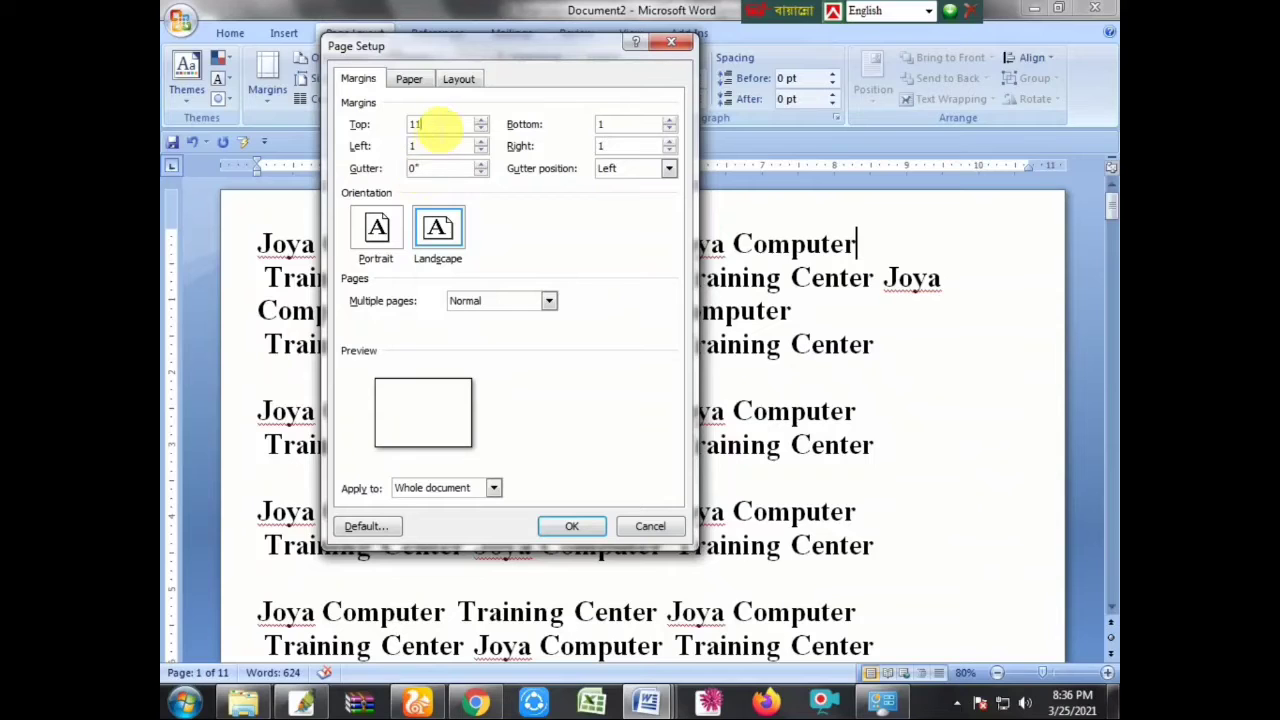
pyautogui.press('BackSpace')
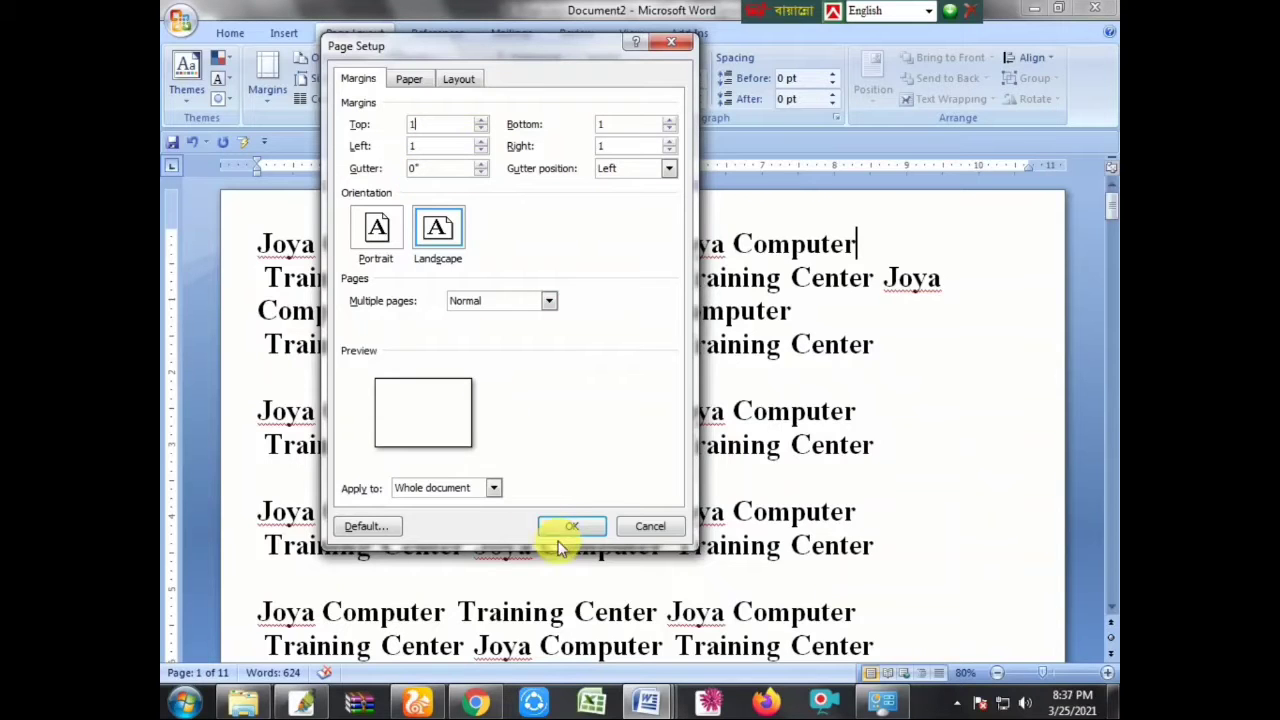
pyautogui.click(557, 528)
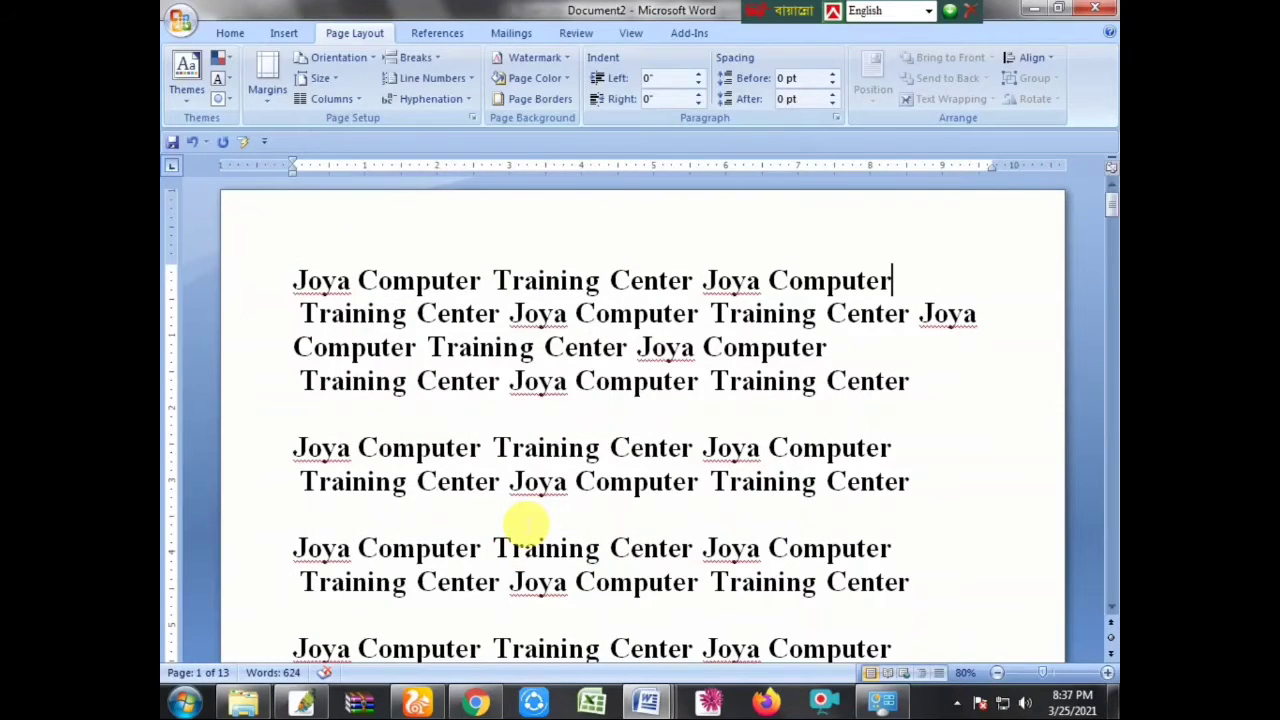
pyautogui.scroll(-5, 524, 522)
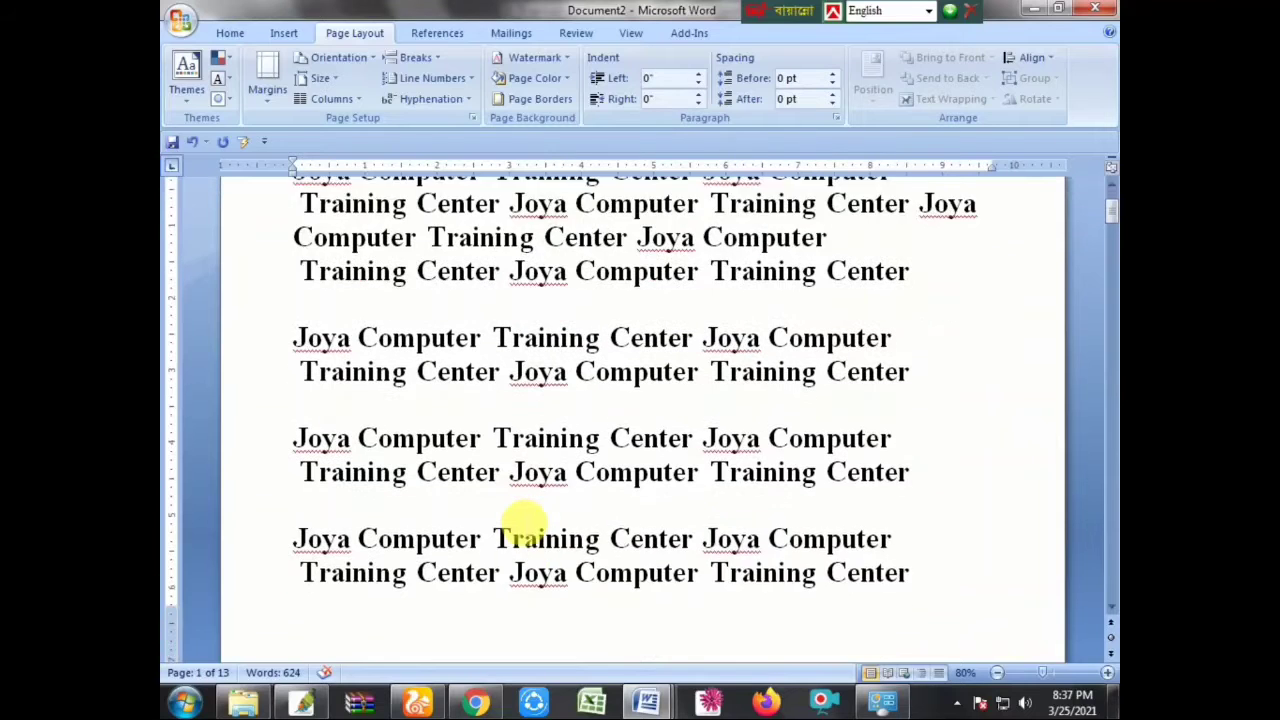
pyautogui.scroll(1, 524, 527)
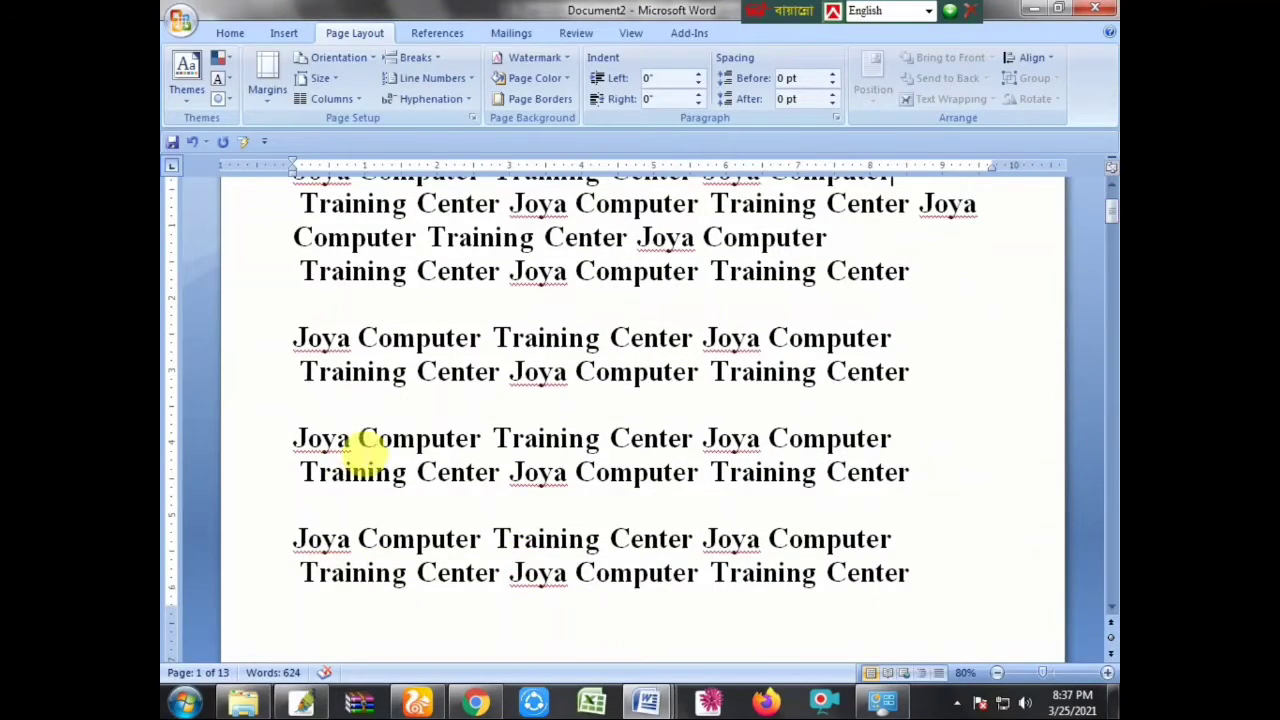
pyautogui.click(343, 412)
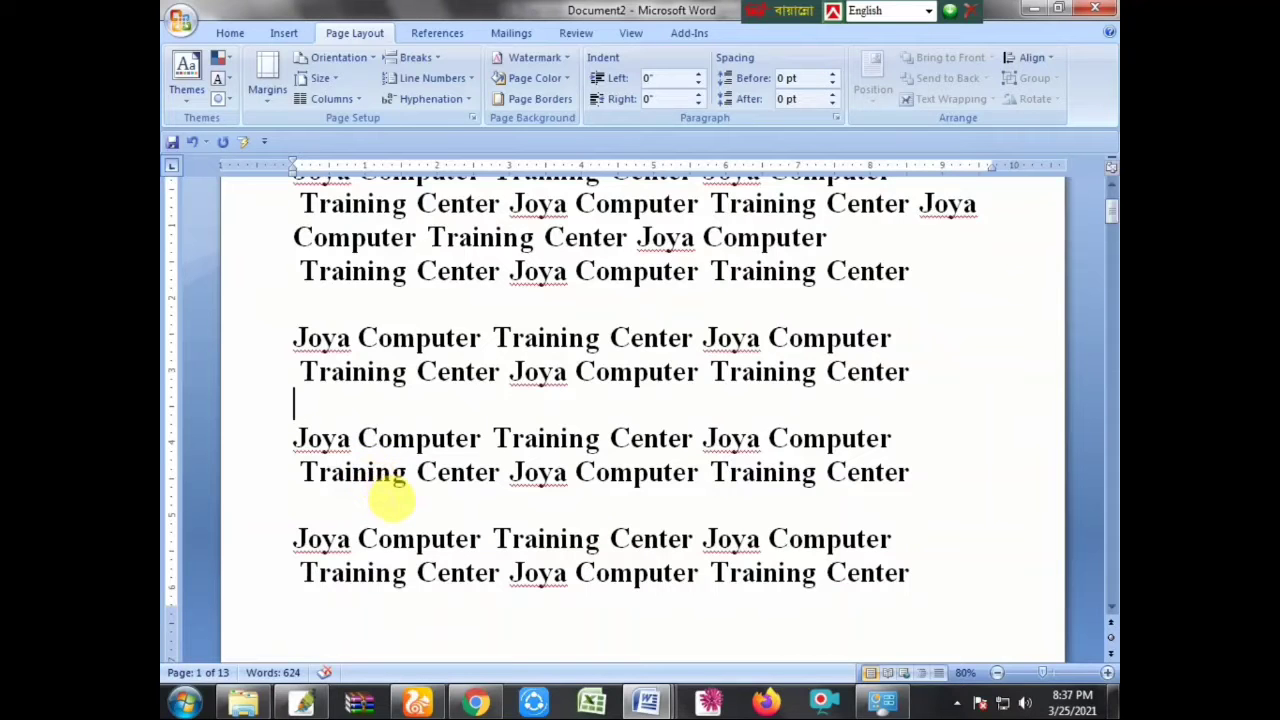
# In the '4. Page Layout' lesson document, set all margins to 1 inch.
pyautogui.moveTo(652, 708)
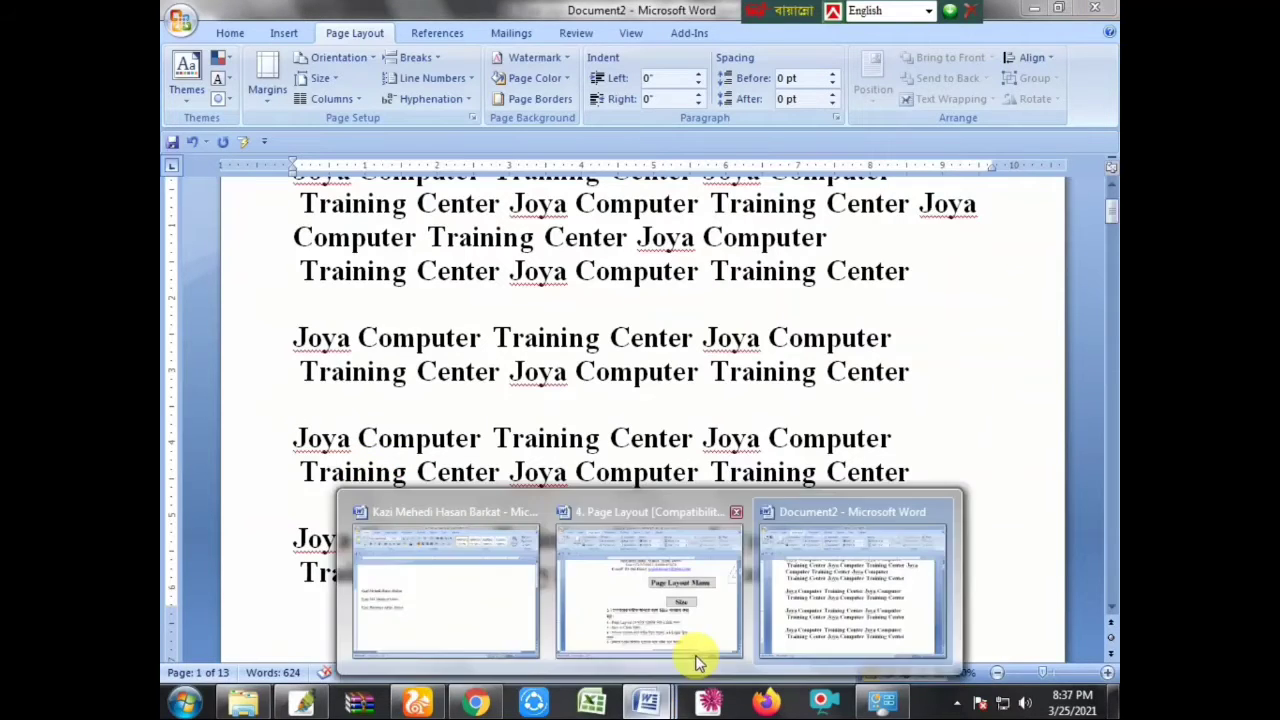
pyautogui.click(714, 620)
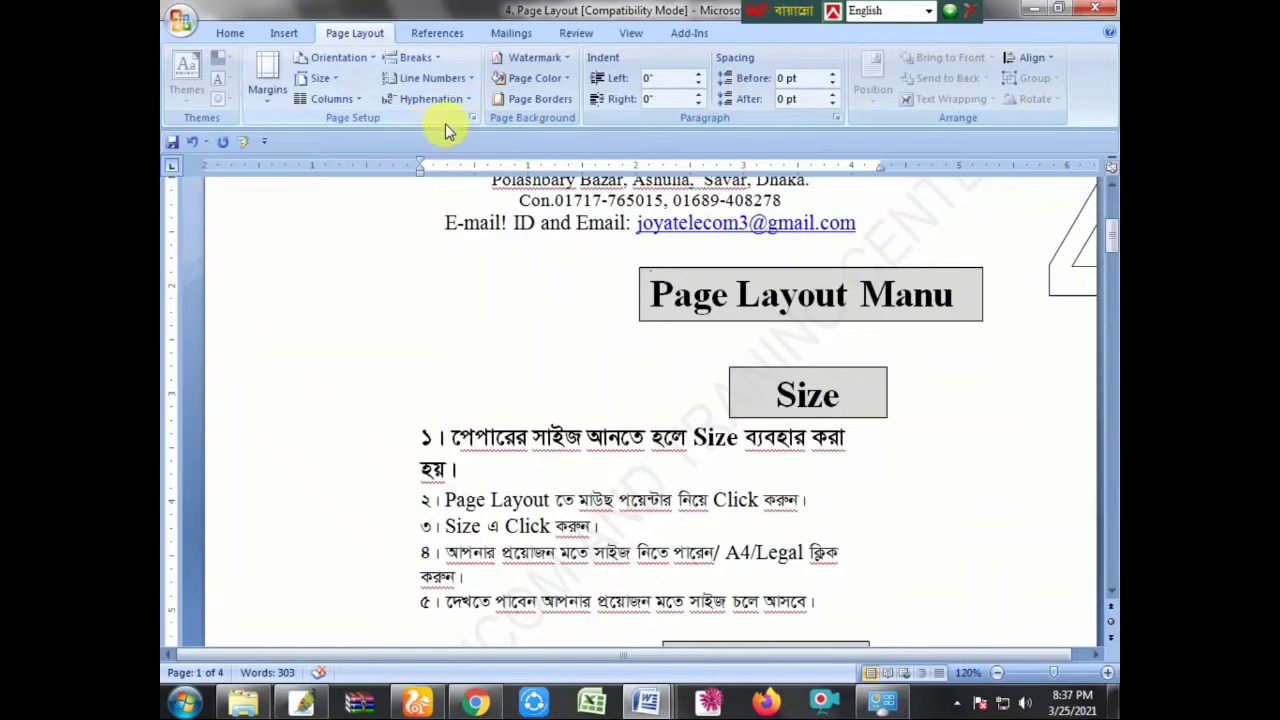
pyautogui.click(472, 118)
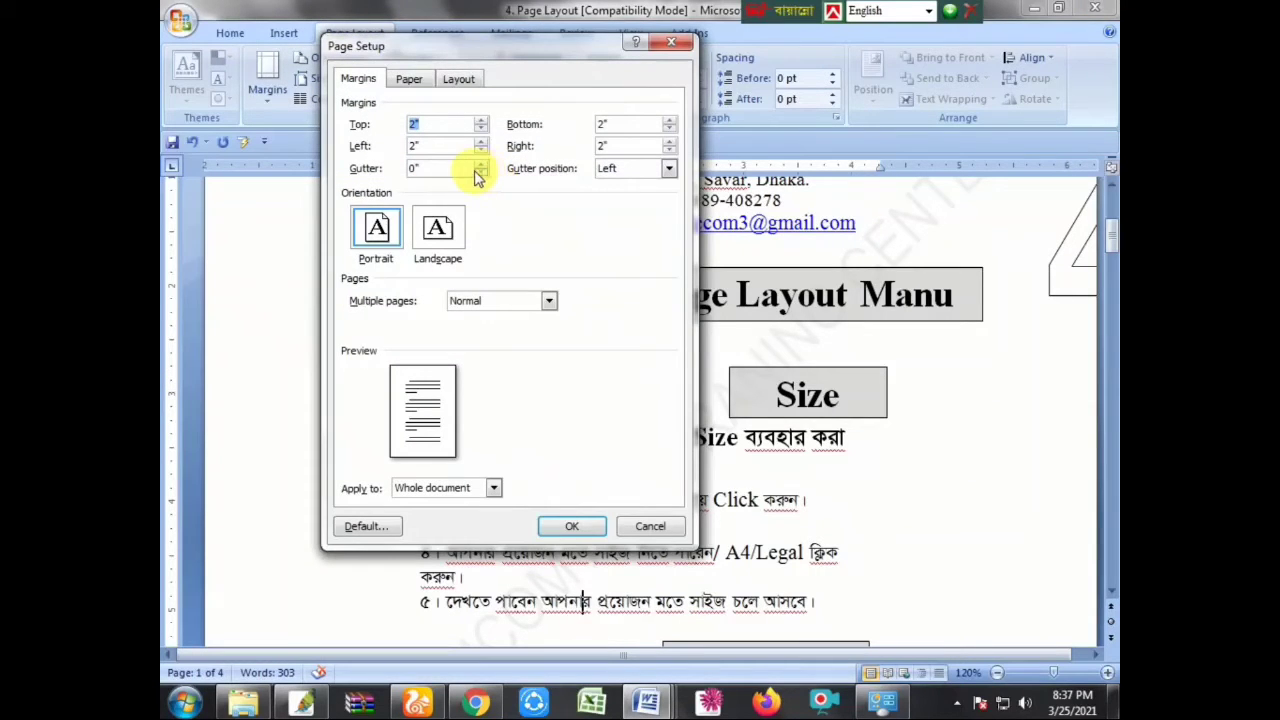
pyautogui.write('1')
pyautogui.press('Tab')
pyautogui.write('1')
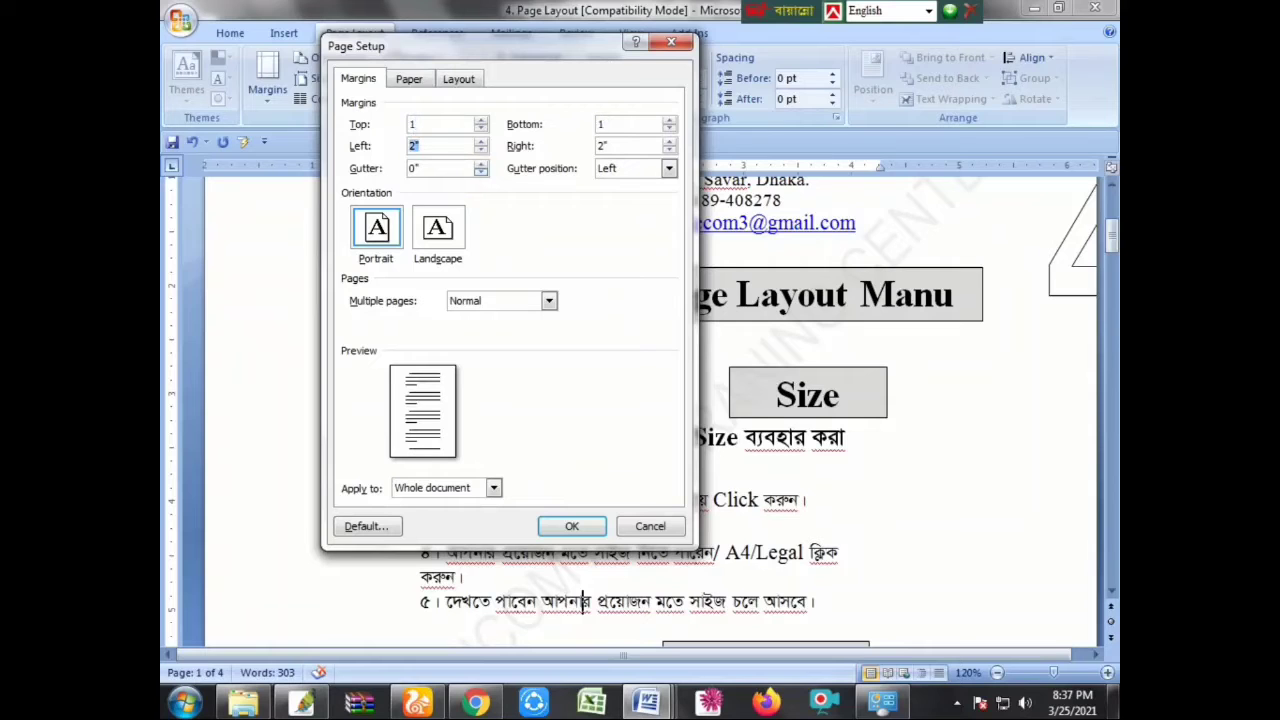
pyautogui.click(570, 527)
# Select the lesson's Columns heading box, then return to Document2.
pyautogui.scroll(5, 568, 565)
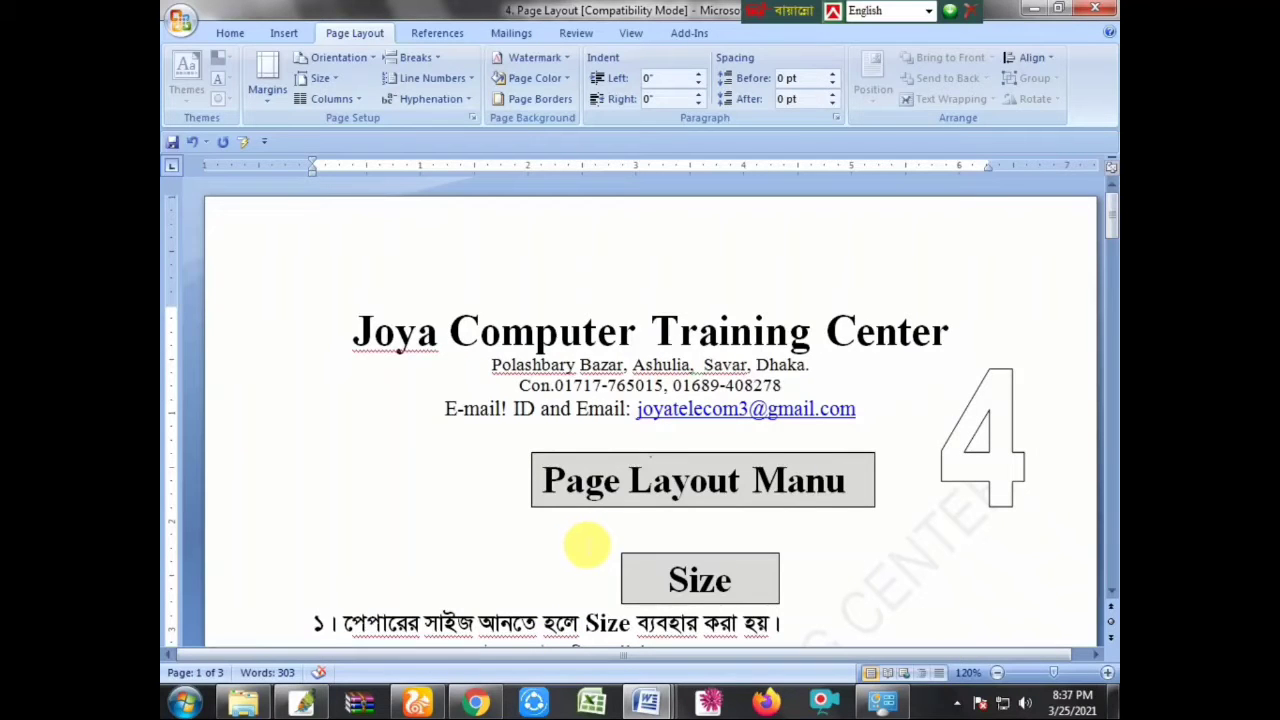
pyautogui.scroll(-5, 600, 541)
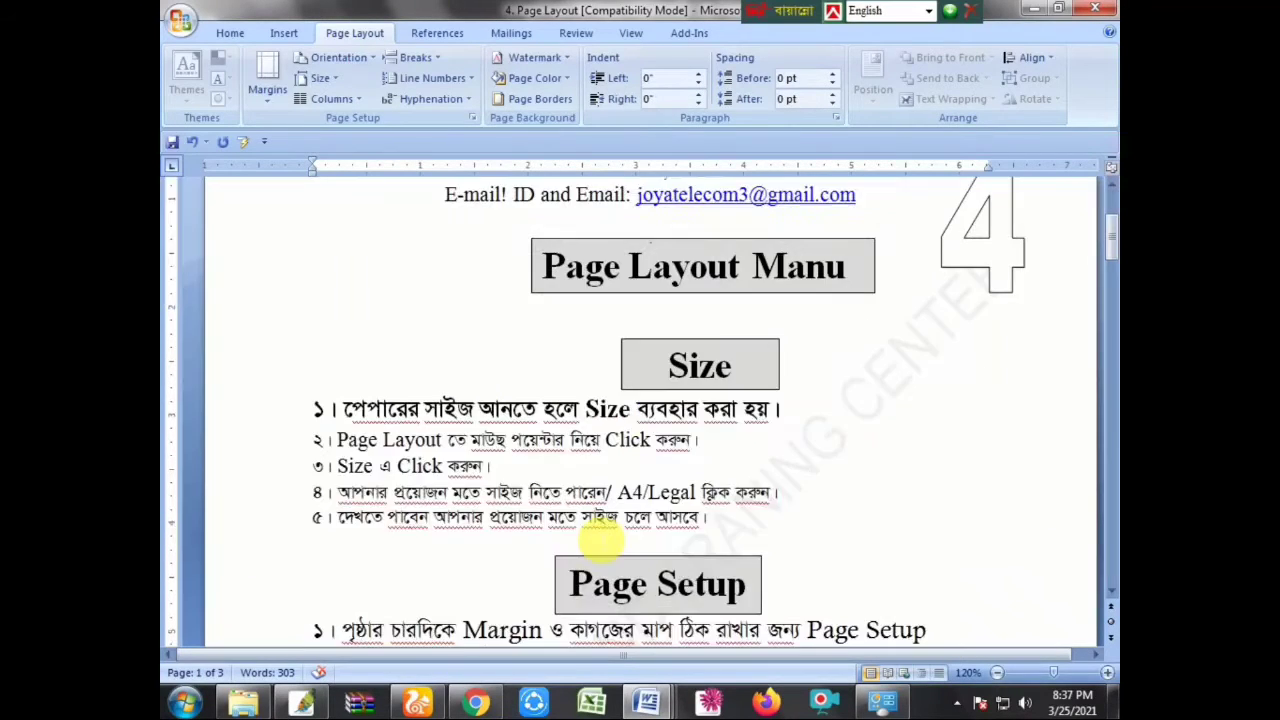
pyautogui.scroll(-3, 600, 538)
pyautogui.scroll(-3, 598, 538)
pyautogui.scroll(-4, 666, 531)
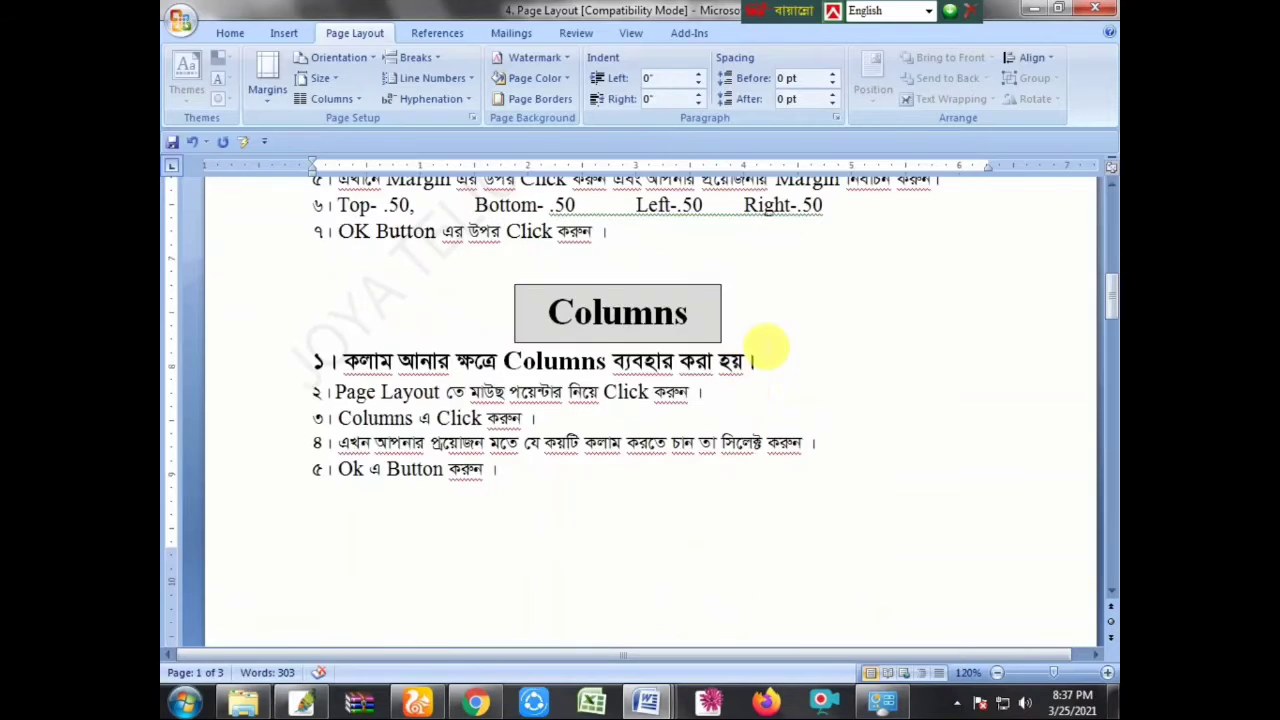
pyautogui.click(699, 296)
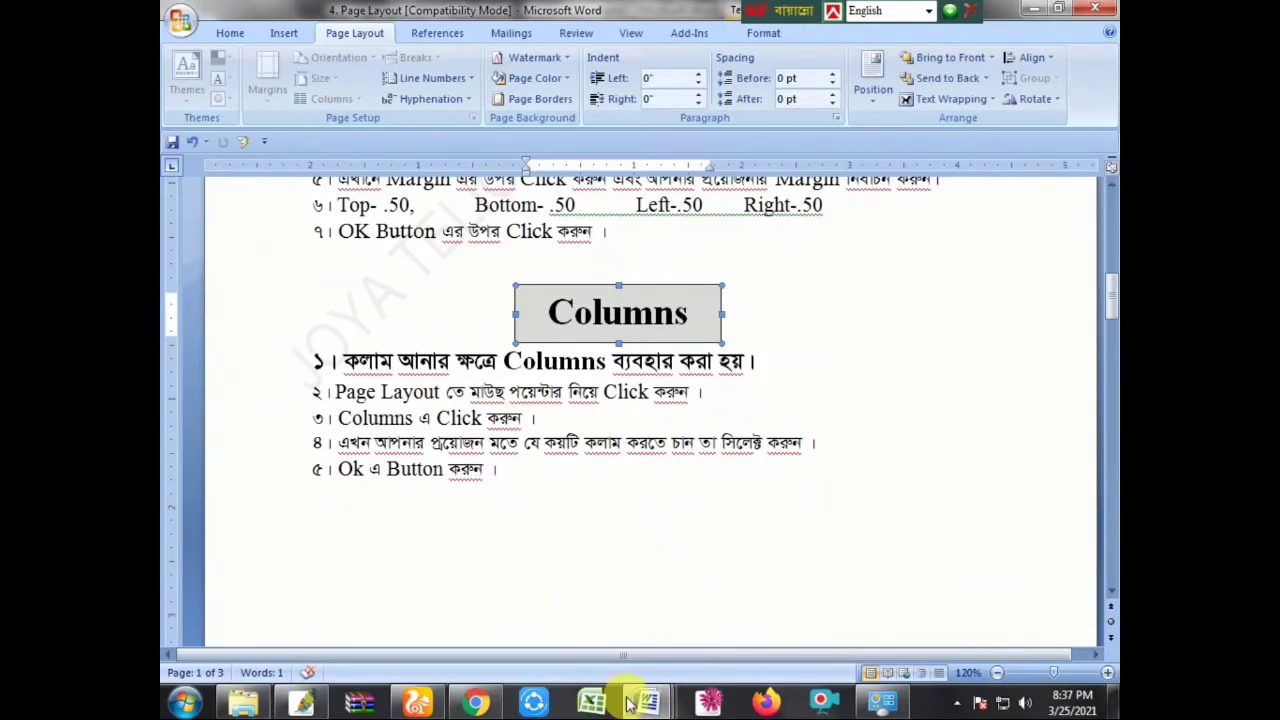
pyautogui.moveTo(647, 700)
pyautogui.click(800, 614)
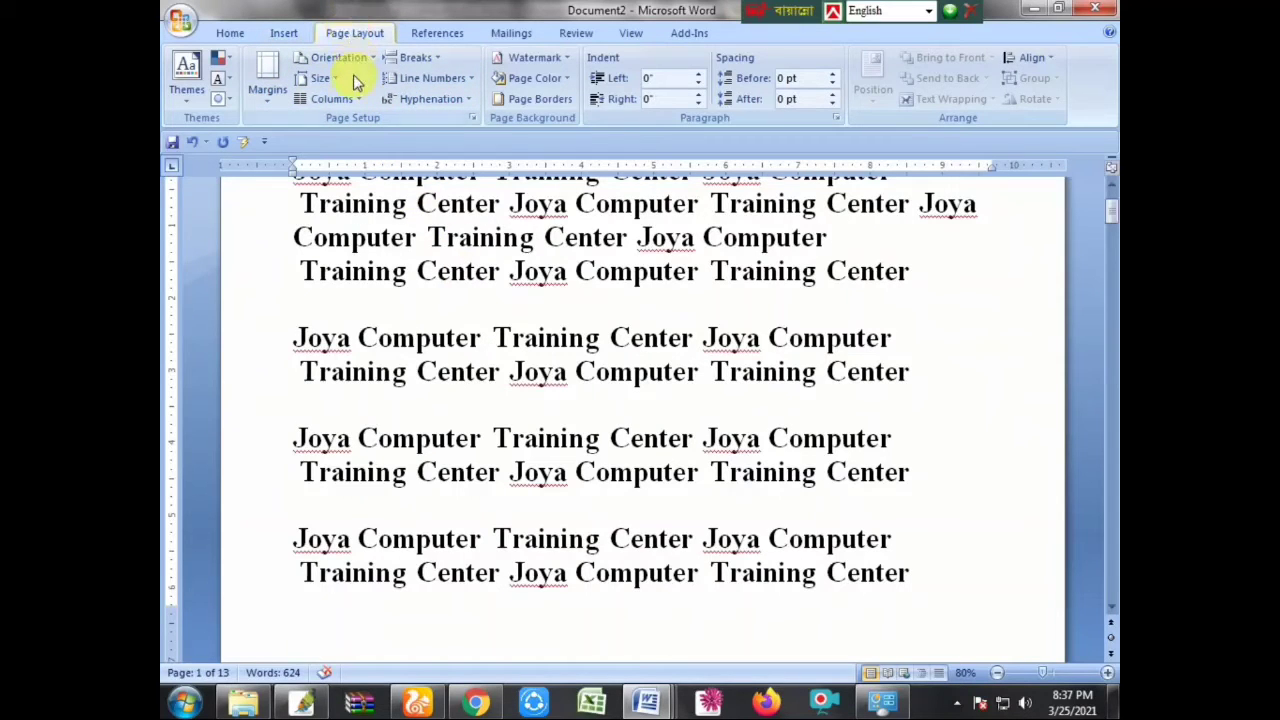
pyautogui.click(356, 100)
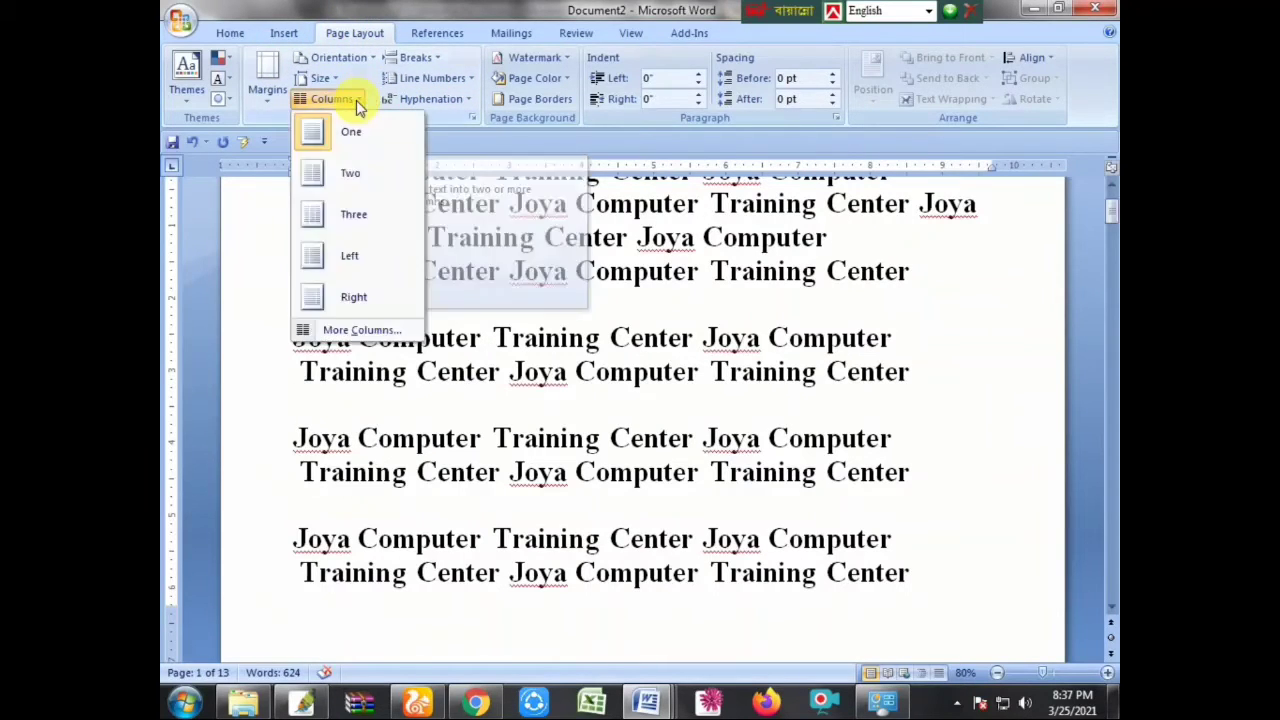
pyautogui.click(341, 166)
pyautogui.scroll(2, 545, 315)
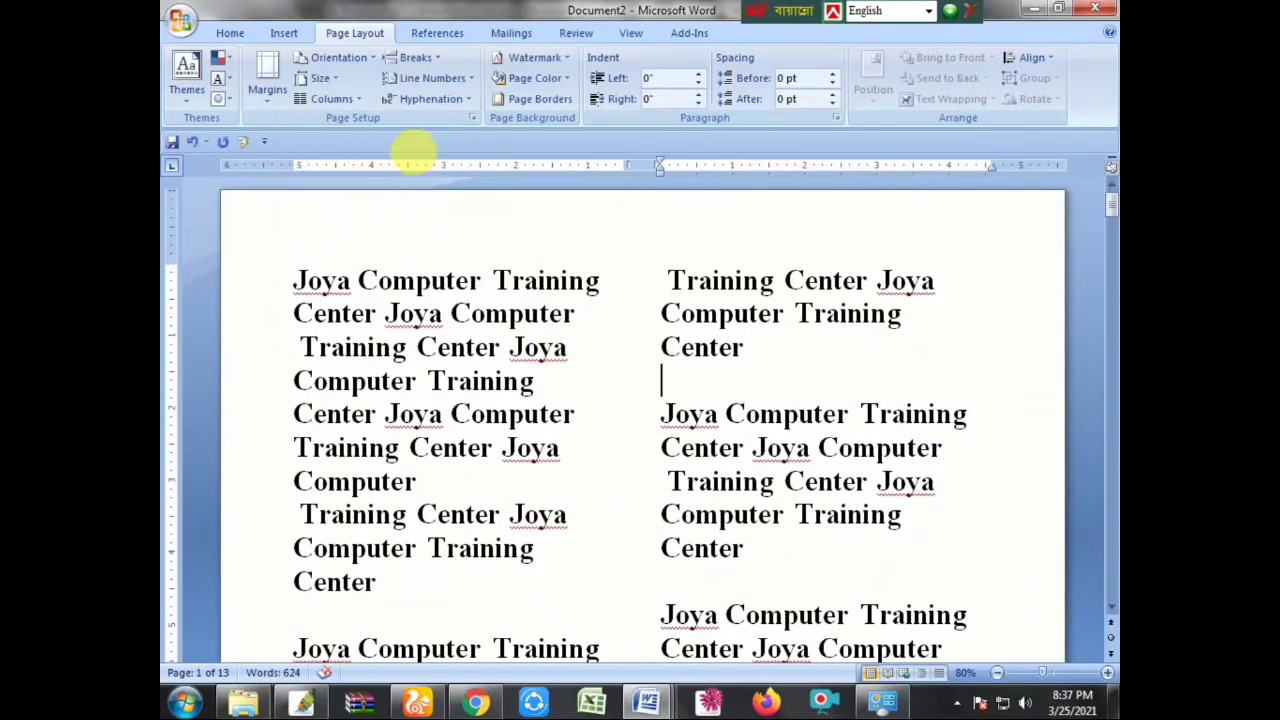
pyautogui.click(472, 118)
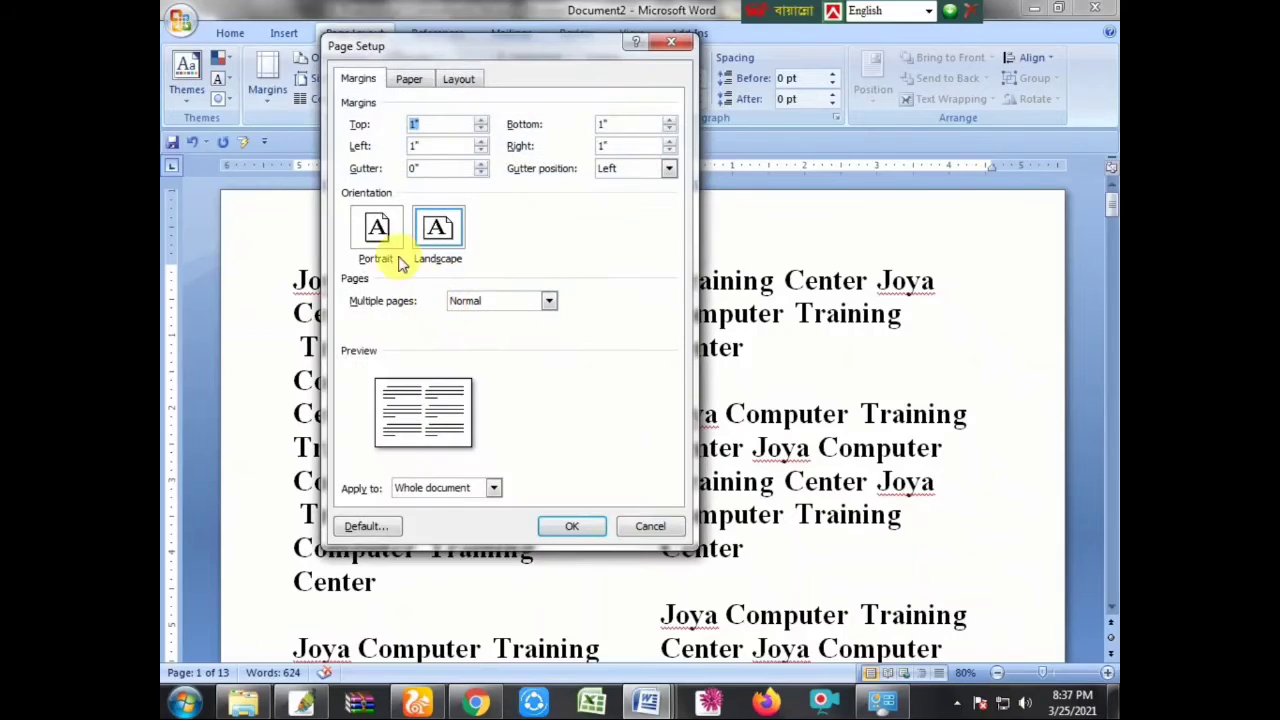
pyautogui.click(669, 42)
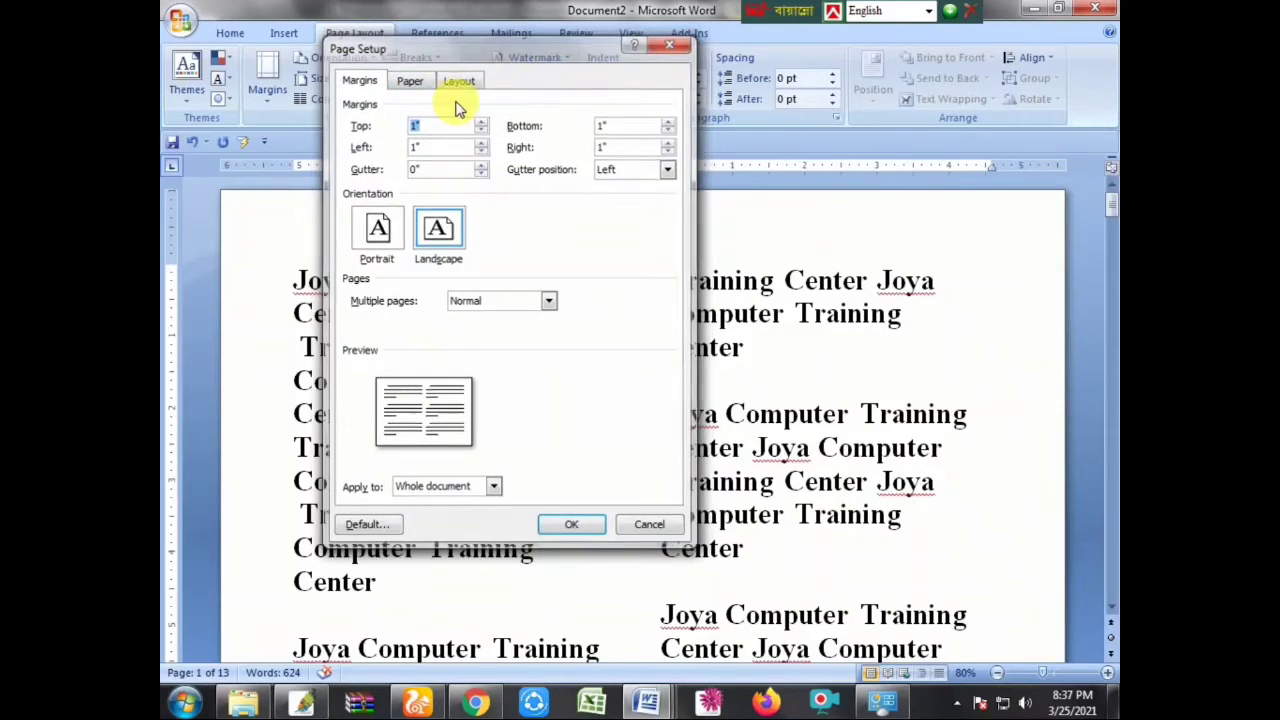
pyautogui.click(345, 99)
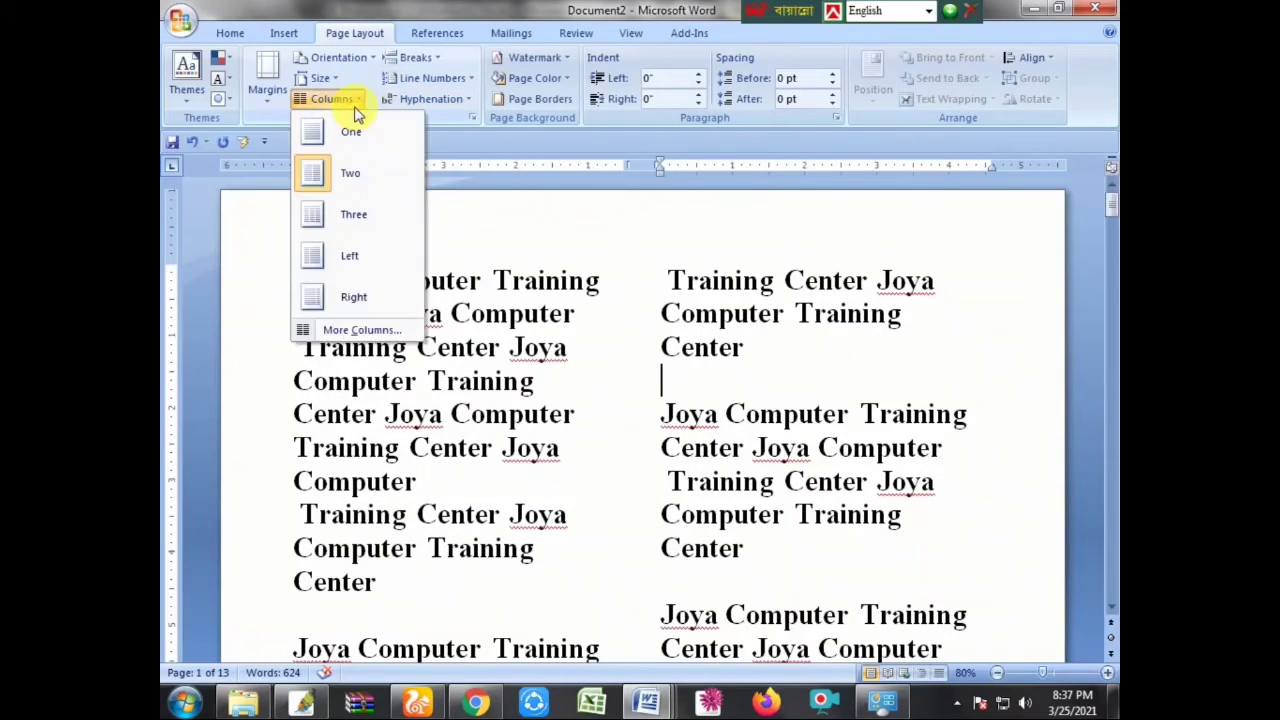
pyautogui.click(314, 223)
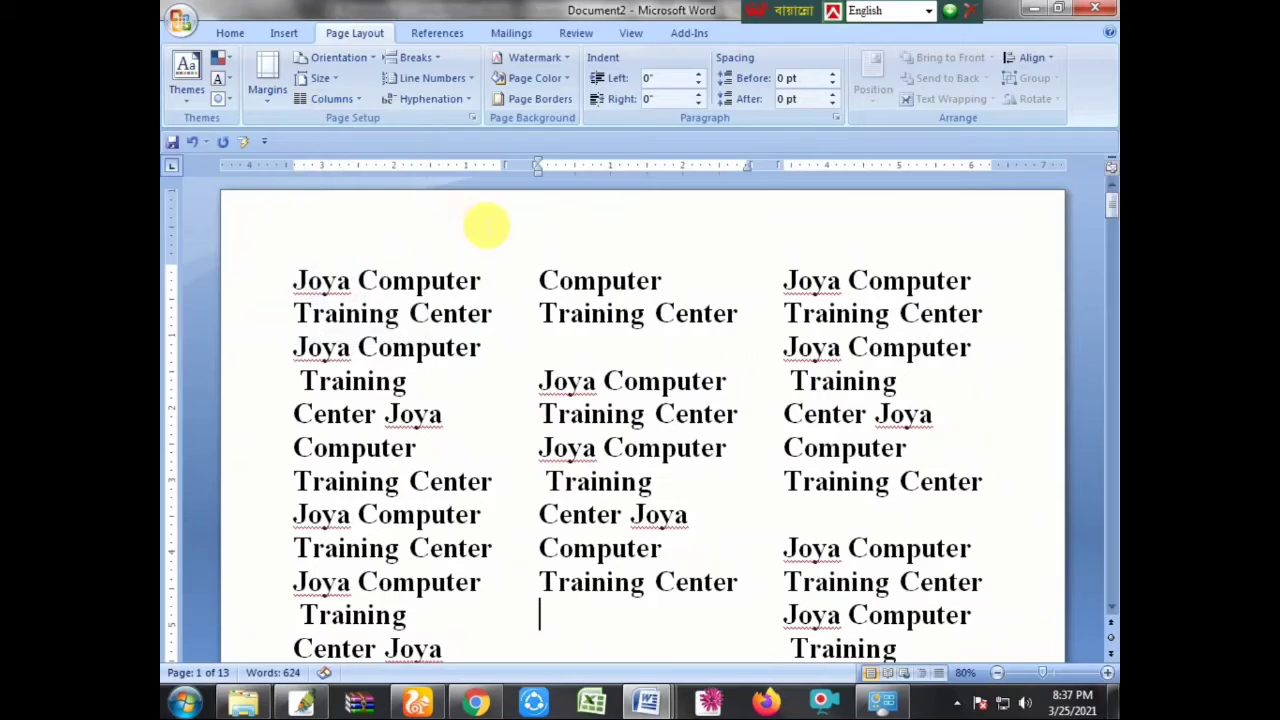
pyautogui.click(360, 100)
pyautogui.click(334, 131)
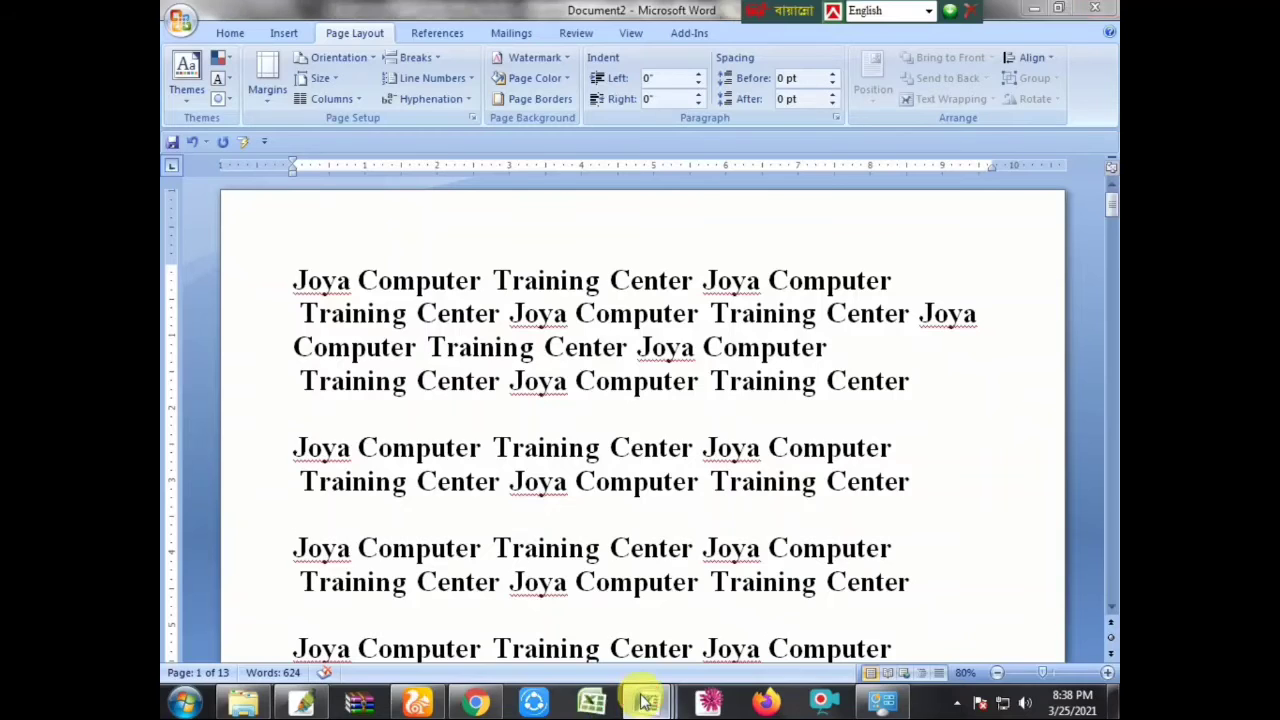
# In the lesson document, drag-select the first three numbered steps under Borders & Shading.
pyautogui.moveTo(647, 703)
pyautogui.click(668, 602)
pyautogui.scroll(-3, 674, 606)
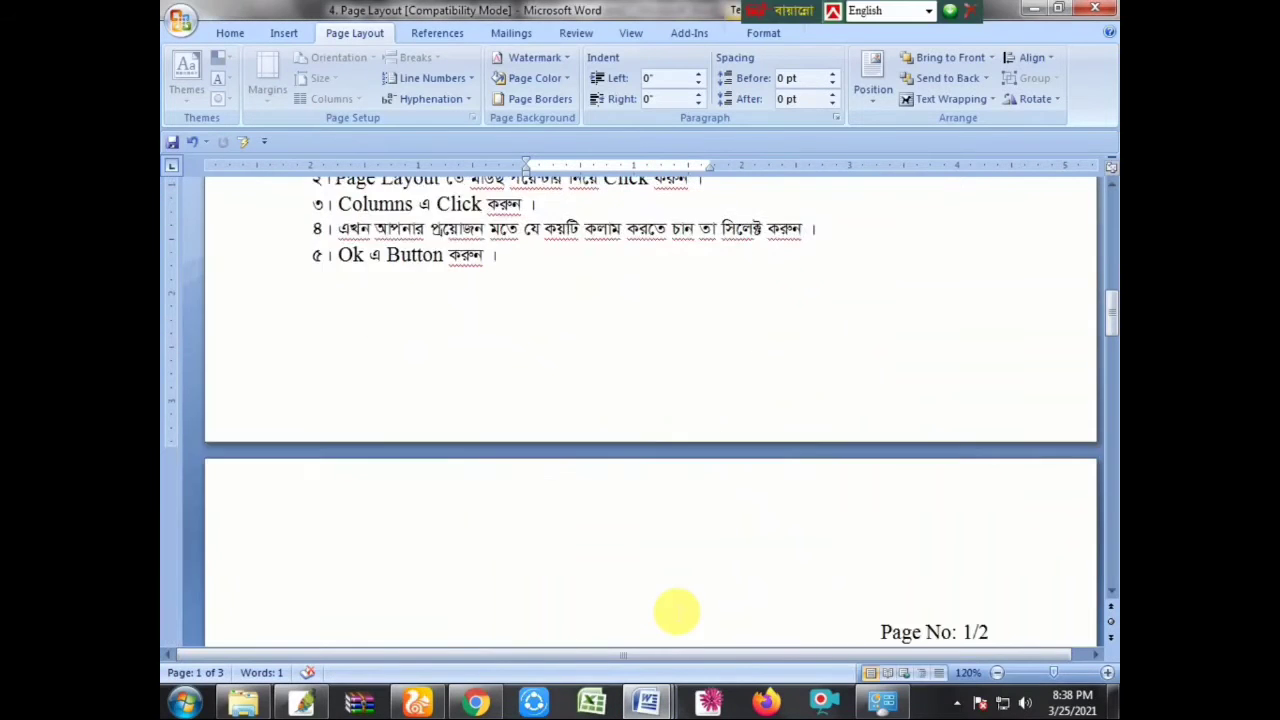
pyautogui.scroll(-4, 674, 606)
pyautogui.scroll(-3, 676, 600)
pyautogui.scroll(-3, 677, 490)
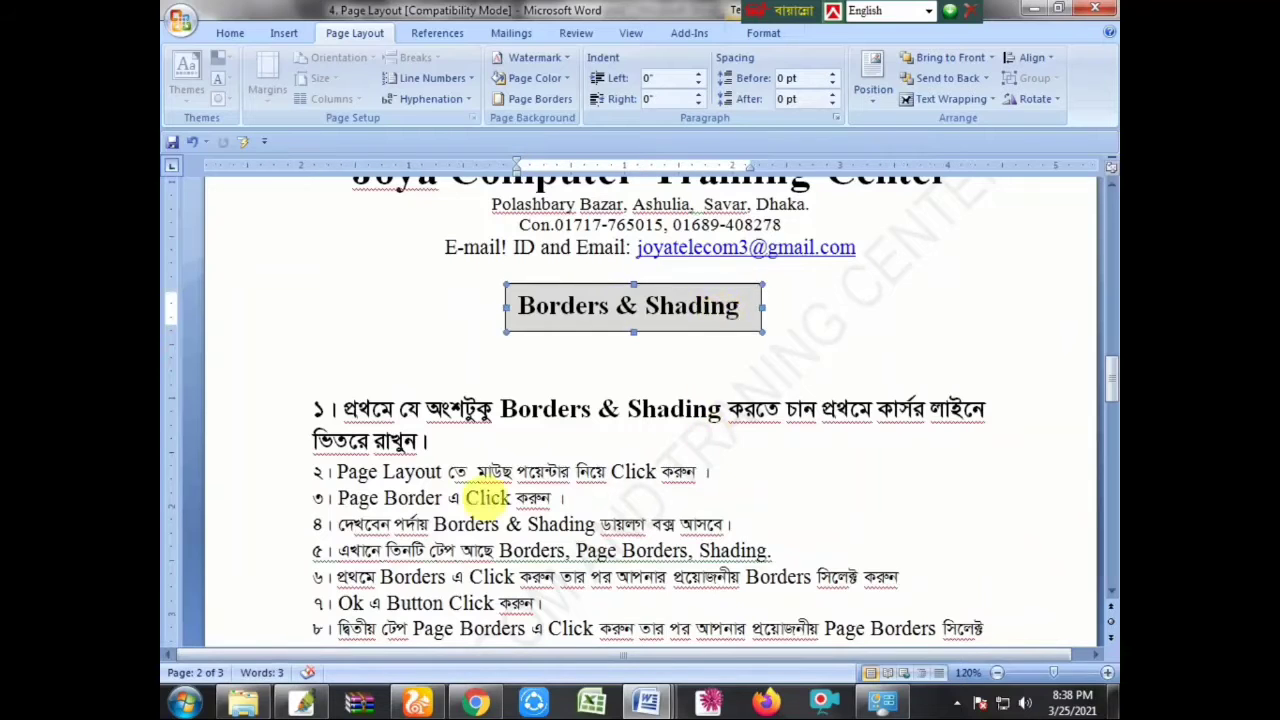
pyautogui.click(314, 410)
pyautogui.scroll(-8, 386, 500)
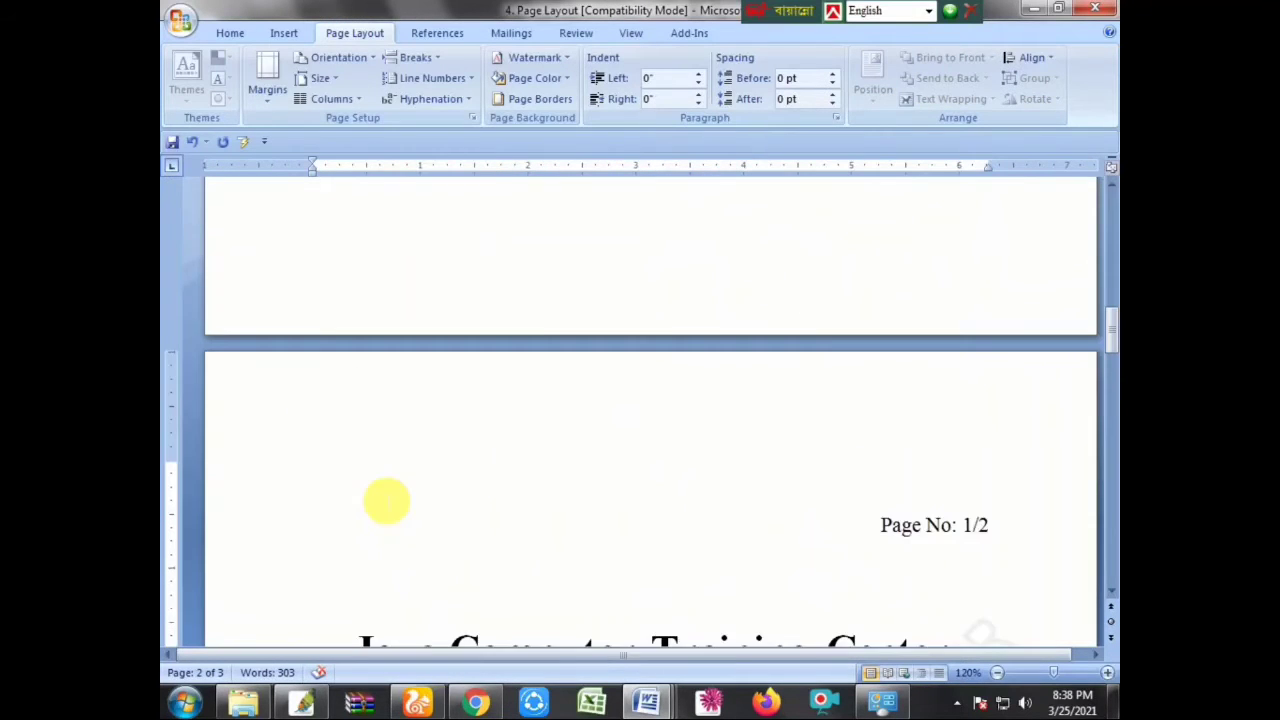
pyautogui.scroll(-8, 386, 500)
pyautogui.scroll(2, 390, 500)
pyautogui.scroll(-4, 392, 498)
pyautogui.scroll(-4, 390, 498)
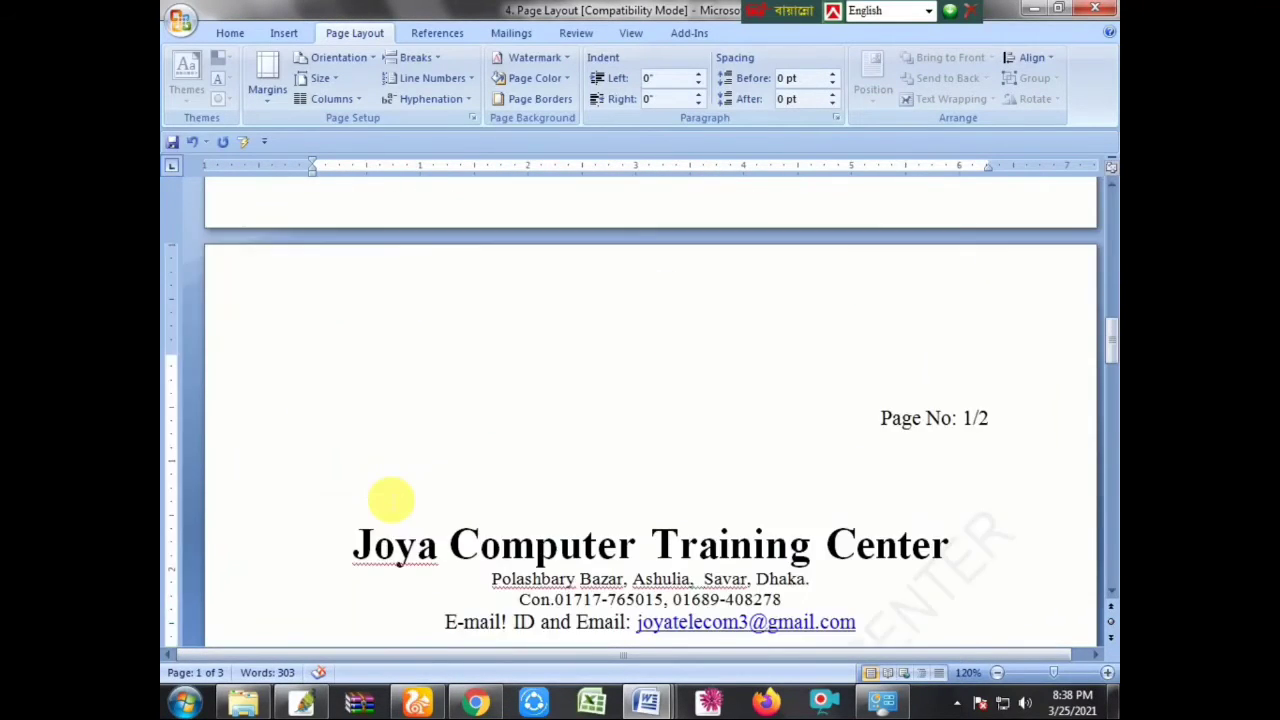
pyautogui.scroll(-3, 389, 497)
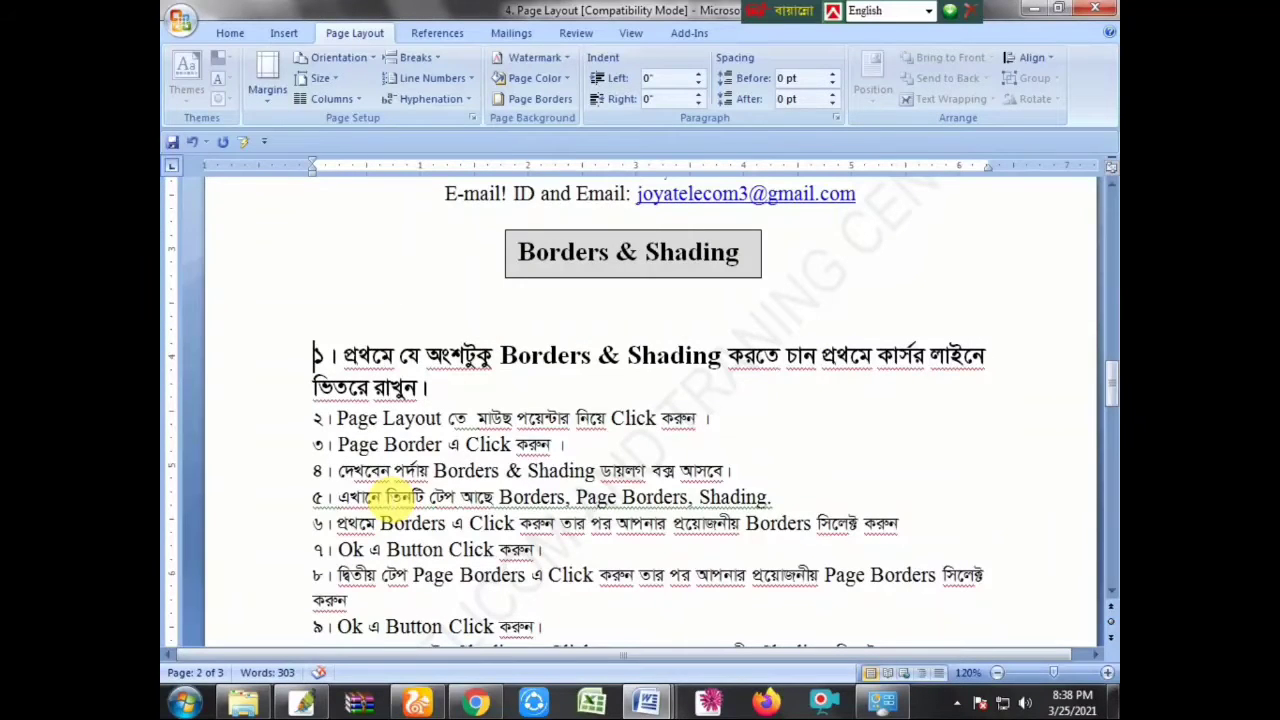
pyautogui.moveTo(313, 356); pyautogui.dragTo(571, 356)
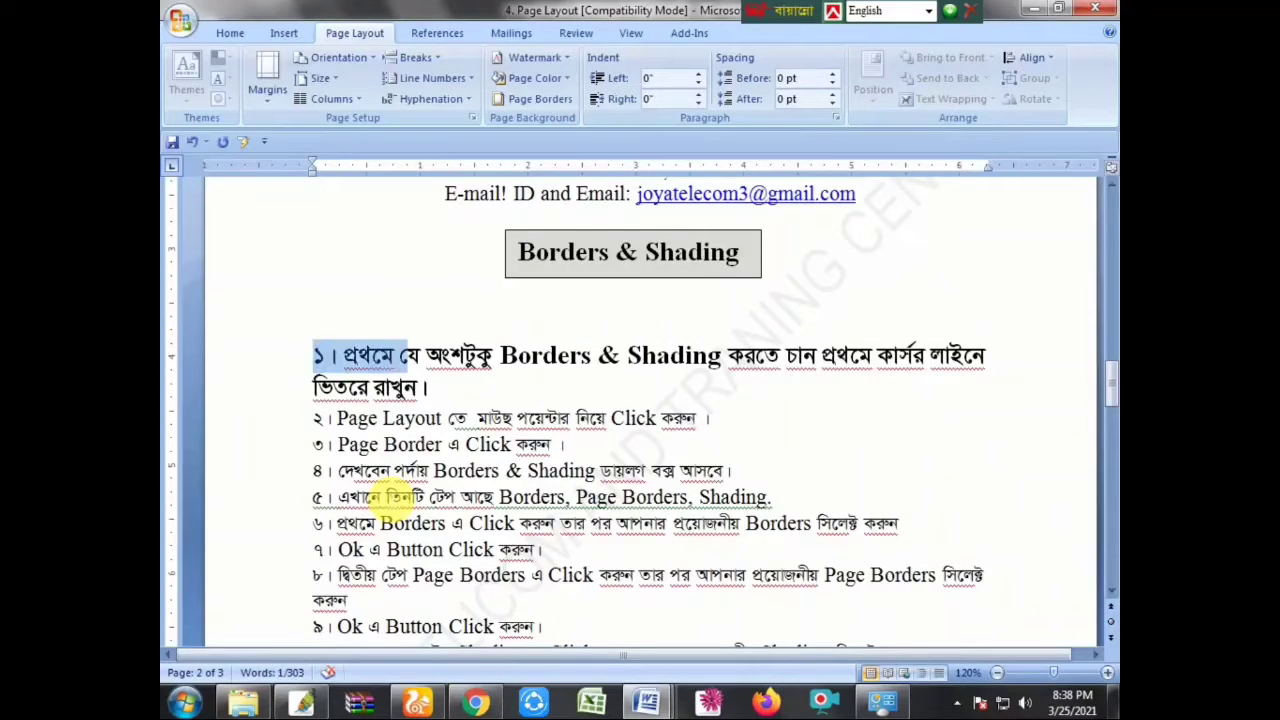
pyautogui.moveTo(580, 355)
pyautogui.mouseDown()
pyautogui.moveTo(914, 355)
pyautogui.moveTo(330, 387)
pyautogui.moveTo(416, 387)
pyautogui.moveTo(337, 418)
pyautogui.moveTo(632, 418)
pyautogui.mouseUp()
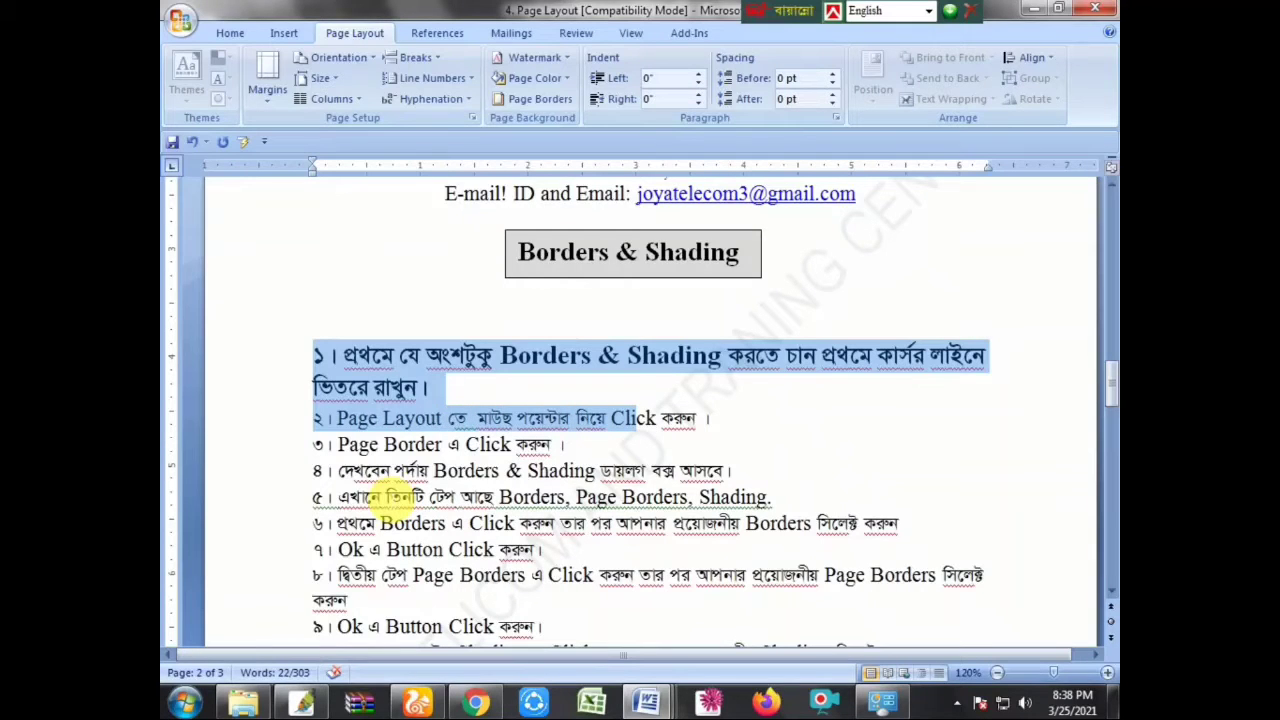
pyautogui.moveTo(660, 418)
pyautogui.mouseDown()
pyautogui.moveTo(358, 444)
pyautogui.moveTo(440, 444)
pyautogui.mouseUp()
pyautogui.moveTo(382, 494); pyautogui.dragTo(386, 492)
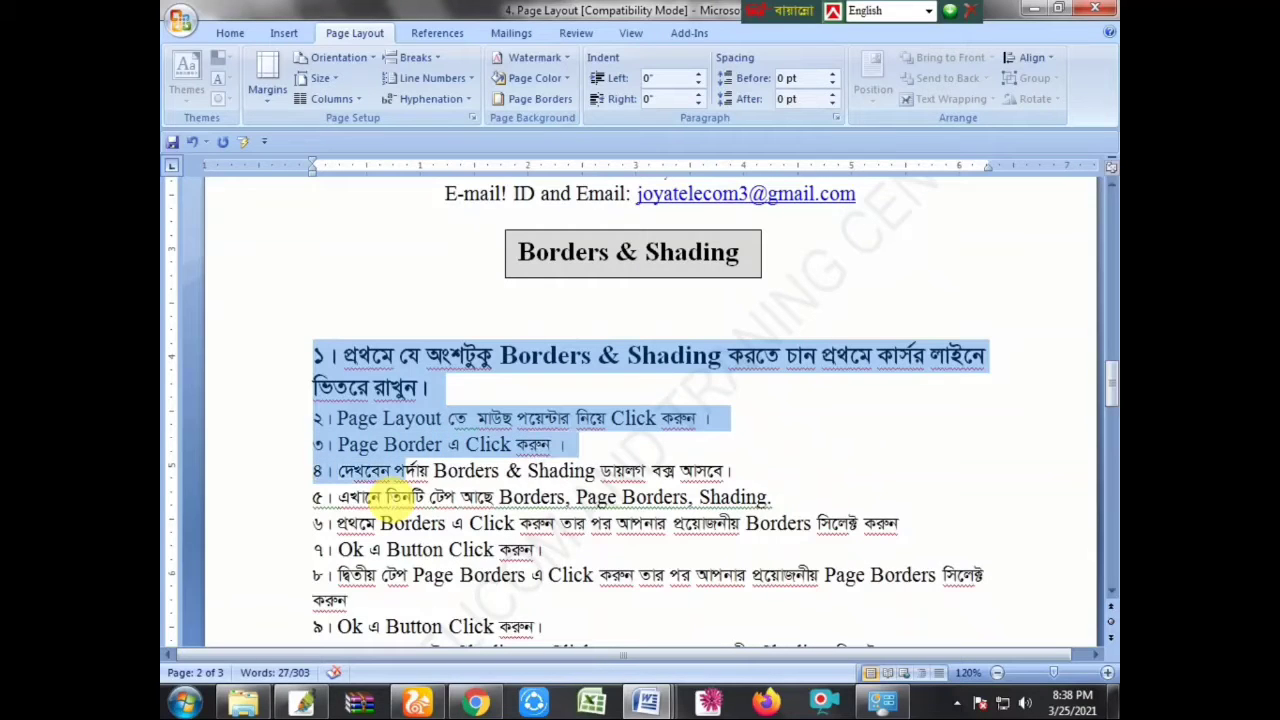
# Extend the selection word by word with Ctrl+Shift+Right across steps ৪ through ১০.
pyautogui.hotkey('ctrl', 'shift', 'Right')
pyautogui.hotkey('ctrl', 'shift', 'Right')
pyautogui.hotkey('ctrl', 'shift', 'Right')
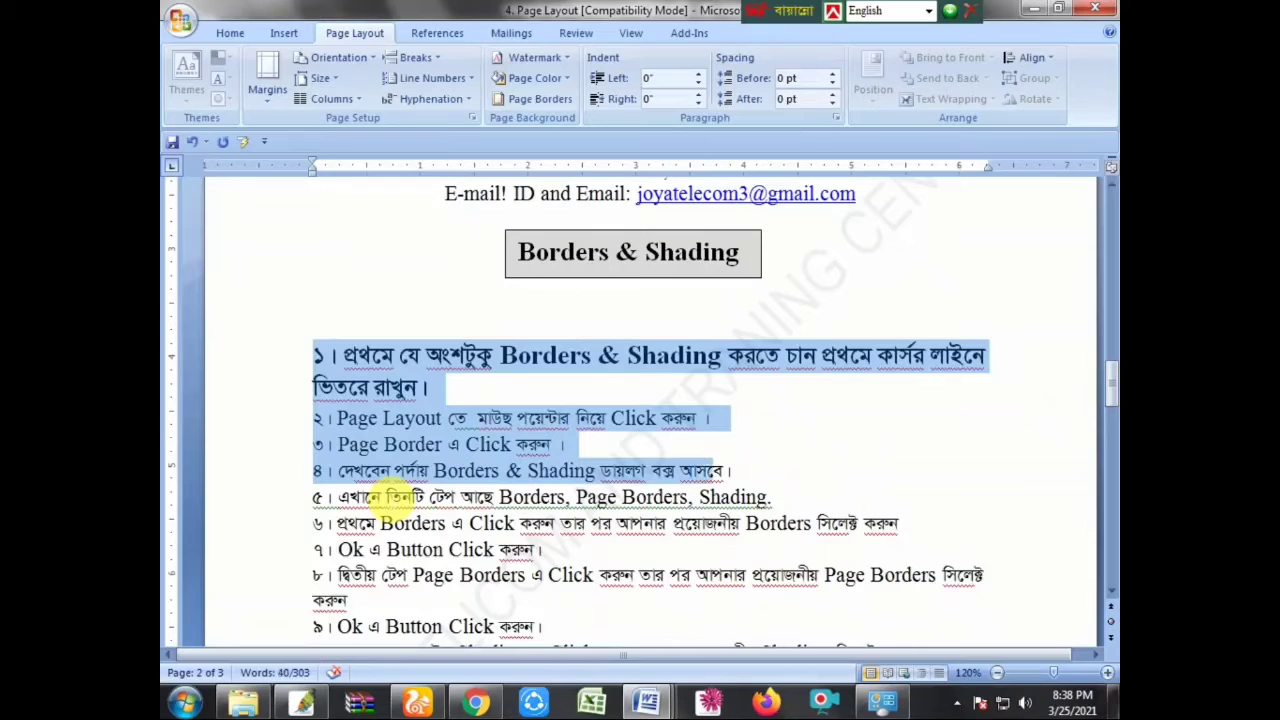
pyautogui.hotkey('ctrl', 'shift', 'Right')
pyautogui.hotkey('ctrl', 'shift', 'Right')
pyautogui.hotkey('ctrl', 'shift', 'Right')
pyautogui.hotkey('ctrl', 'shift', 'Right')
pyautogui.hotkey('ctrl', 'shift', 'Right')
pyautogui.hotkey('ctrl', 'shift', 'Right')
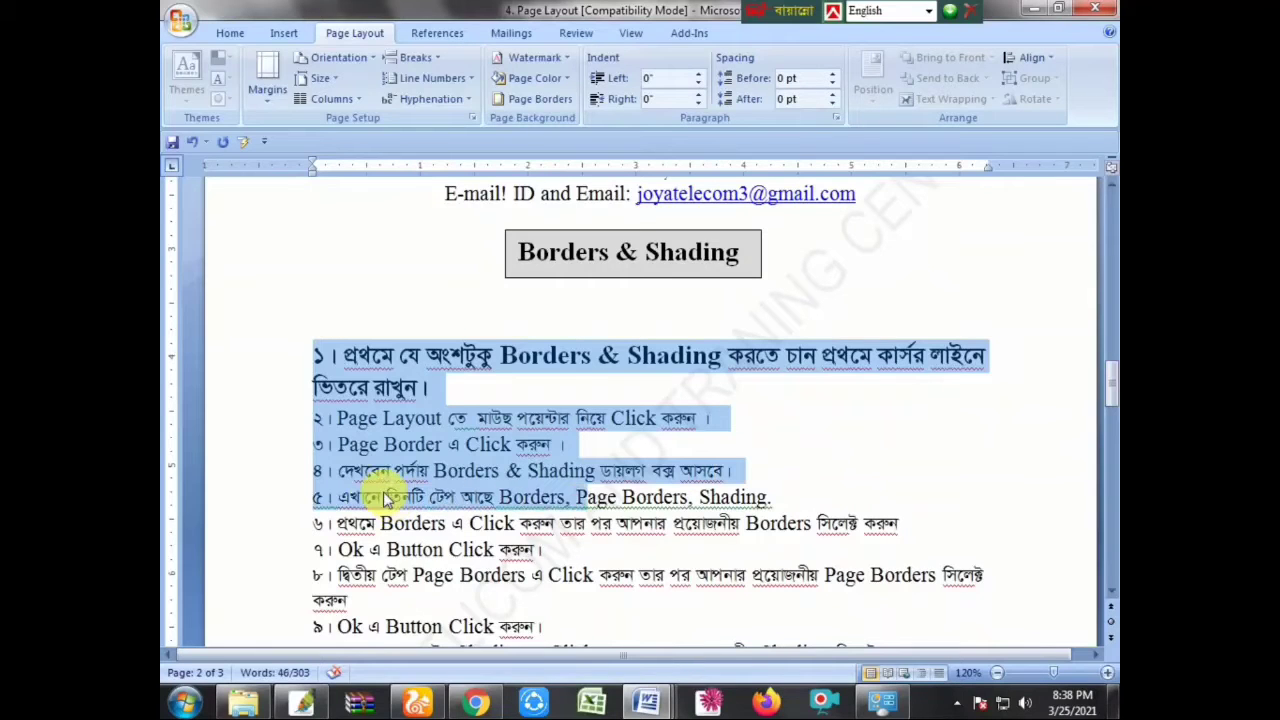
pyautogui.hotkey('ctrl', 'shift', 'Right')
pyautogui.hotkey('ctrl', 'shift', 'Right')
pyautogui.hotkey('ctrl', 'shift', 'Right')
pyautogui.hotkey('ctrl', 'shift', 'Right')
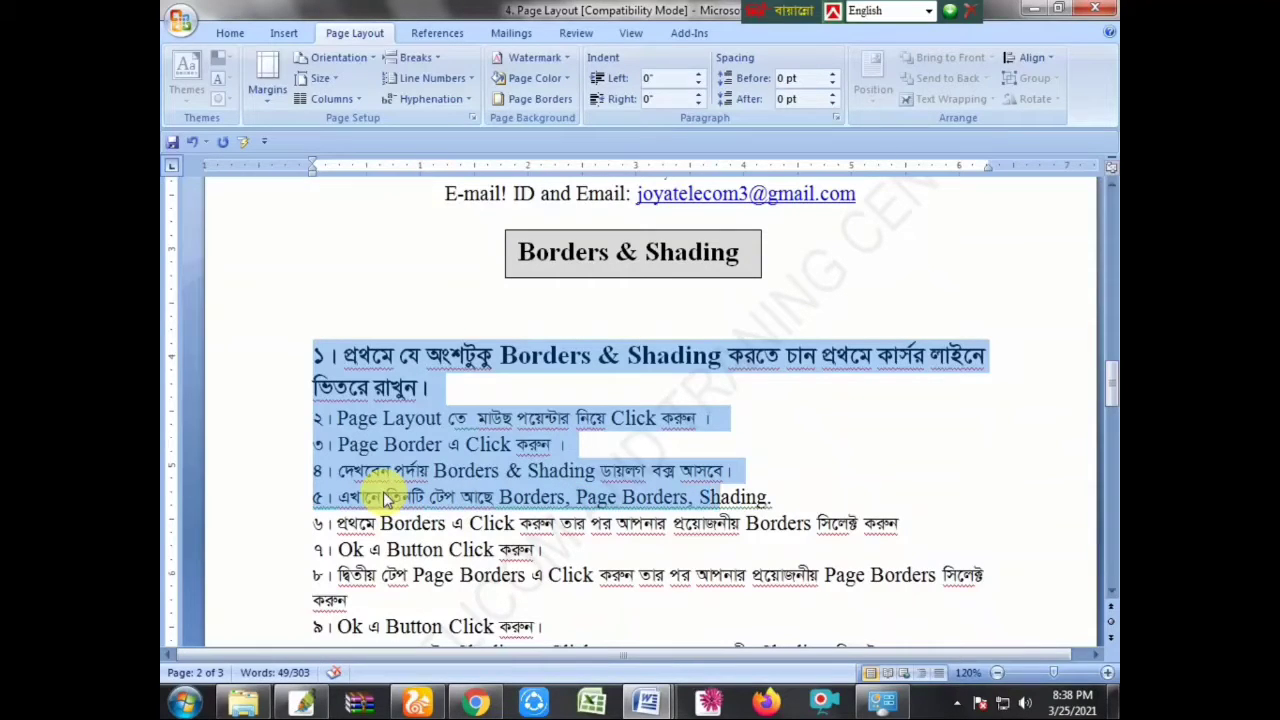
pyautogui.hotkey('ctrl', 'shift', 'Right')
pyautogui.hotkey('ctrl', 'shift', 'Right')
pyautogui.hotkey('shift', 'Down')
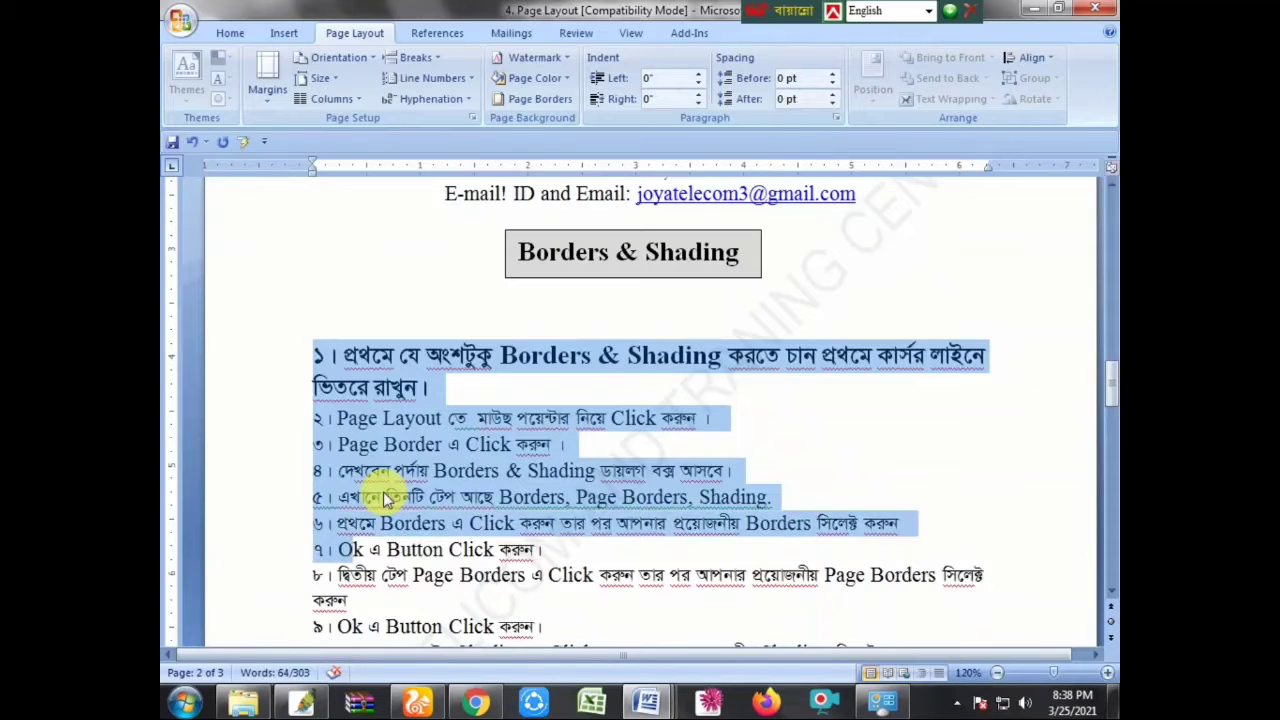
pyautogui.hotkey('shift', 'Up')
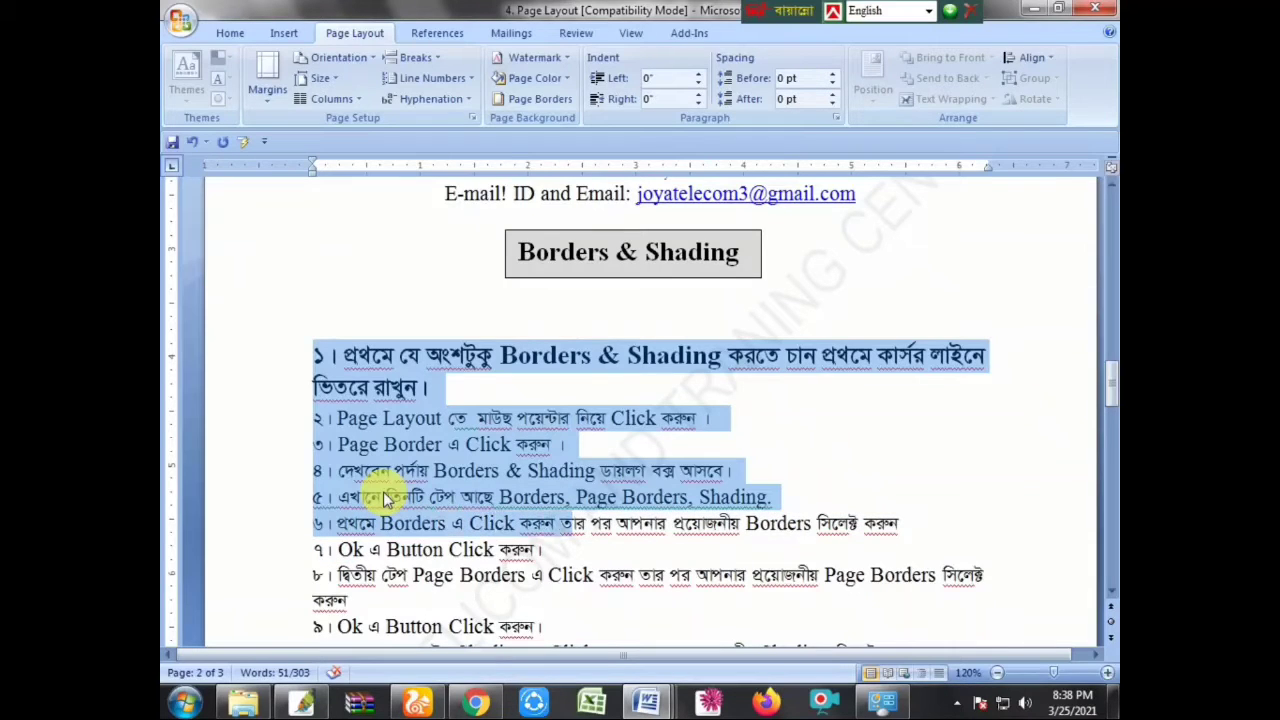
pyautogui.hotkey('ctrl', 'shift', 'Right')
pyautogui.hotkey('ctrl', 'shift', 'Right')
pyautogui.hotkey('ctrl', 'shift', 'Right')
pyautogui.hotkey('ctrl', 'shift', 'Right')
pyautogui.hotkey('ctrl', 'shift', 'Right')
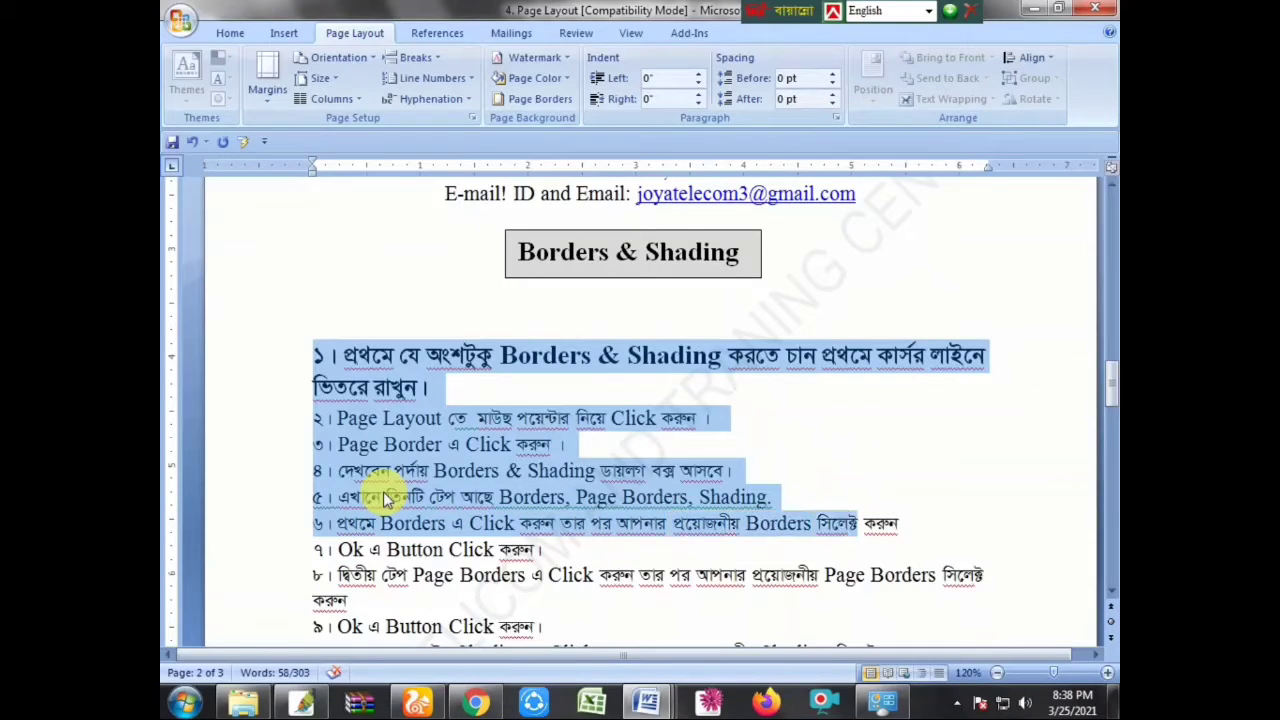
pyautogui.hotkey('ctrl', 'shift', 'Right')
pyautogui.hotkey('ctrl', 'shift', 'Right')
pyautogui.hotkey('ctrl', 'shift', 'Right')
pyautogui.hotkey('ctrl', 'shift', 'Right')
pyautogui.hotkey('ctrl', 'shift', 'Right')
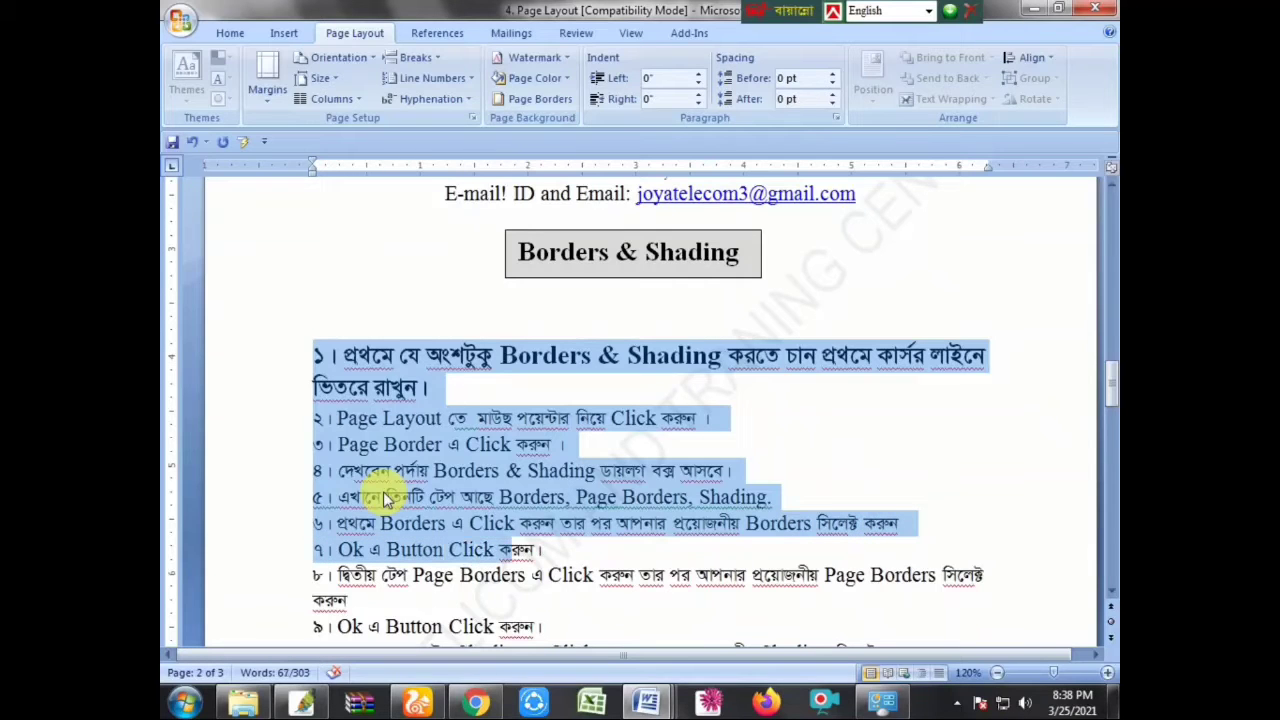
pyautogui.hotkey('ctrl', 'shift', 'Right')
pyautogui.hotkey('ctrl', 'shift', 'Right')
pyautogui.hotkey('ctrl', 'shift', 'Right')
pyautogui.hotkey('ctrl', 'shift', 'Right')
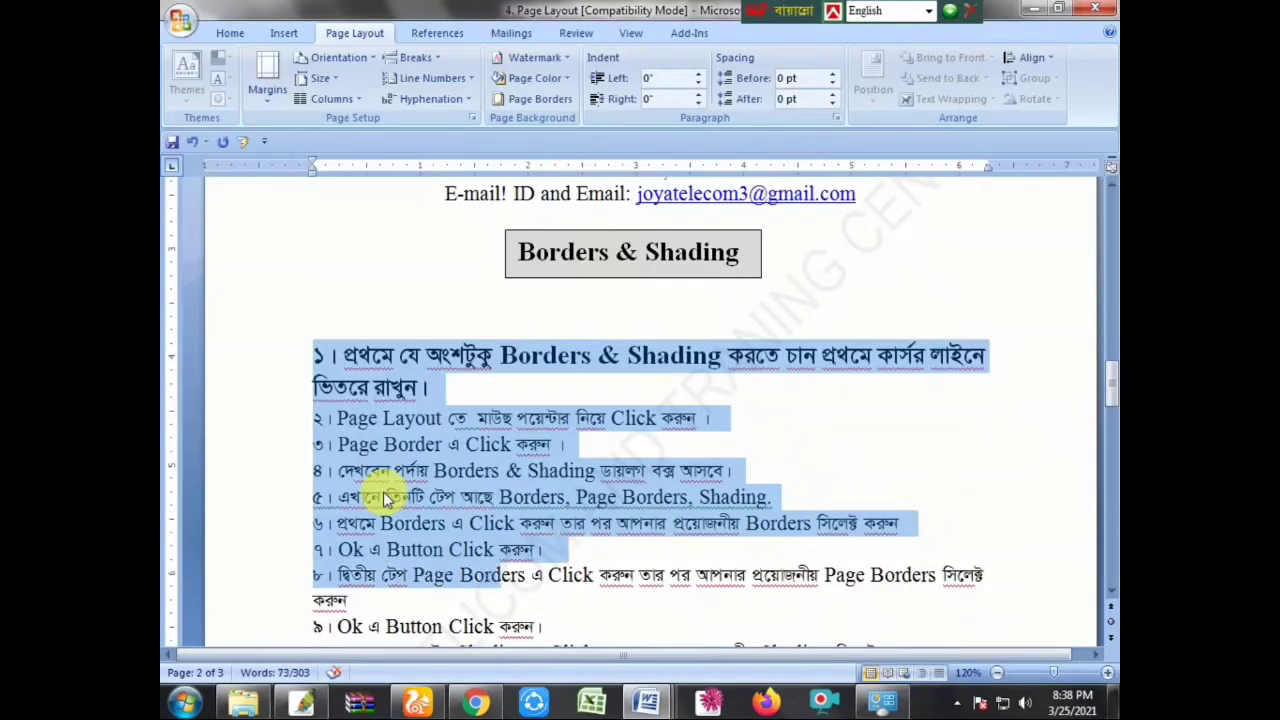
pyautogui.hotkey('ctrl', 'shift', 'Right')
pyautogui.hotkey('ctrl', 'shift', 'Right')
pyautogui.hotkey('ctrl', 'shift', 'Right')
pyautogui.hotkey('ctrl', 'shift', 'Right')
pyautogui.hotkey('ctrl', 'shift', 'Right')
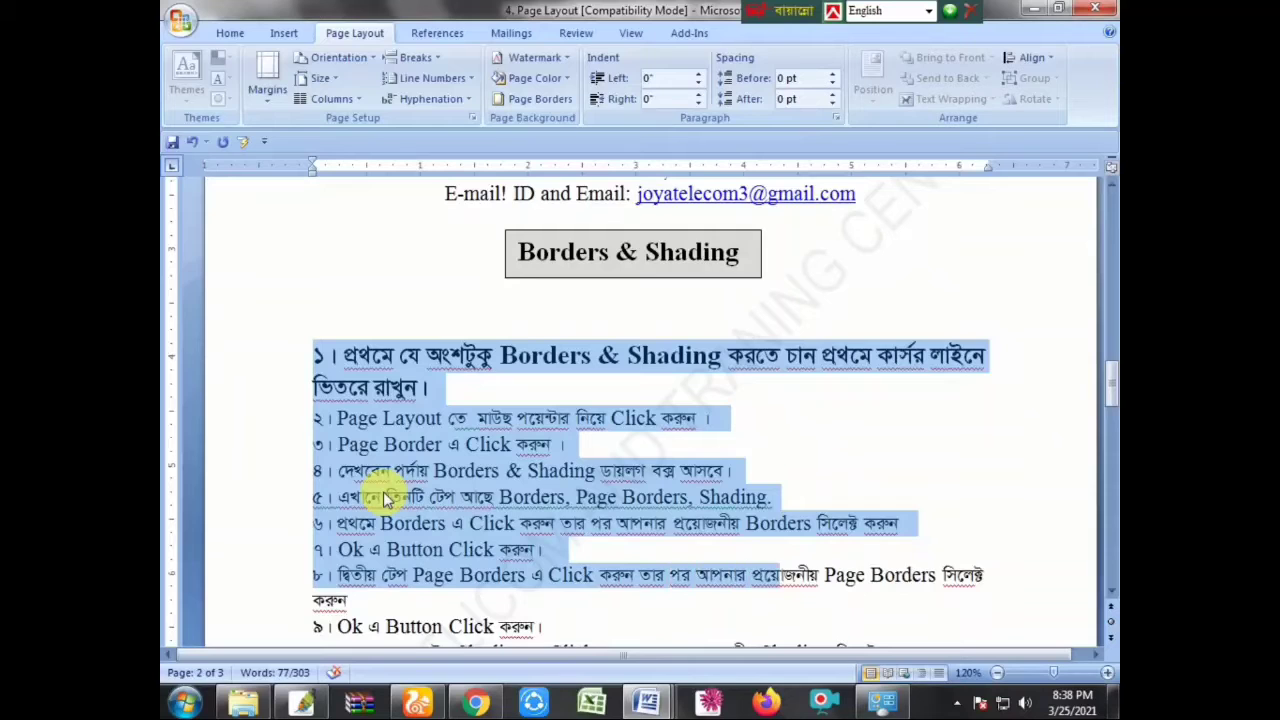
pyautogui.hotkey('ctrl', 'shift', 'Right')
pyautogui.hotkey('ctrl', 'shift', 'Right')
pyautogui.hotkey('ctrl', 'shift', 'Right')
pyautogui.hotkey('ctrl', 'shift', 'Right')
pyautogui.hotkey('ctrl', 'shift', 'Right')
pyautogui.hotkey('ctrl', 'shift', 'Right')
pyautogui.hotkey('ctrl', 'shift', 'Right')
pyautogui.hotkey('ctrl', 'shift', 'Right')
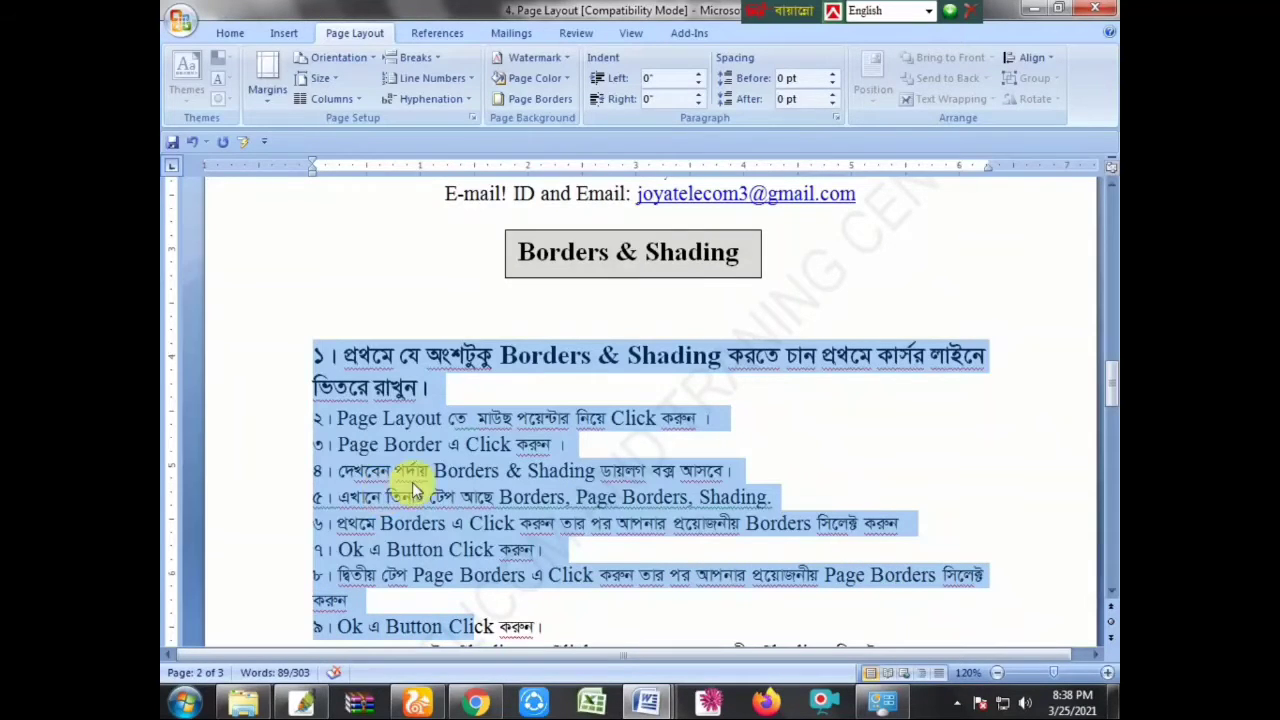
pyautogui.scroll(-2, 470, 488)
pyautogui.scroll(-1, 478, 490)
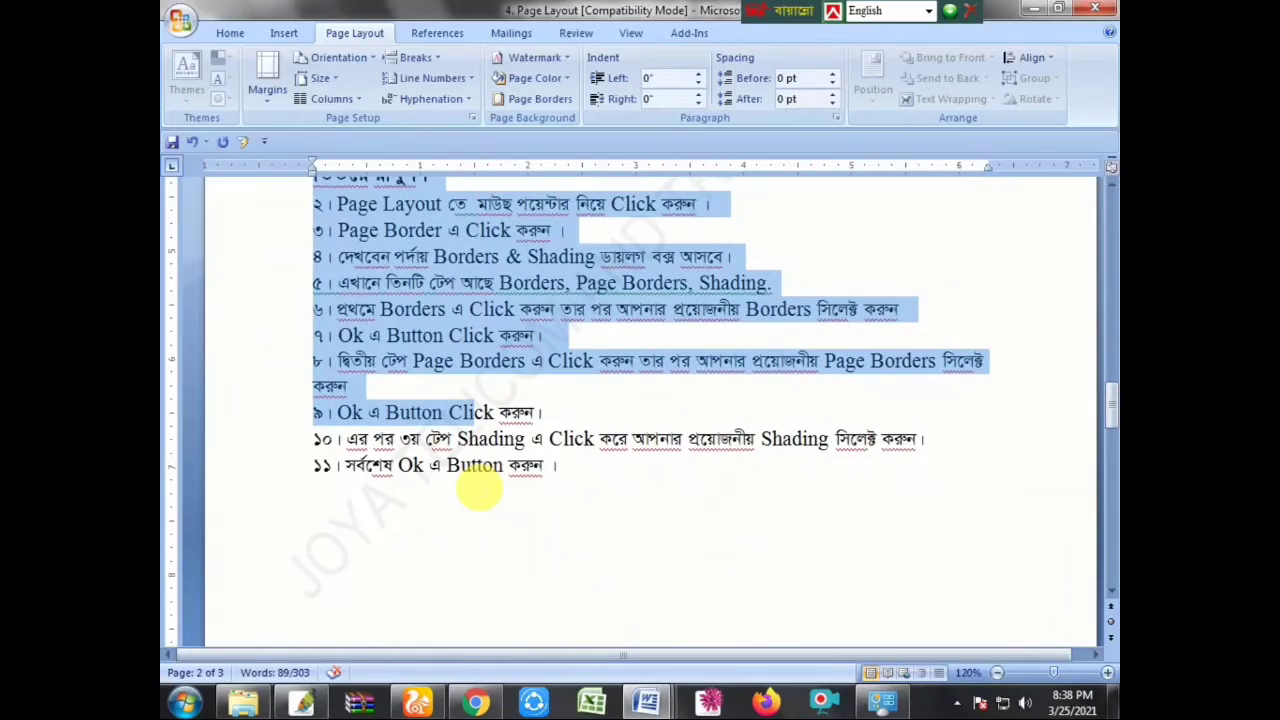
pyautogui.hotkey('ctrl', 'shift', 'Right')
pyautogui.hotkey('ctrl', 'shift', 'Right')
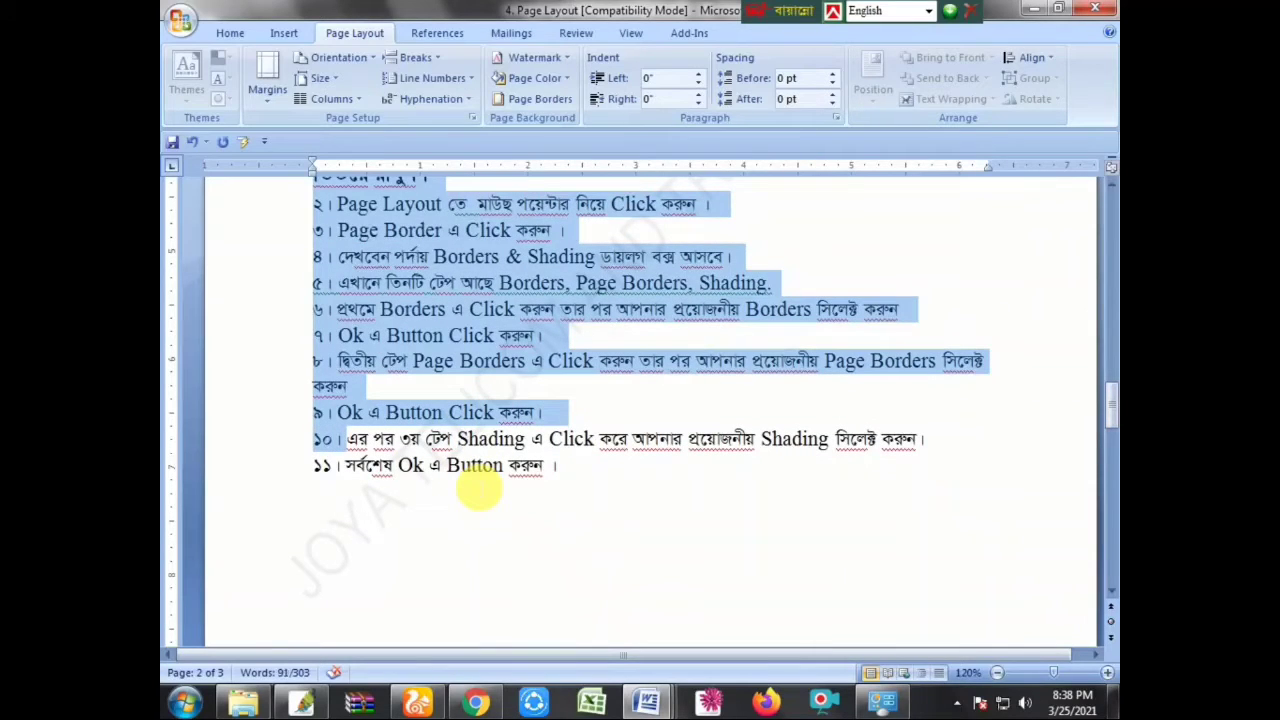
pyautogui.hotkey('ctrl', 'shift', 'Right')
pyautogui.hotkey('ctrl', 'shift', 'Right')
pyautogui.hotkey('ctrl', 'shift', 'Right')
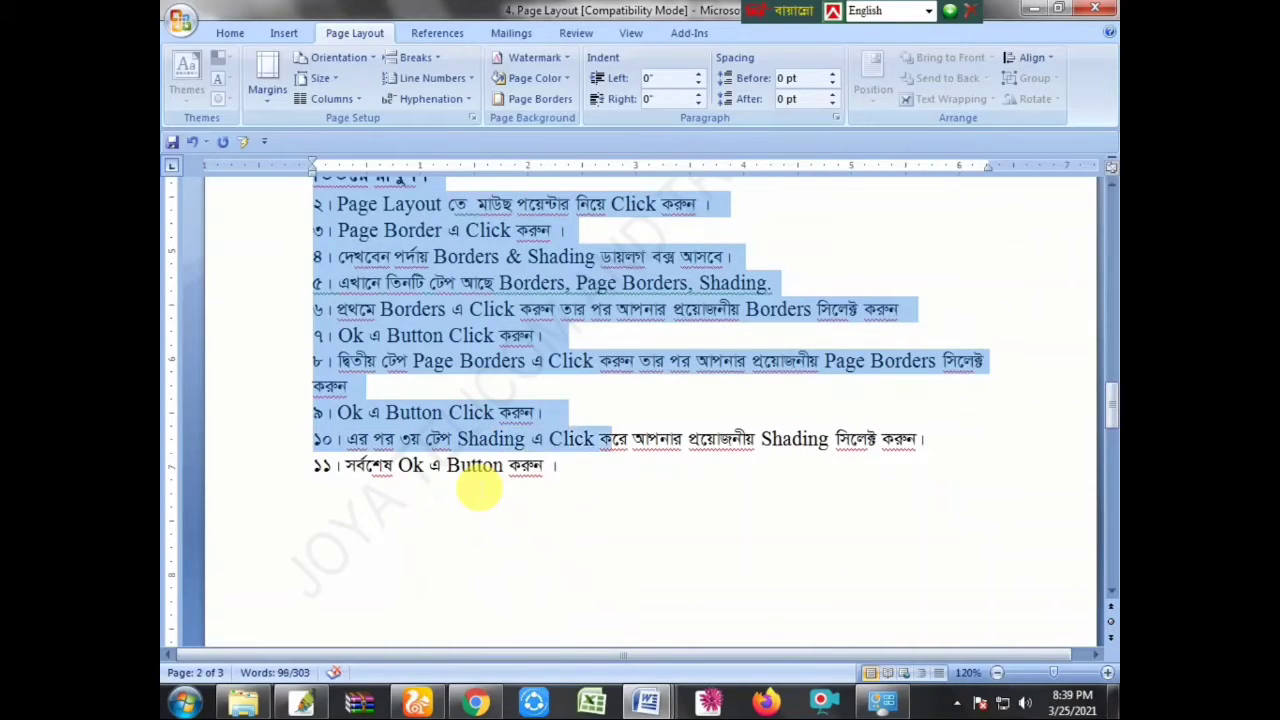
pyautogui.hotkey('shift', 'Right')
pyautogui.hotkey('shift', 'Right')
pyautogui.hotkey('shift', 'Right')
pyautogui.hotkey('shift', 'Right')
pyautogui.hotkey('shift', 'Right')
pyautogui.hotkey('shift', 'Right')
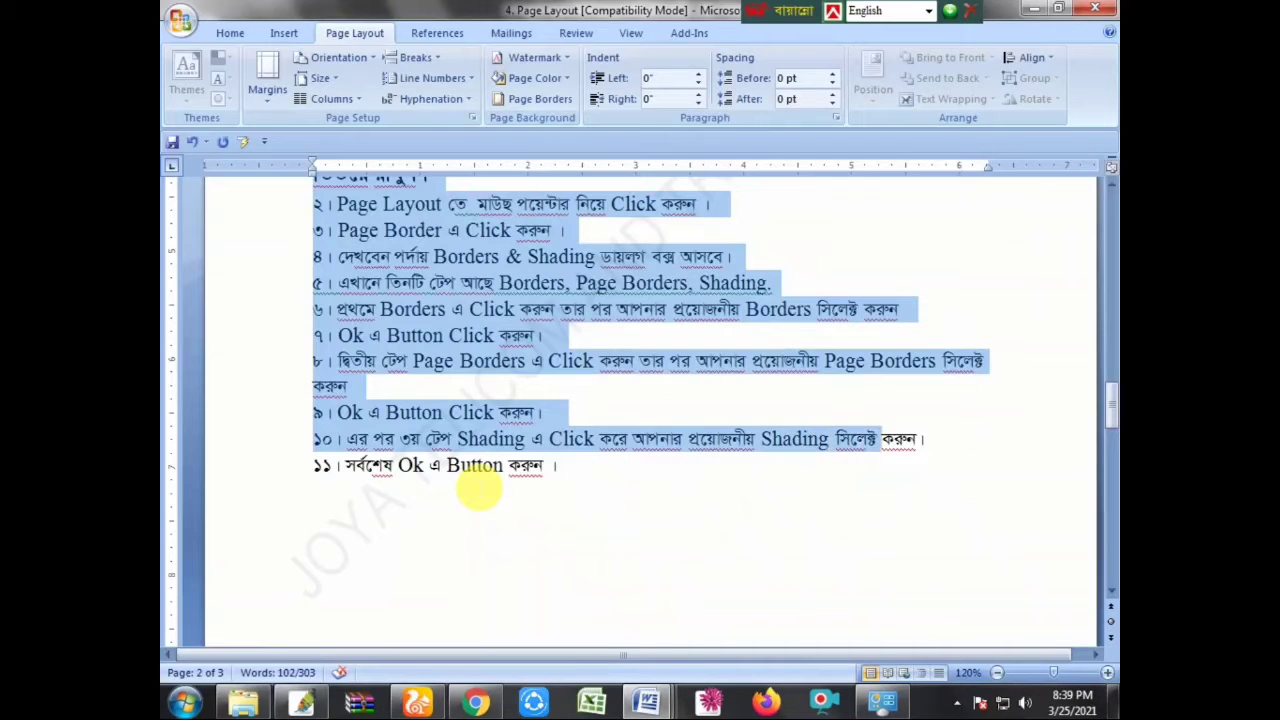
pyautogui.hotkey('shift', 'Right')
pyautogui.hotkey('shift', 'Right')
pyautogui.hotkey('shift', 'Right')
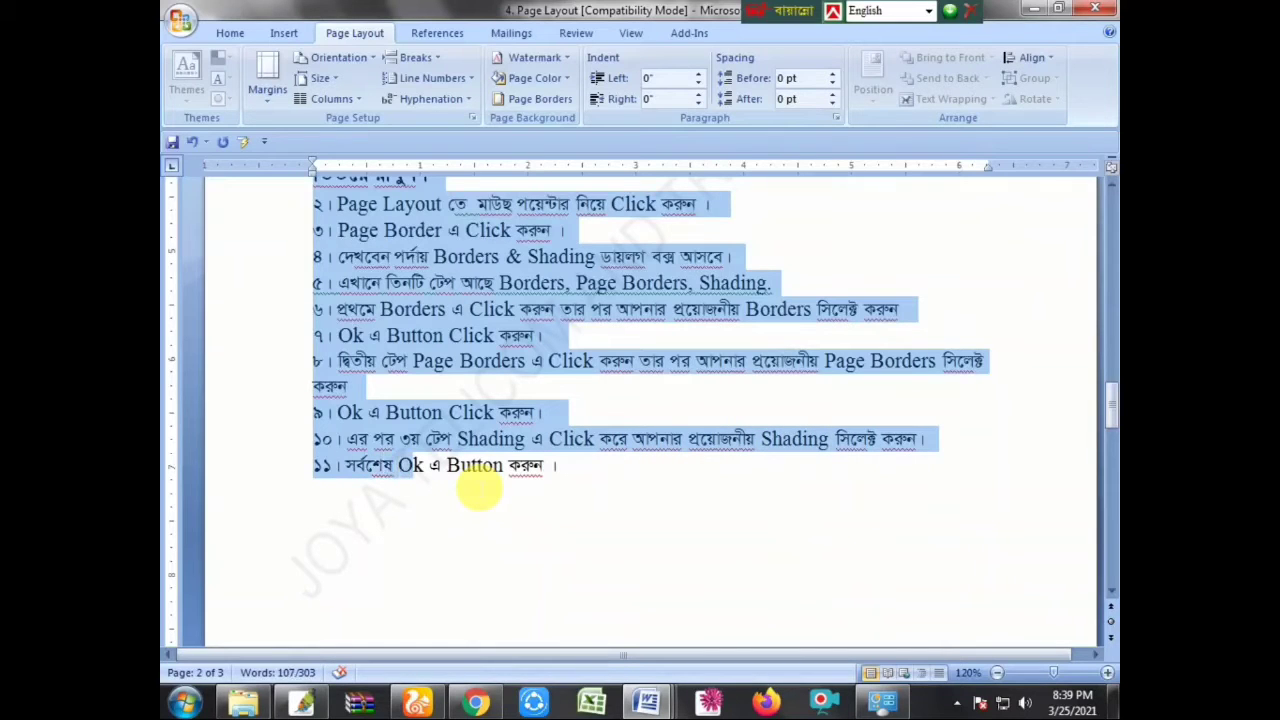
pyautogui.scroll(2, 471, 479)
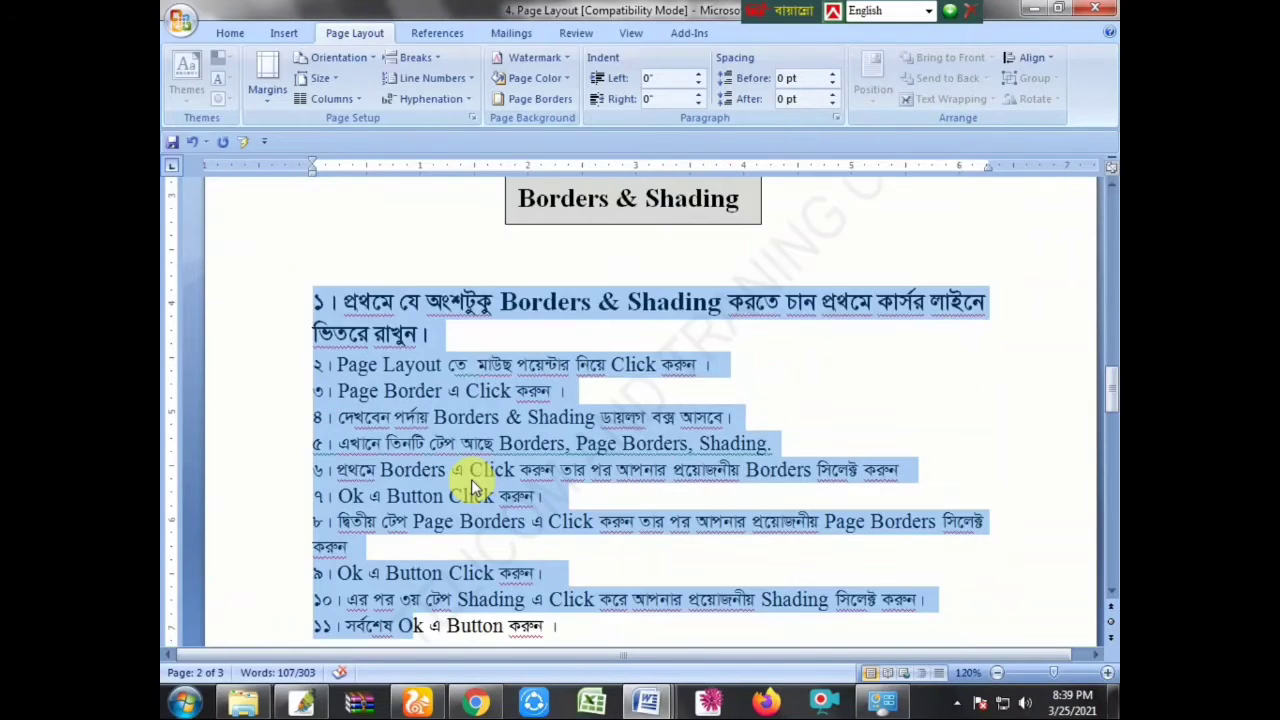
pyautogui.click(430, 420)
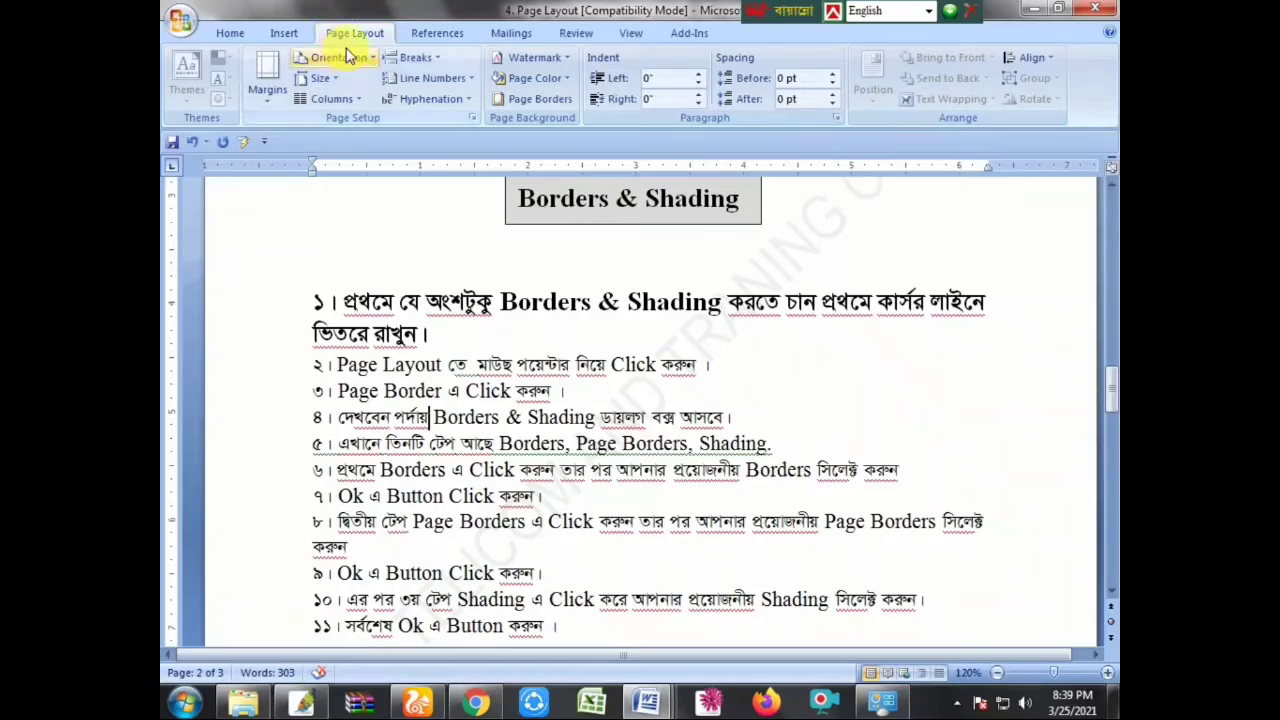
pyautogui.click(229, 36)
pyautogui.click(361, 40)
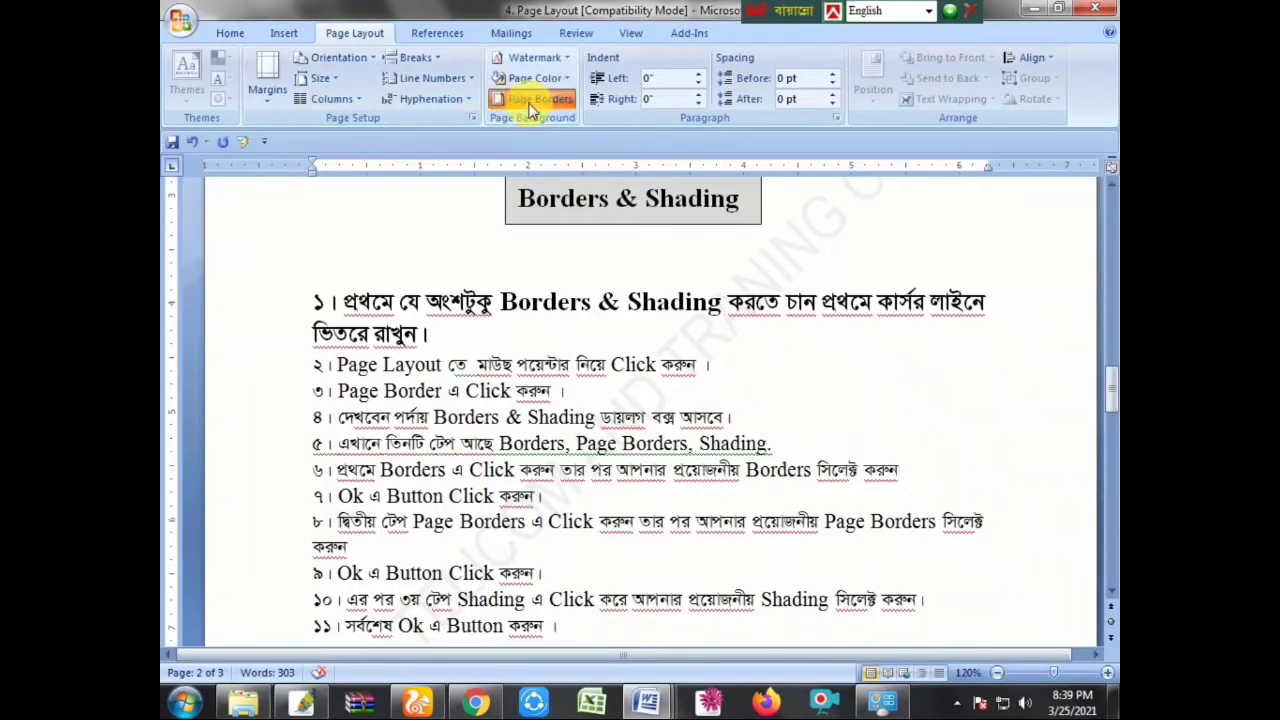
pyautogui.click(530, 100)
pyautogui.click(421, 190)
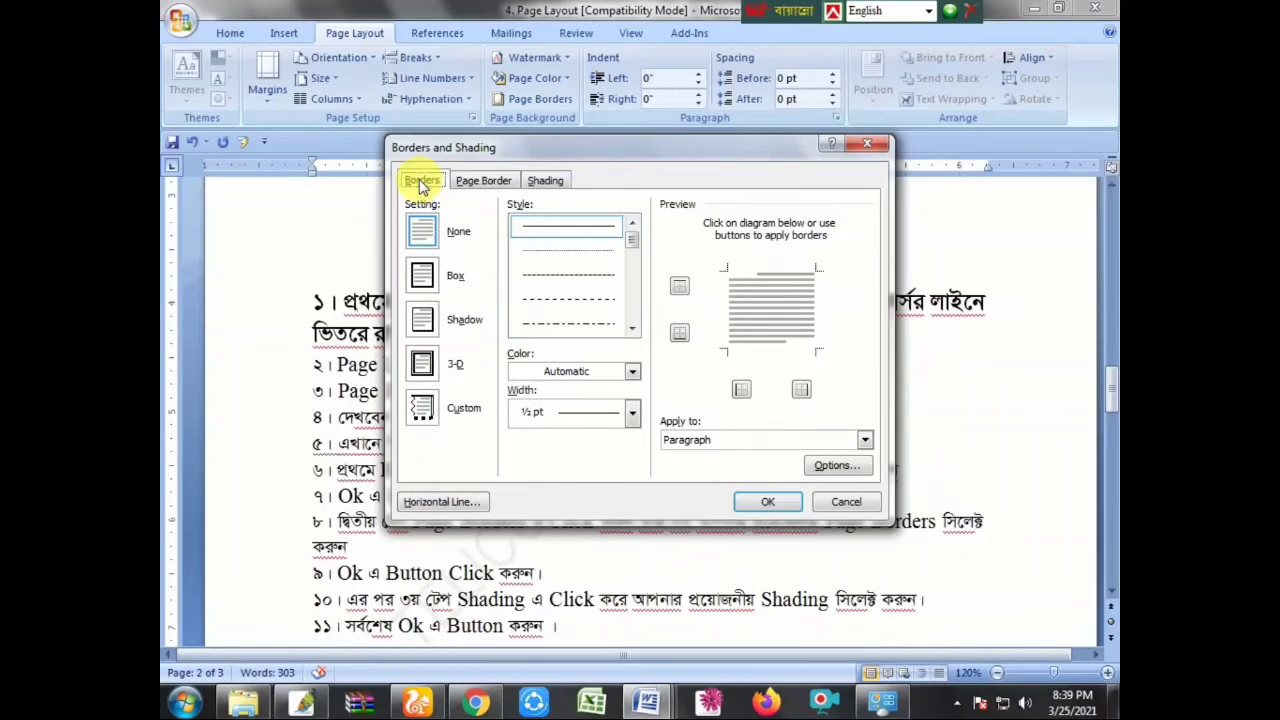
pyautogui.moveTo(587, 162); pyautogui.dragTo(663, 168)
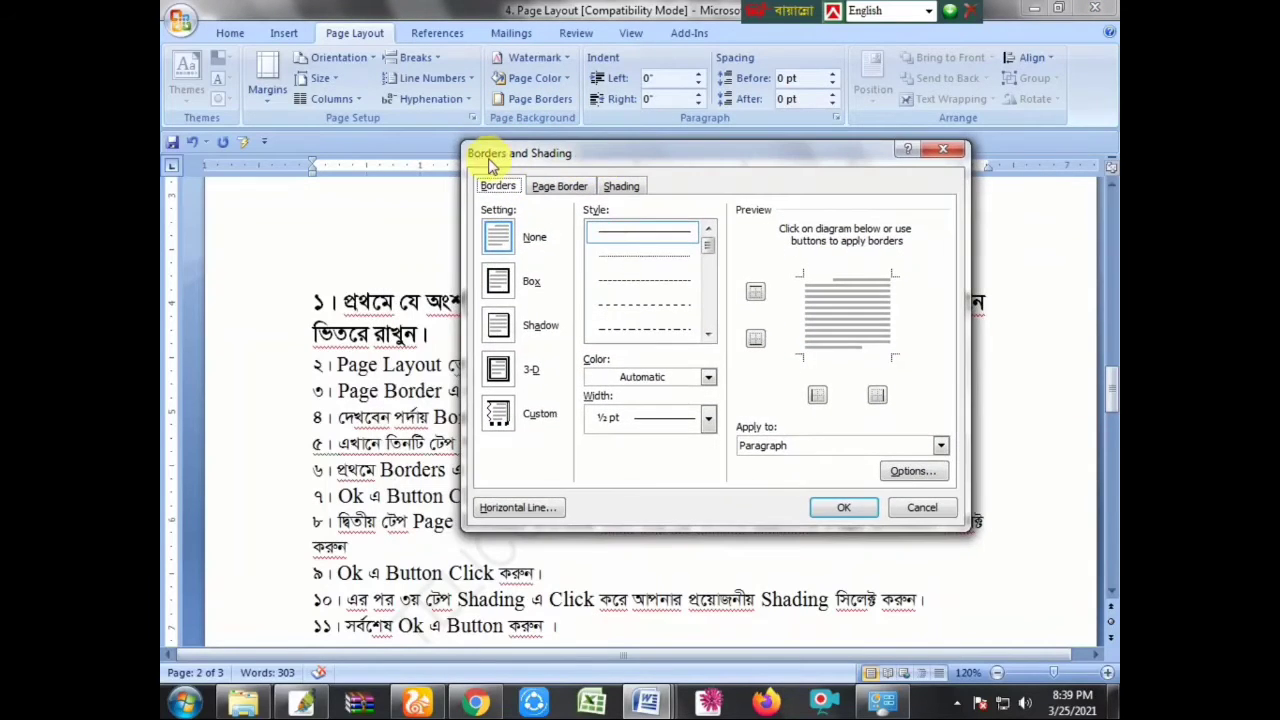
pyautogui.click(565, 188)
pyautogui.click(621, 188)
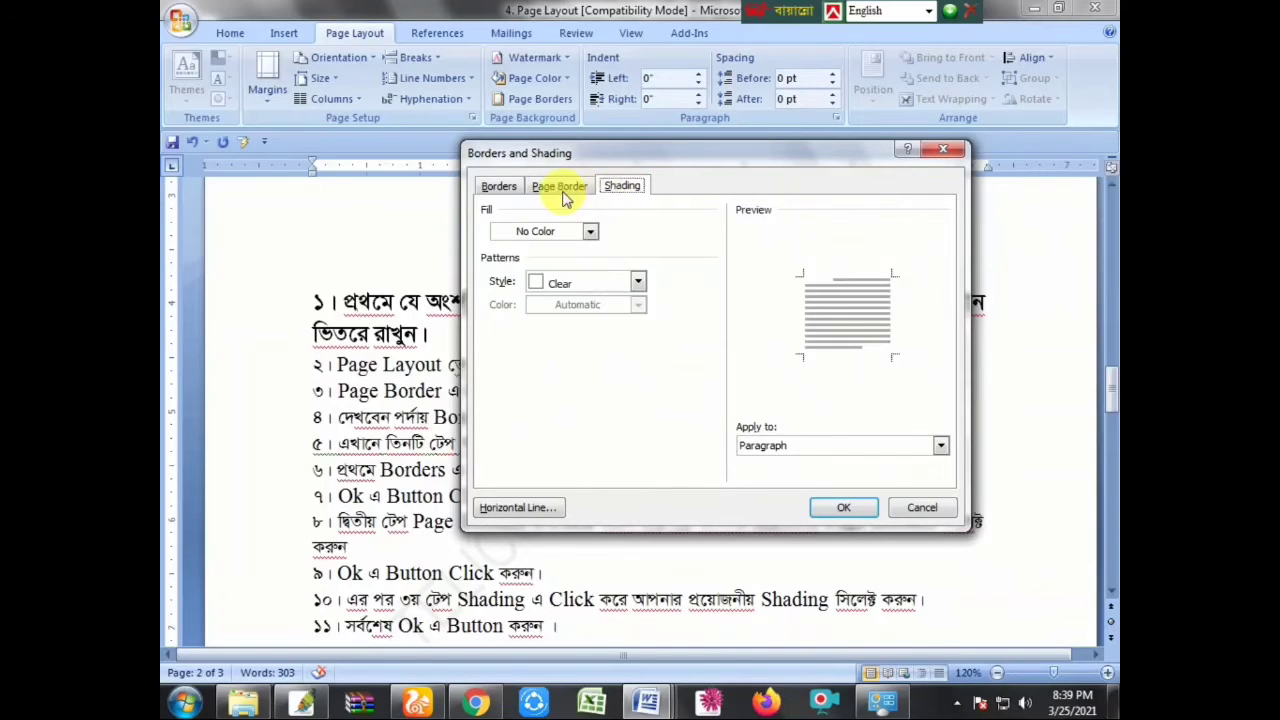
pyautogui.click(500, 187)
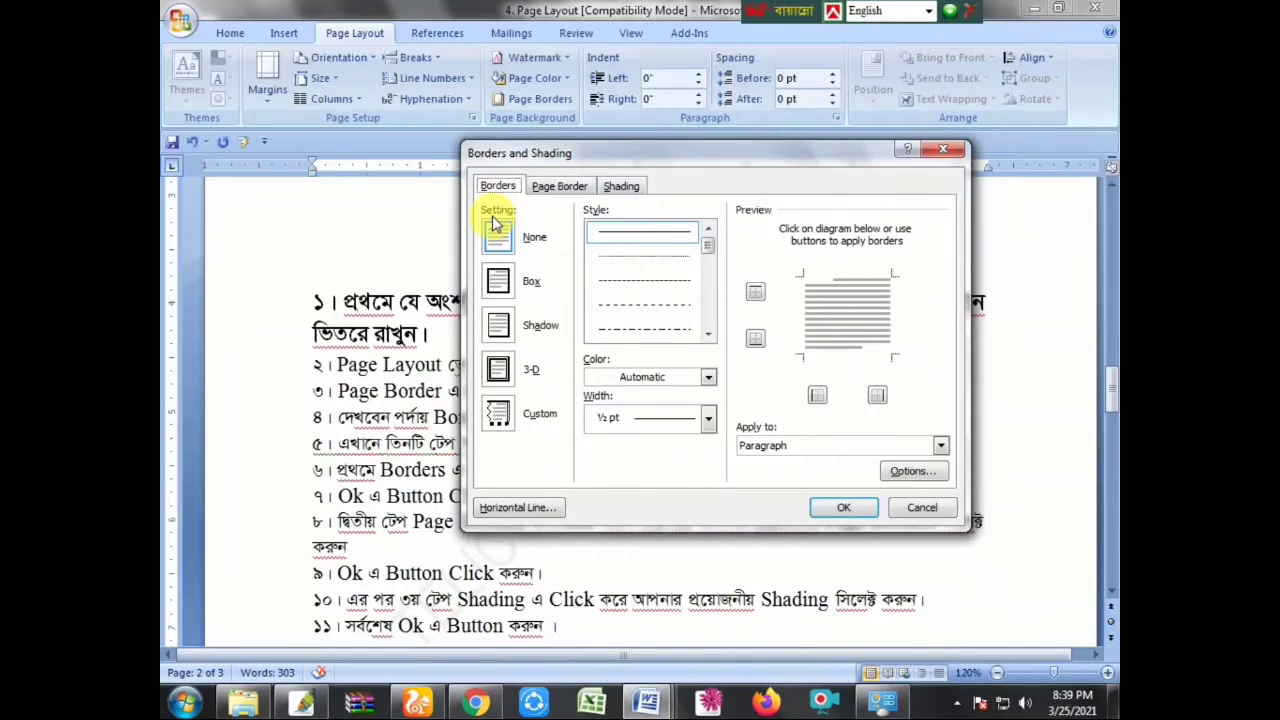
pyautogui.click(943, 149)
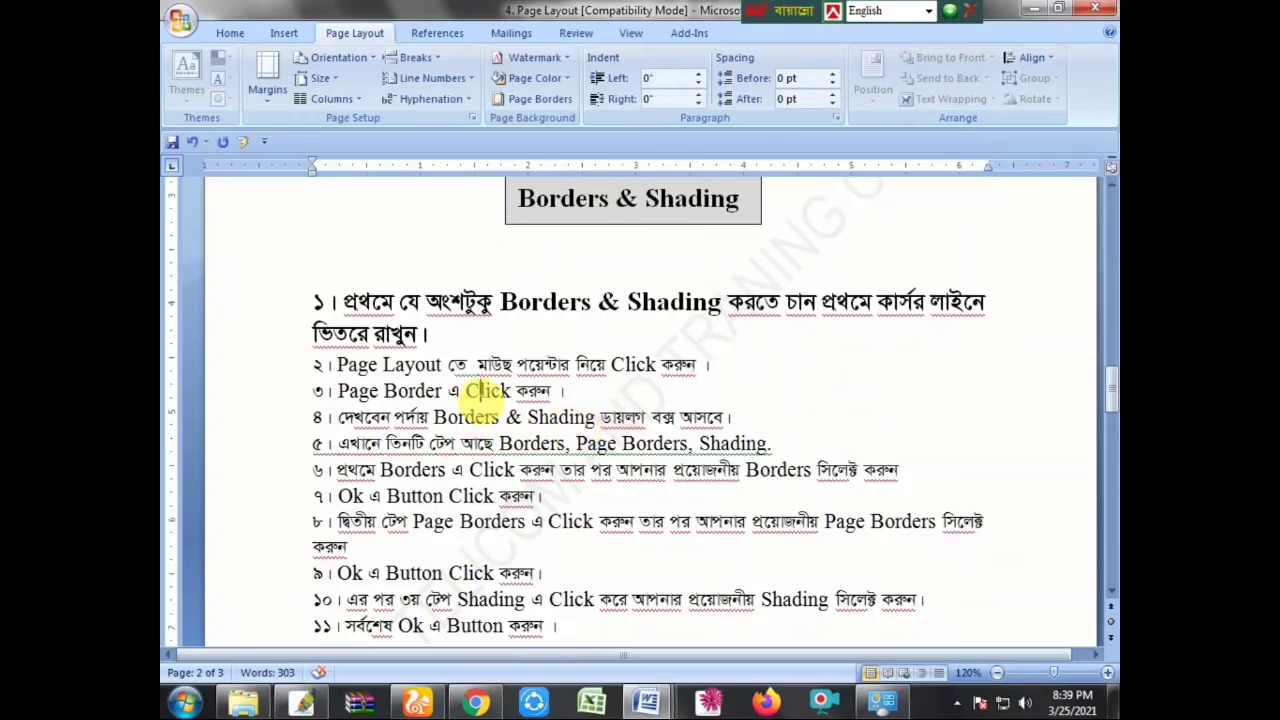
# Give paragraph ৩ a double-line box border.
pyautogui.click(537, 98)
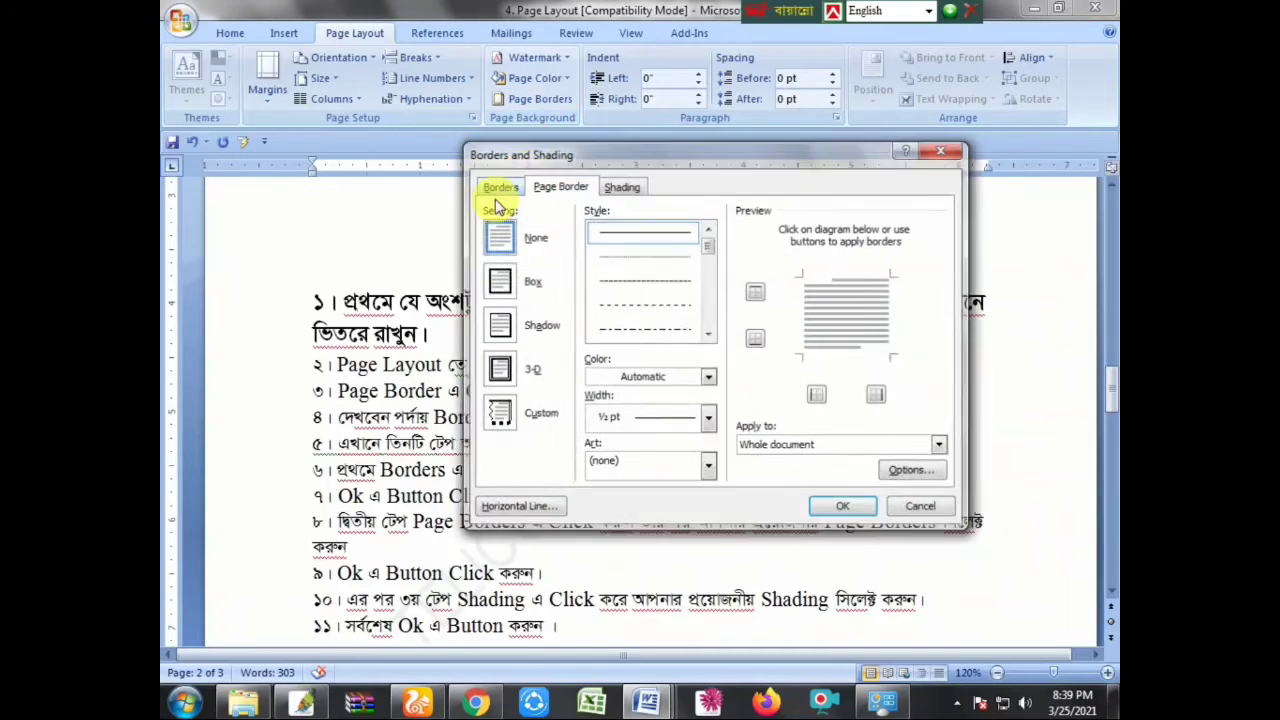
pyautogui.click(500, 188)
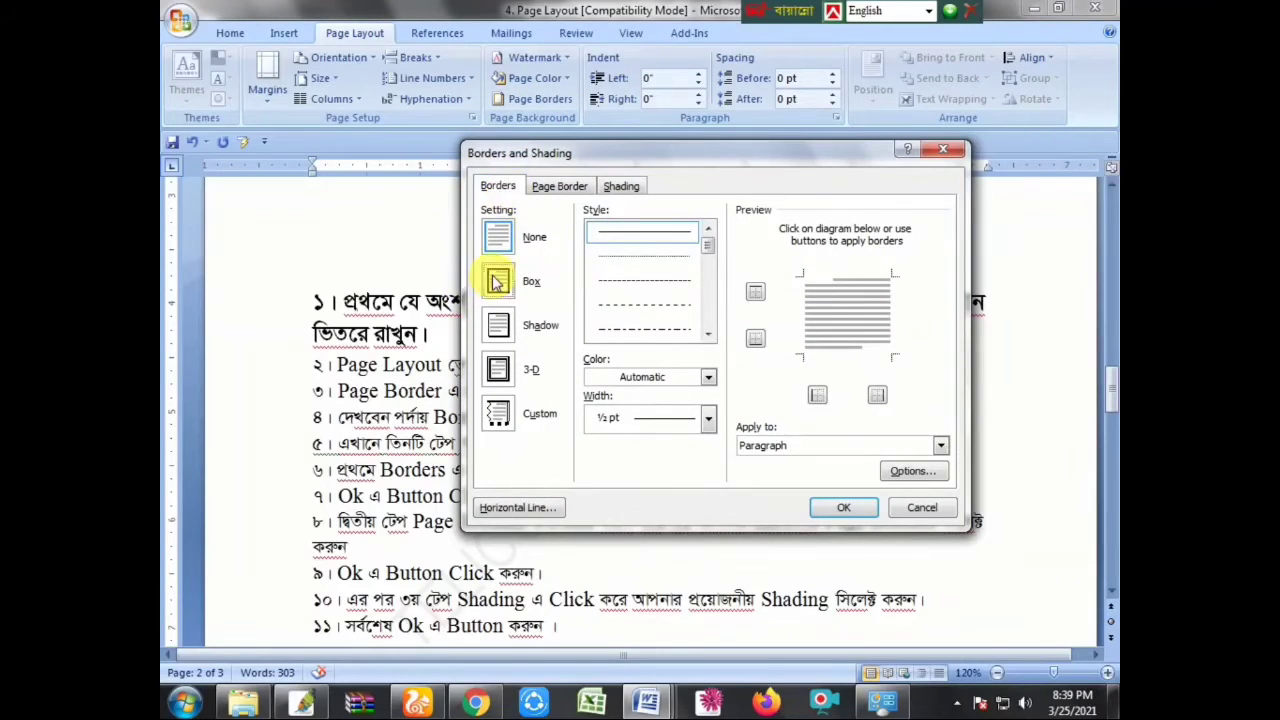
pyautogui.click(497, 282)
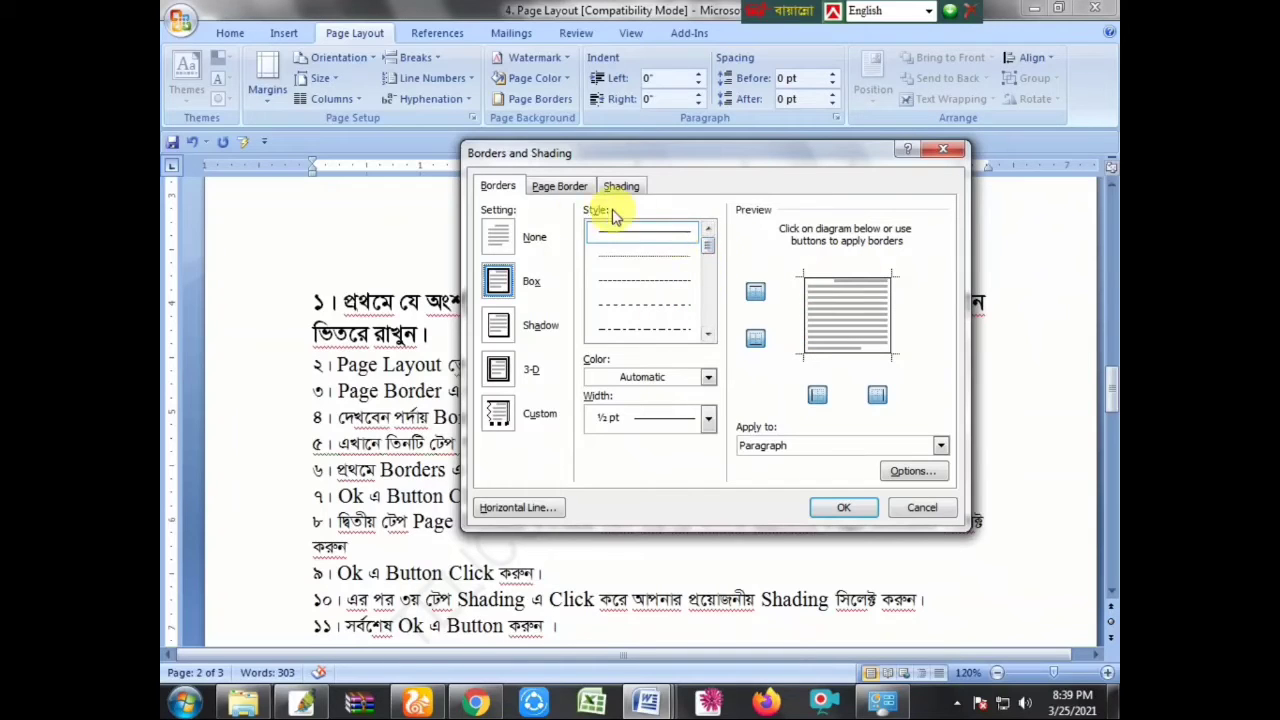
pyautogui.moveTo(707, 255); pyautogui.dragTo(707, 272)
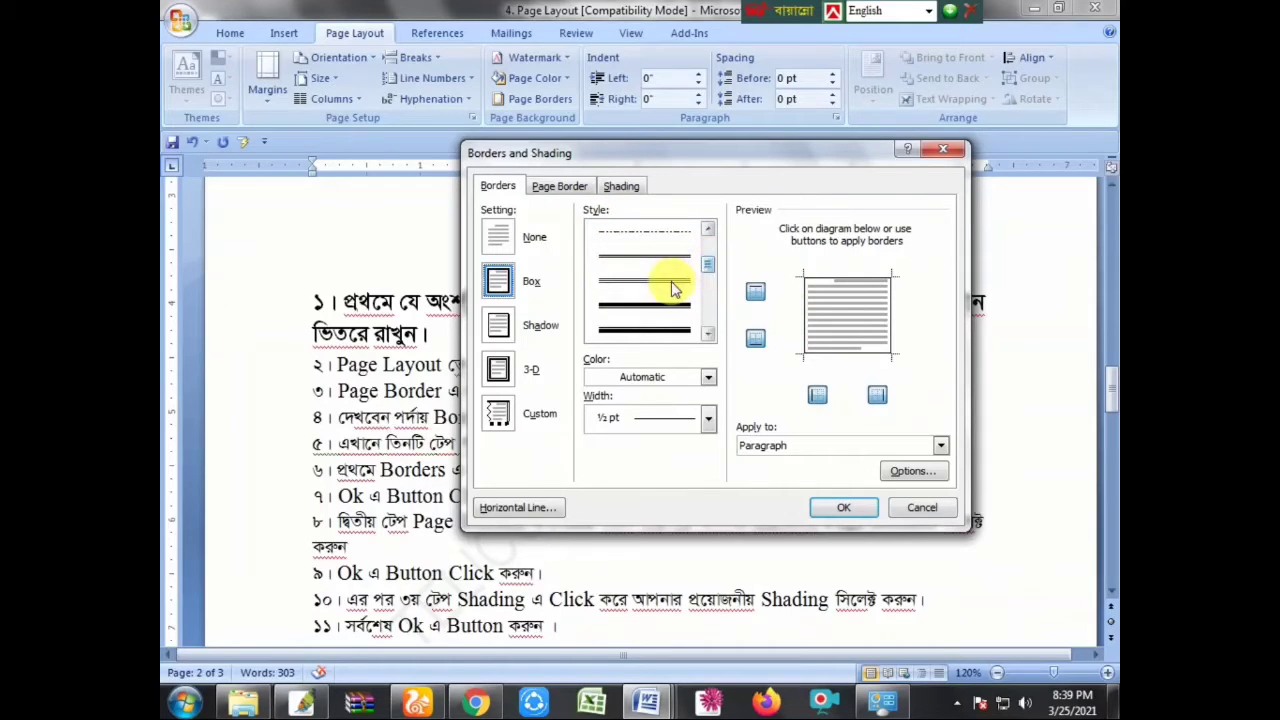
pyautogui.click(670, 281)
pyautogui.click(841, 511)
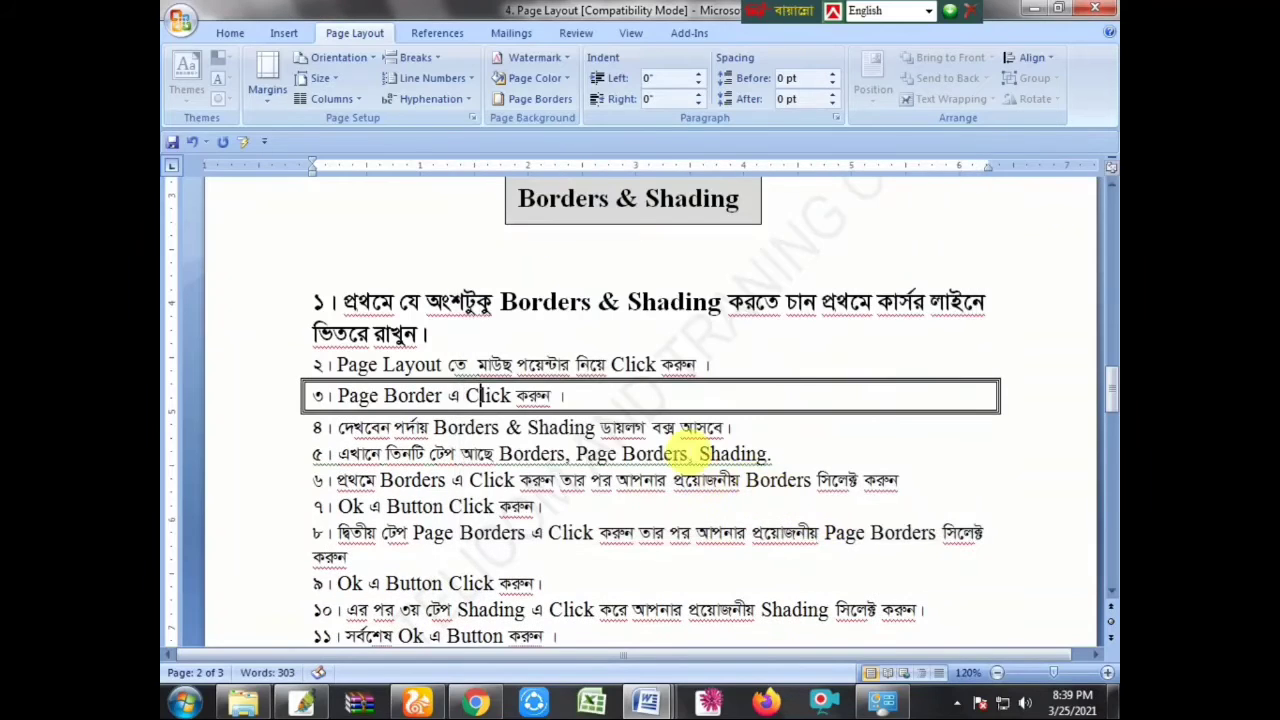
# Surround the page with a thick black box page border.
pyautogui.click(540, 98)
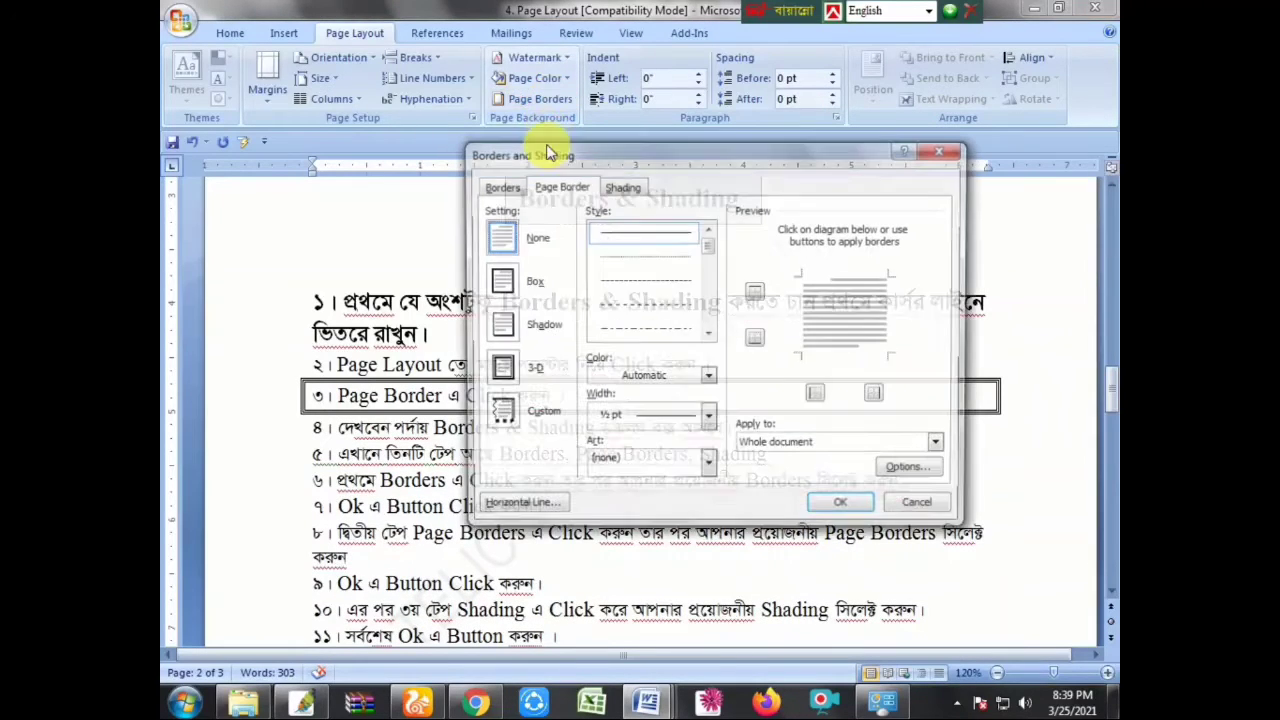
pyautogui.moveTo(708, 246); pyautogui.dragTo(708, 282)
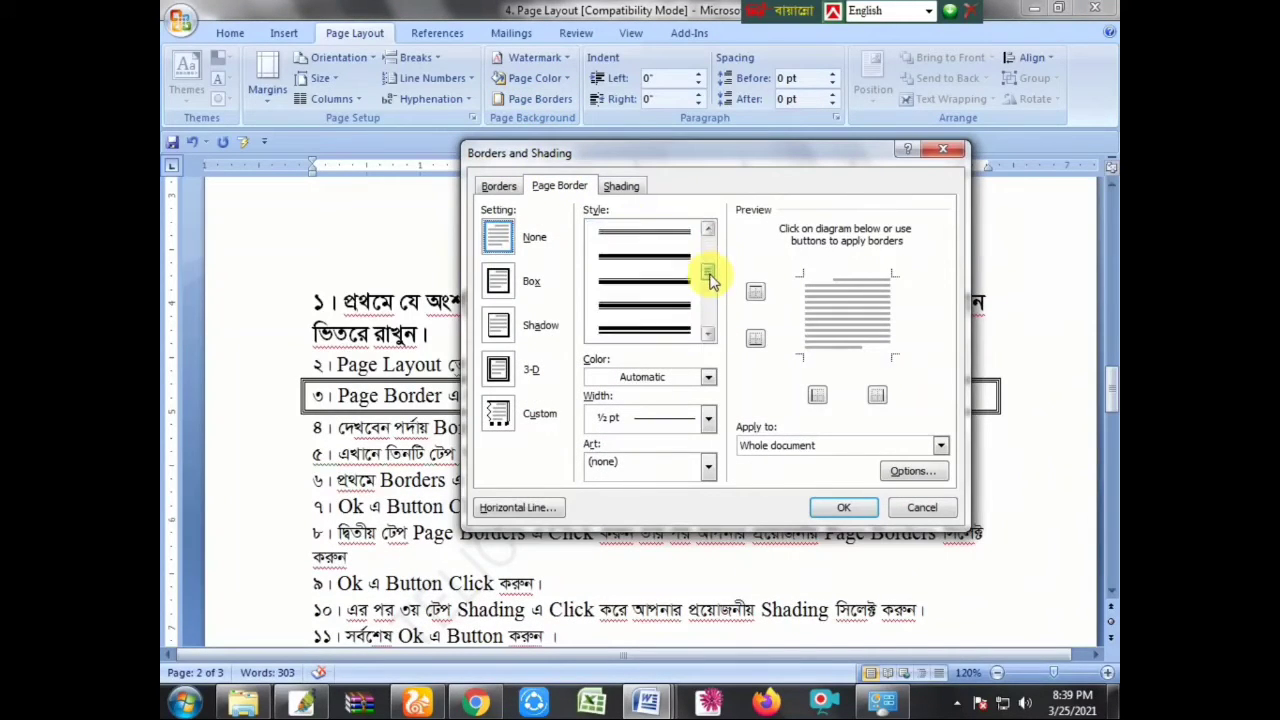
pyautogui.click(660, 305)
pyautogui.click(840, 507)
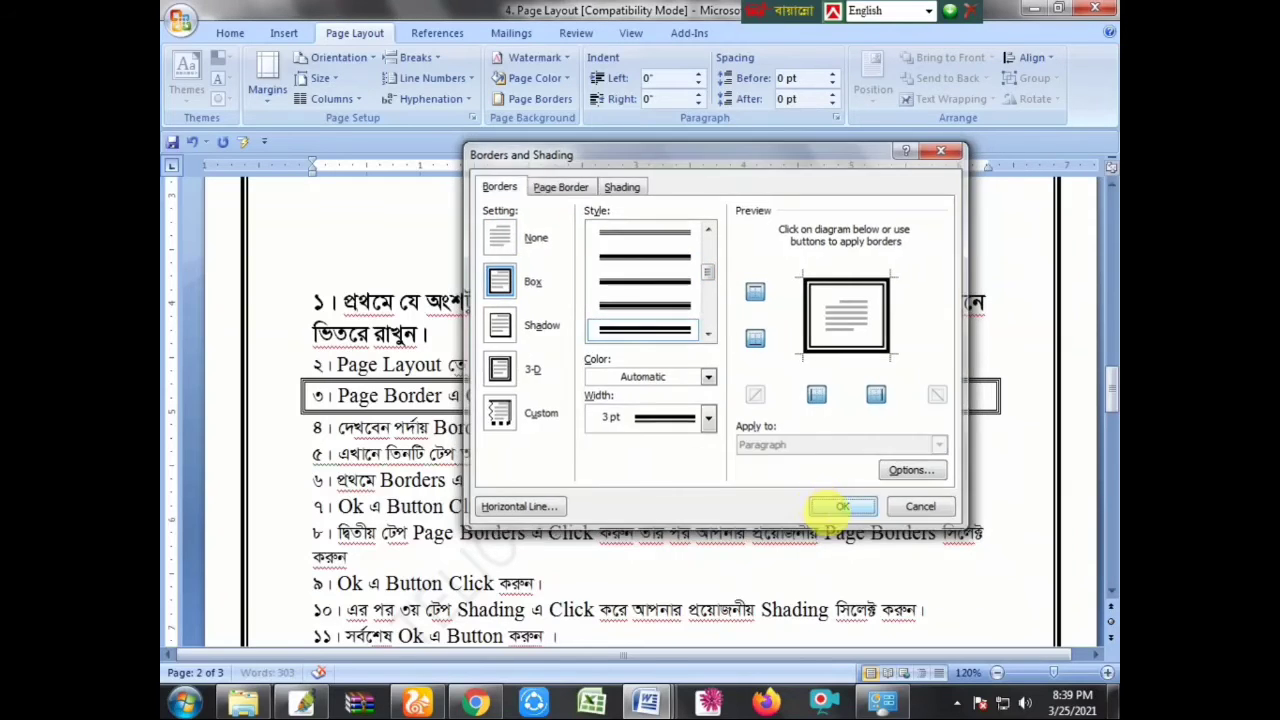
pyautogui.click(204, 143)
# Undo the black page border and give item 3 a thick 3 pt box border.
pyautogui.click(194, 142)
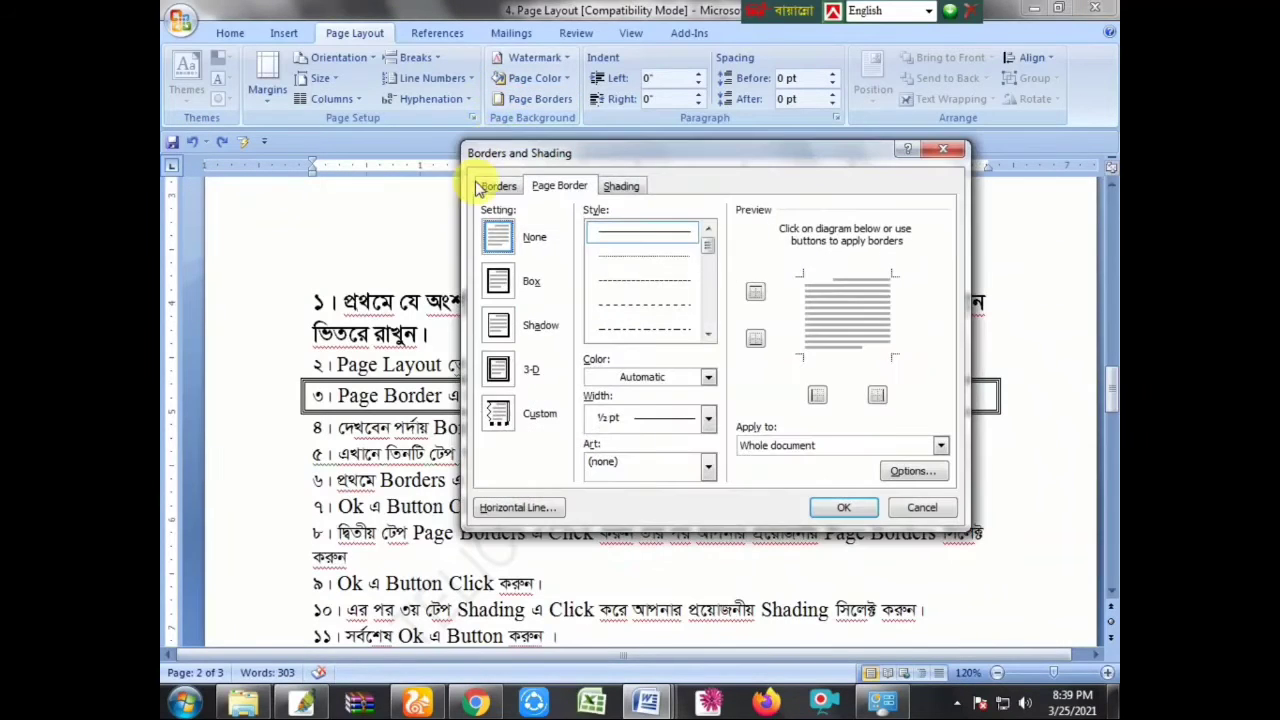
pyautogui.click(499, 187)
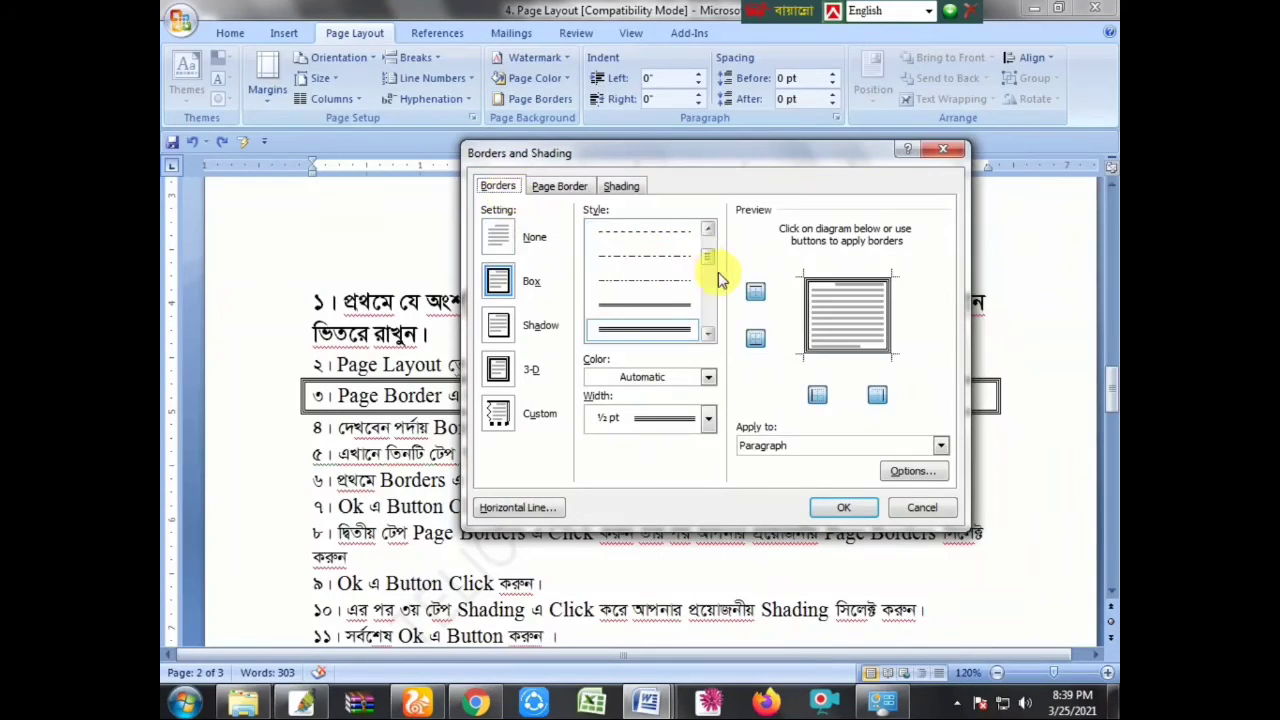
pyautogui.scroll(-2, 700, 285)
pyautogui.click(645, 330)
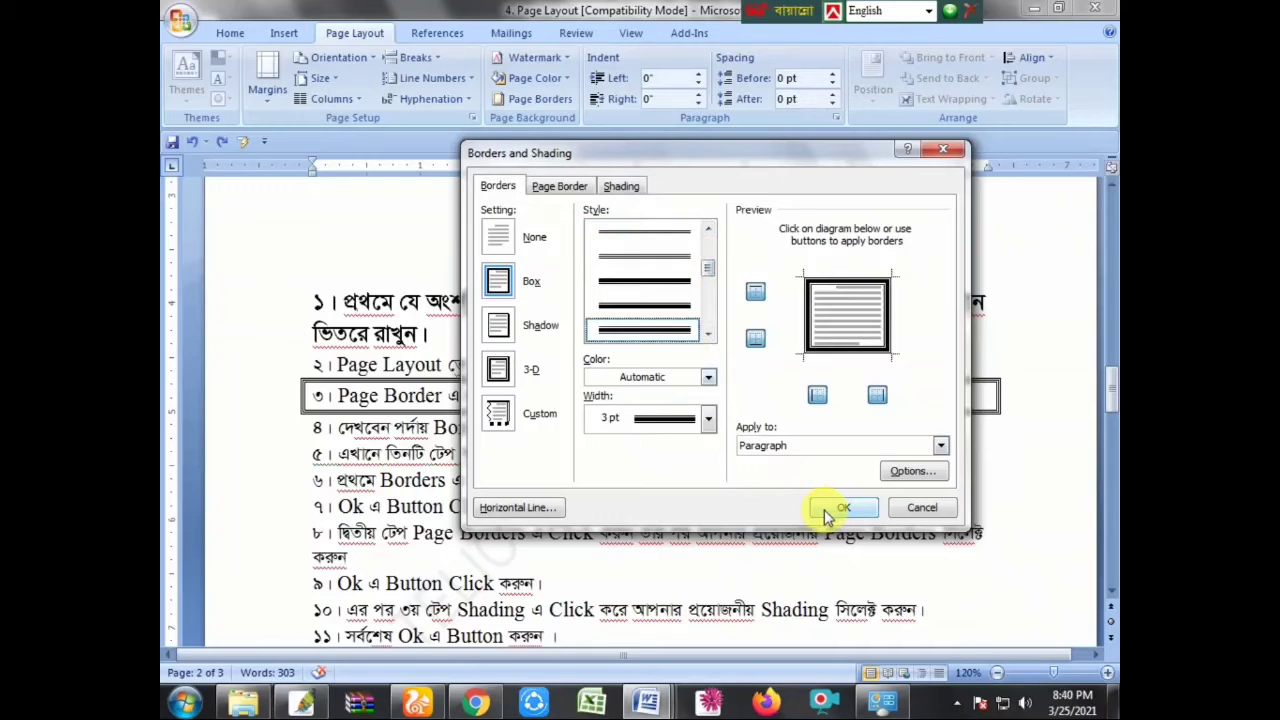
pyautogui.click(843, 507)
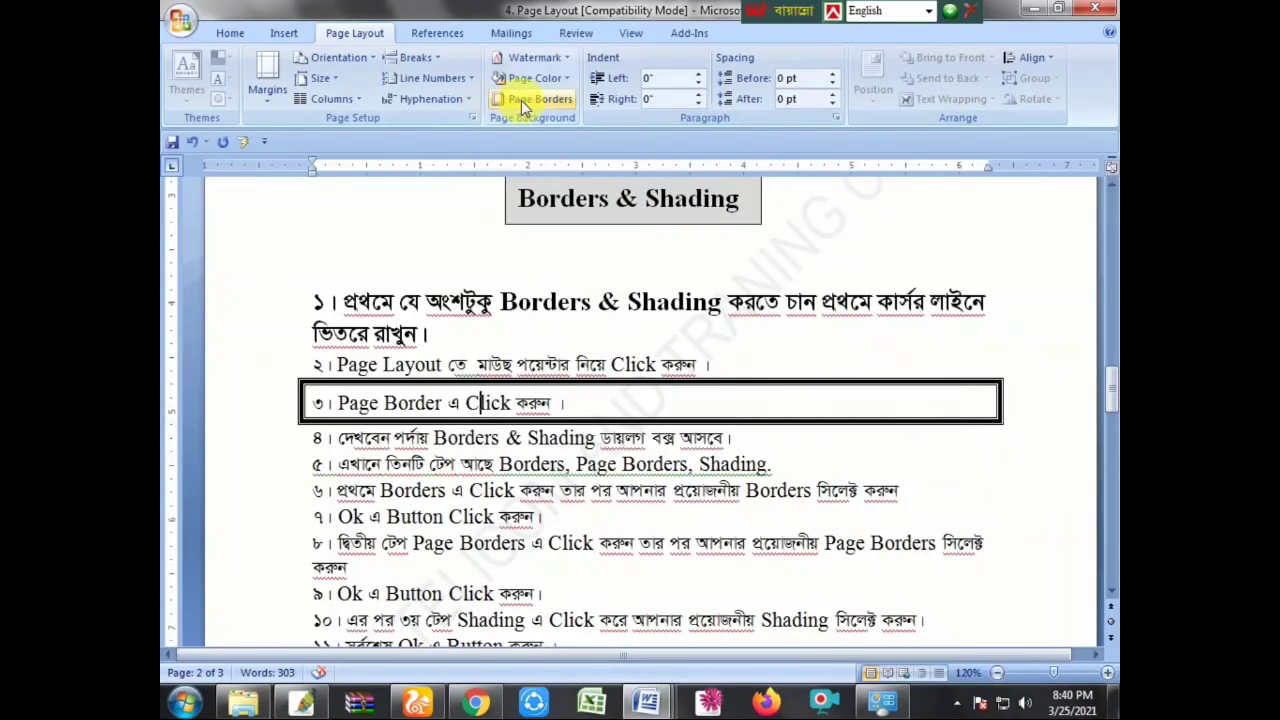
# Change item 3's box border colour to dark red.
pyautogui.click(535, 98)
pyautogui.click(500, 187)
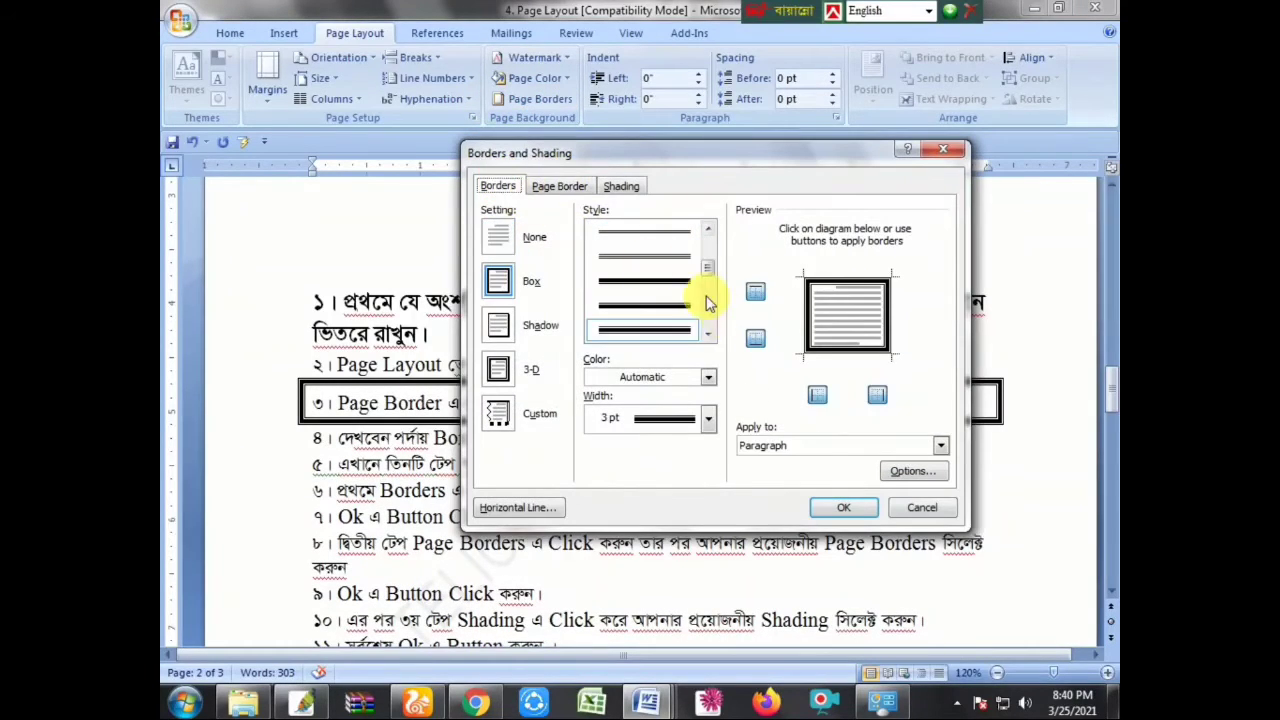
pyautogui.click(650, 376)
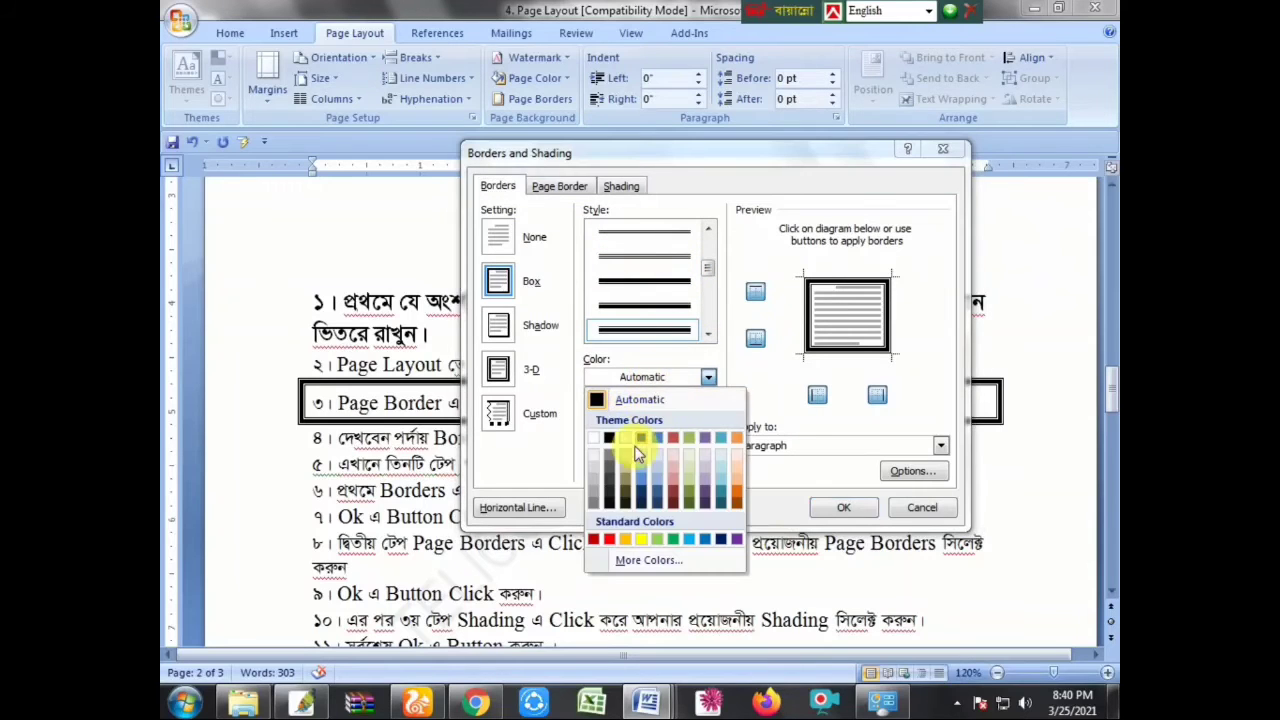
pyautogui.click(597, 539)
pyautogui.click(828, 511)
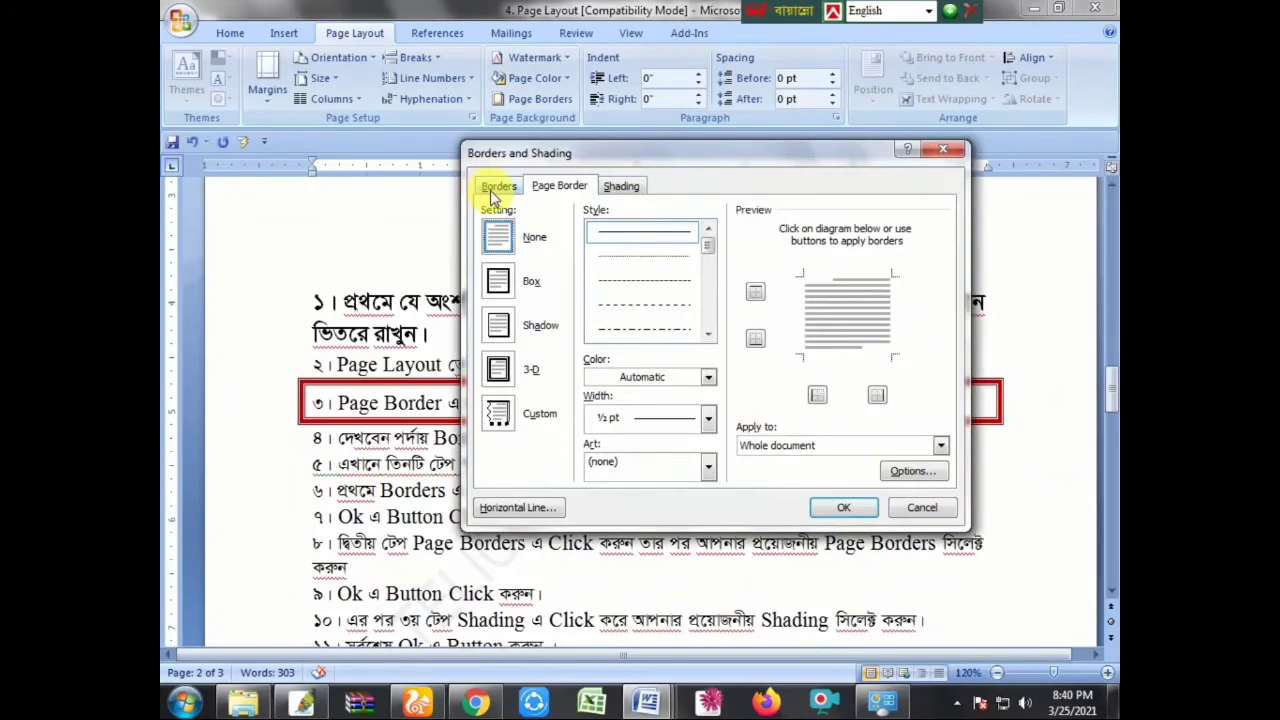
# Apply a purple, 4½ pt thick double-line Box page border to every page.
pyautogui.click(499, 187)
pyautogui.click(710, 263)
pyautogui.moveTo(710, 263)
pyautogui.mouseDown()
pyautogui.moveTo(698, 305)
pyautogui.moveTo(732, 243)
pyautogui.mouseUp()
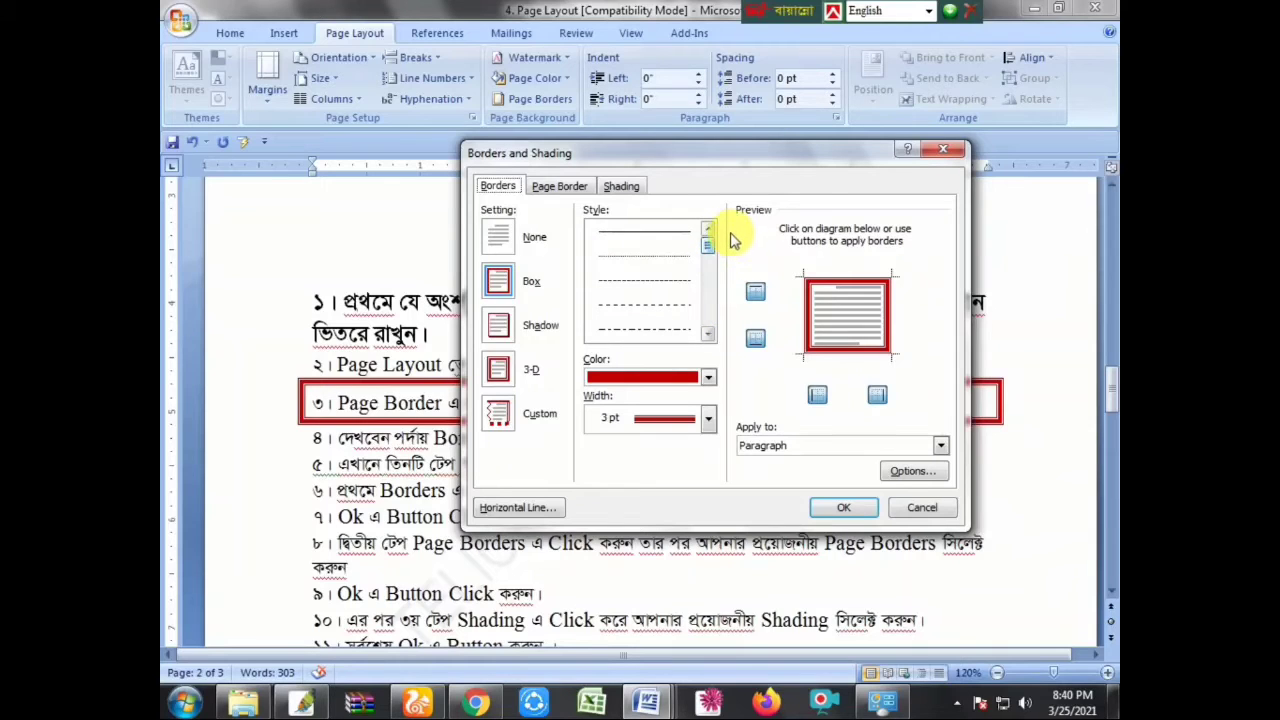
pyautogui.click(560, 186)
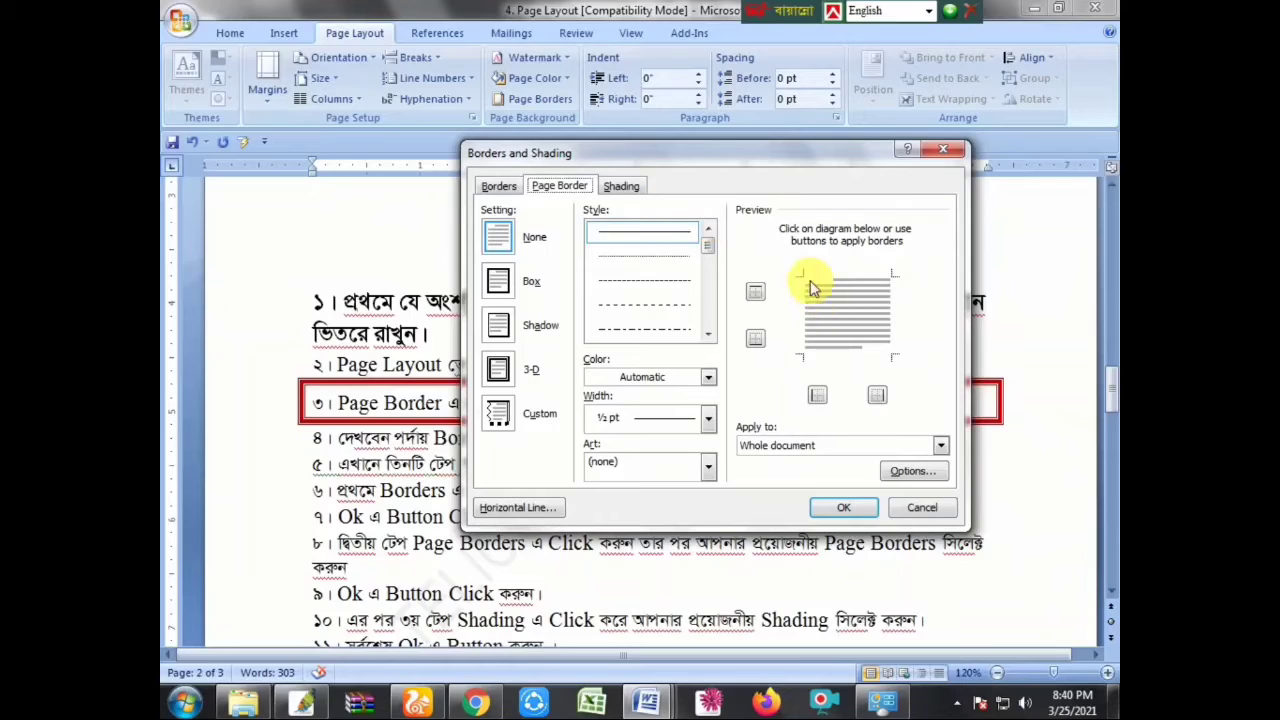
pyautogui.click(498, 281)
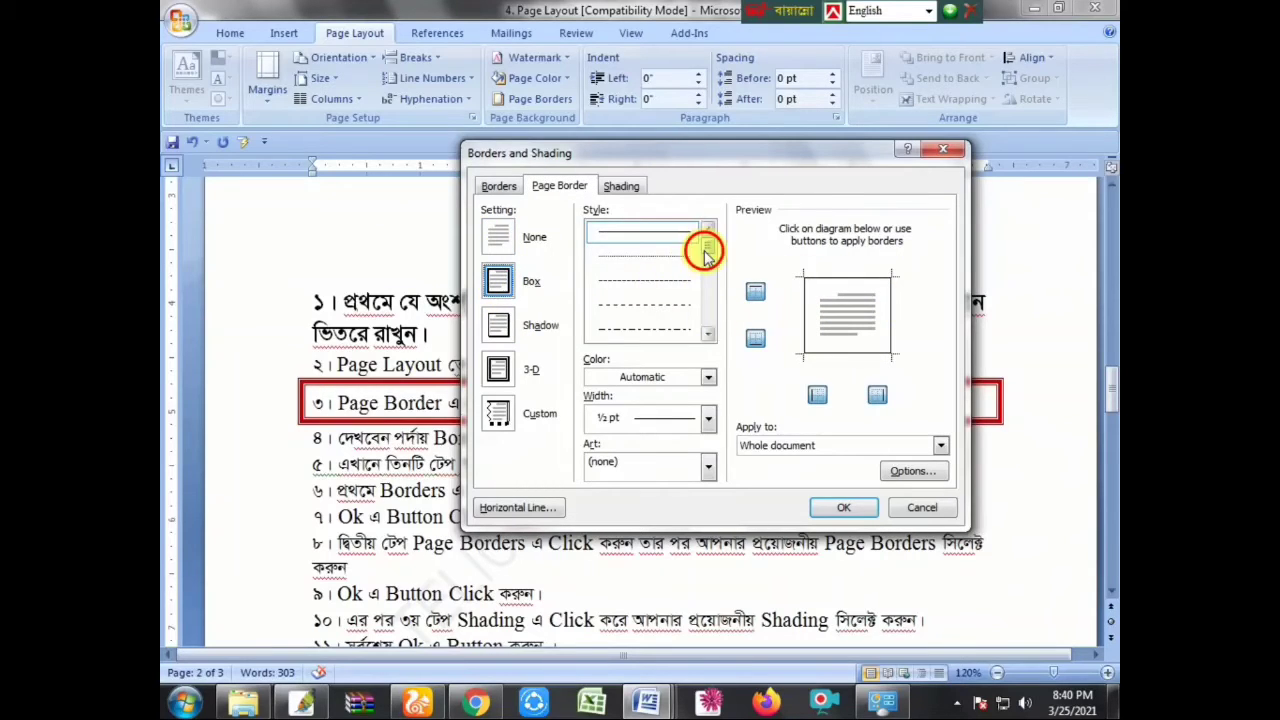
pyautogui.moveTo(705, 252); pyautogui.dragTo(708, 293)
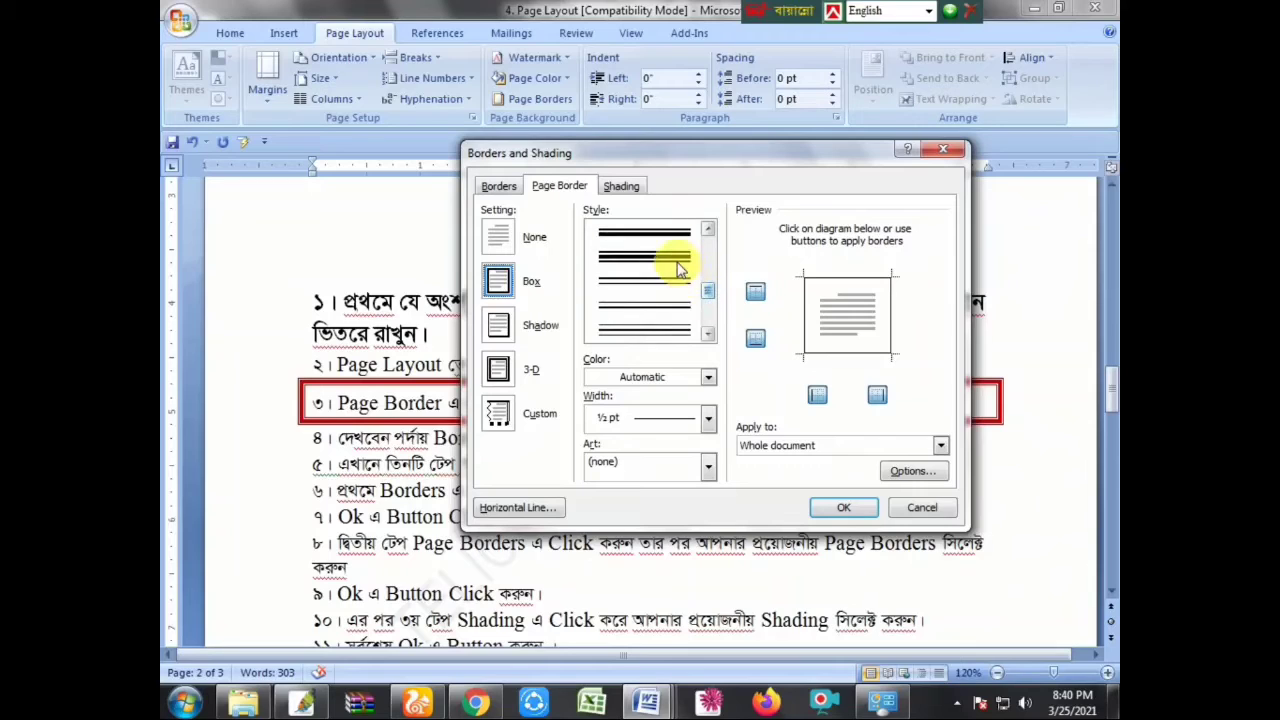
pyautogui.click(614, 330)
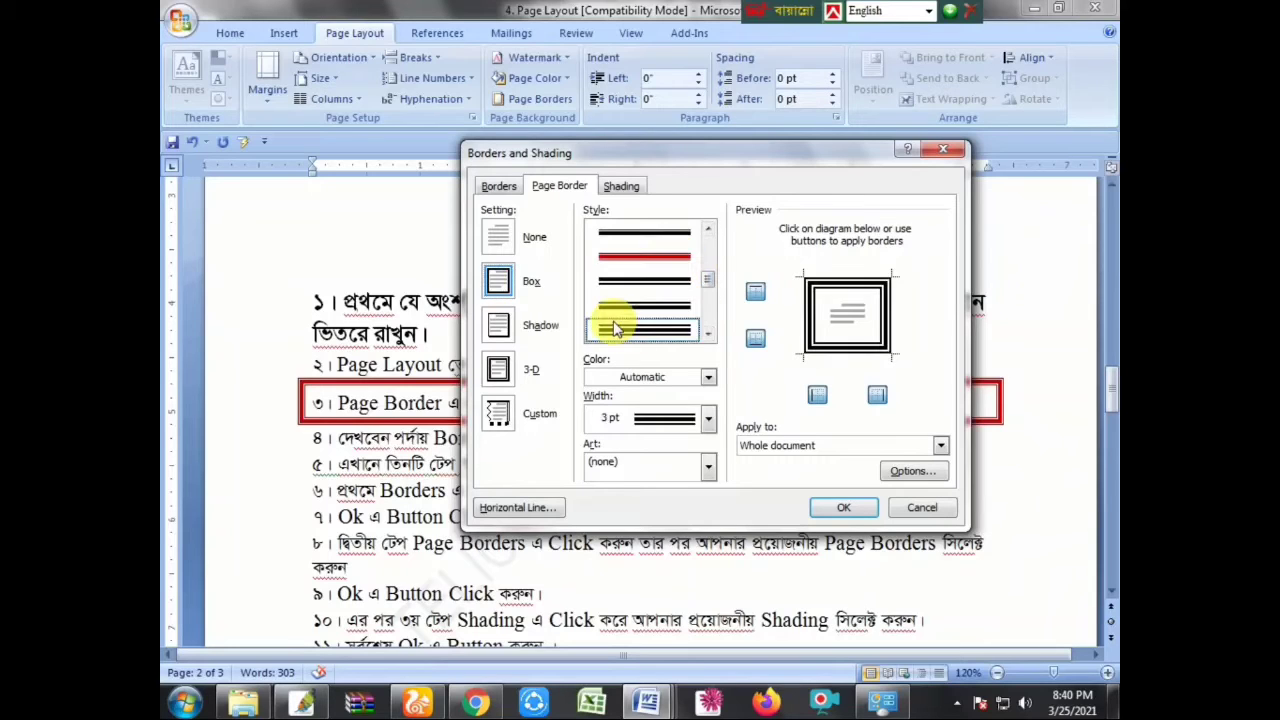
pyautogui.click(636, 380)
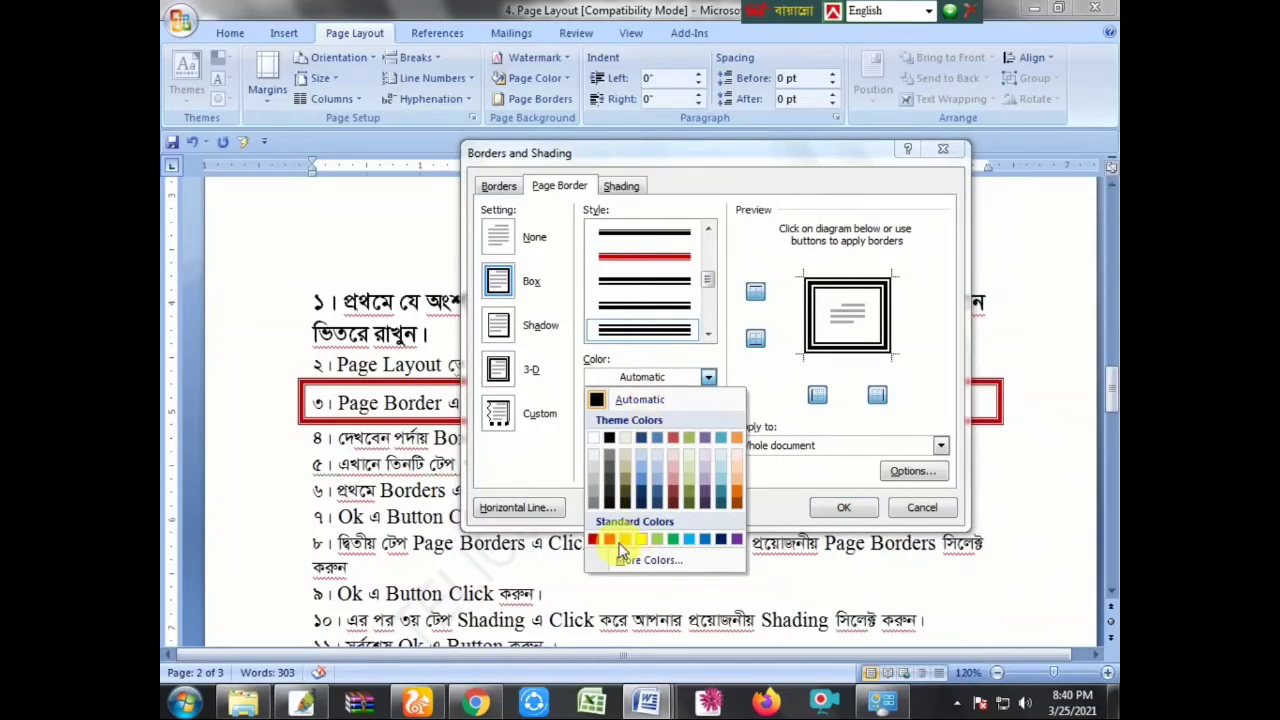
pyautogui.click(738, 540)
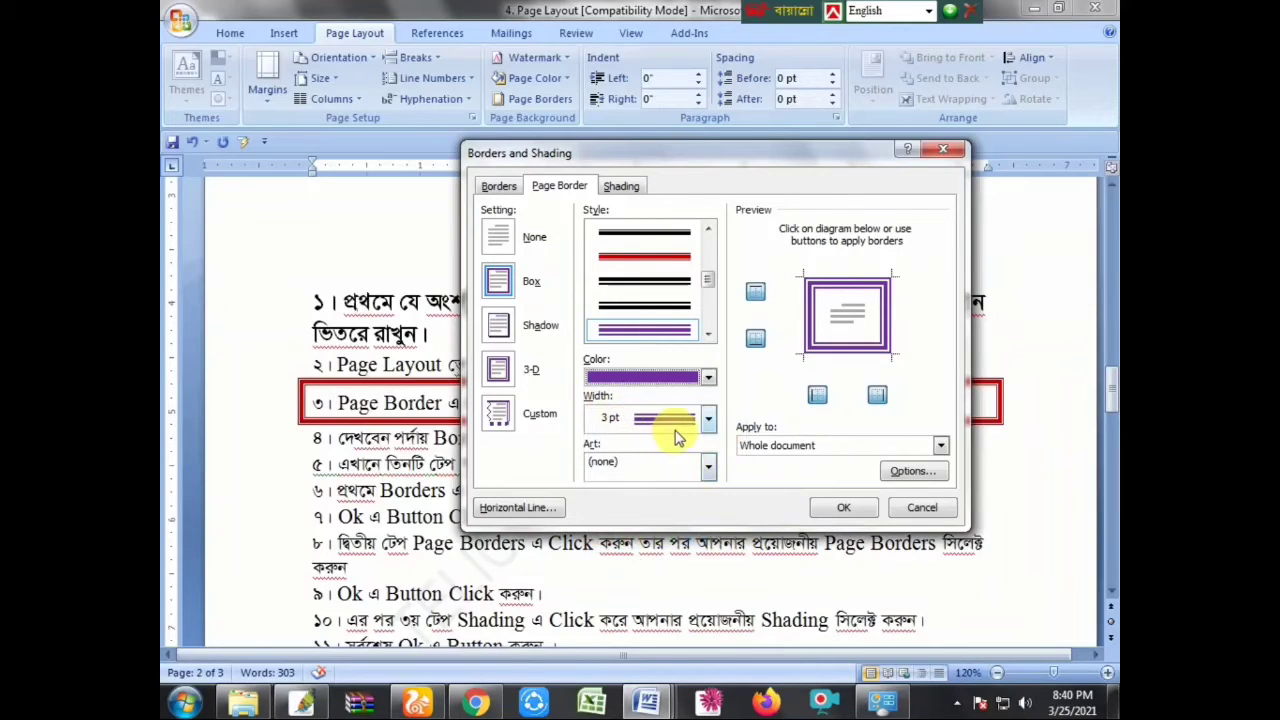
pyautogui.click(675, 421)
pyautogui.click(677, 620)
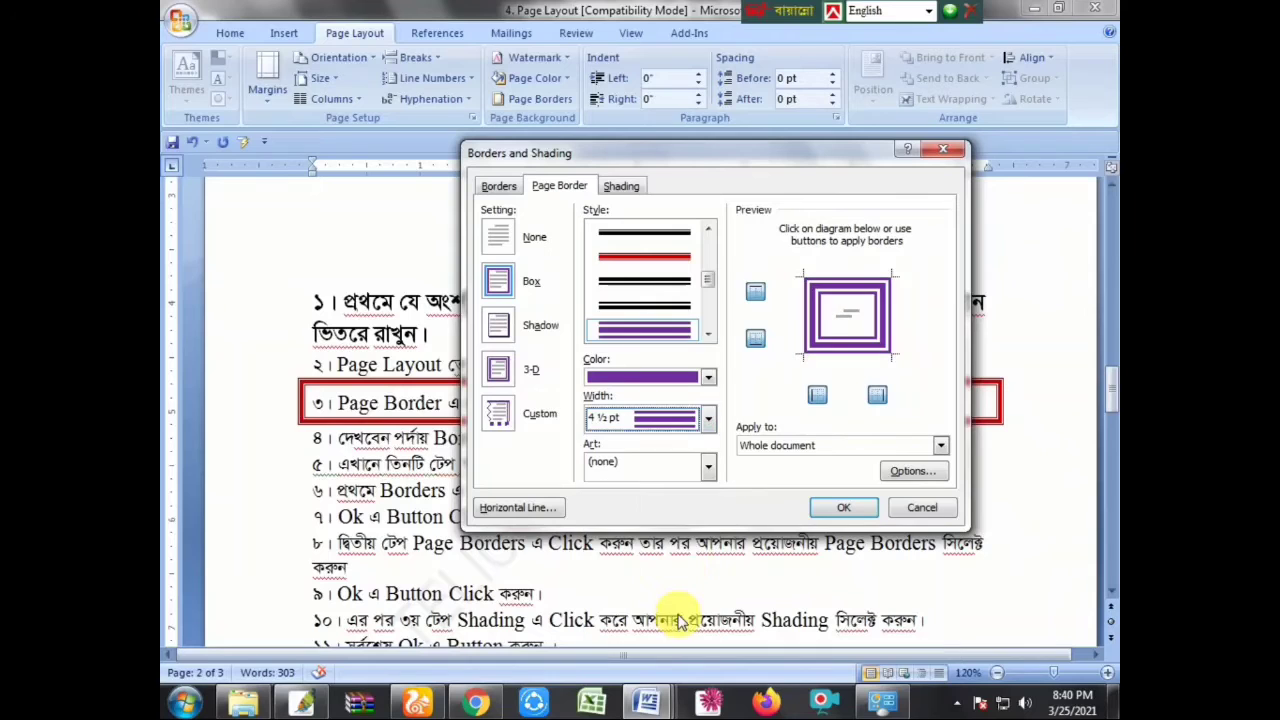
pyautogui.click(843, 507)
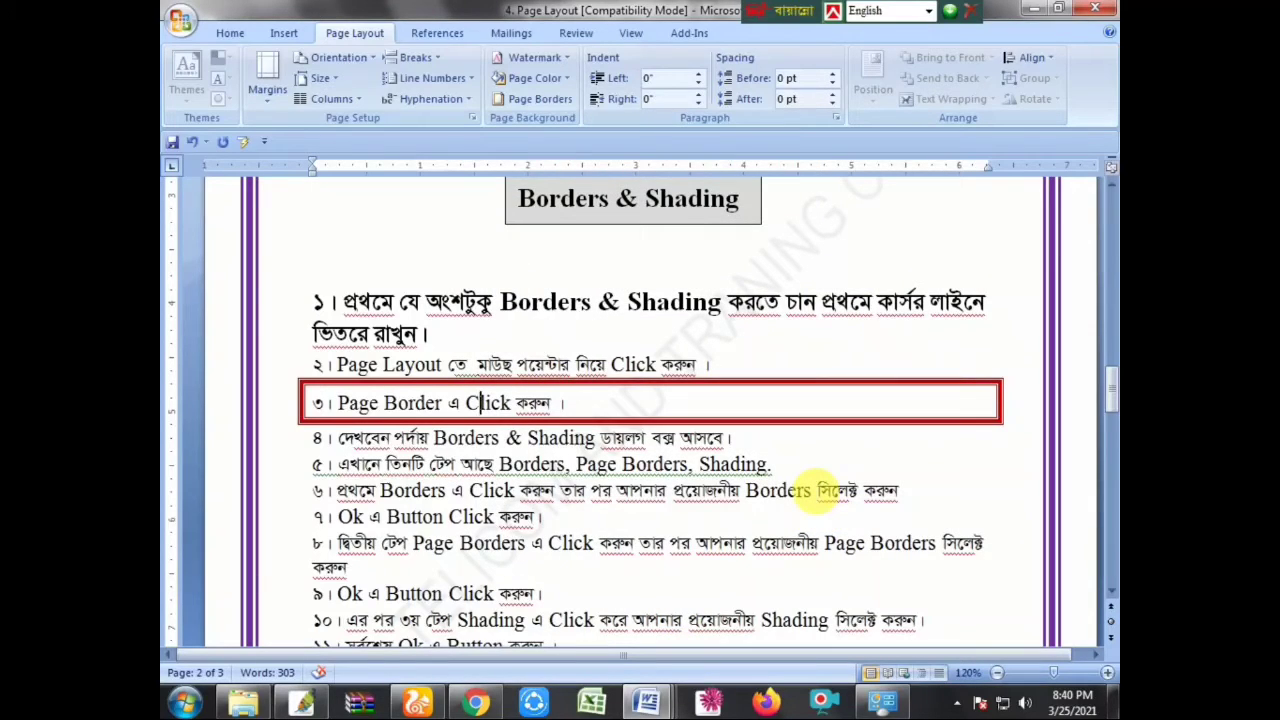
pyautogui.scroll(4, 891, 477)
pyautogui.scroll(-1, 900, 464)
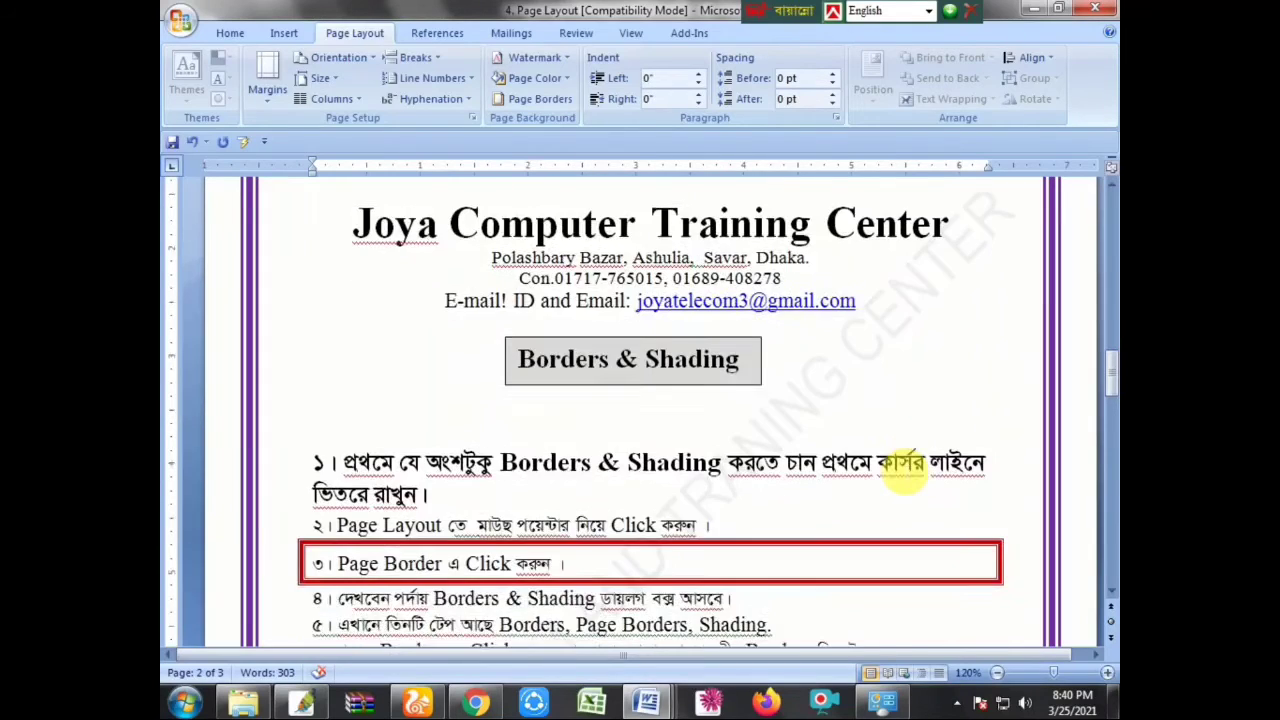
pyautogui.scroll(2, 905, 465)
pyautogui.scroll(5, 912, 467)
pyautogui.scroll(5, 912, 467)
pyautogui.scroll(5, 912, 467)
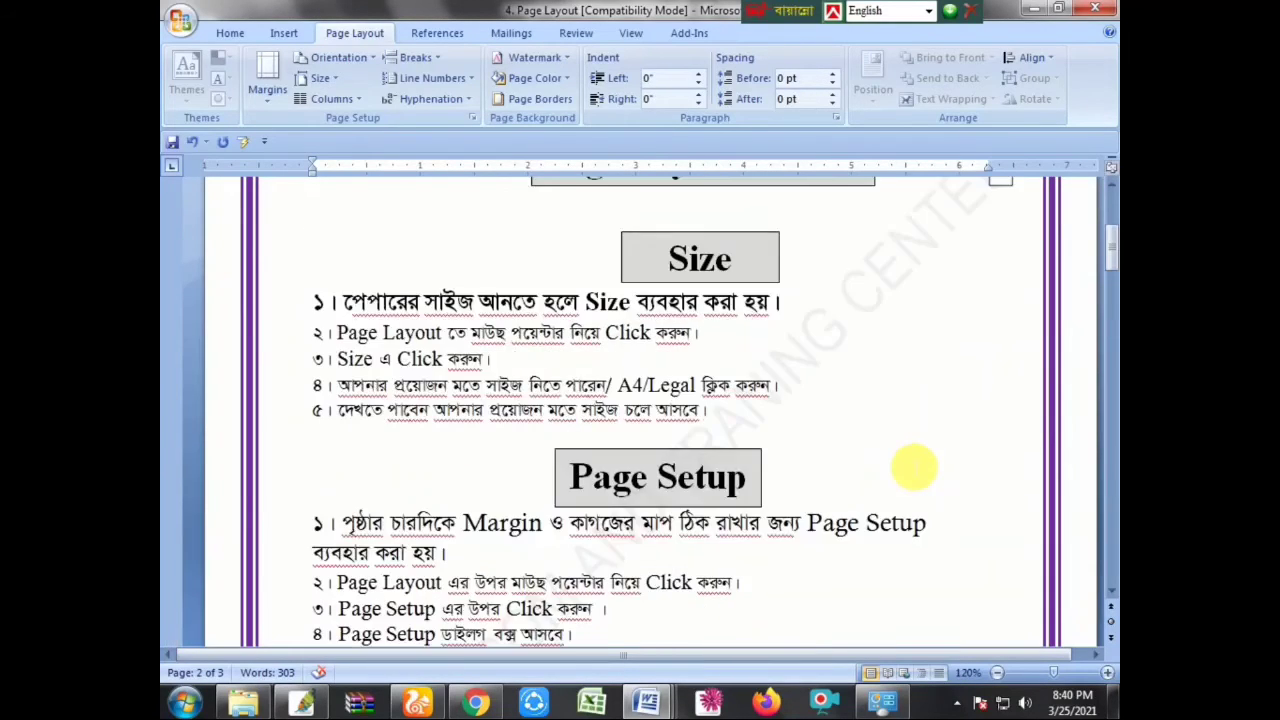
pyautogui.scroll(5, 913, 467)
pyautogui.scroll(-5, 913, 467)
pyautogui.scroll(-5, 910, 460)
pyautogui.scroll(-5, 910, 460)
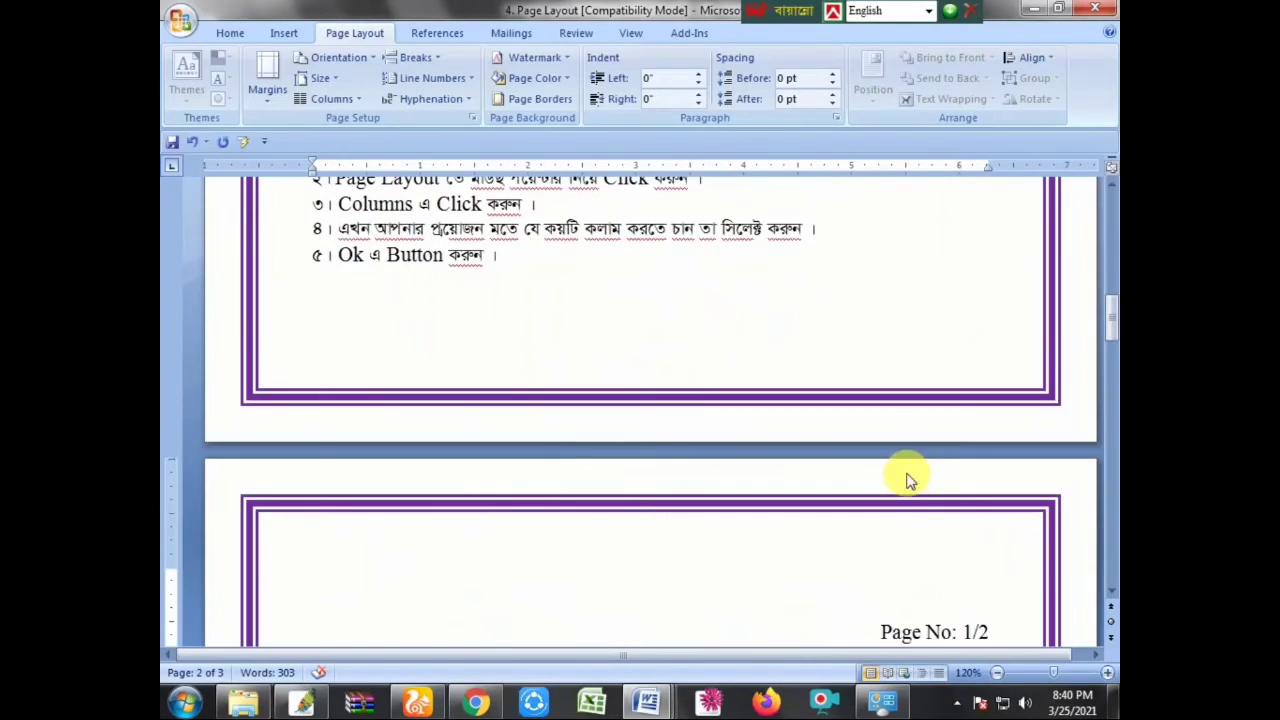
pyautogui.scroll(-7, 912, 470)
pyautogui.scroll(-5, 914, 481)
pyautogui.scroll(-3, 912, 484)
pyautogui.scroll(-5, 910, 486)
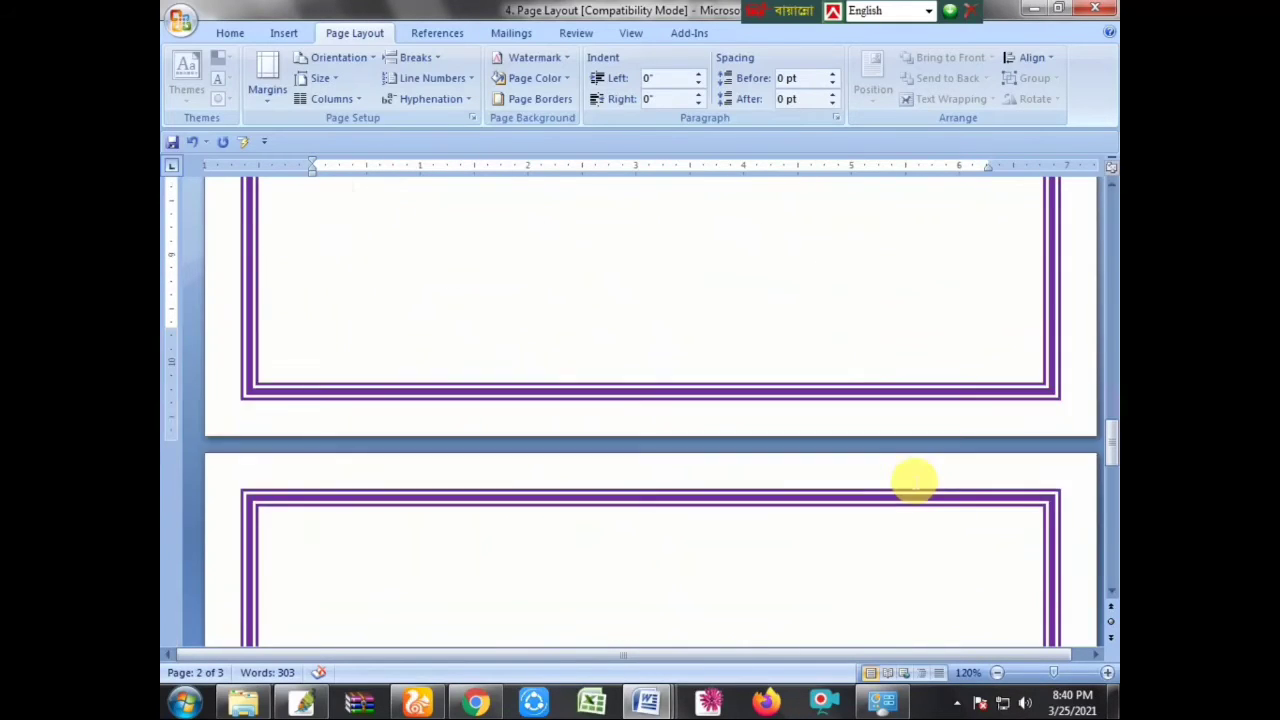
pyautogui.scroll(-5, 912, 484)
pyautogui.scroll(3, 914, 481)
pyautogui.scroll(2, 929, 466)
pyautogui.scroll(3, 929, 457)
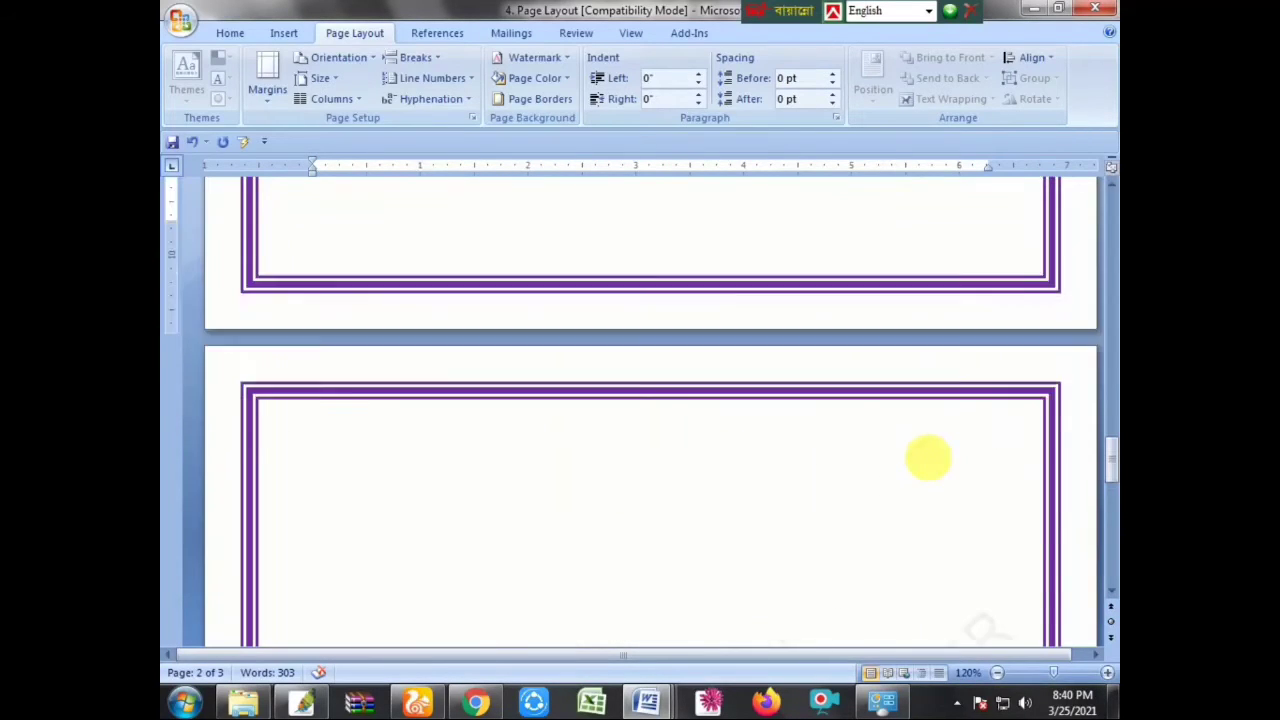
pyautogui.scroll(3, 935, 465)
pyautogui.scroll(3, 935, 465)
pyautogui.scroll(3, 935, 465)
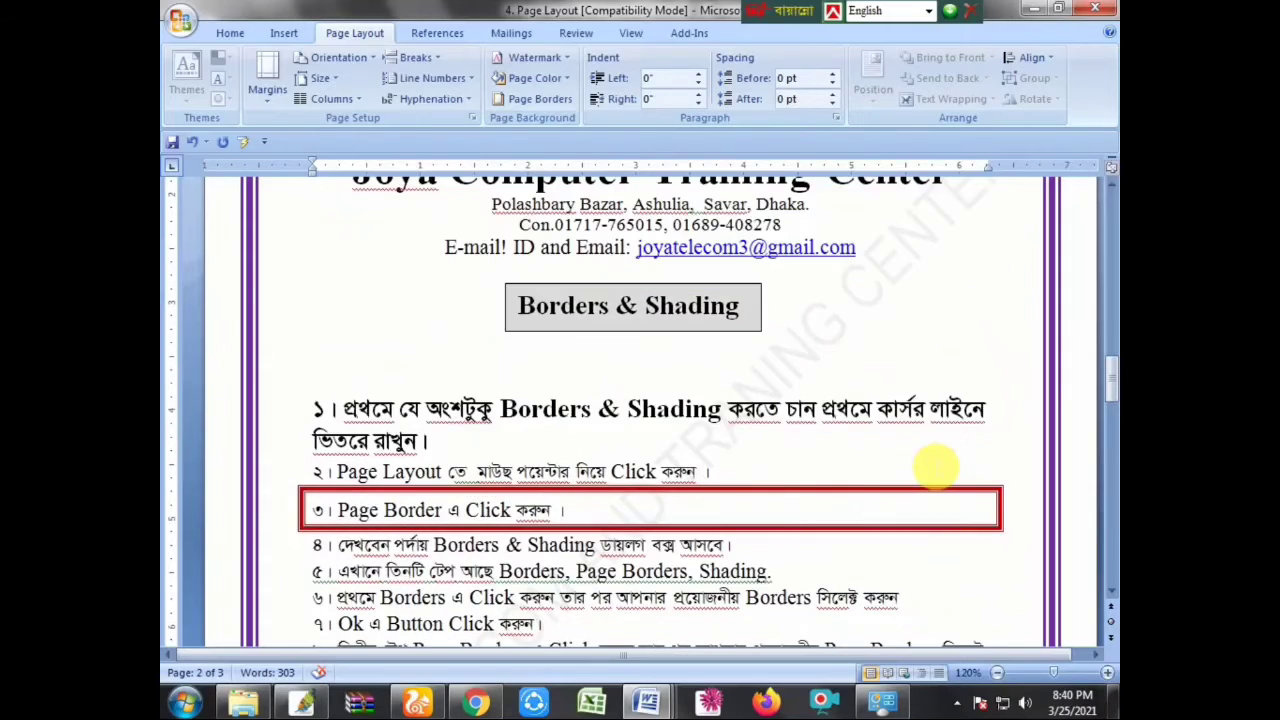
# Shade item ৫ with a light grey paragraph fill.
pyautogui.click(715, 510)
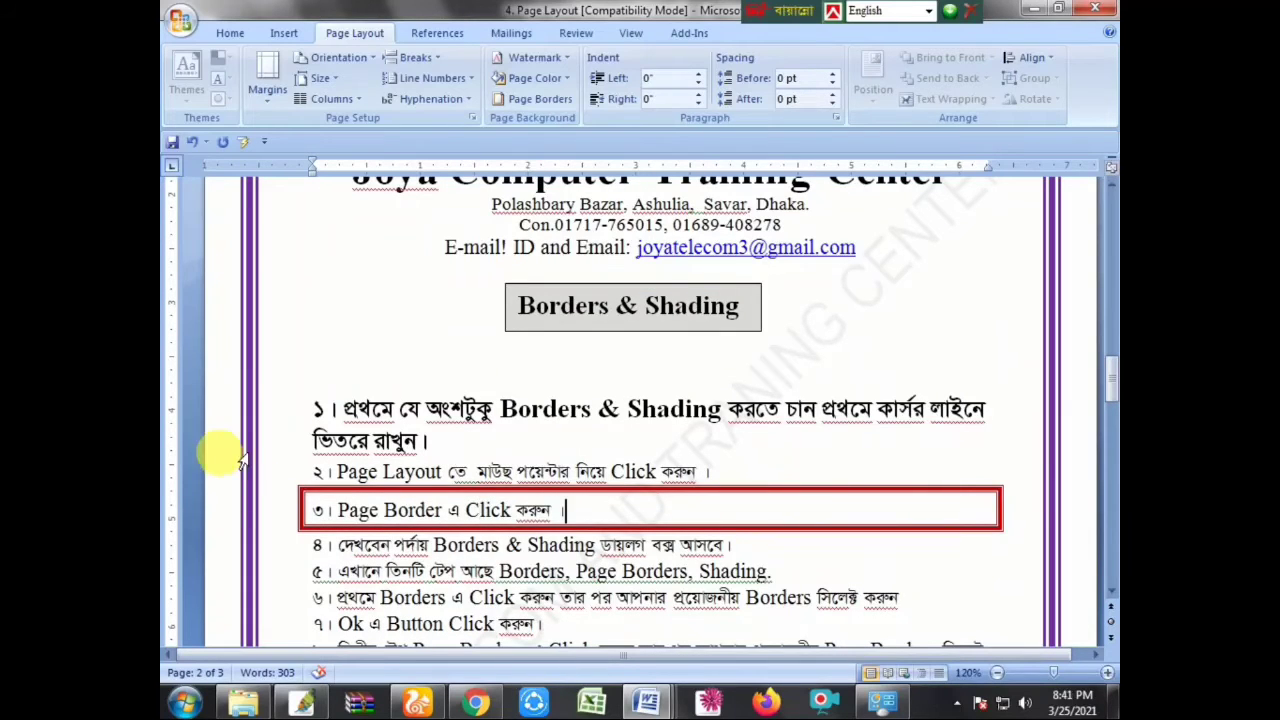
pyautogui.scroll(-2, 432, 535)
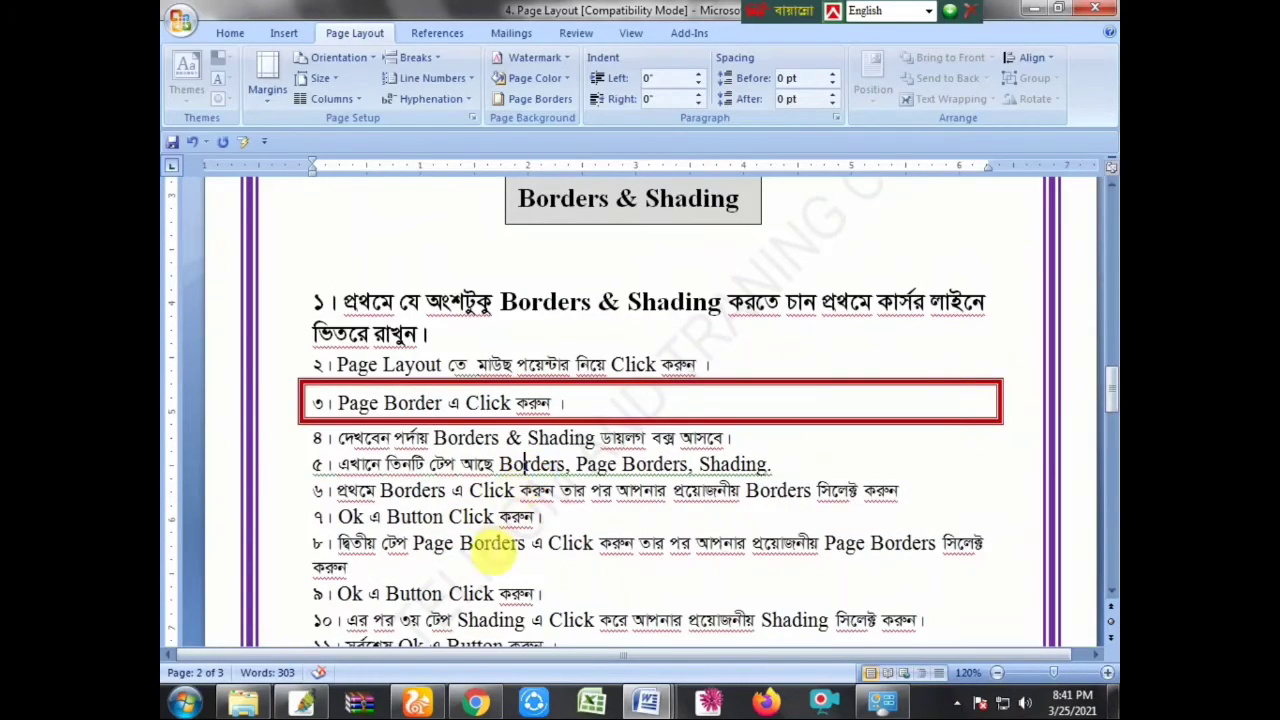
pyautogui.click(537, 98)
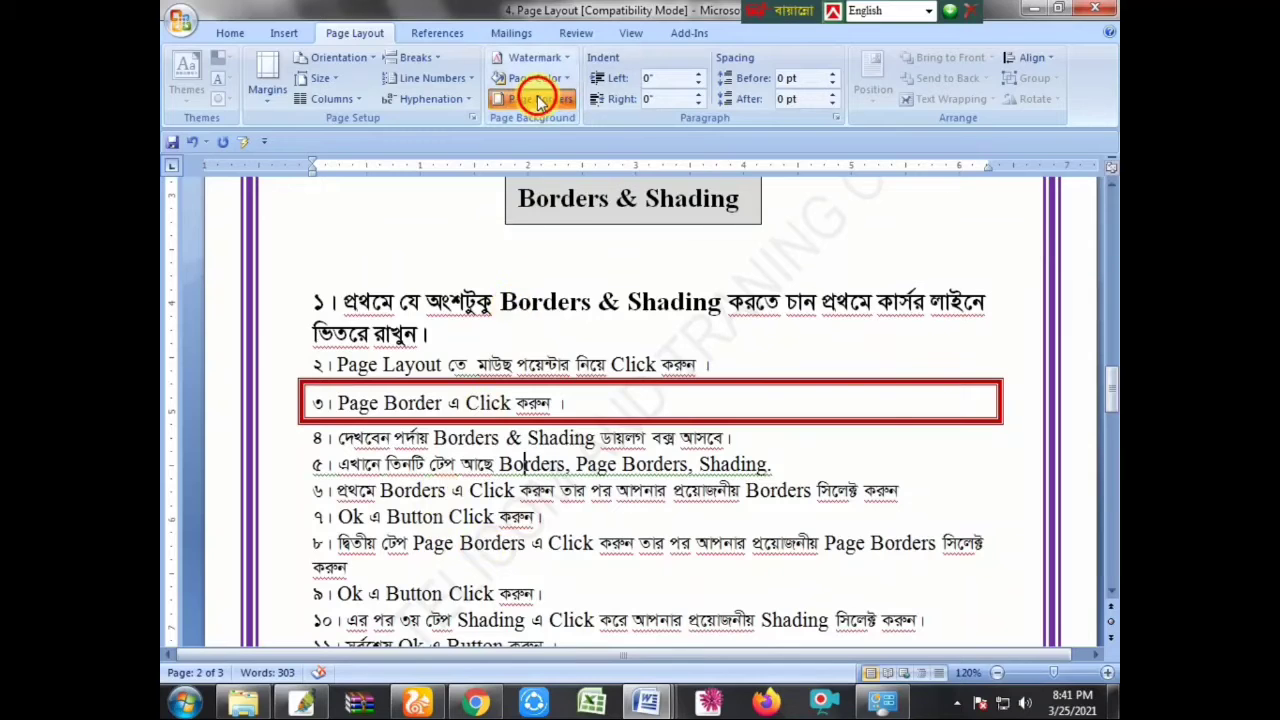
pyautogui.click(621, 186)
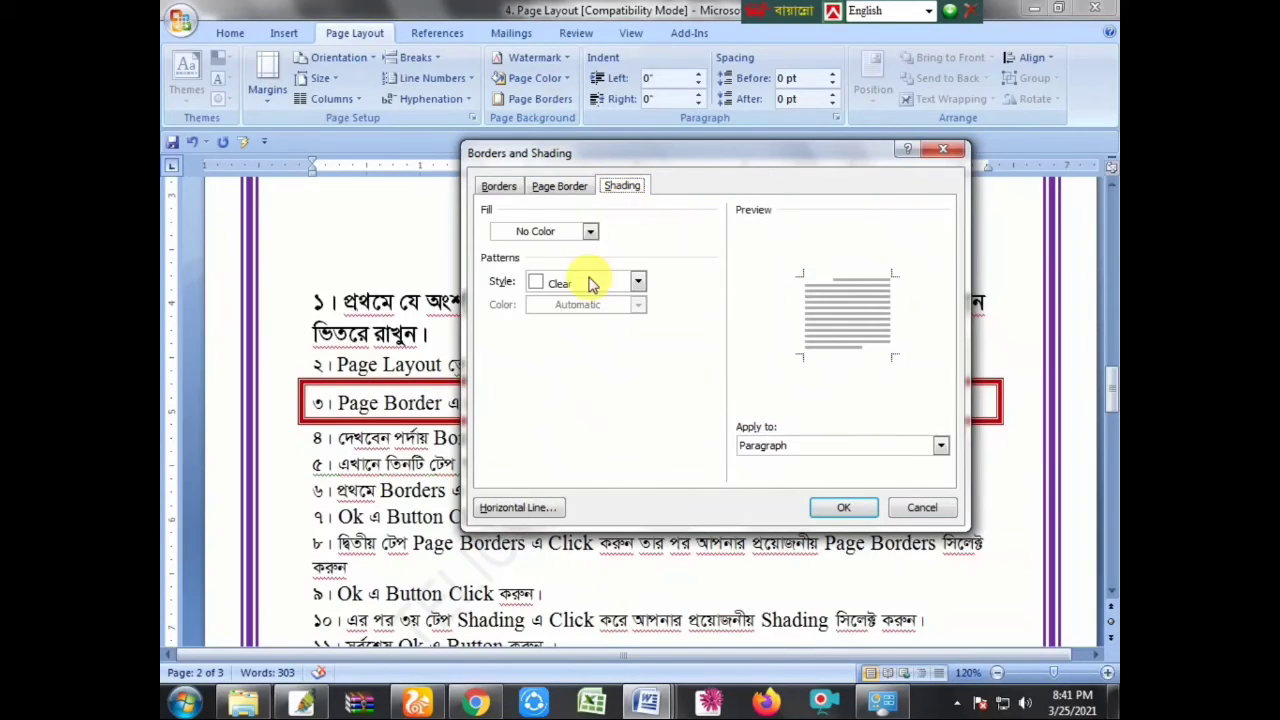
pyautogui.click(545, 231)
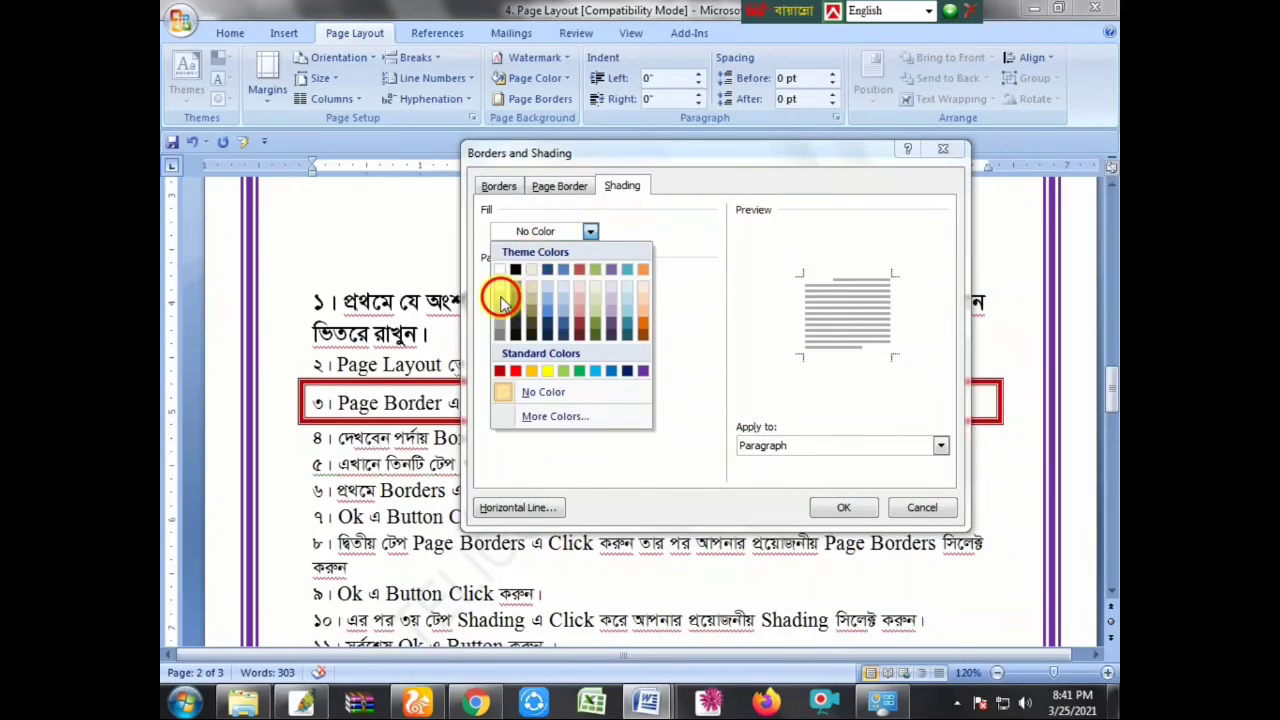
pyautogui.click(501, 300)
pyautogui.click(843, 507)
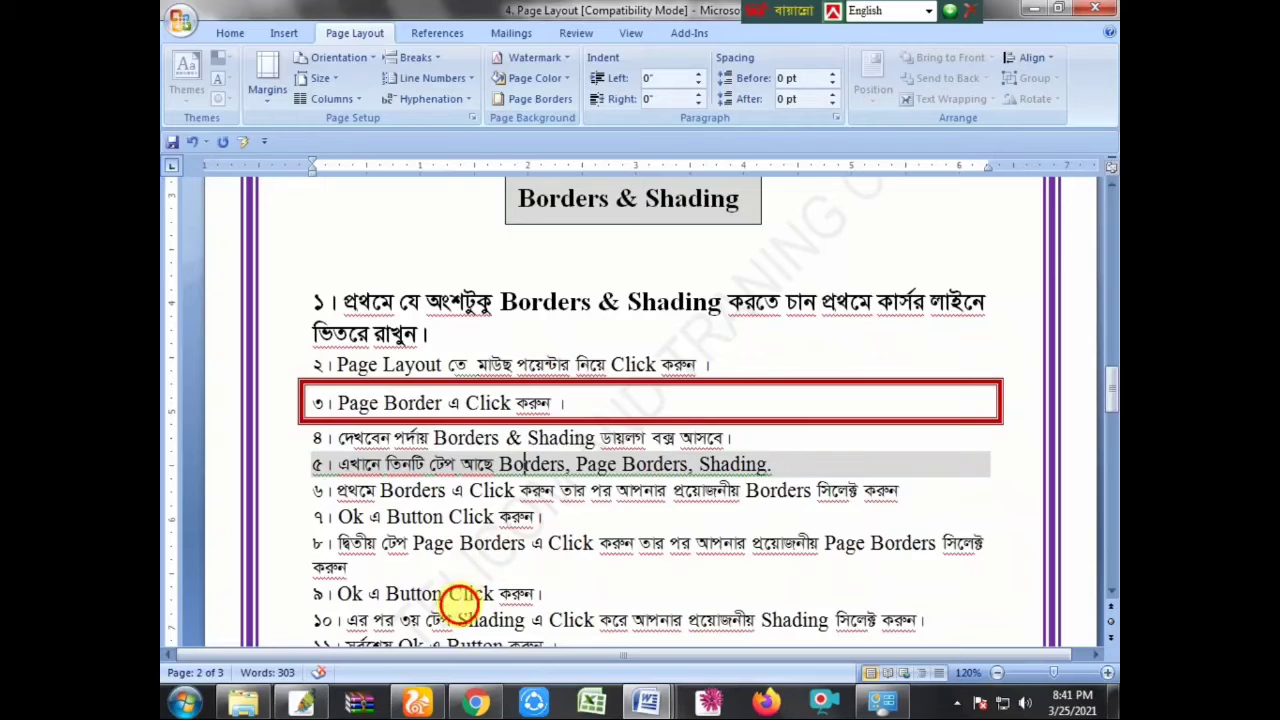
# Fill line ৯ ('Ok এ Button Click করুন') with light green paragraph shading.
pyautogui.click(527, 97)
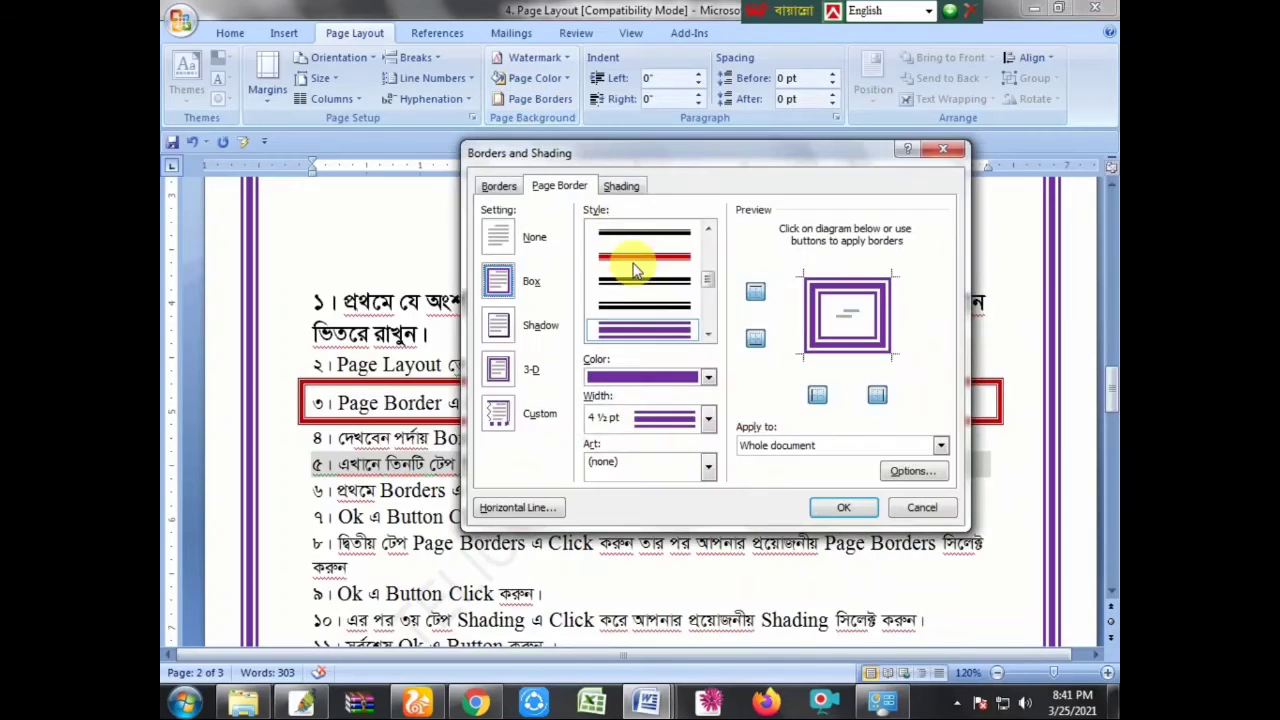
pyautogui.click(621, 185)
pyautogui.click(590, 231)
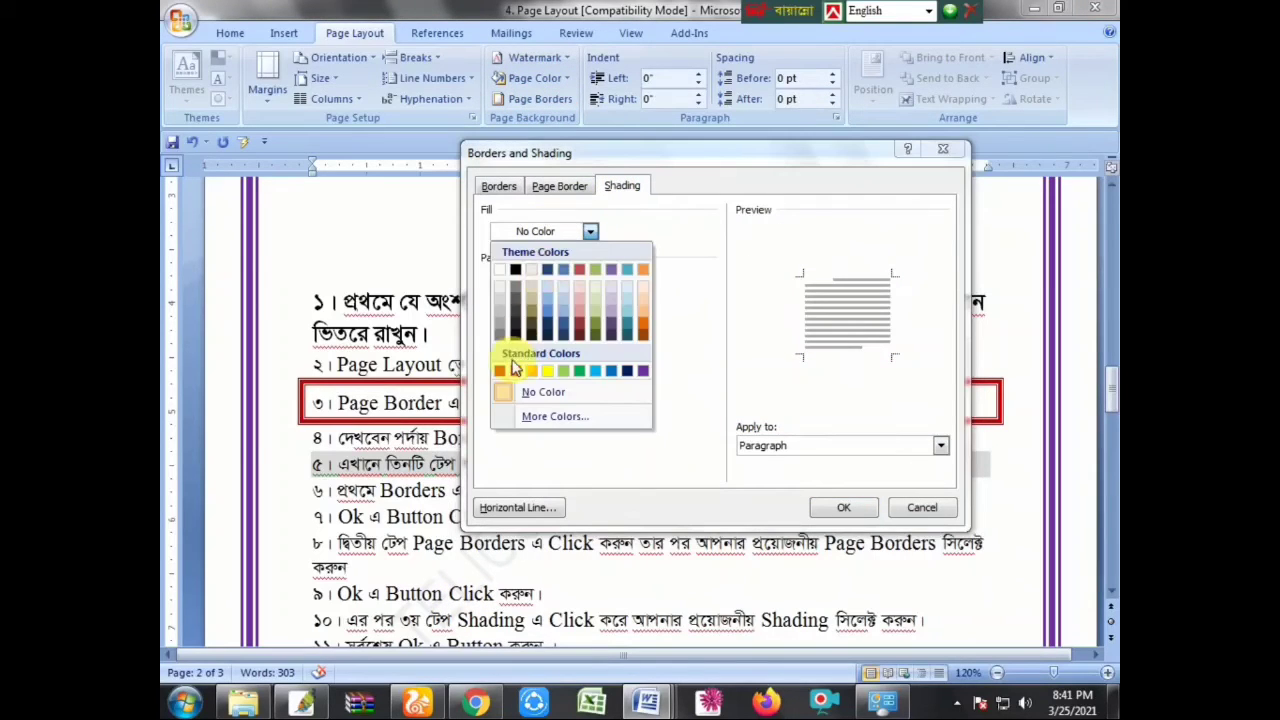
pyautogui.click(565, 371)
pyautogui.click(843, 510)
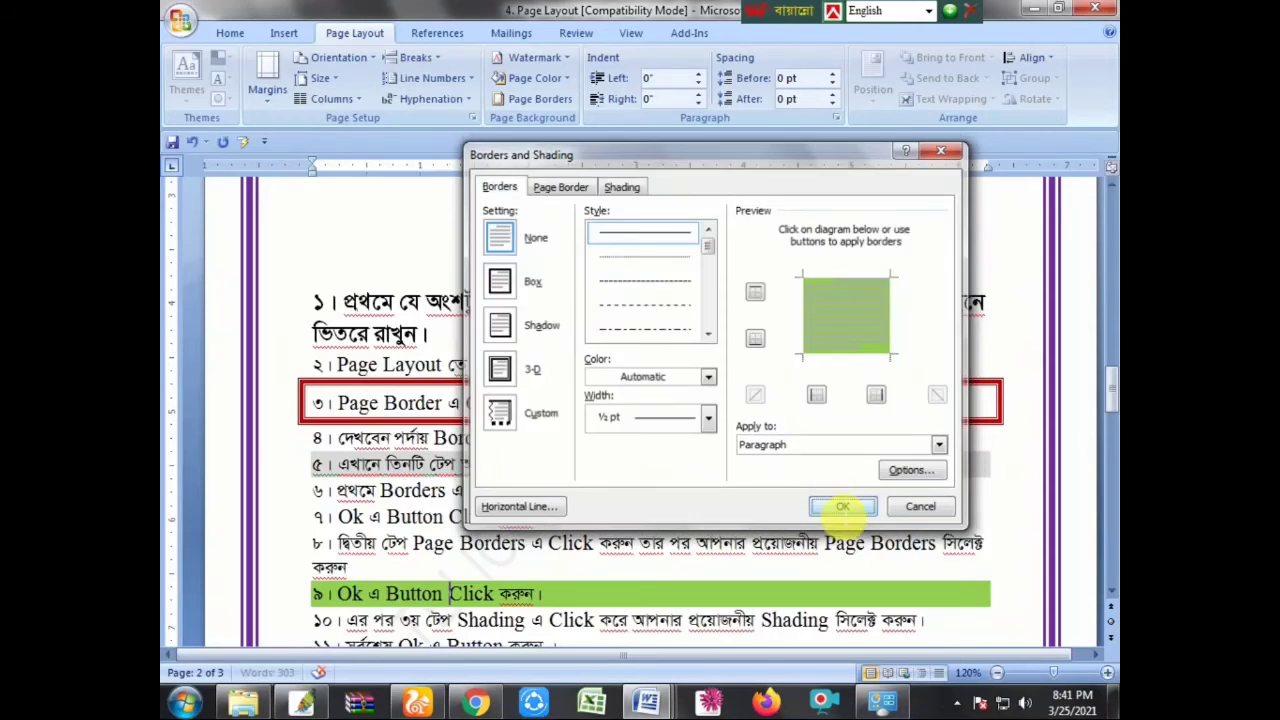
pyautogui.scroll(-1, 803, 548)
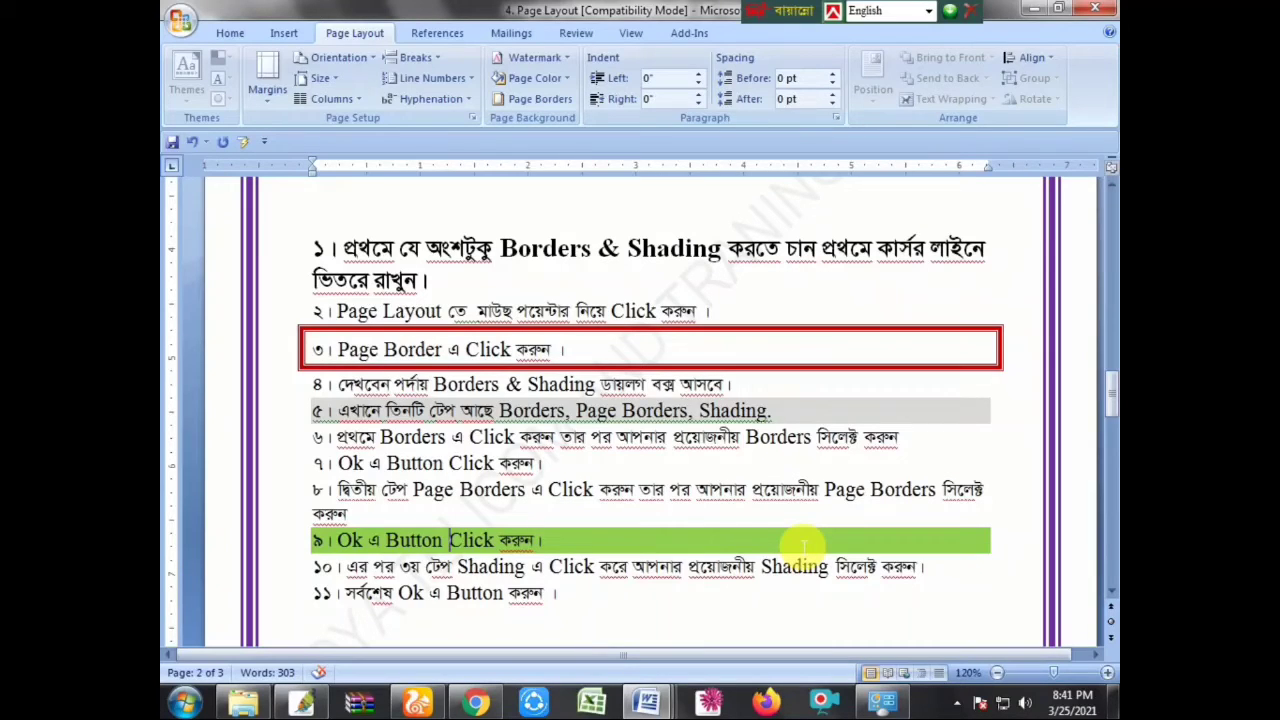
pyautogui.scroll(-2, 802, 544)
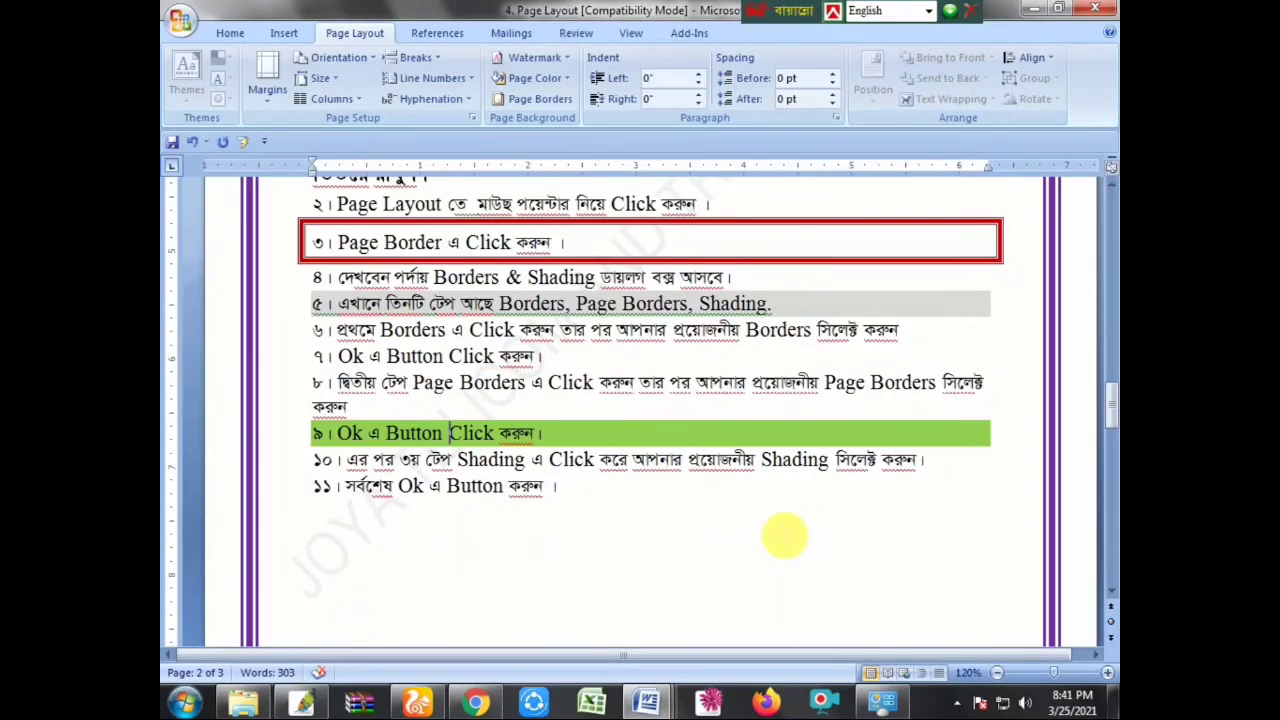
# Set line ৩'s paragraph border to None, removing its red box.
pyautogui.scroll(1, 786, 534)
pyautogui.scroll(3, 775, 530)
pyautogui.scroll(-2, 772, 528)
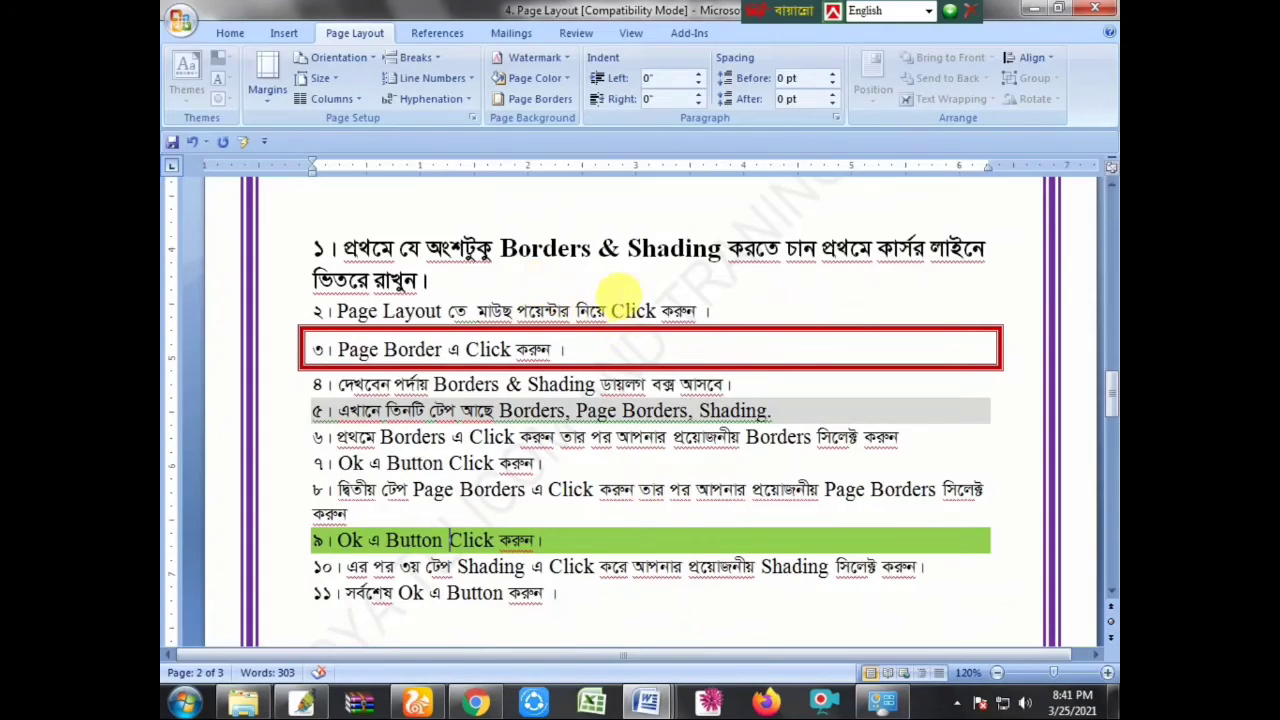
pyautogui.click(530, 98)
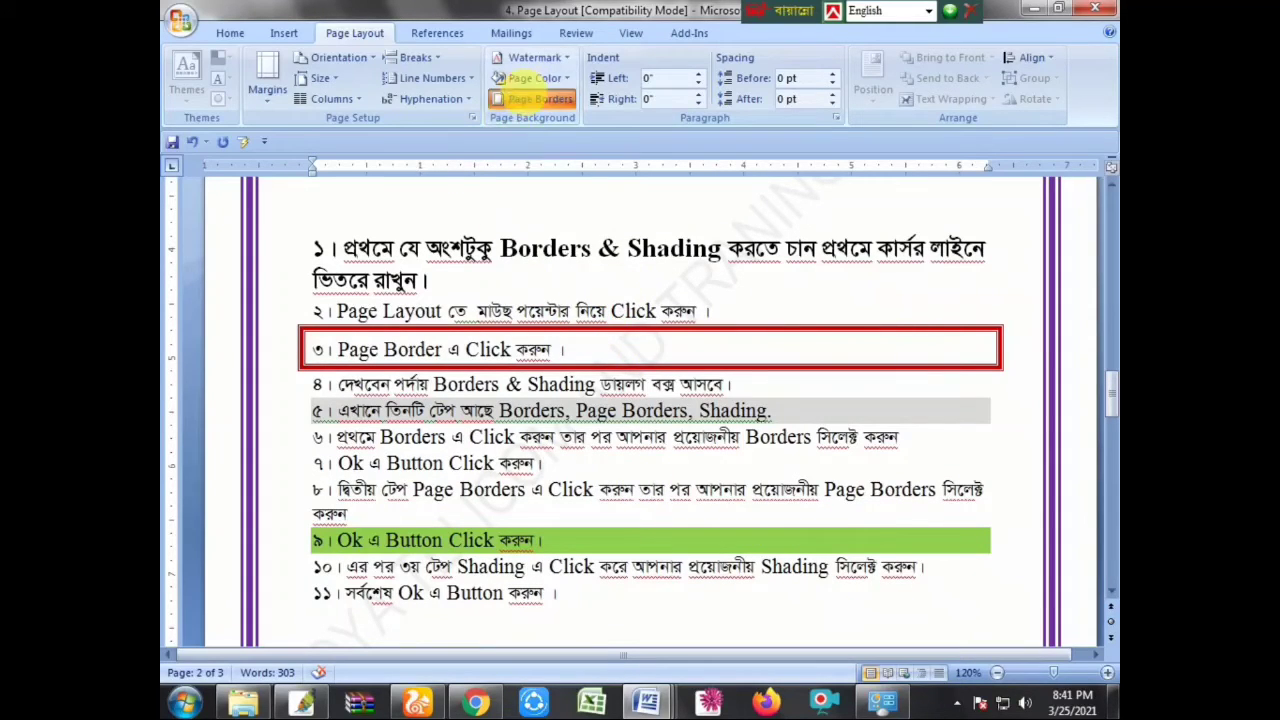
pyautogui.click(503, 187)
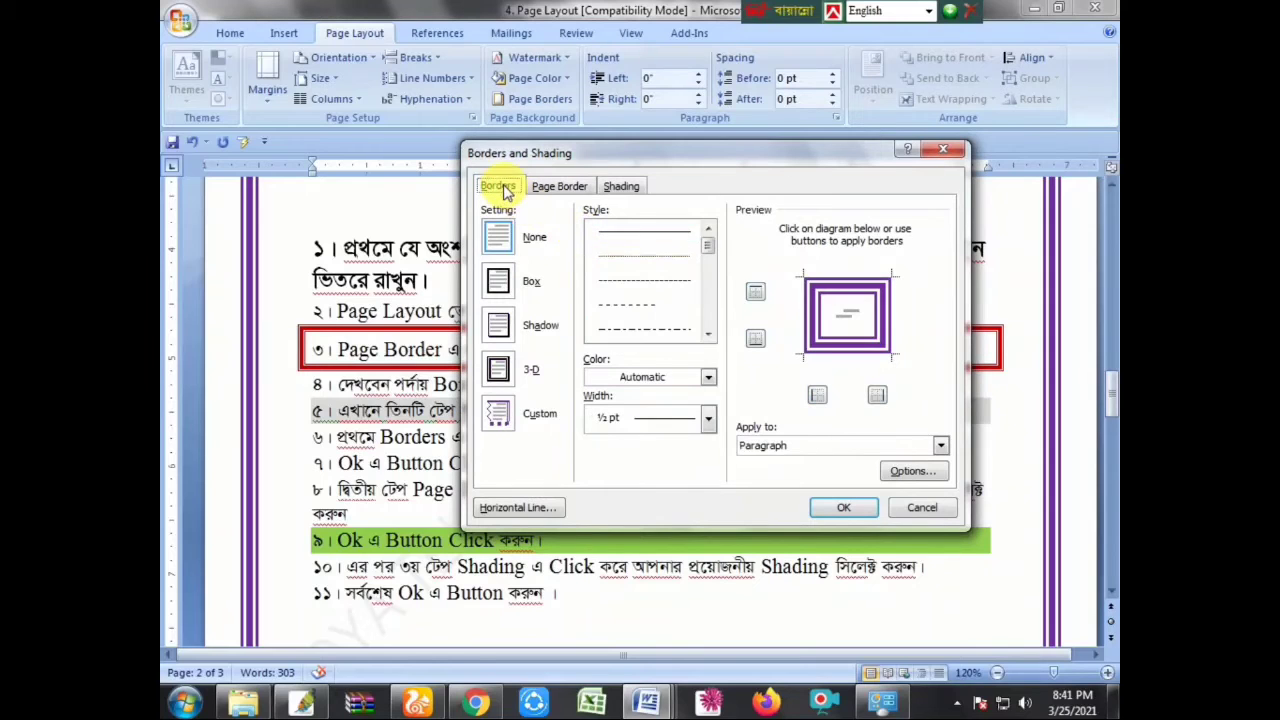
pyautogui.click(943, 149)
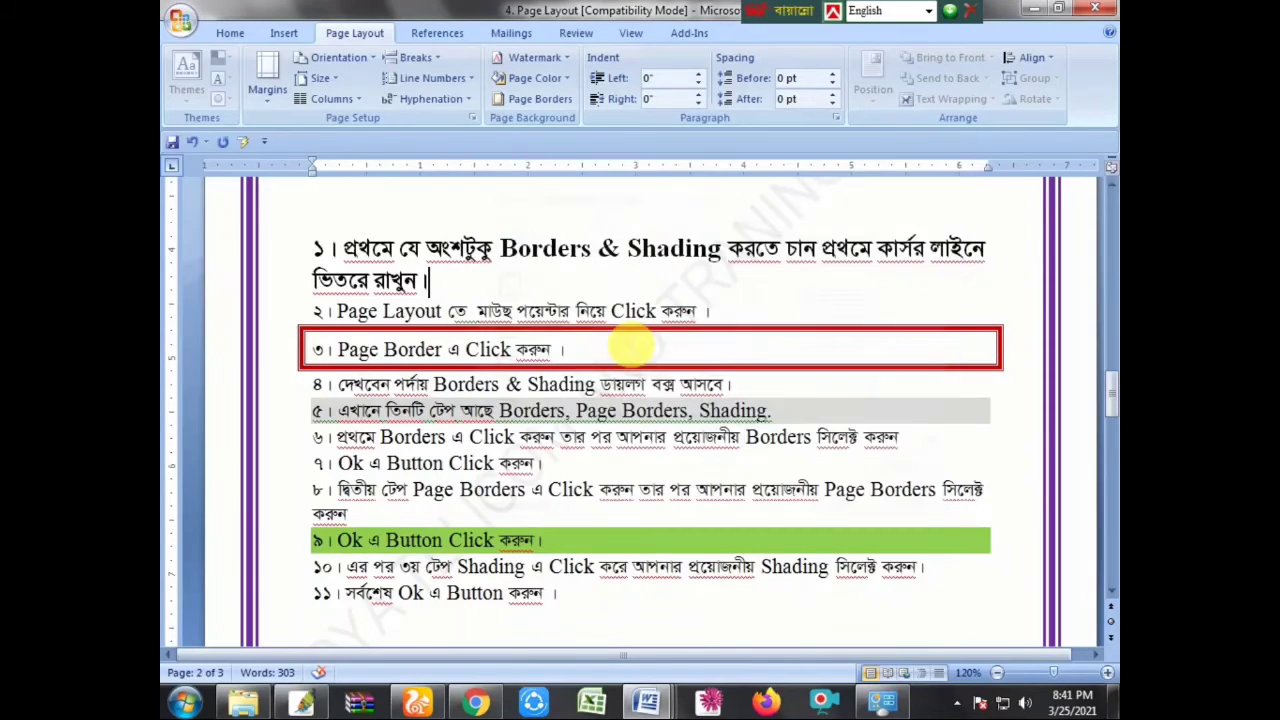
pyautogui.click(540, 98)
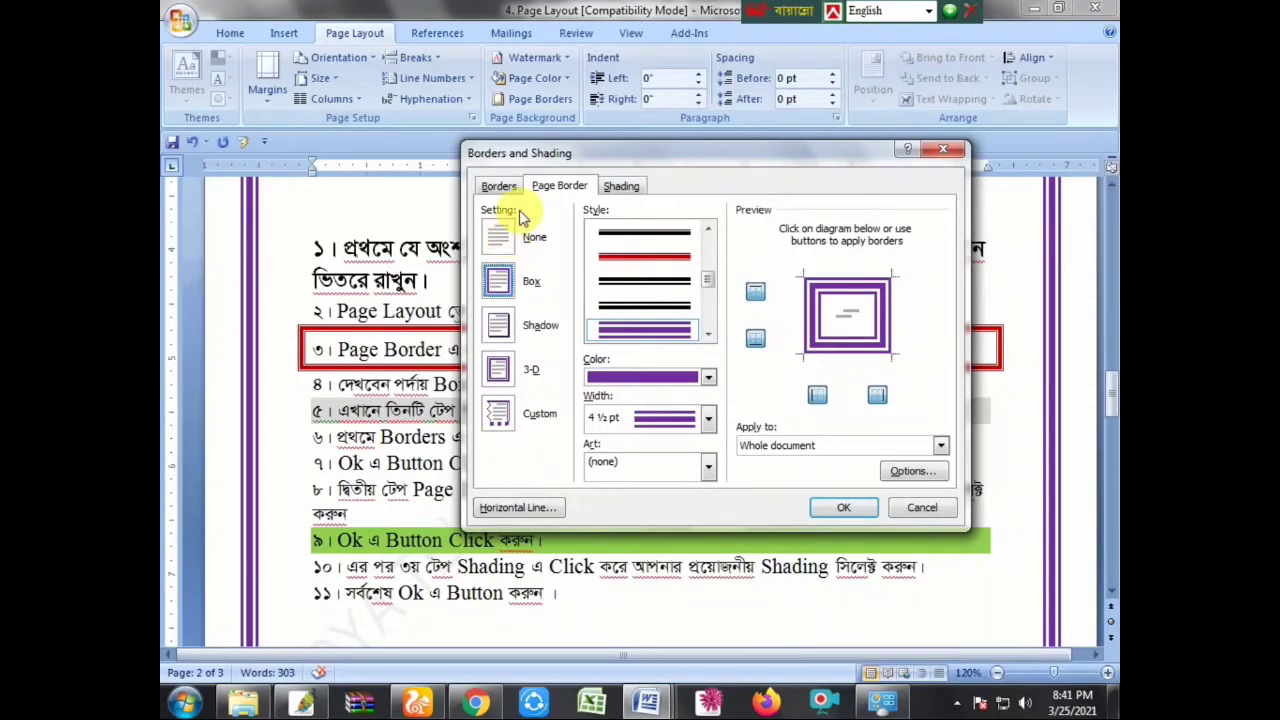
pyautogui.click(498, 186)
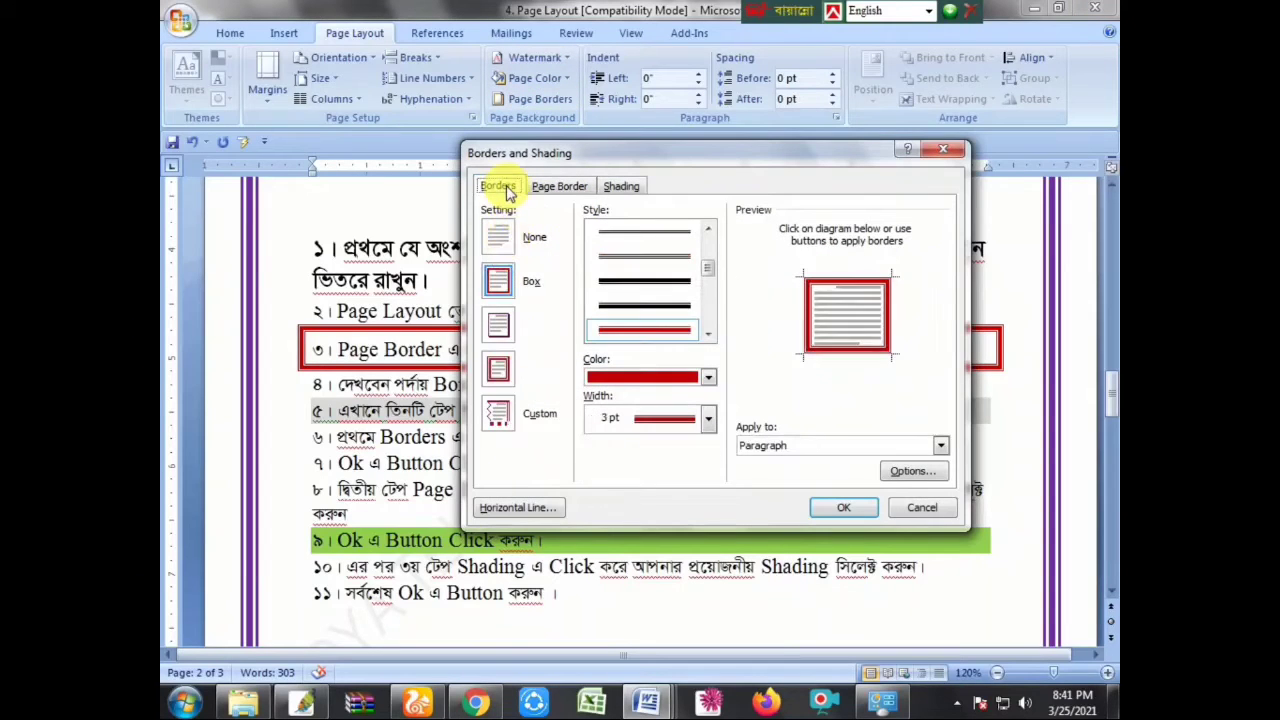
pyautogui.click(500, 238)
pyautogui.click(842, 511)
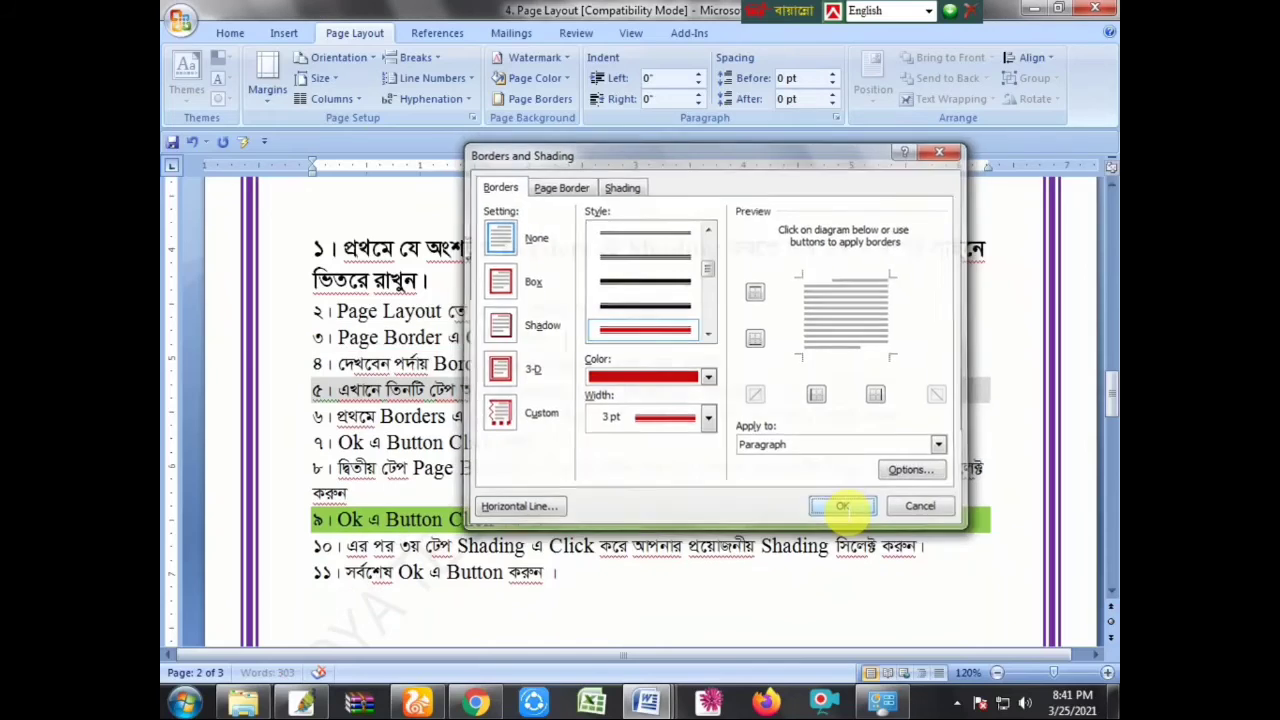
# Set item ৫'s shading fill to No Color, clearing the grey.
pyautogui.click(527, 103)
pyautogui.click(624, 186)
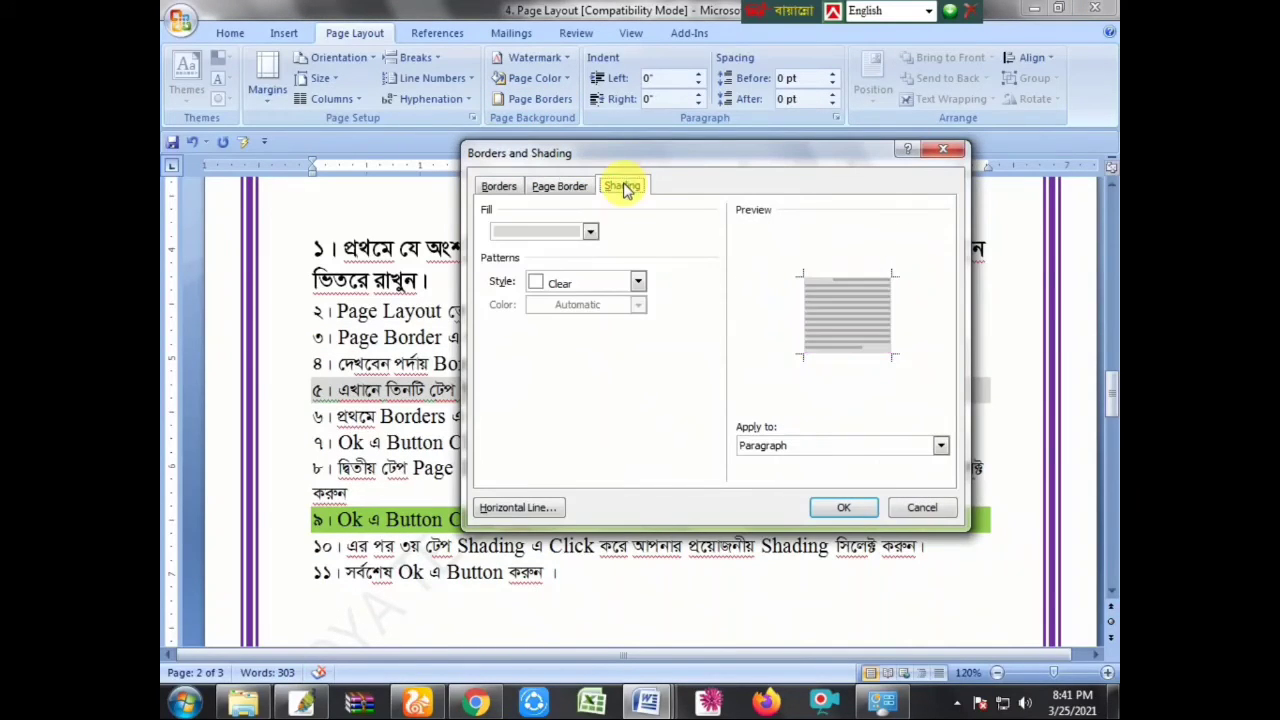
pyautogui.click(547, 234)
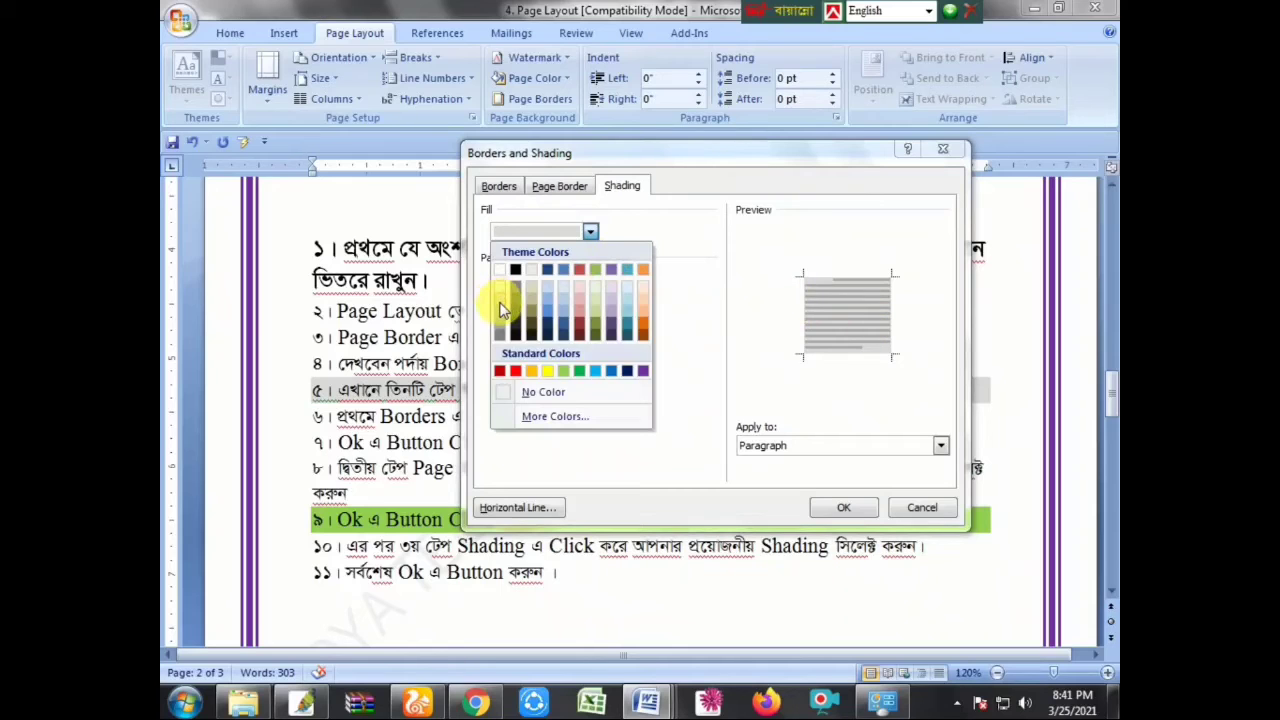
pyautogui.click(522, 392)
pyautogui.click(840, 508)
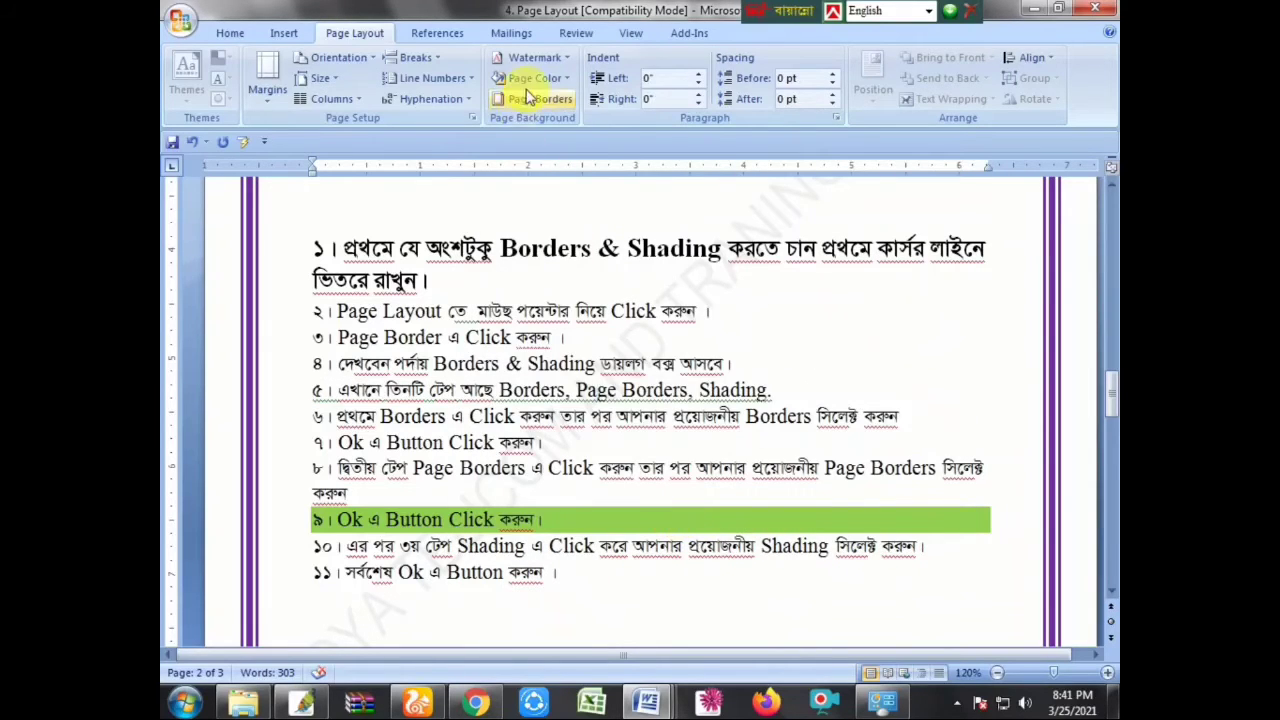
# Set line ৯'s shading fill to No Color, clearing the green.
pyautogui.click(528, 97)
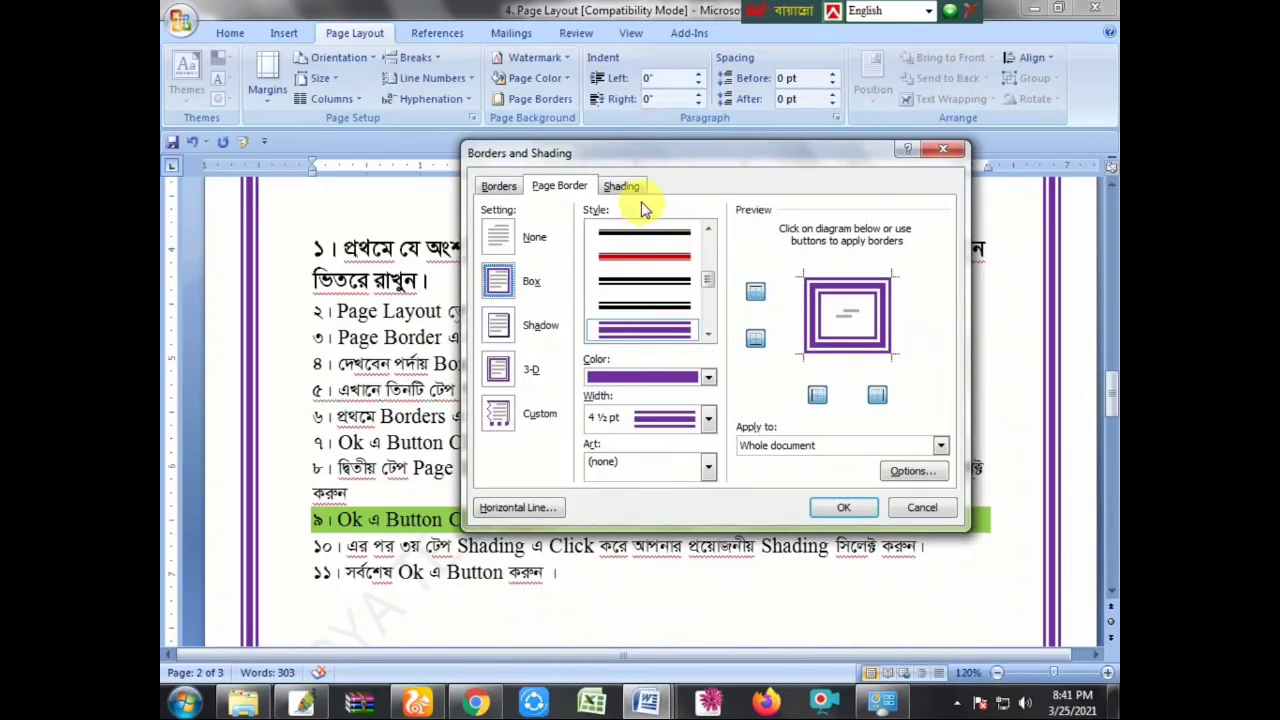
pyautogui.click(618, 188)
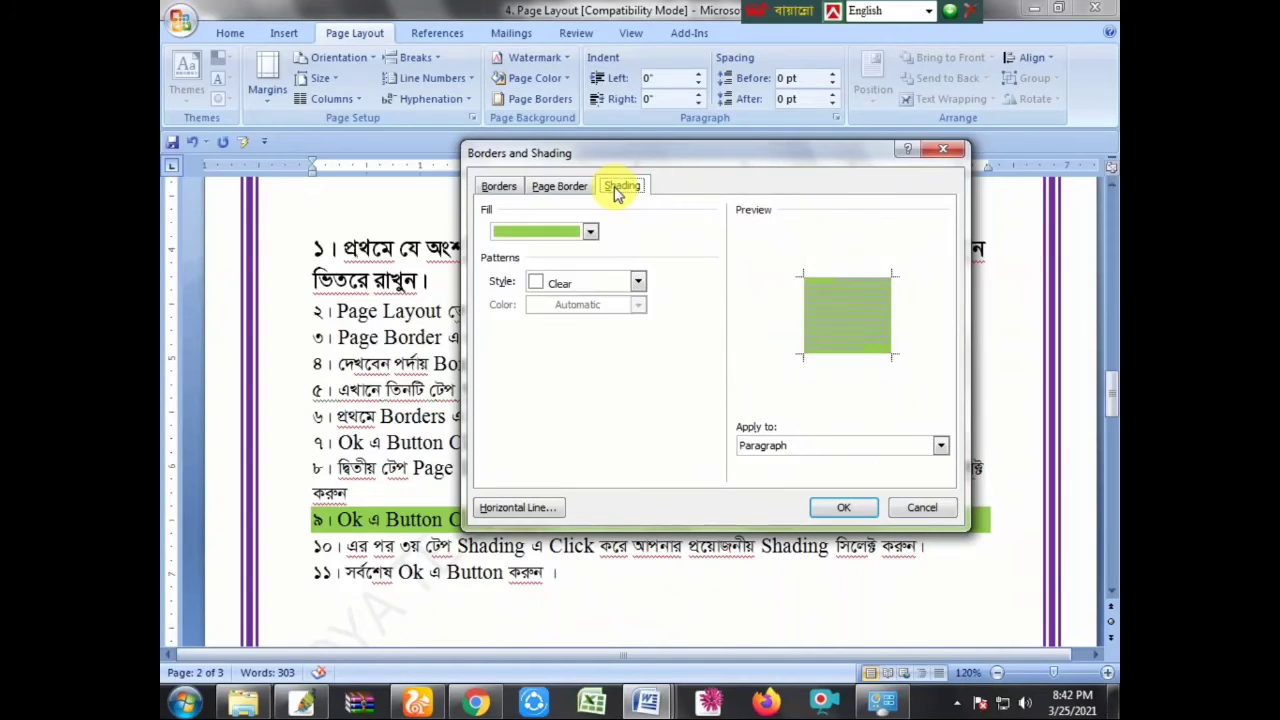
pyautogui.click(536, 232)
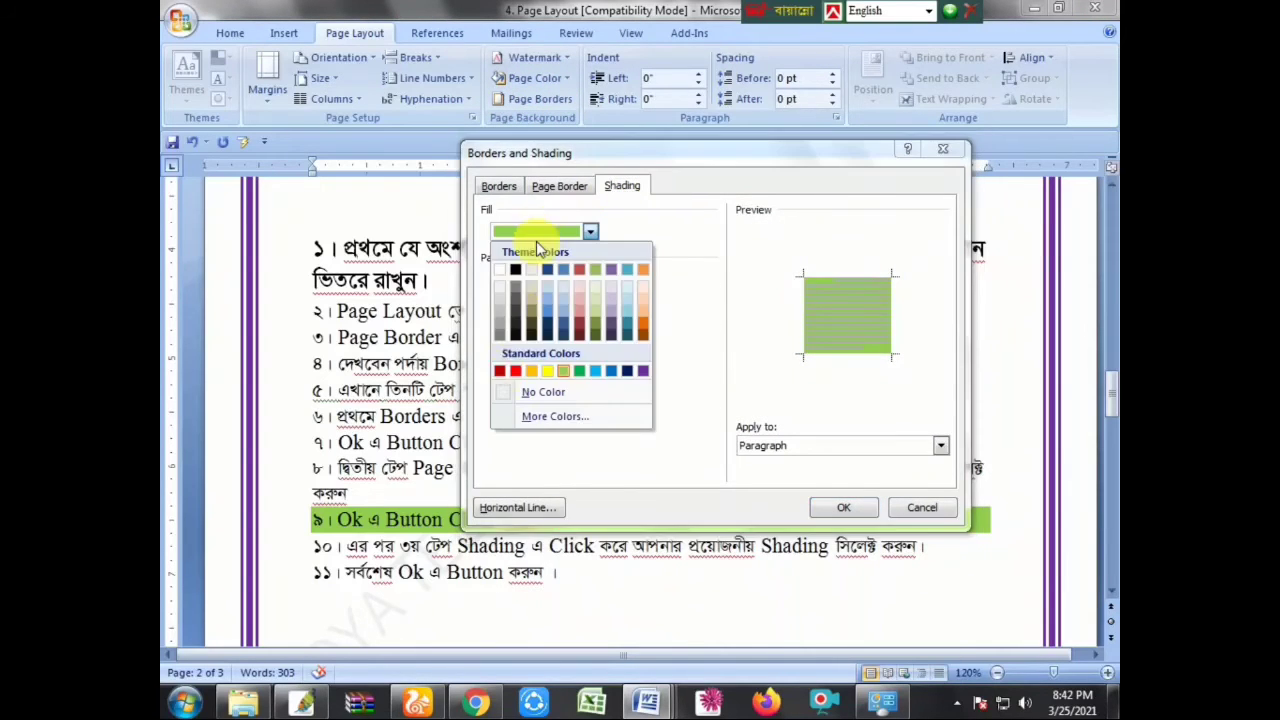
pyautogui.click(503, 400)
pyautogui.click(840, 510)
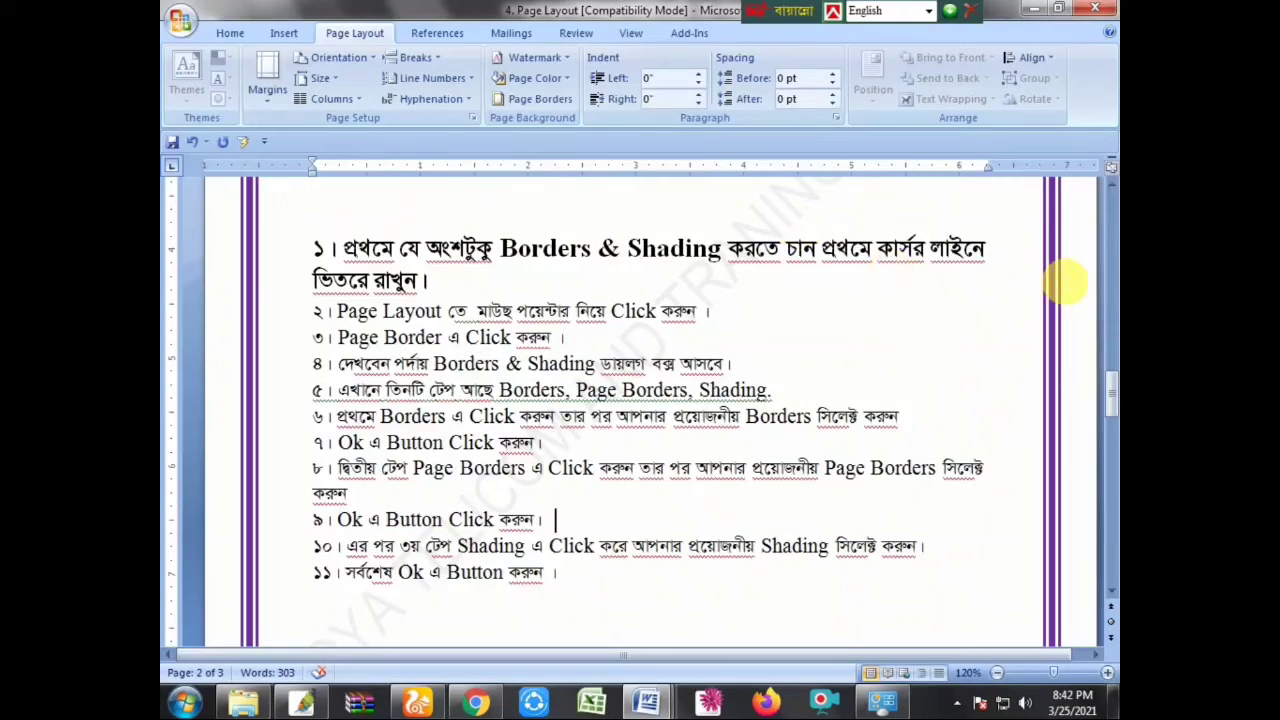
# Set the page border setting to None to drop the purple border.
pyautogui.click(535, 98)
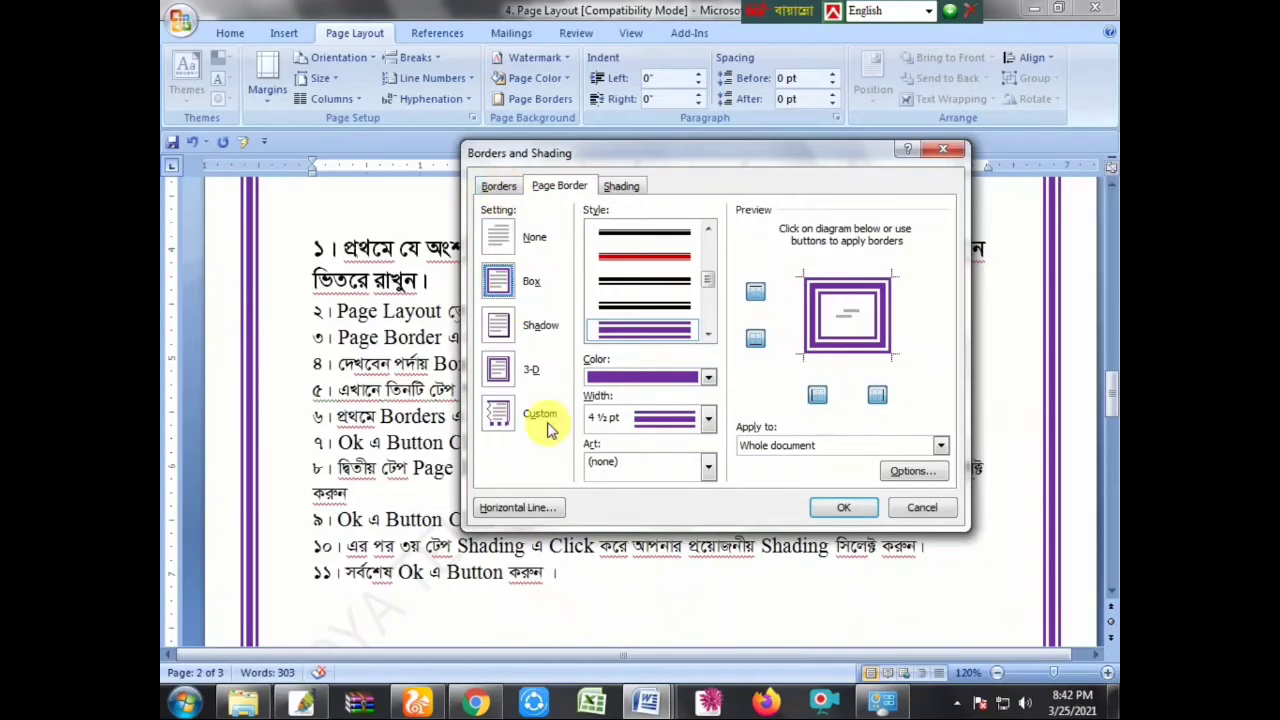
pyautogui.click(490, 237)
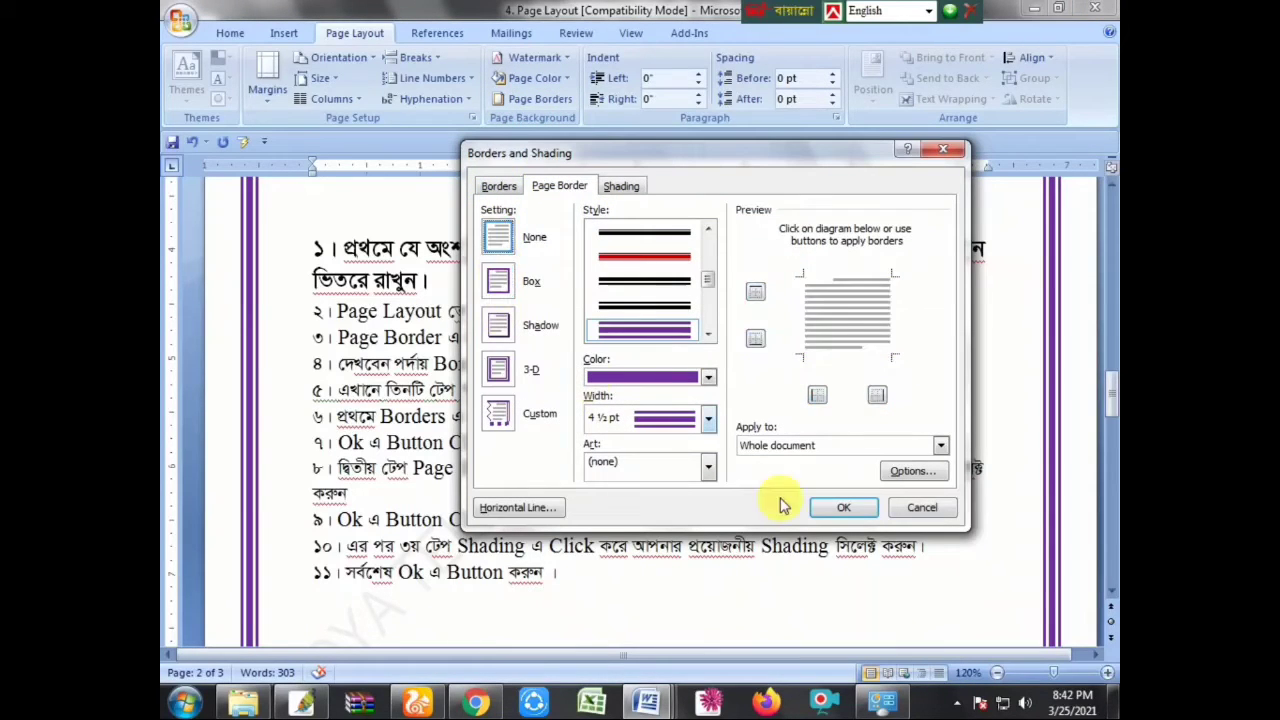
pyautogui.click(845, 507)
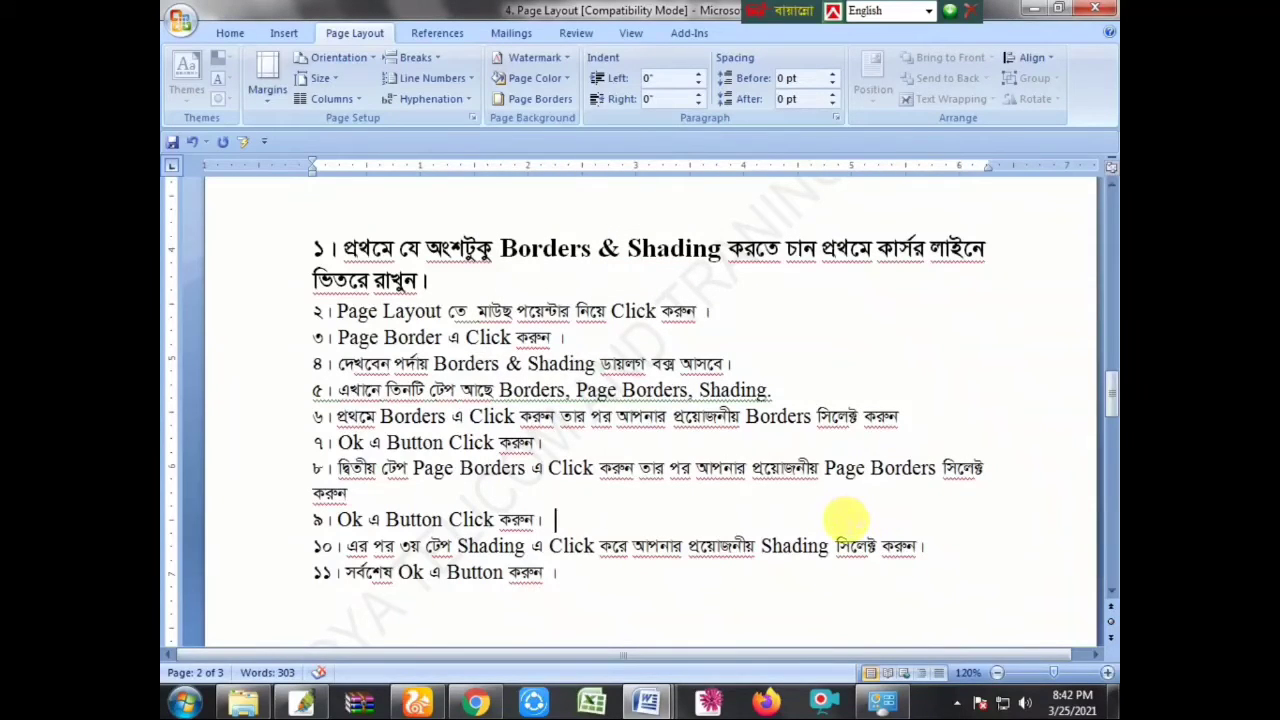
# Apply the red apple Art border around the document pages.
pyautogui.click(527, 98)
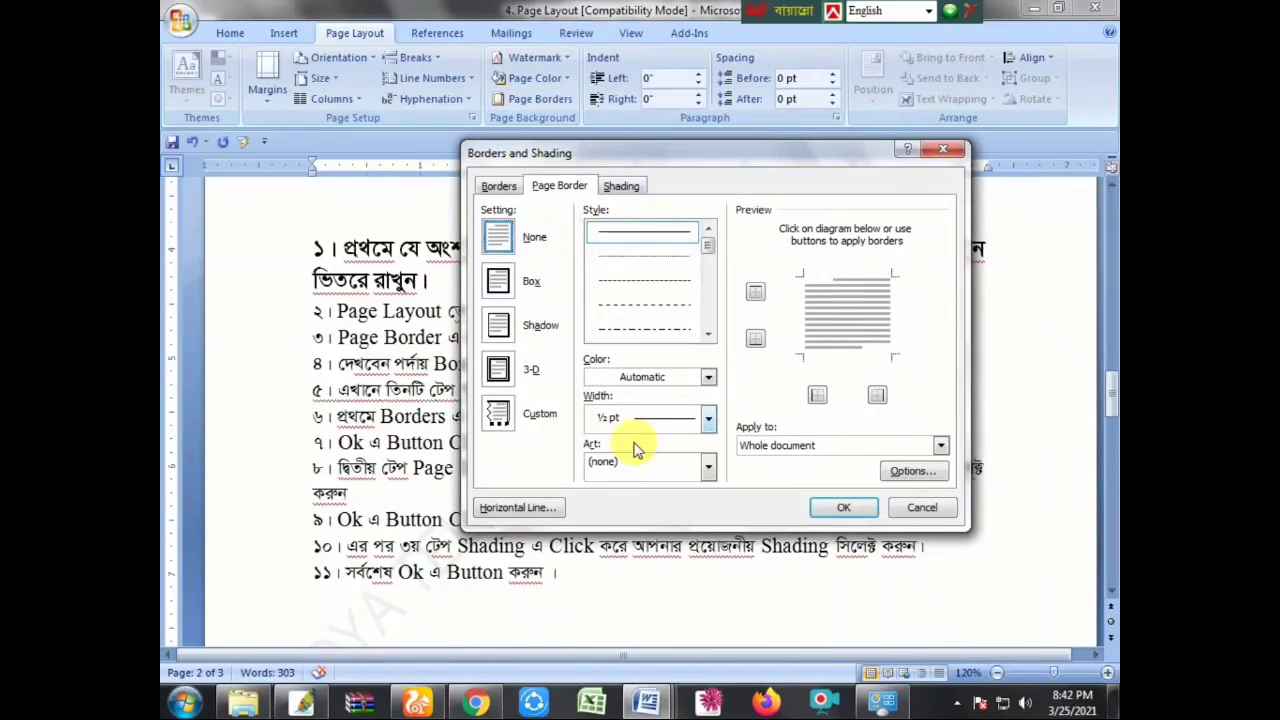
pyautogui.click(703, 468)
pyautogui.click(660, 520)
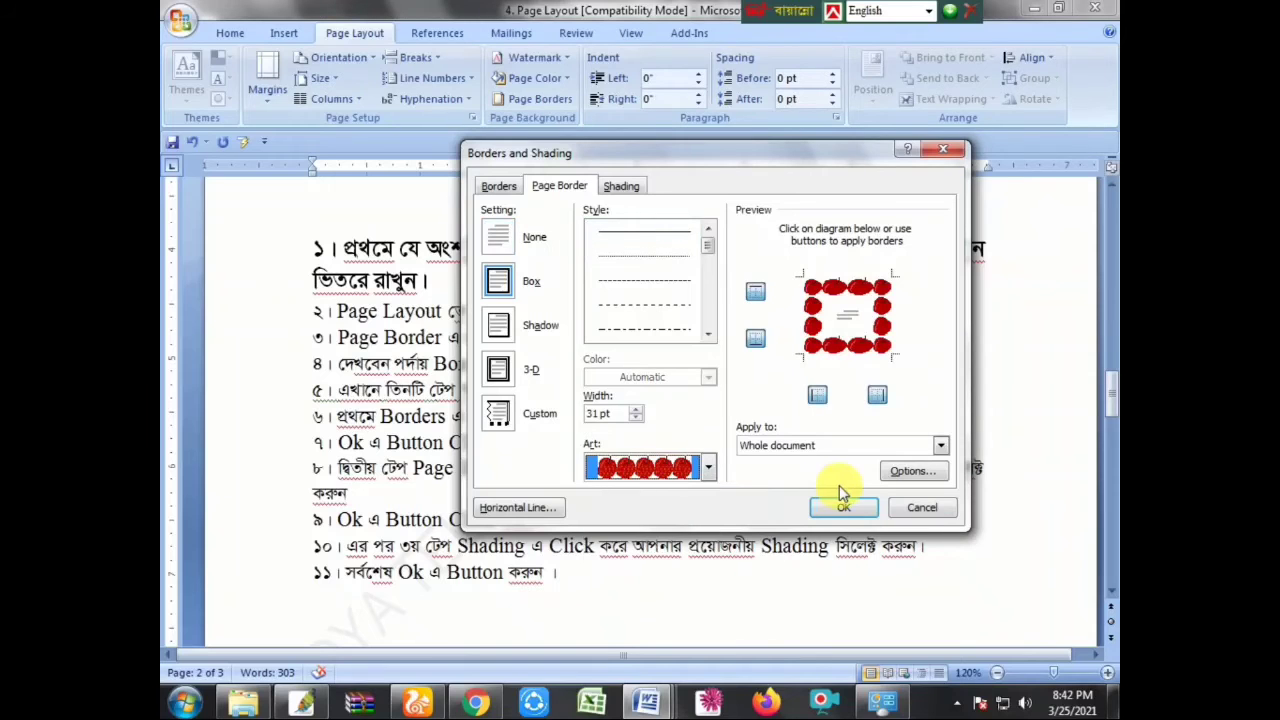
pyautogui.click(840, 507)
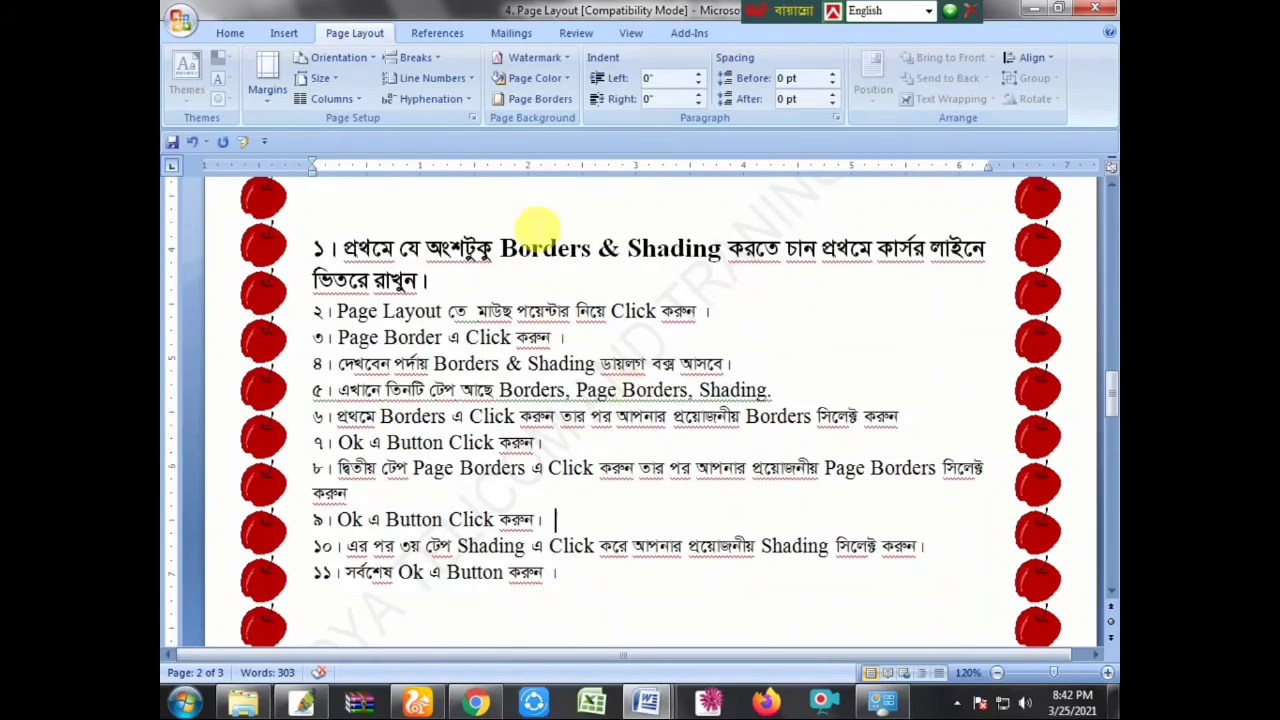
pyautogui.scroll(-4, 617, 286)
pyautogui.scroll(1, 650, 280)
pyautogui.scroll(7, 640, 250)
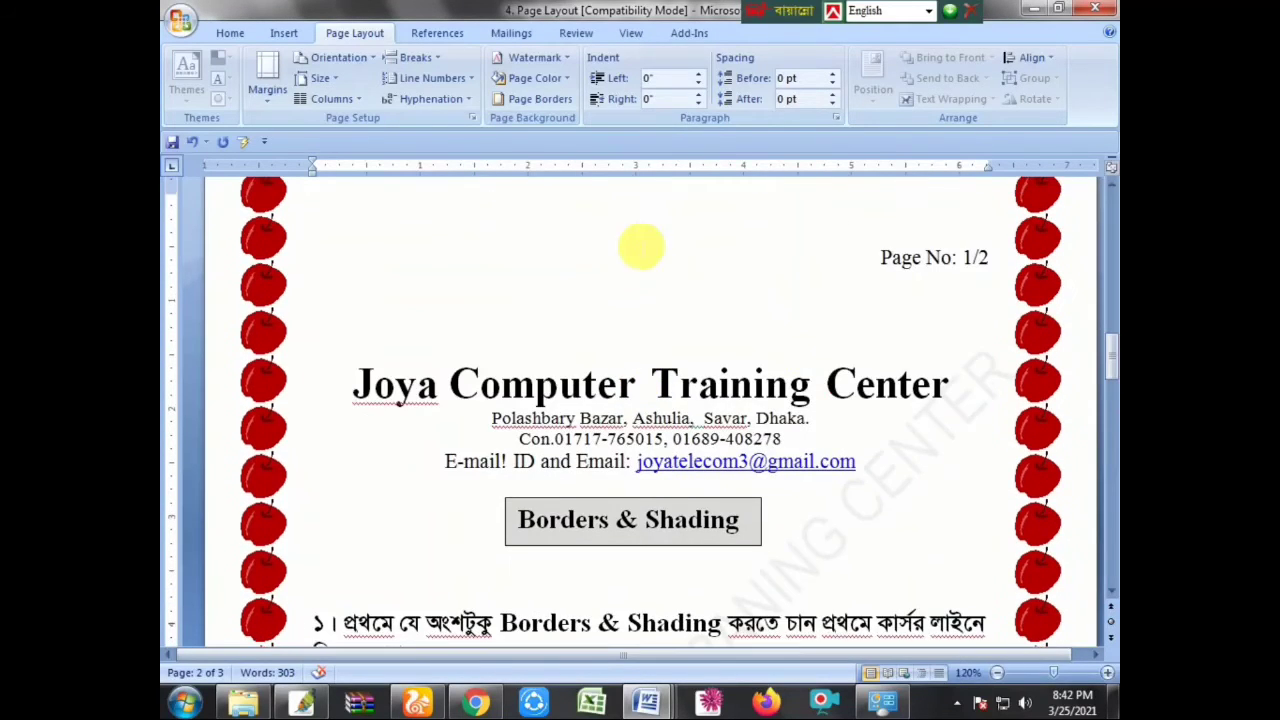
# Reduce the apple art border width to 21 pt.
pyautogui.click(558, 103)
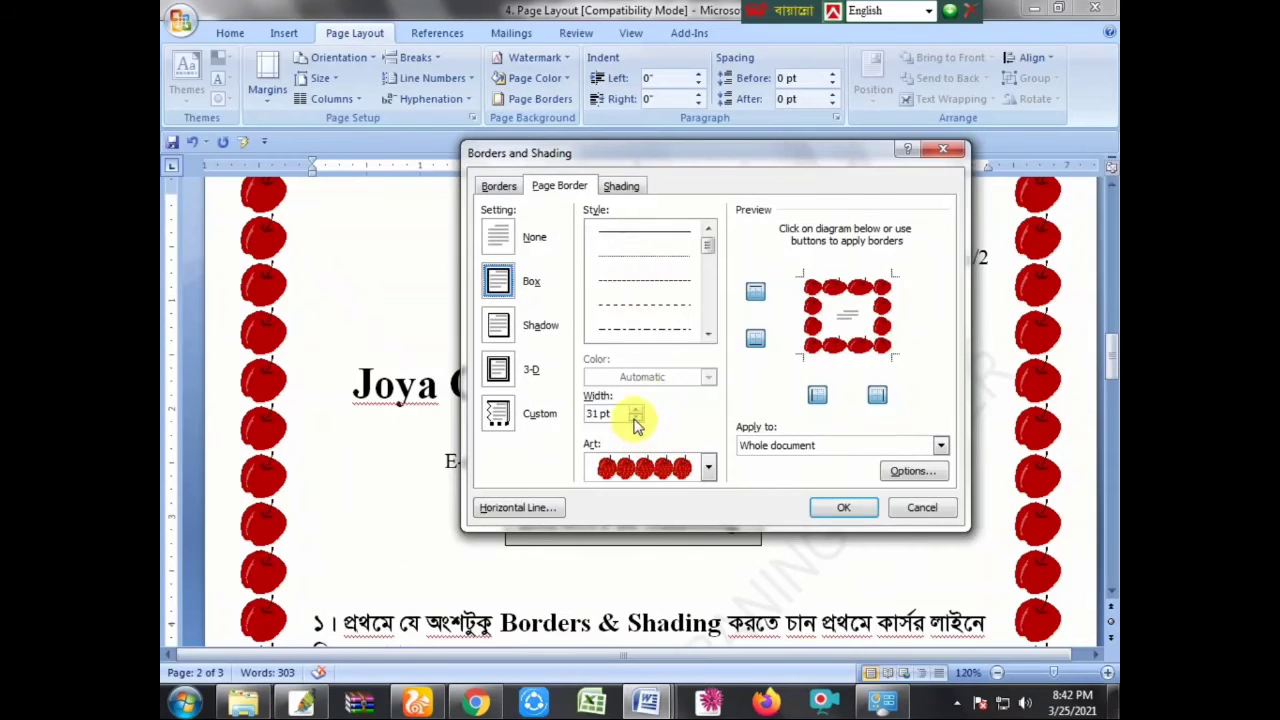
pyautogui.click(636, 420)
pyautogui.click(636, 420)
pyautogui.doubleClick(636, 420)
pyautogui.doubleClick(636, 420)
pyautogui.doubleClick(636, 420)
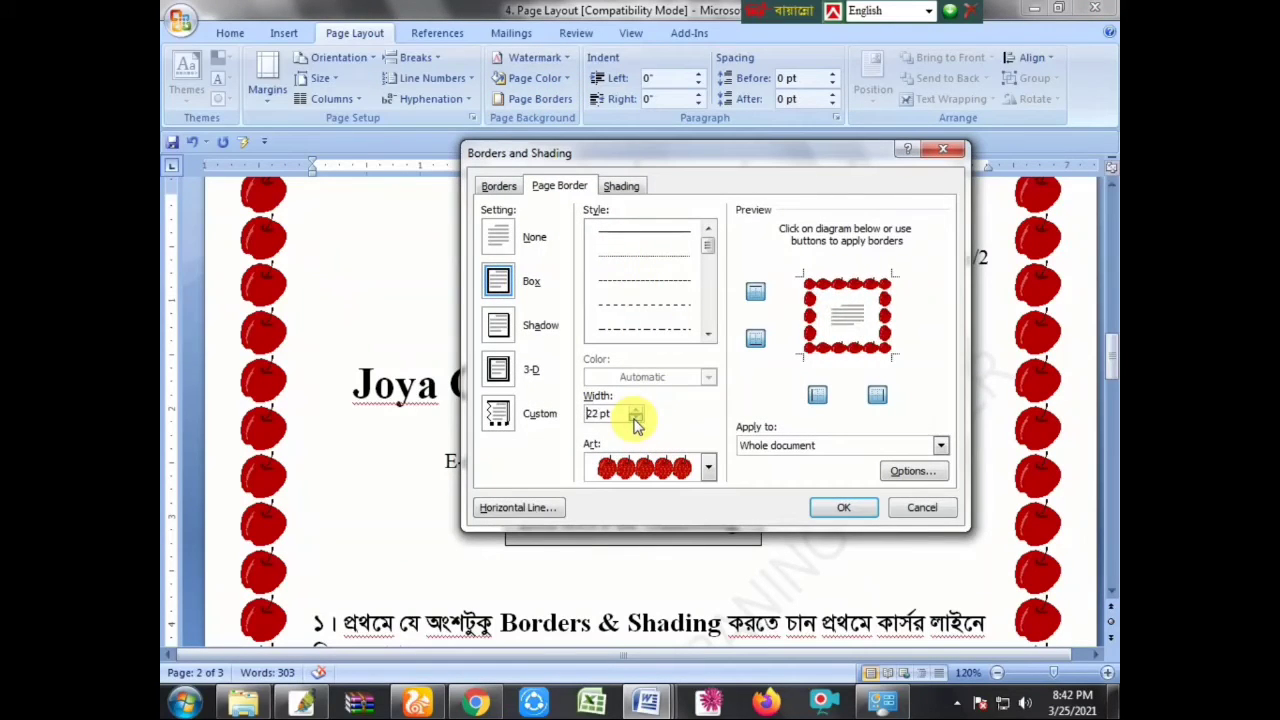
pyautogui.doubleClick(636, 420)
pyautogui.click(825, 509)
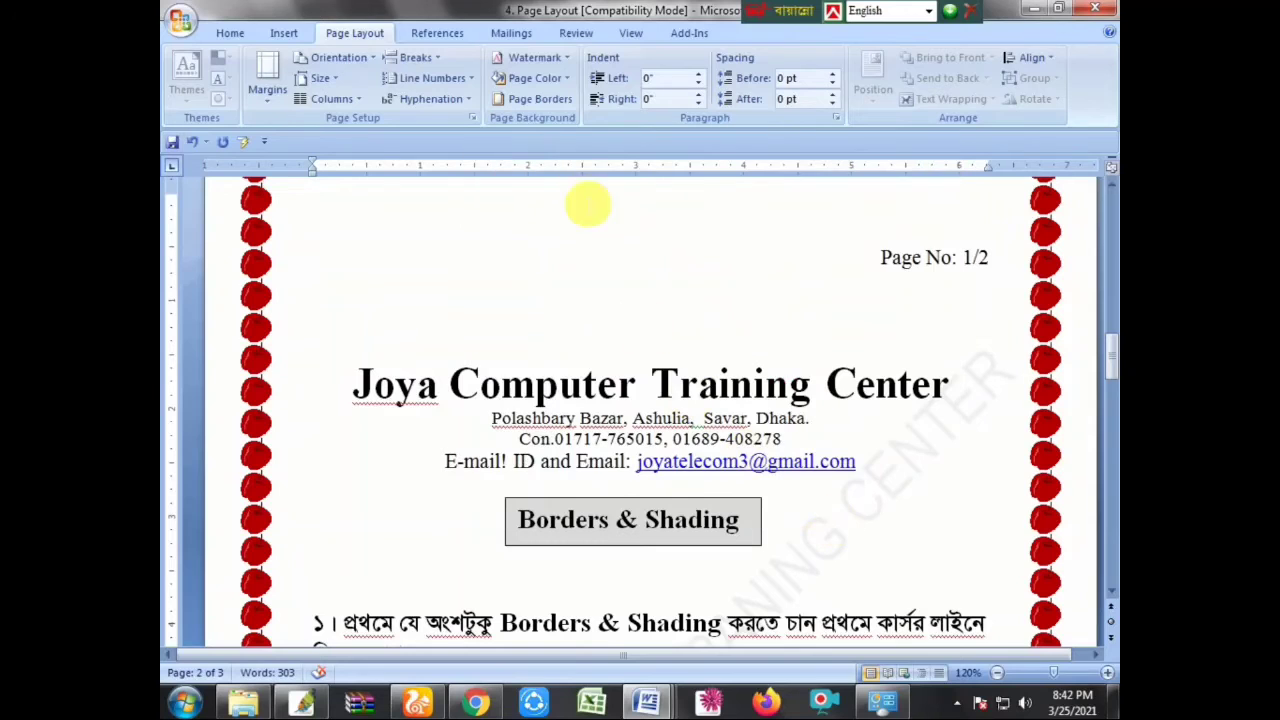
# Apply the ice-cream-cone art page border to the pages.
pyautogui.click(555, 103)
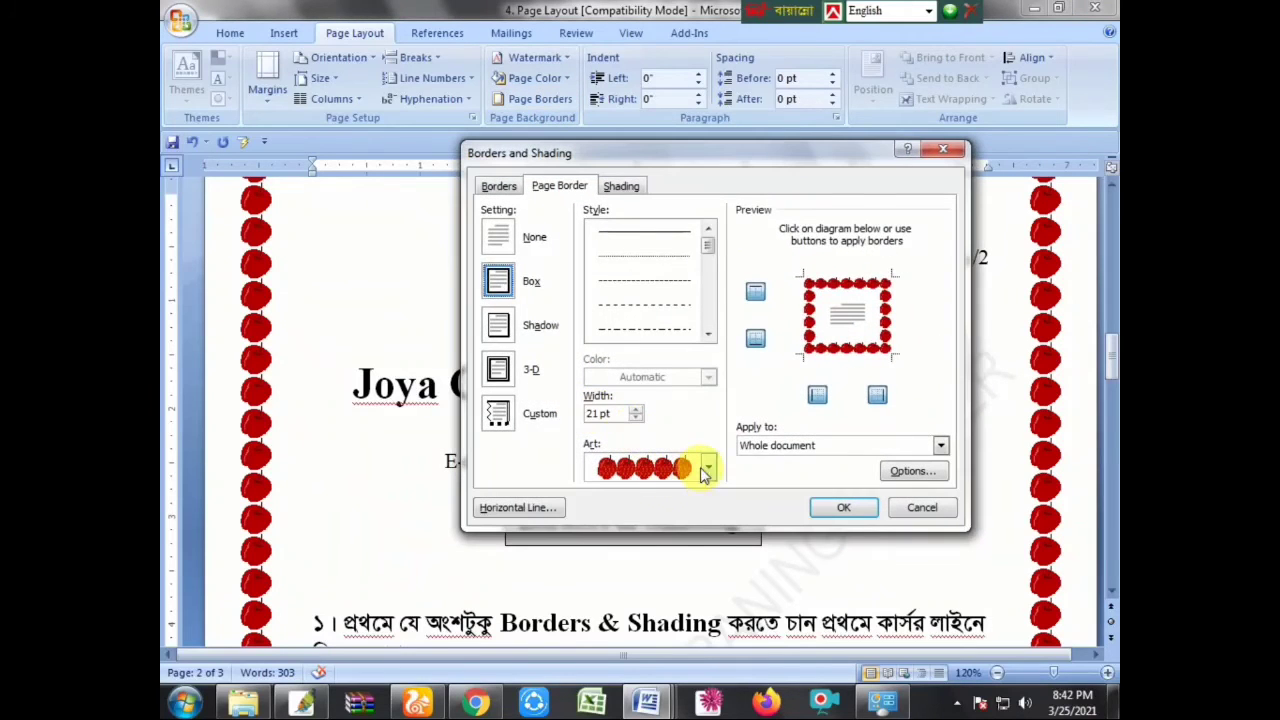
pyautogui.click(707, 467)
pyautogui.scroll(-6, 650, 590)
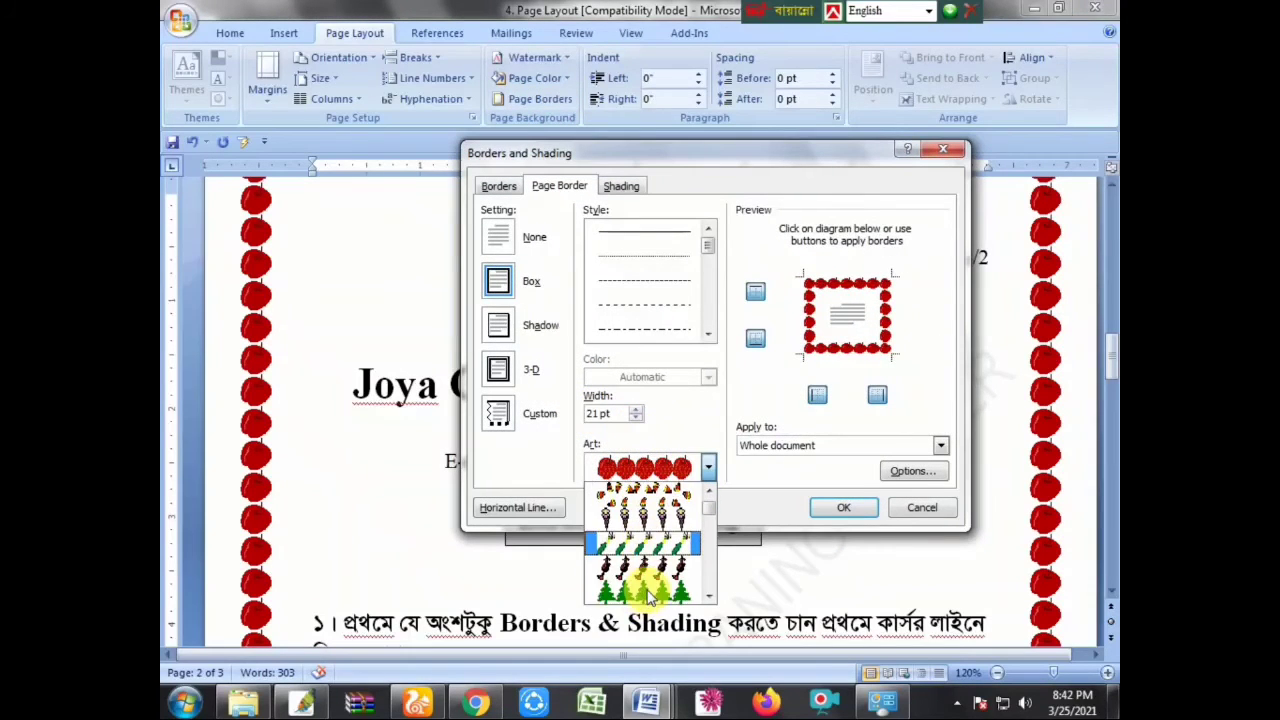
pyautogui.scroll(3, 650, 560)
pyautogui.scroll(3, 651, 500)
pyautogui.click(680, 507)
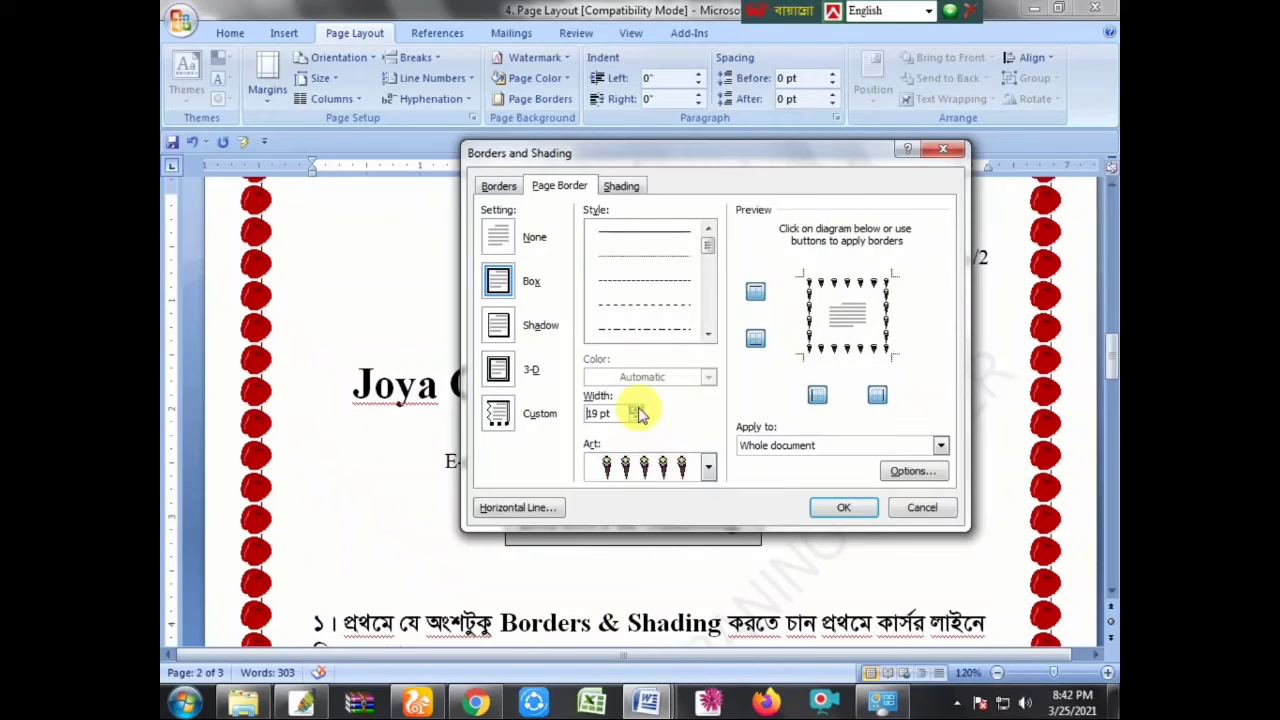
pyautogui.click(845, 507)
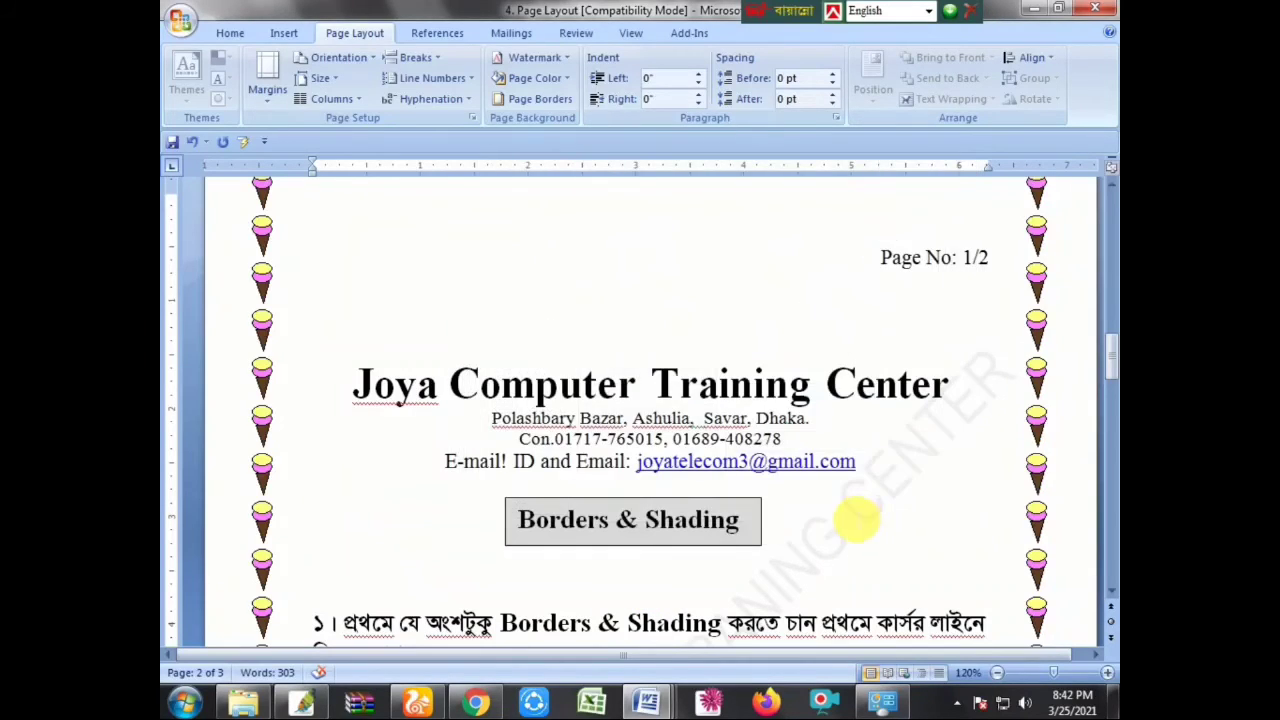
# Replace the ice-cream-cone border with the small red flower art page border.
pyautogui.click(535, 98)
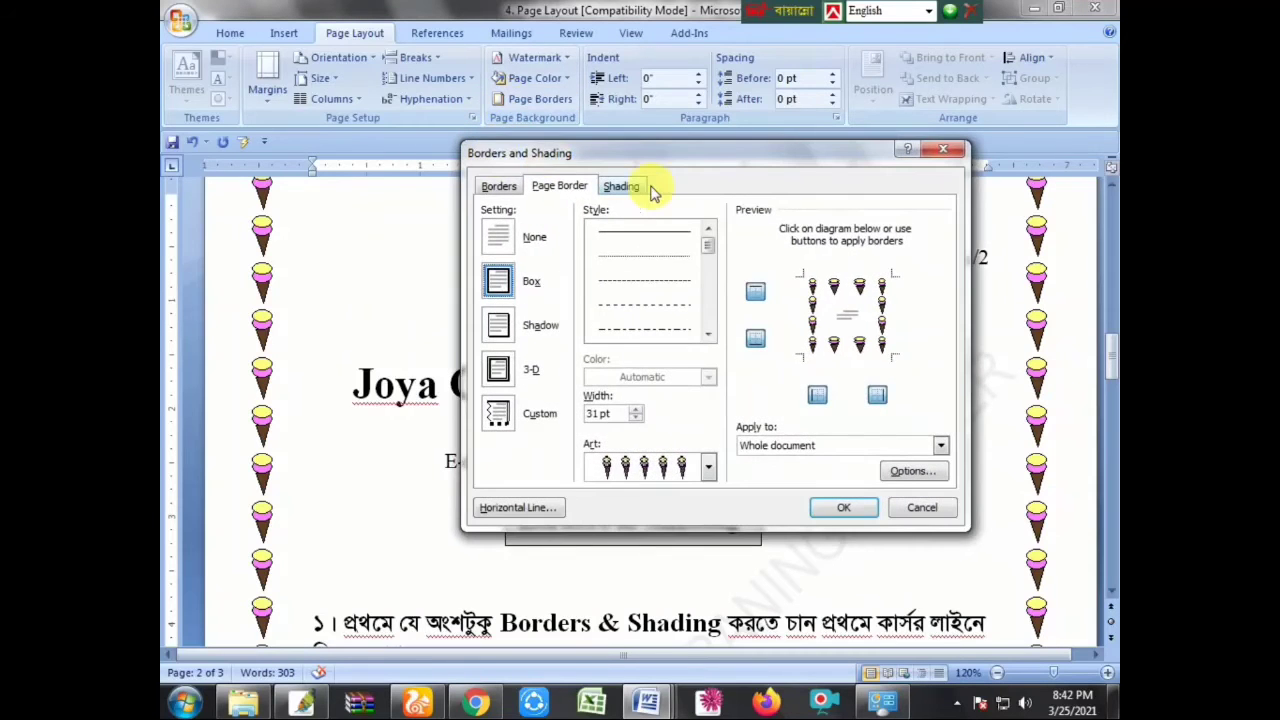
pyautogui.click(625, 193)
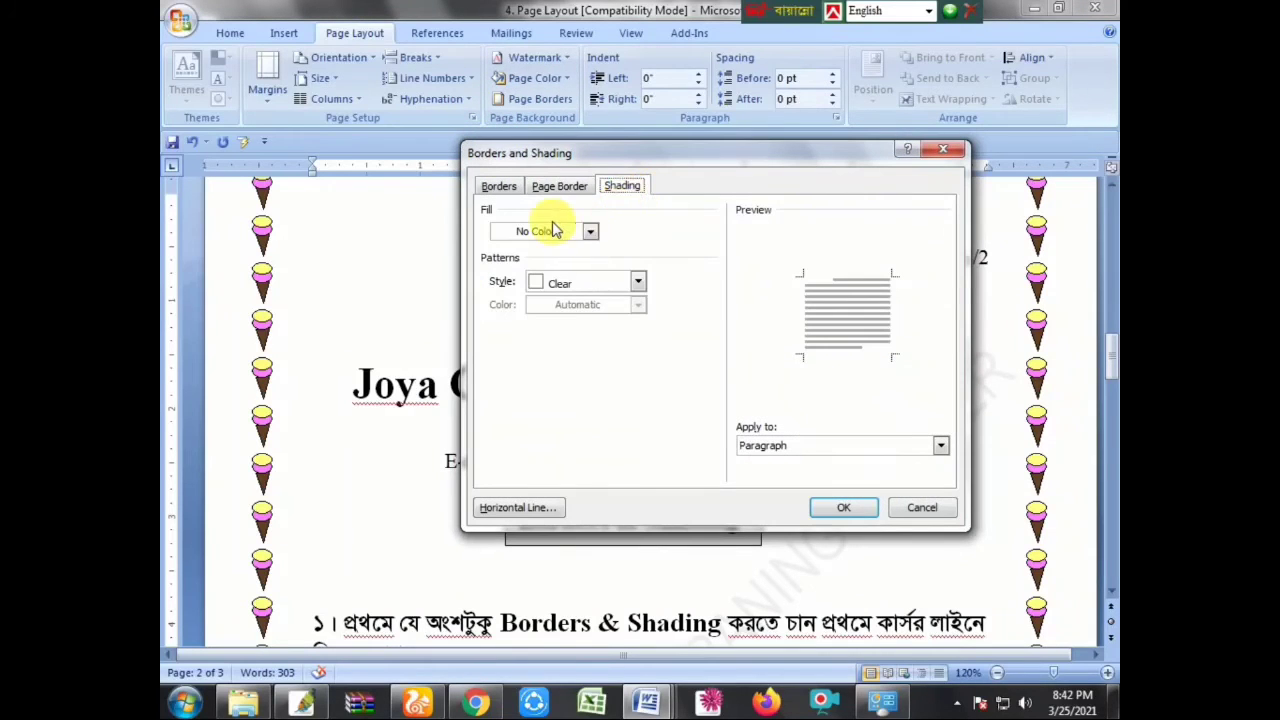
pyautogui.click(560, 186)
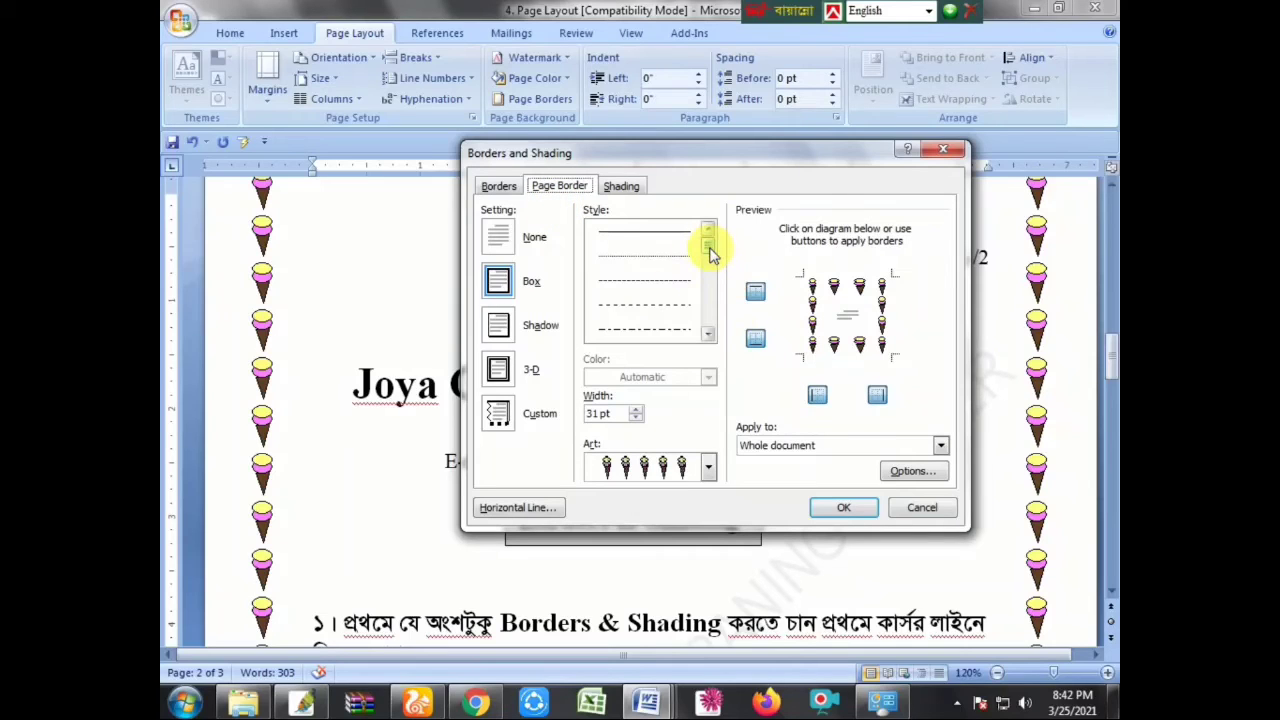
pyautogui.click(705, 468)
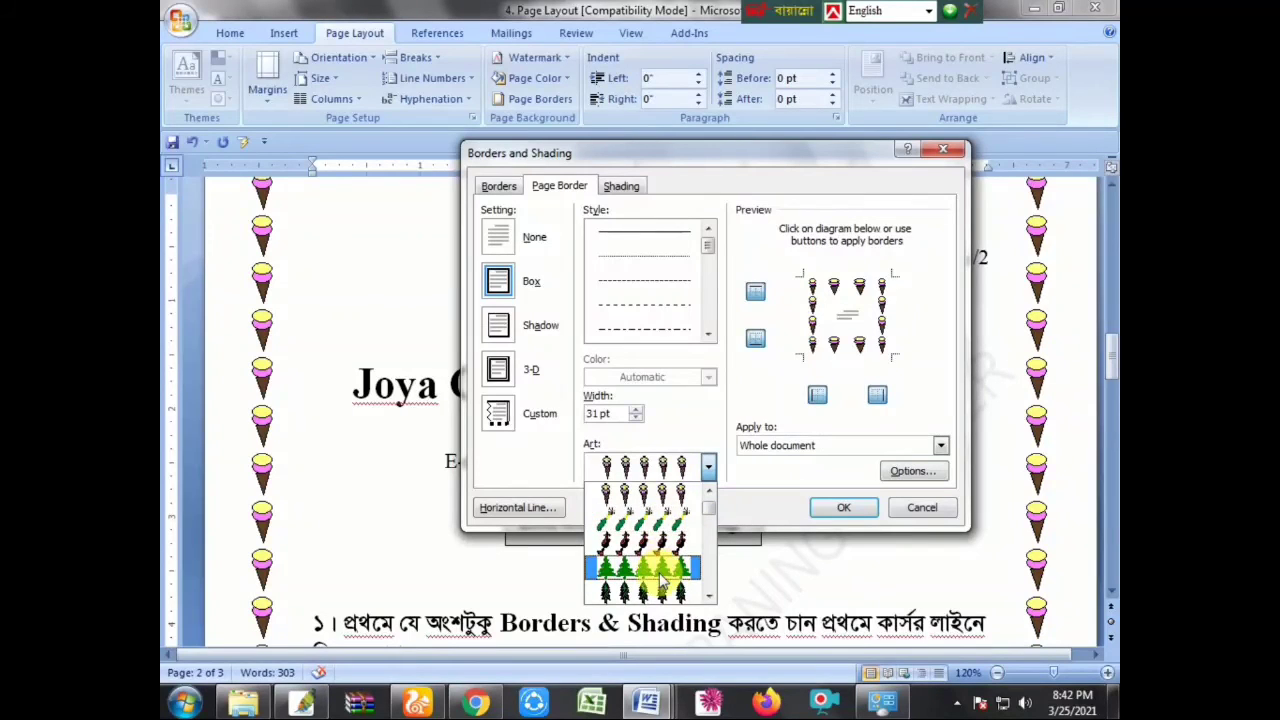
pyautogui.scroll(-3, 660, 575)
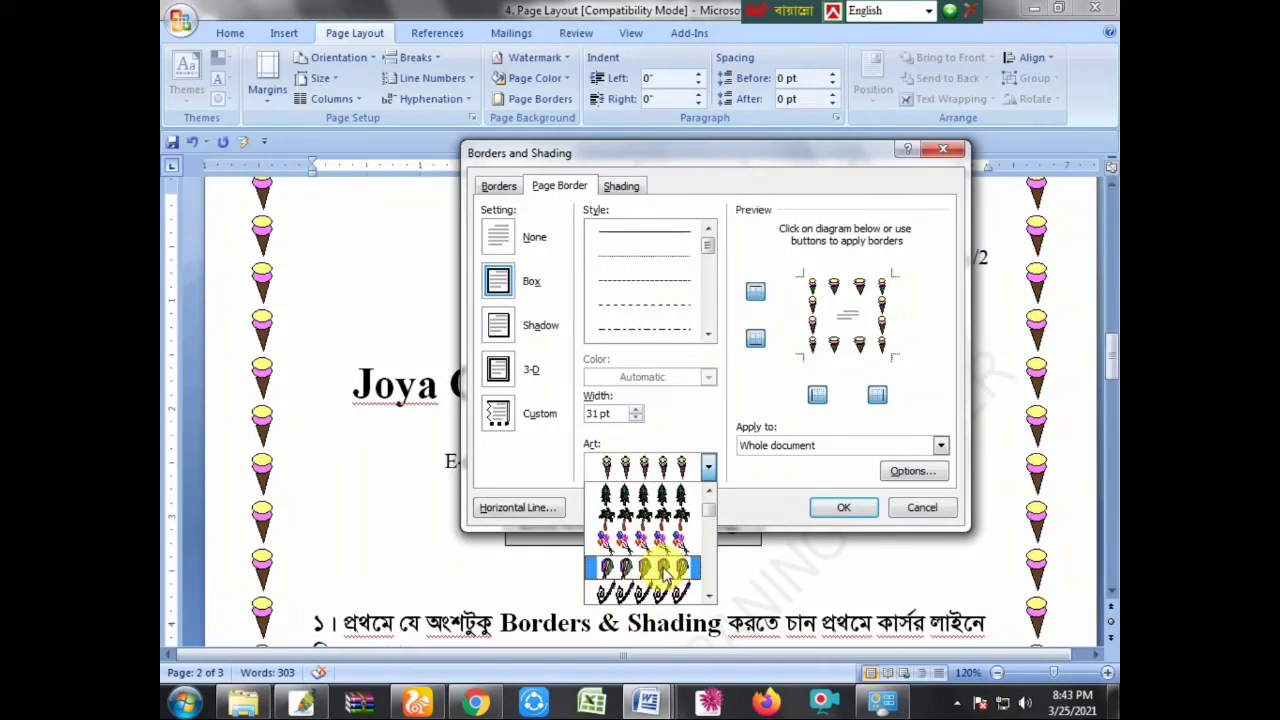
pyautogui.scroll(-2, 665, 572)
pyautogui.scroll(-2, 662, 550)
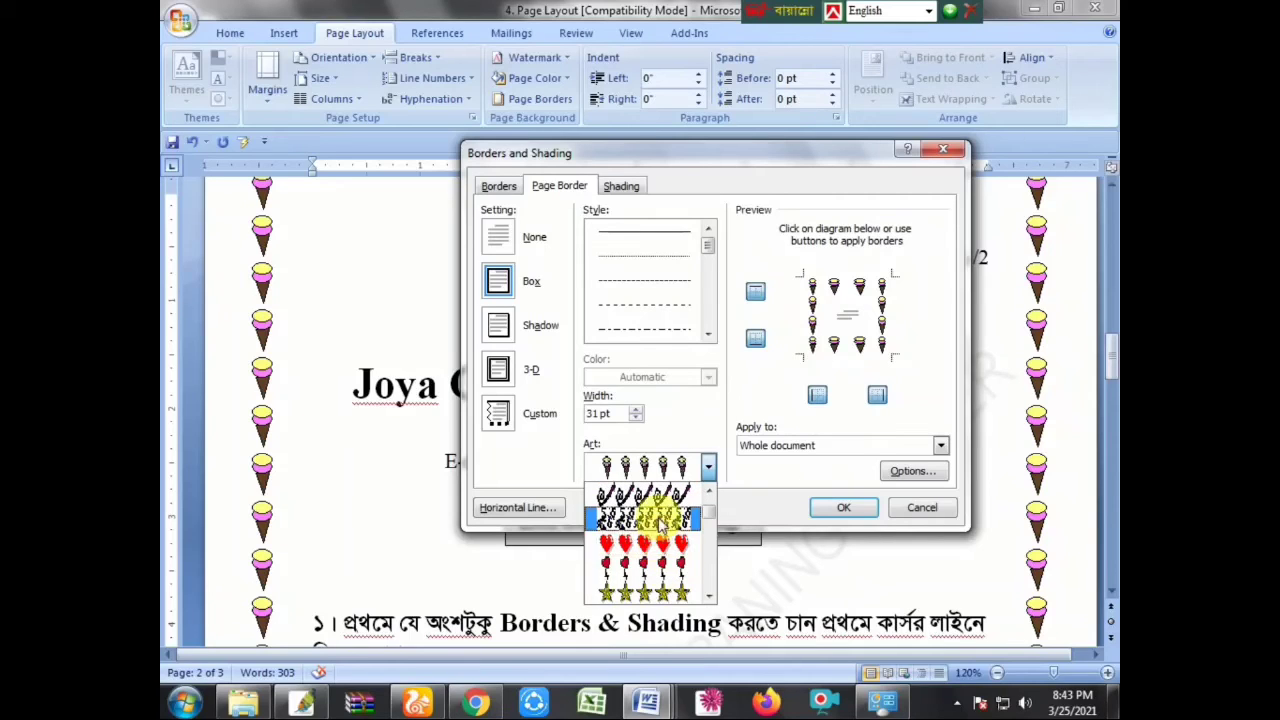
pyautogui.scroll(-2, 660, 525)
pyautogui.scroll(-1, 663, 565)
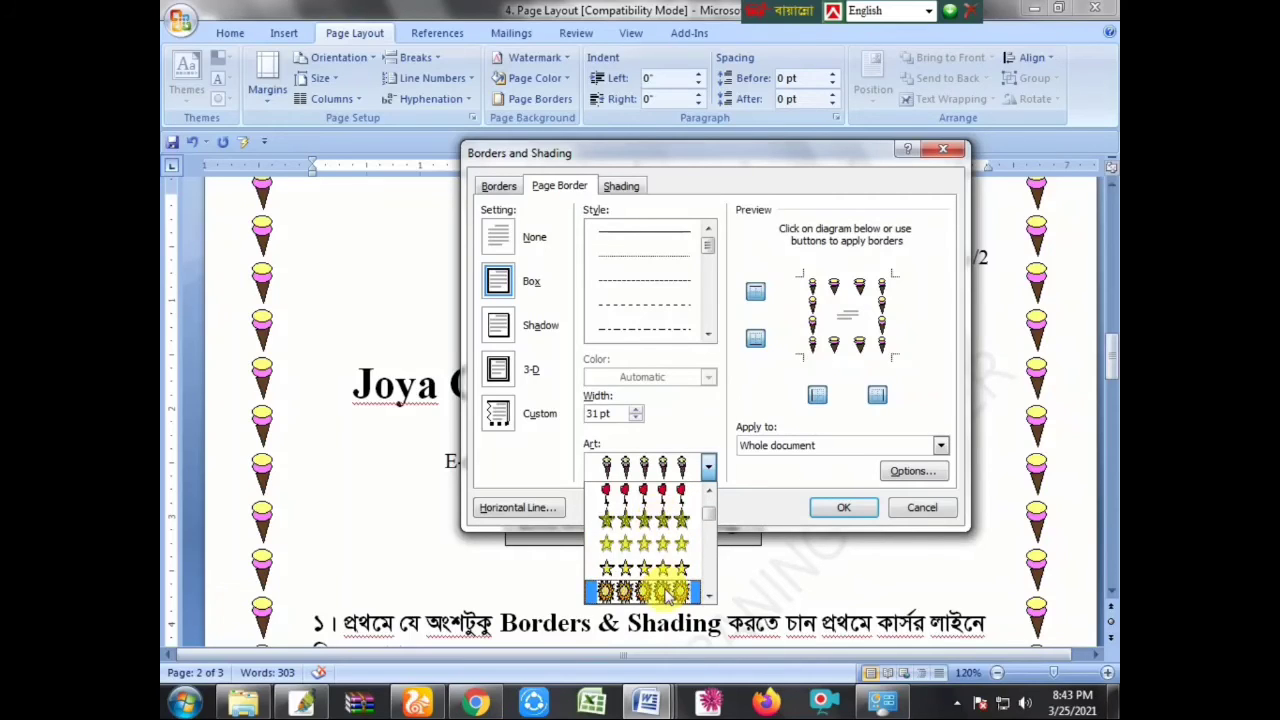
pyautogui.scroll(-1, 667, 590)
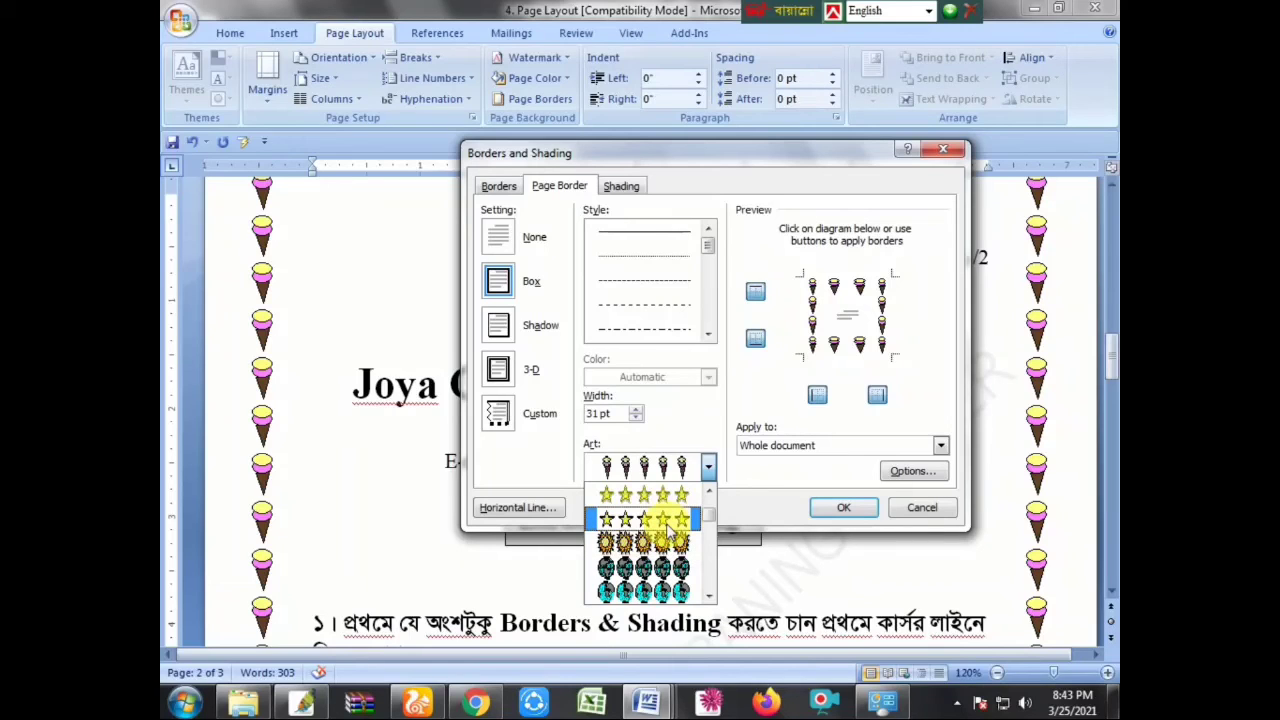
pyautogui.scroll(-2, 662, 555)
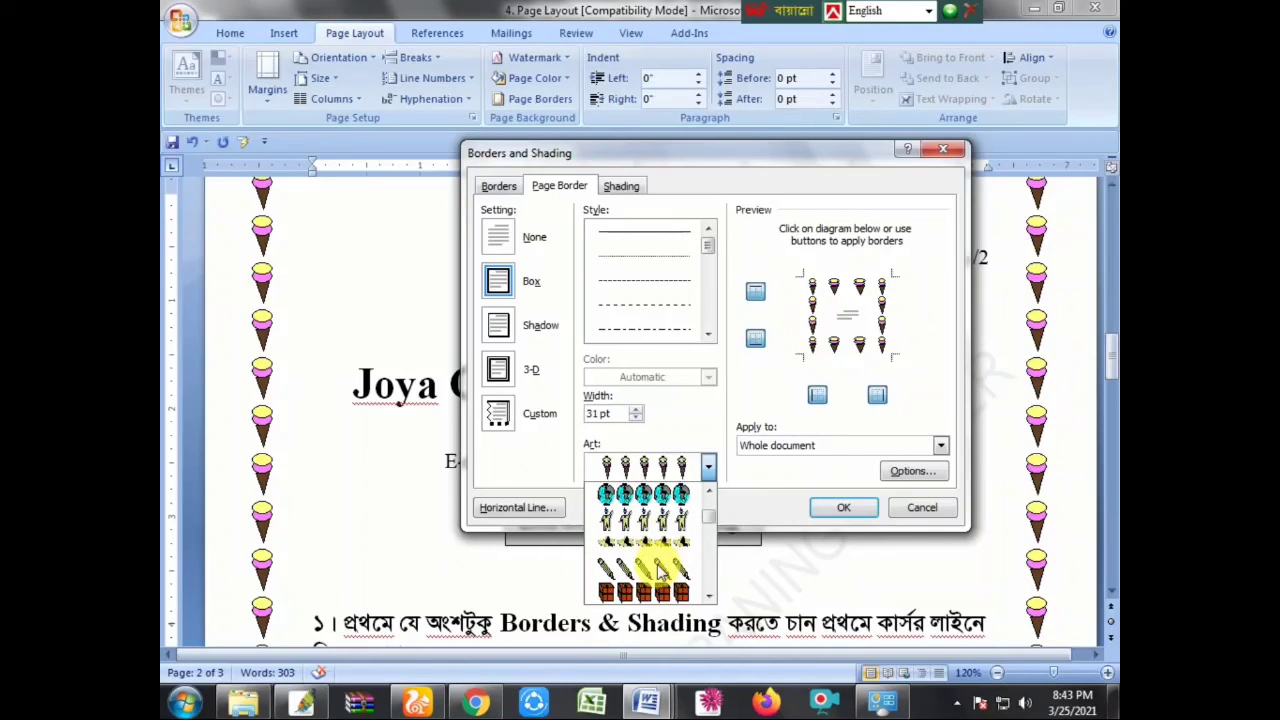
pyautogui.scroll(-1, 660, 570)
pyautogui.scroll(-2, 660, 570)
pyautogui.scroll(-1, 660, 570)
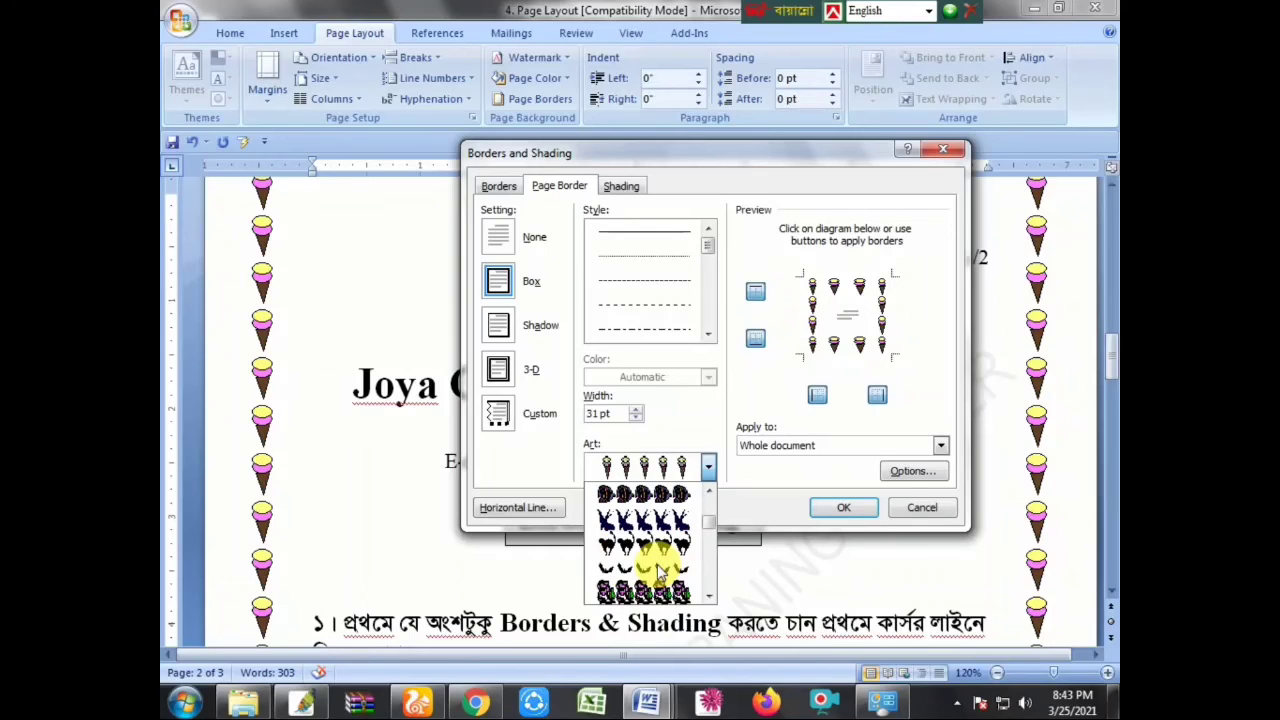
pyautogui.scroll(-1, 660, 570)
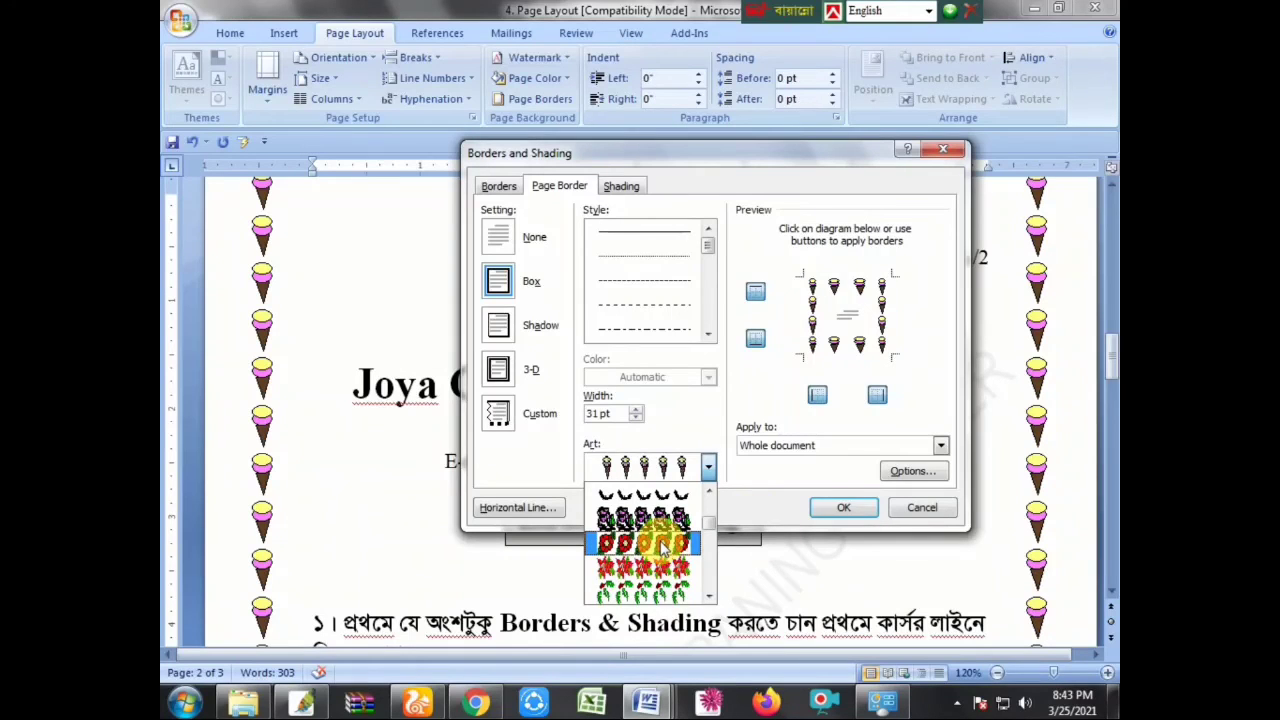
pyautogui.click(662, 545)
pyautogui.click(846, 508)
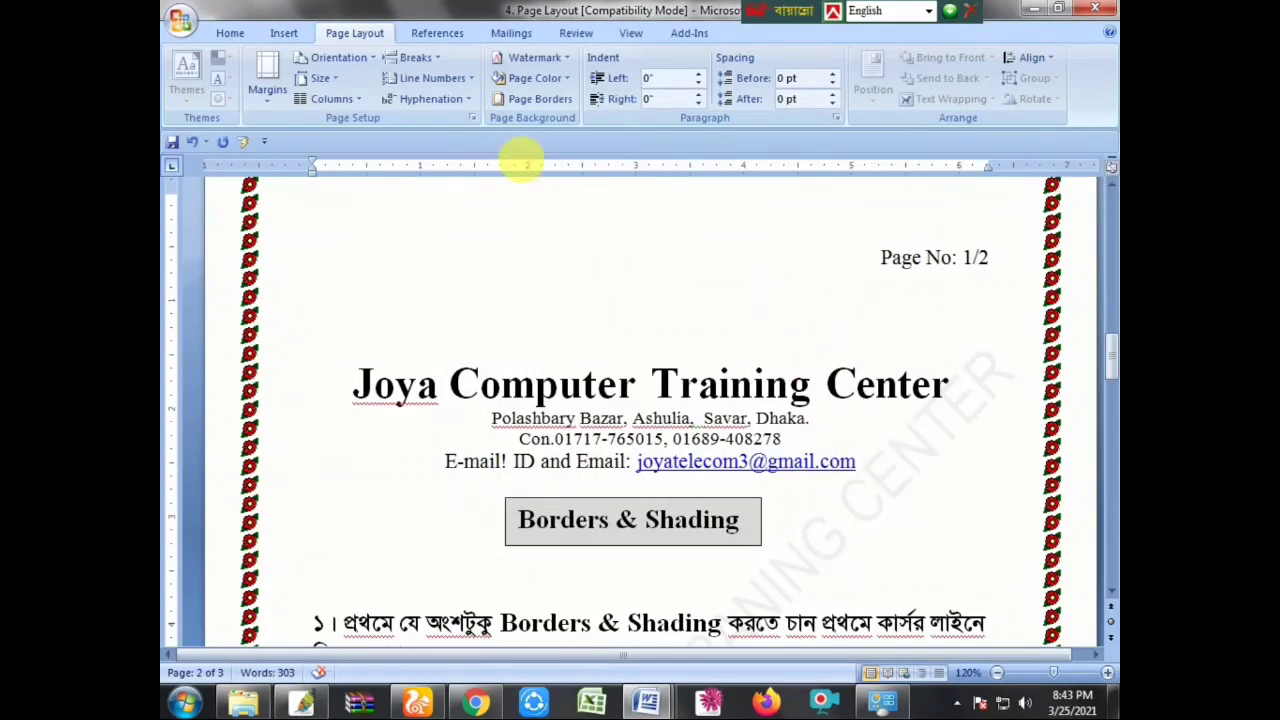
# Widen the red flower art page border from 12 pt to 31 pt, then scroll to page 3.
pyautogui.click(530, 99)
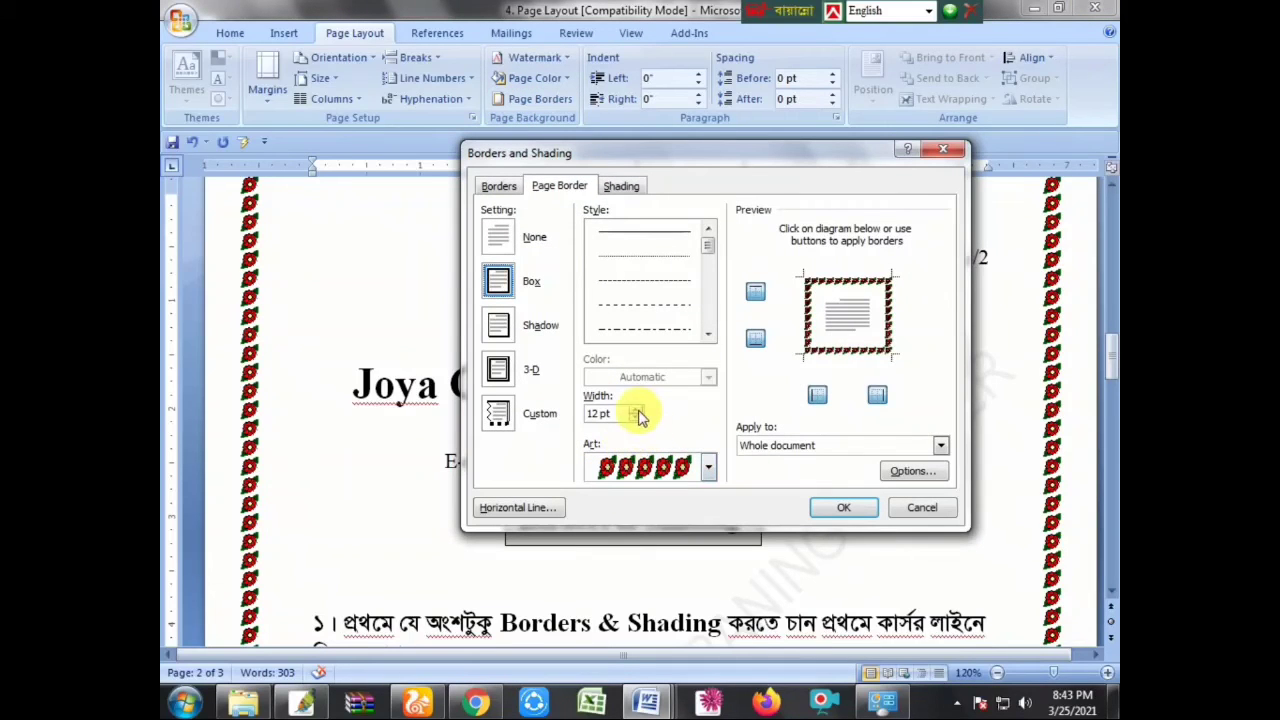
pyautogui.moveTo(637, 410); pyautogui.dragTo(637, 410)
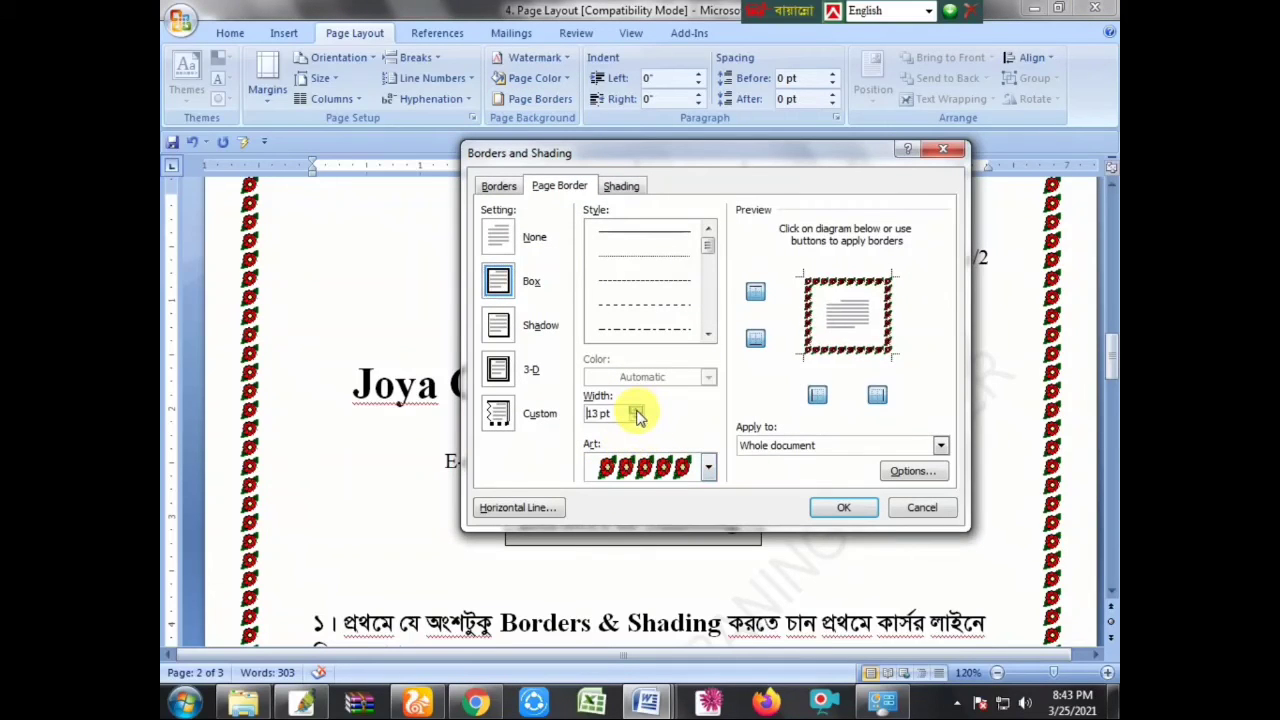
pyautogui.click(830, 510)
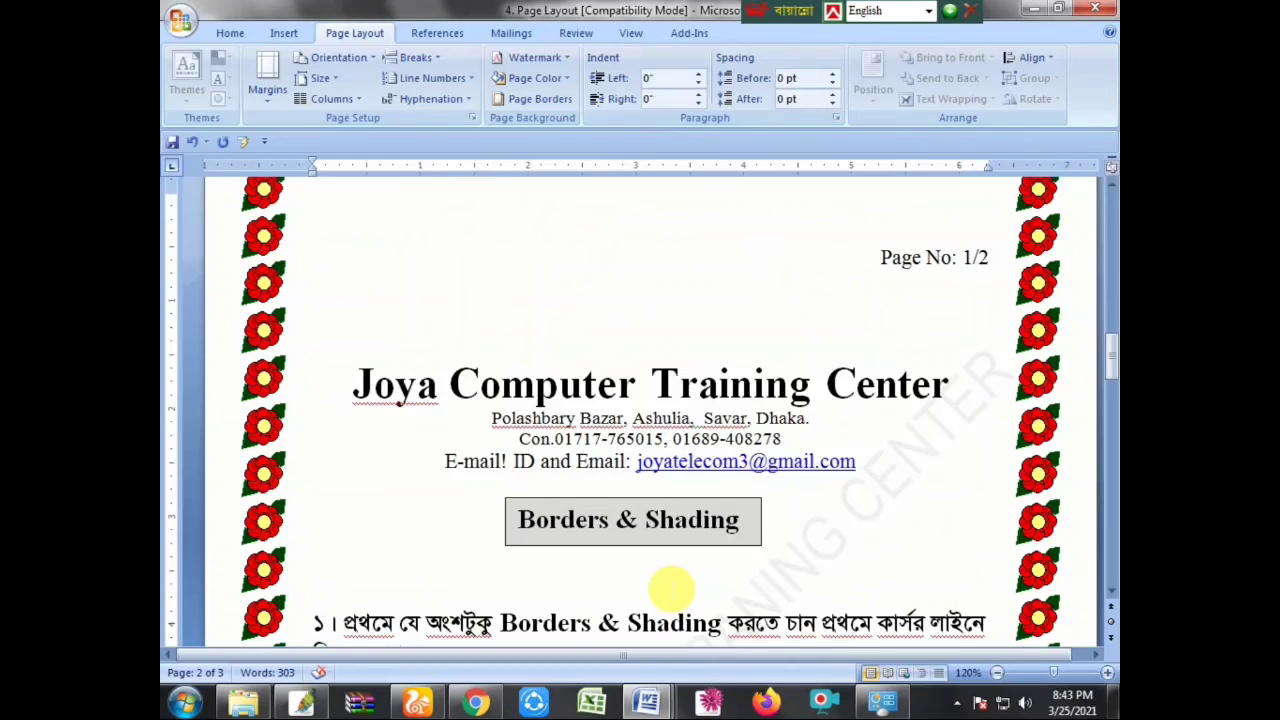
pyautogui.scroll(-3, 670, 588)
pyautogui.scroll(-4, 668, 586)
pyautogui.scroll(-4, 666, 584)
pyautogui.scroll(-4, 664, 582)
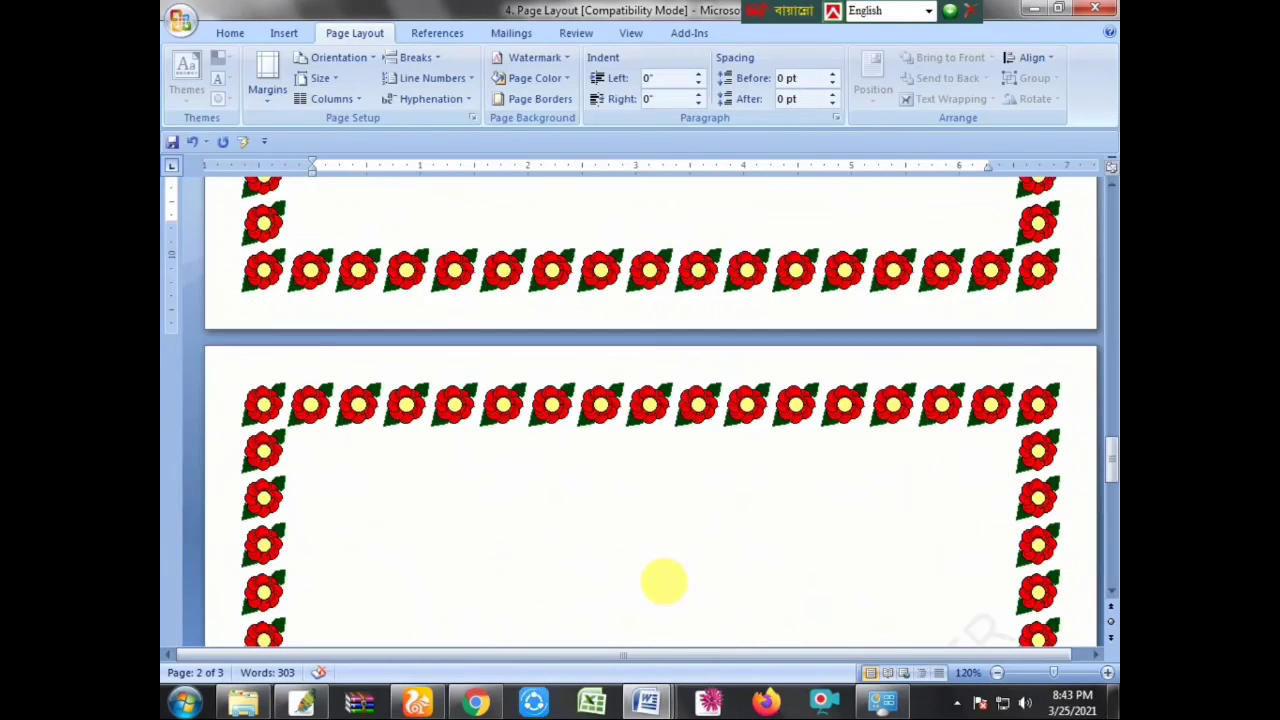
pyautogui.scroll(-4, 668, 584)
# Switch to a 16 pt flower art page border and colour it standard red.
pyautogui.click(551, 104)
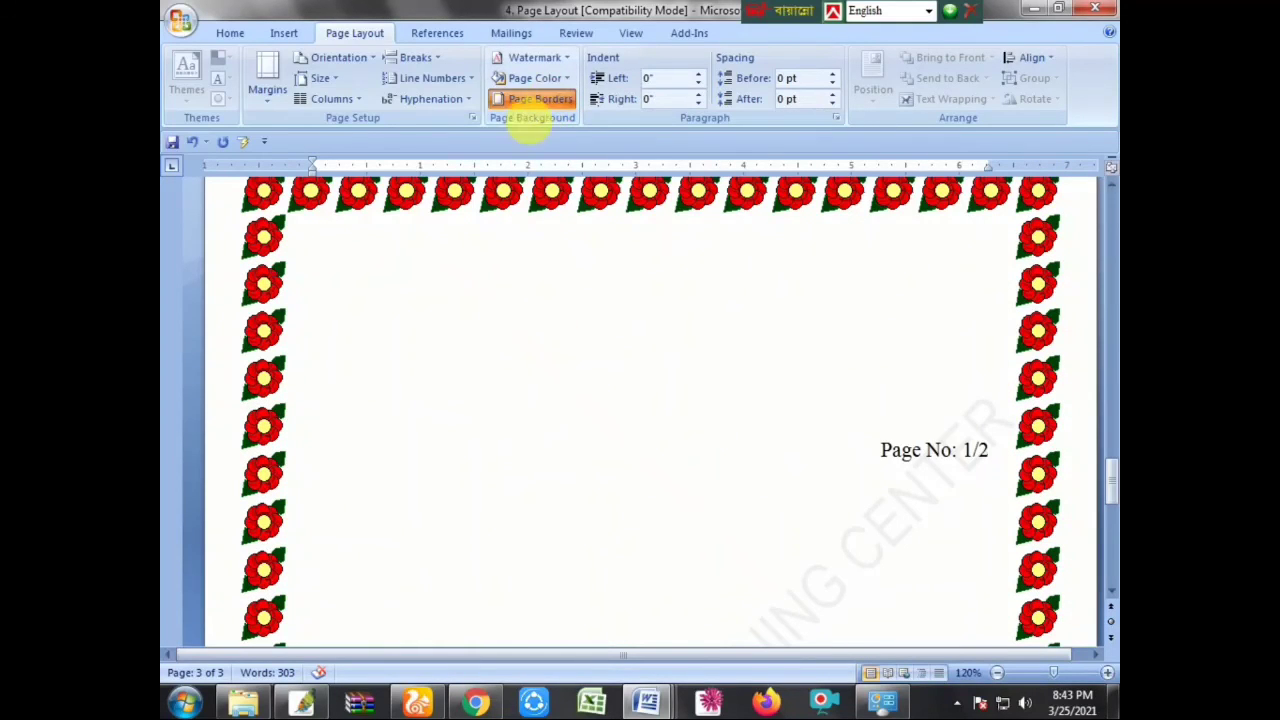
pyautogui.click(708, 467)
pyautogui.scroll(-2, 680, 577)
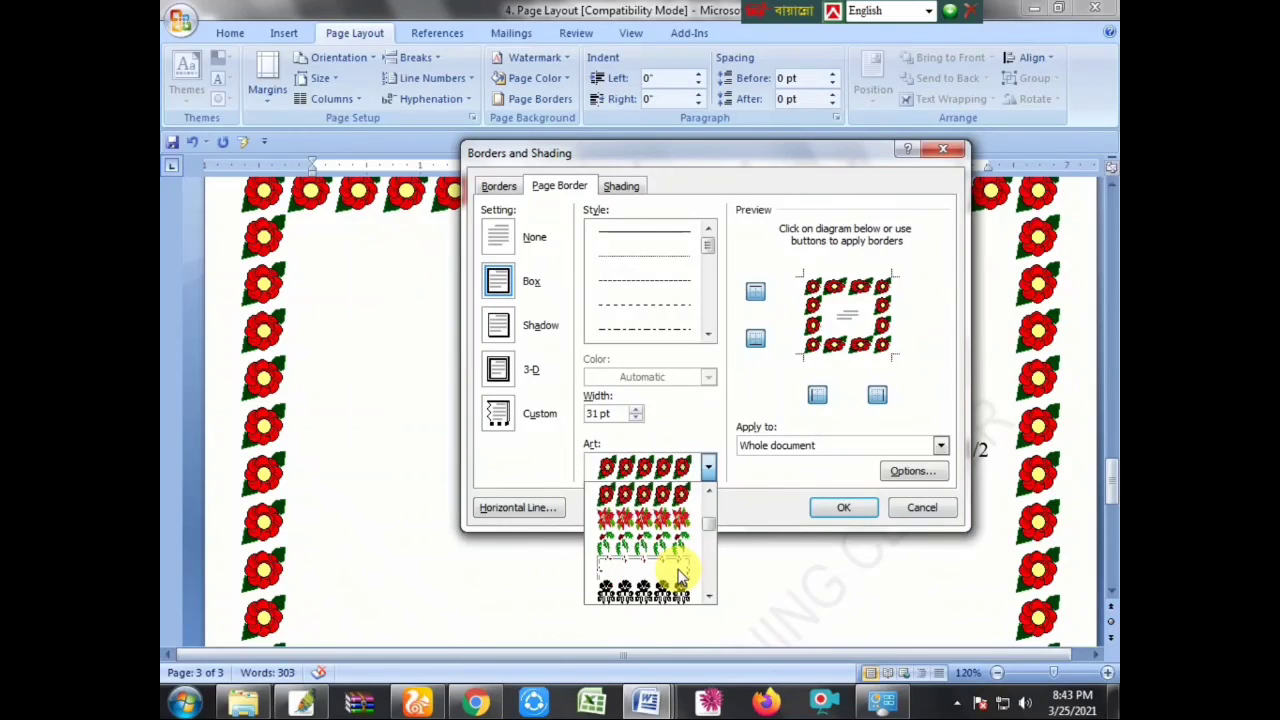
pyautogui.scroll(-2, 670, 568)
pyautogui.scroll(-1, 660, 560)
pyautogui.click(659, 548)
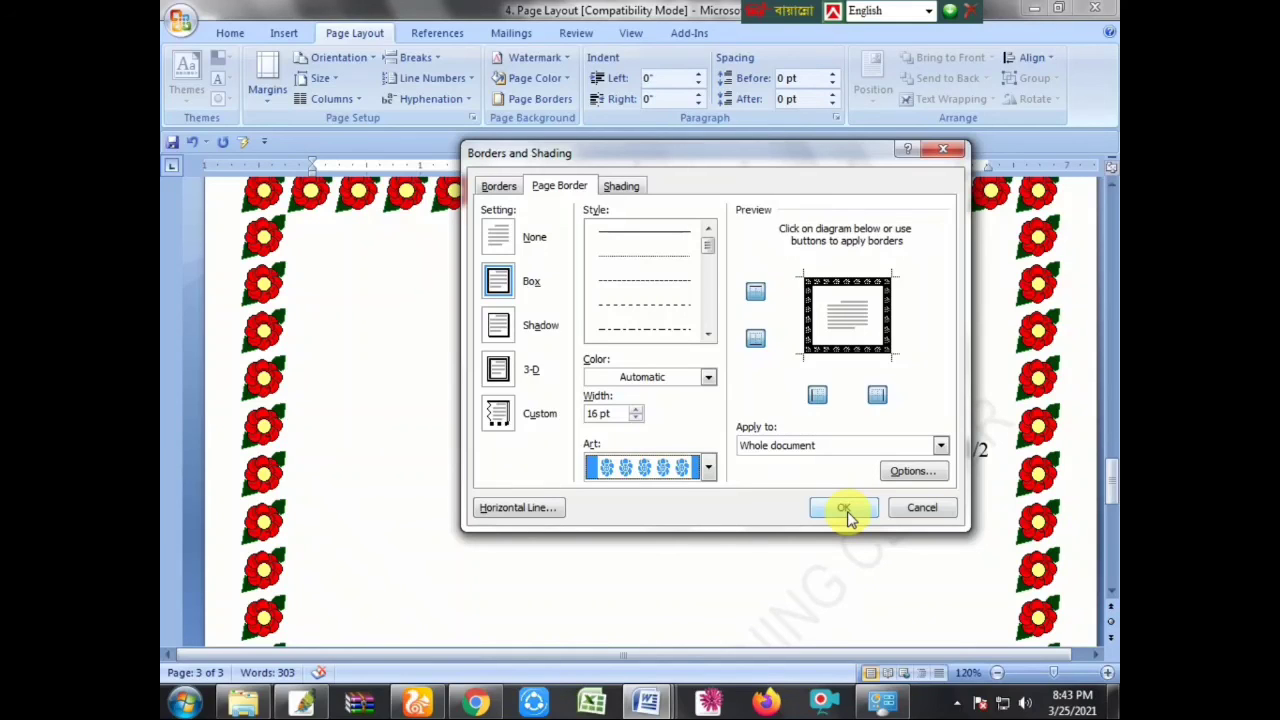
pyautogui.click(663, 377)
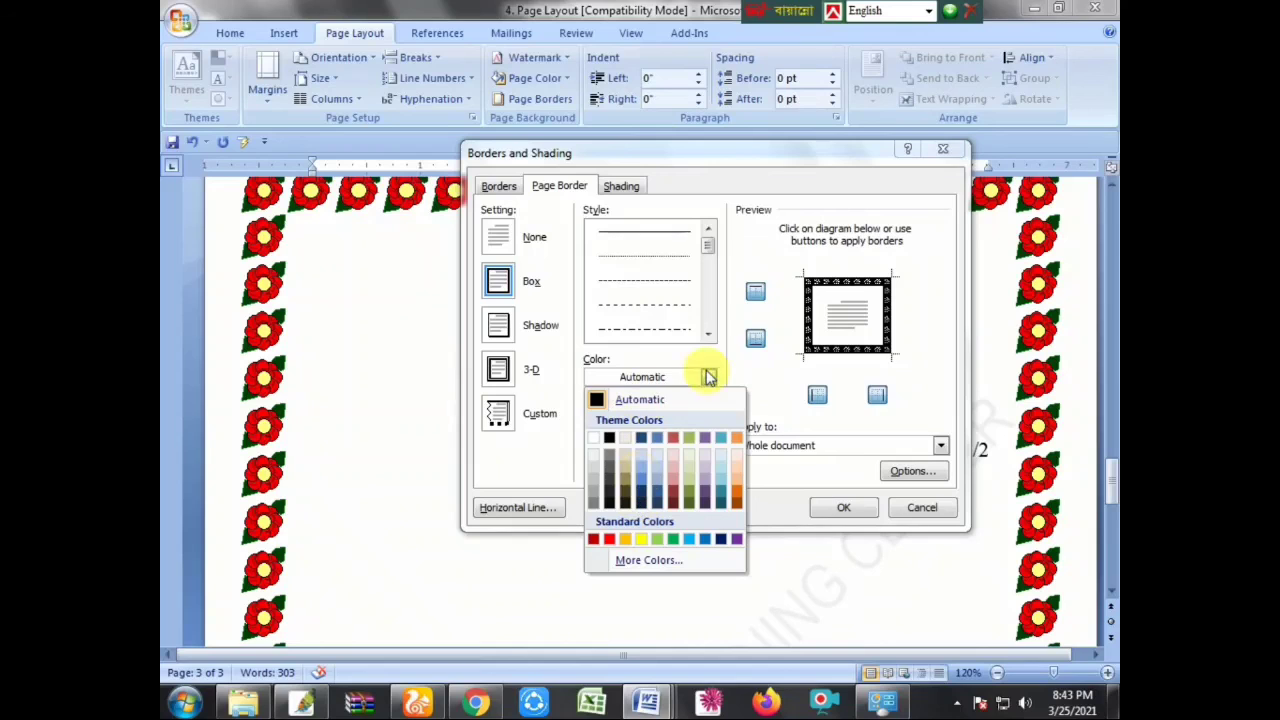
pyautogui.click(705, 378)
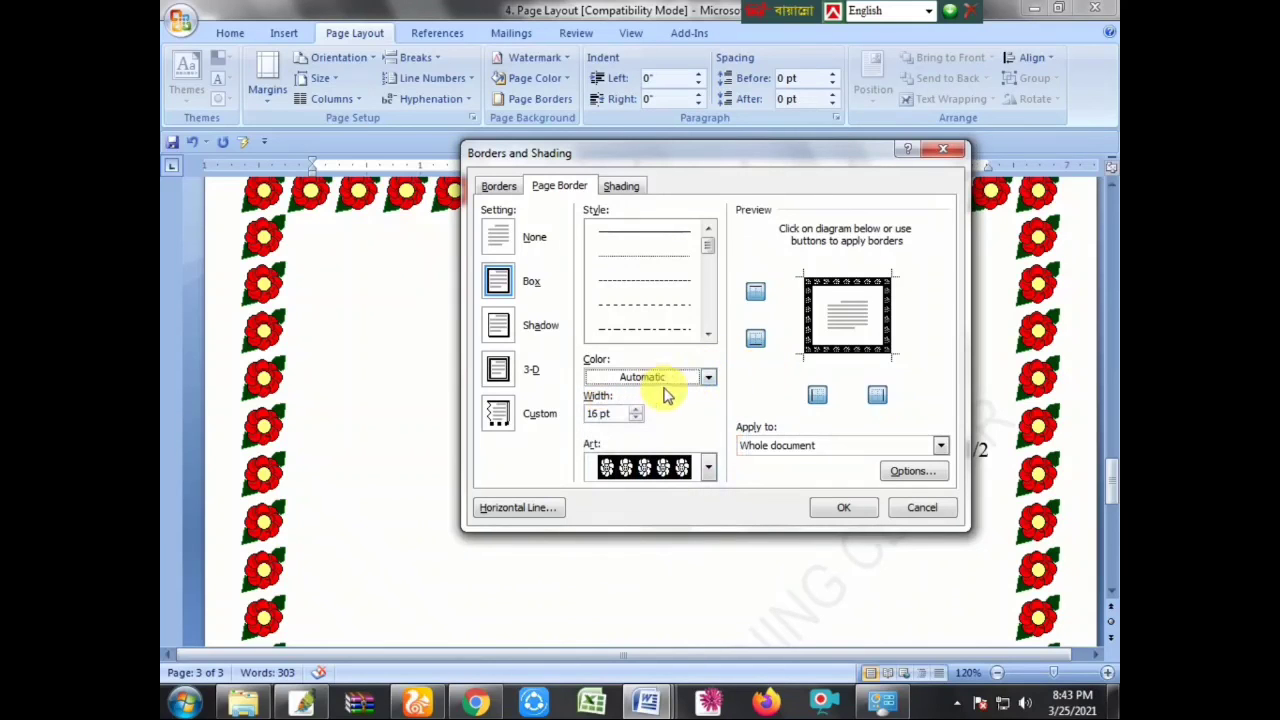
pyautogui.click(690, 380)
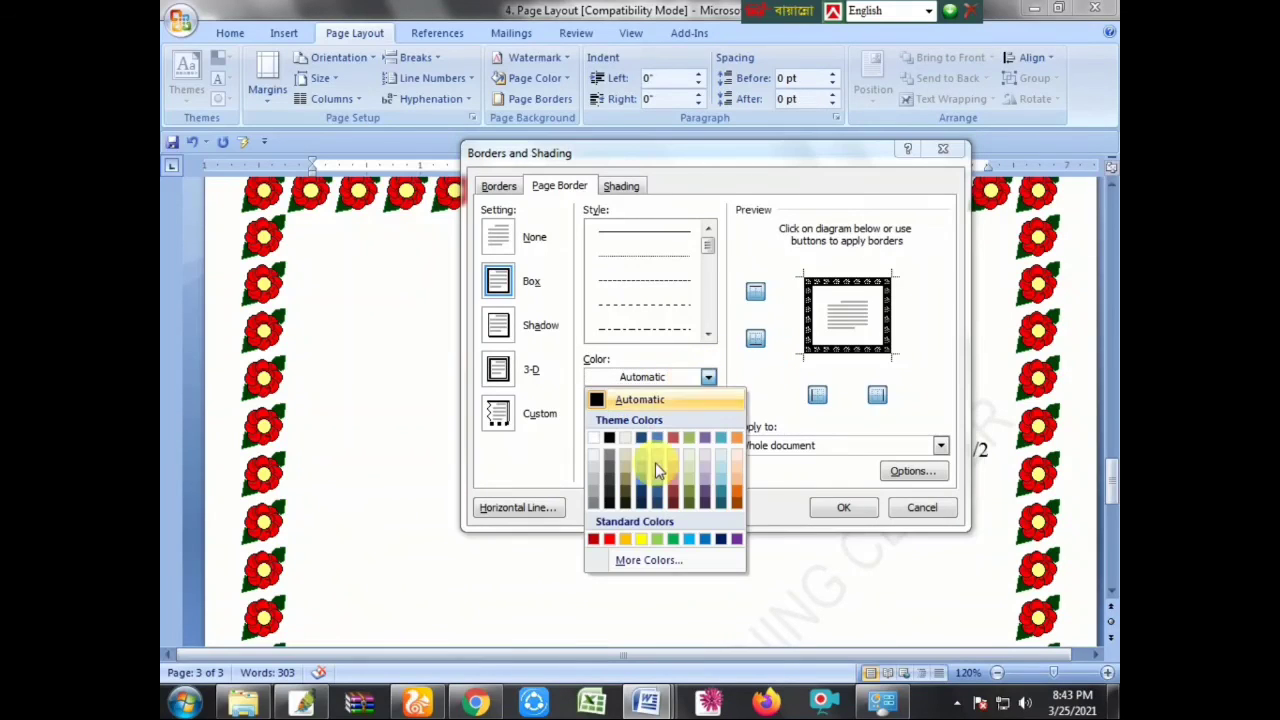
pyautogui.click(607, 540)
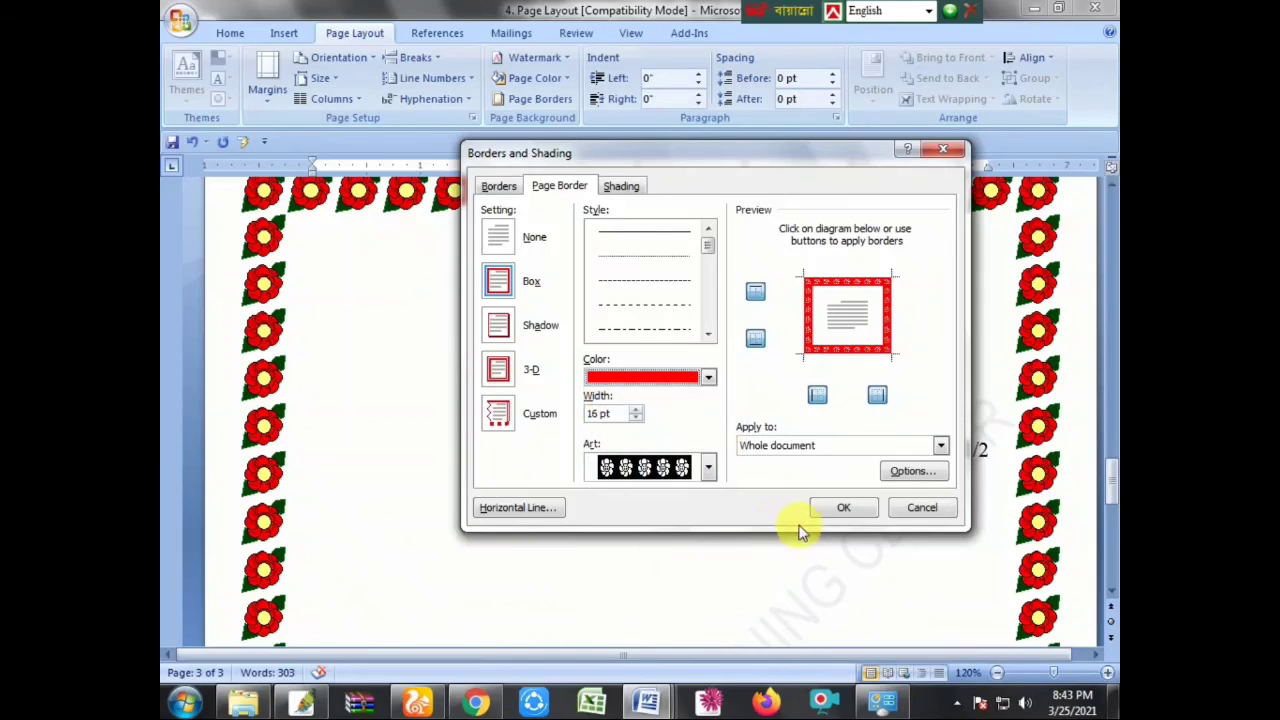
pyautogui.click(843, 509)
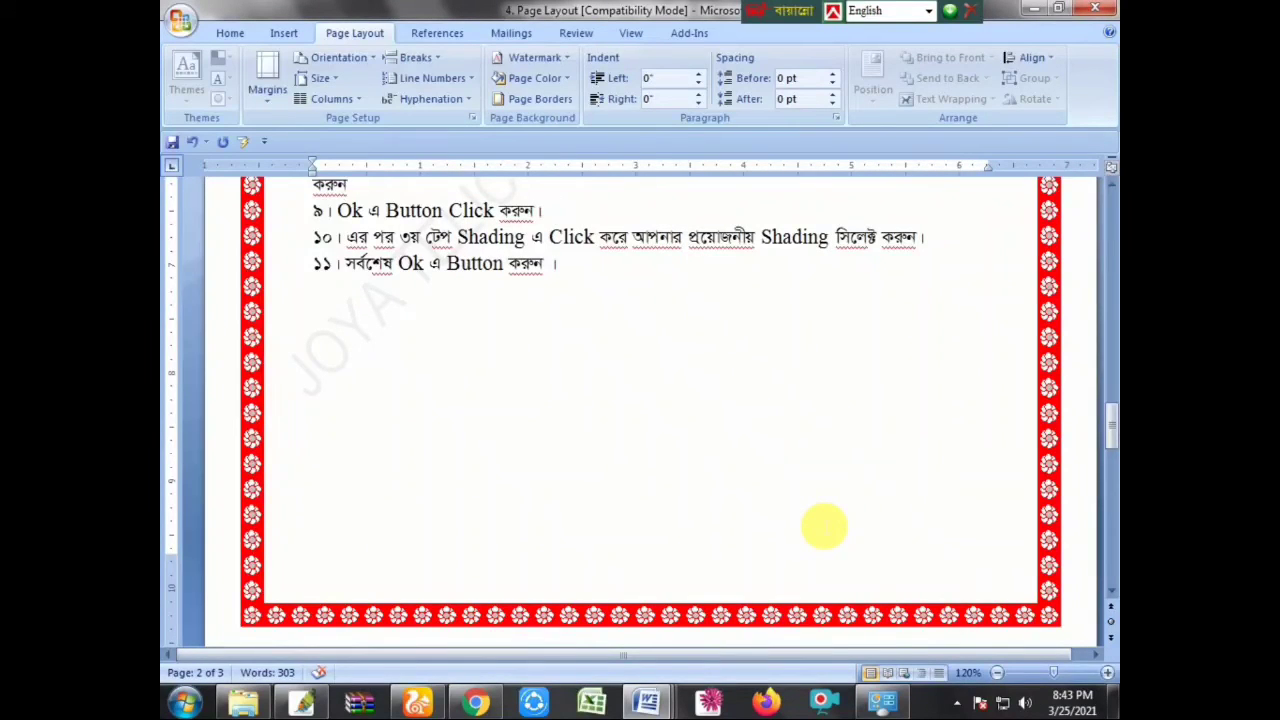
# Choose the colourful blue-and-purple art design at 31 pt in Page Borders, not yet applied.
pyautogui.scroll(3, 823, 527)
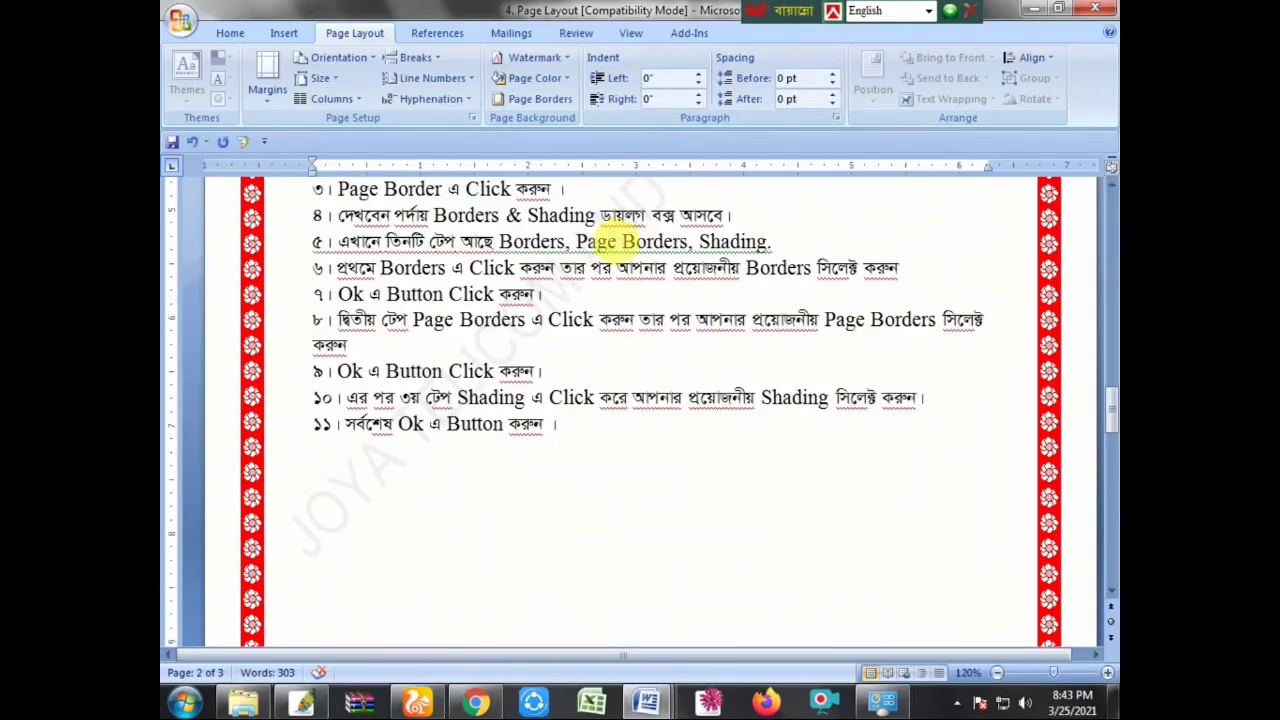
pyautogui.click(532, 98)
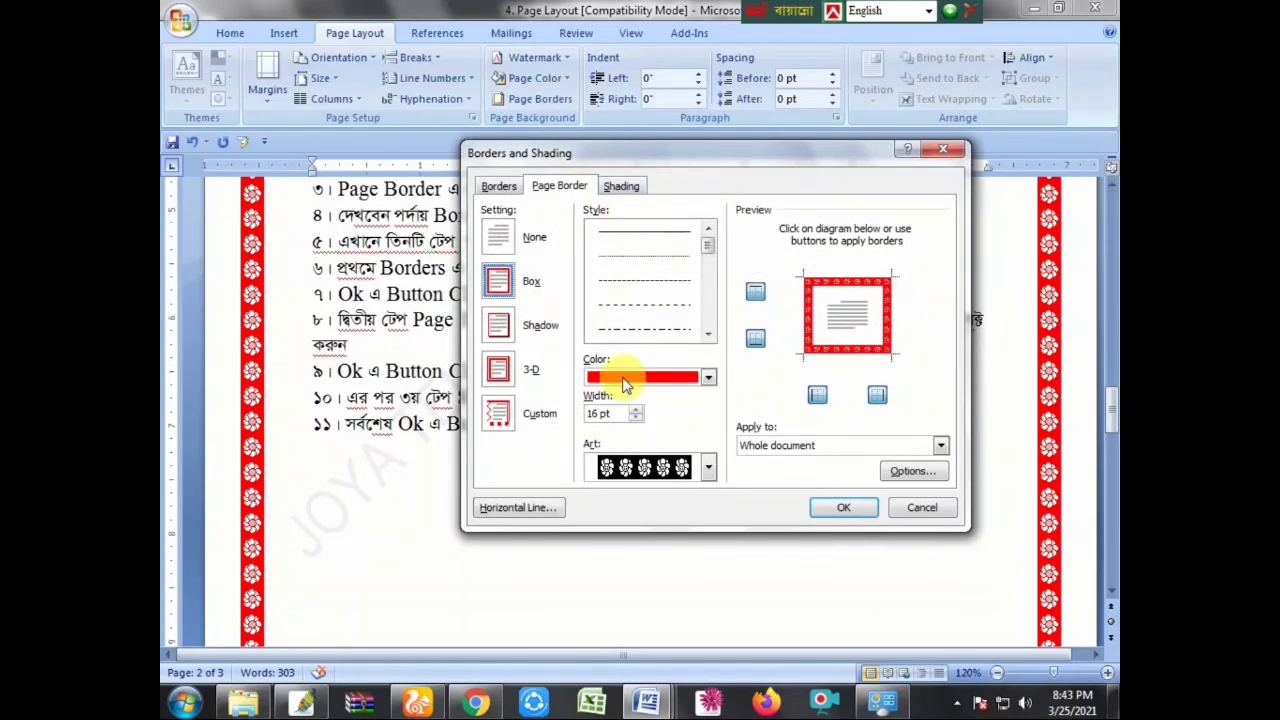
pyautogui.click(708, 469)
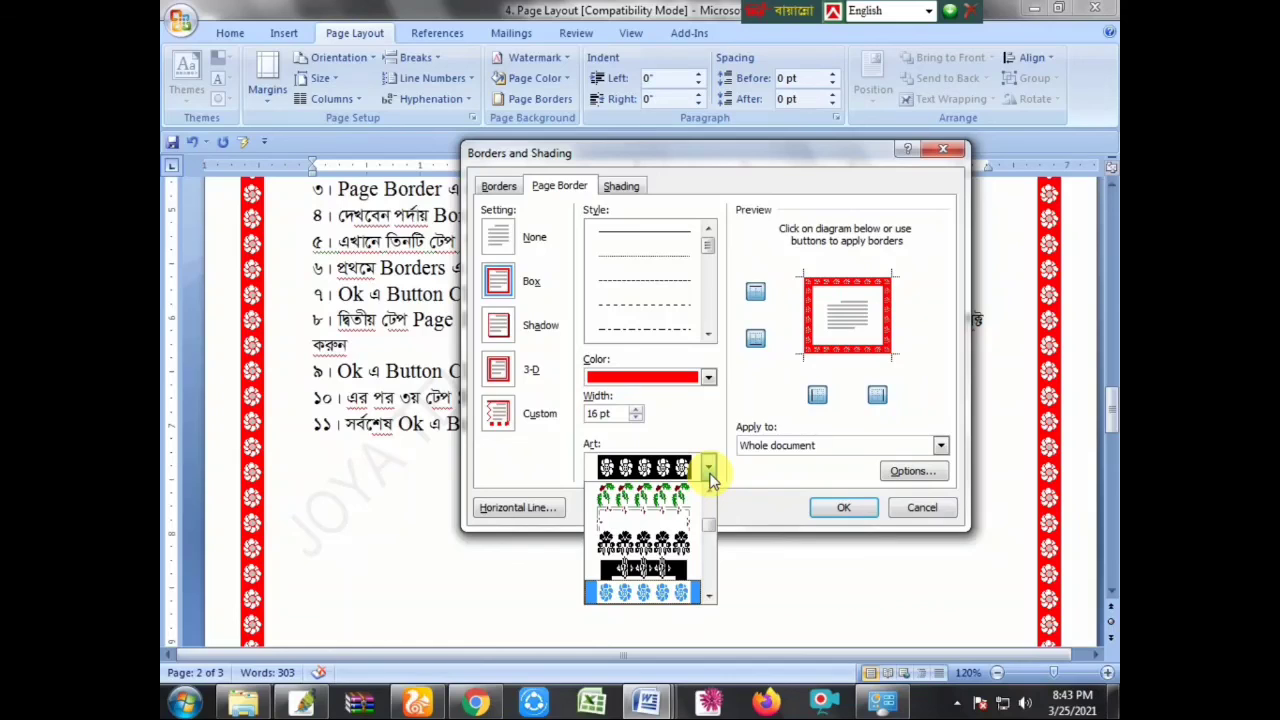
pyautogui.scroll(-2, 680, 548)
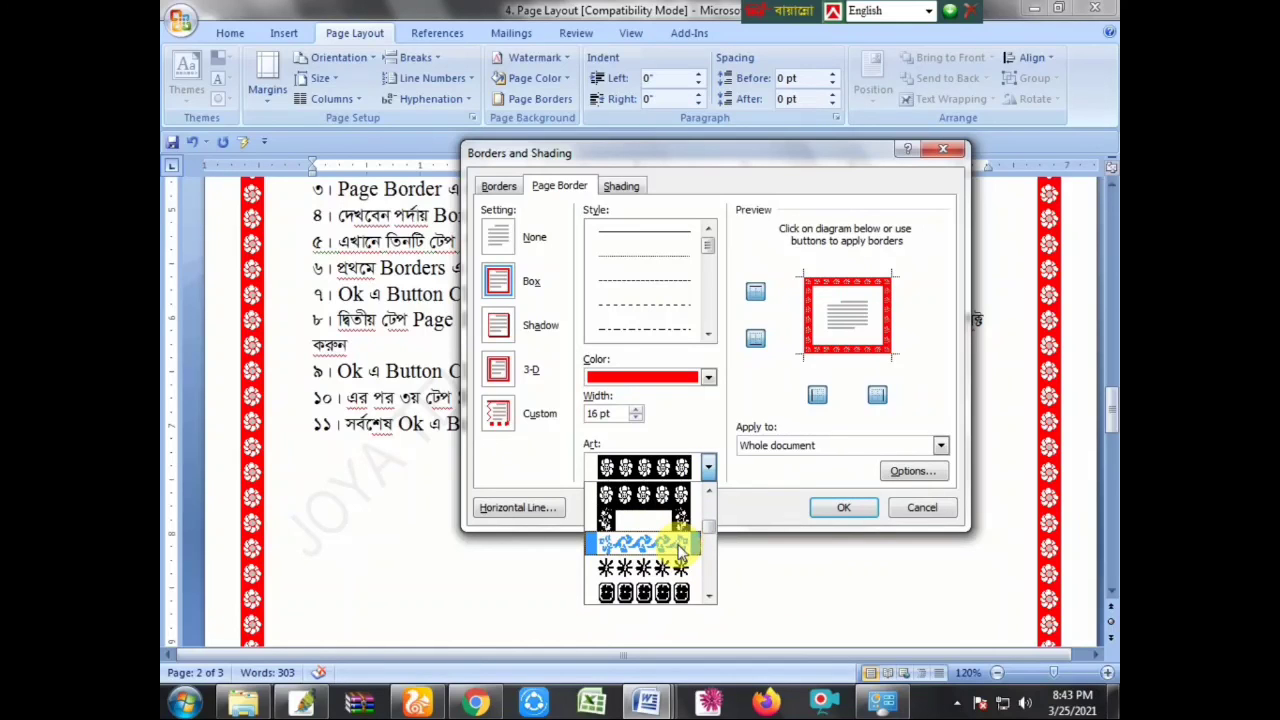
pyautogui.scroll(-2, 670, 560)
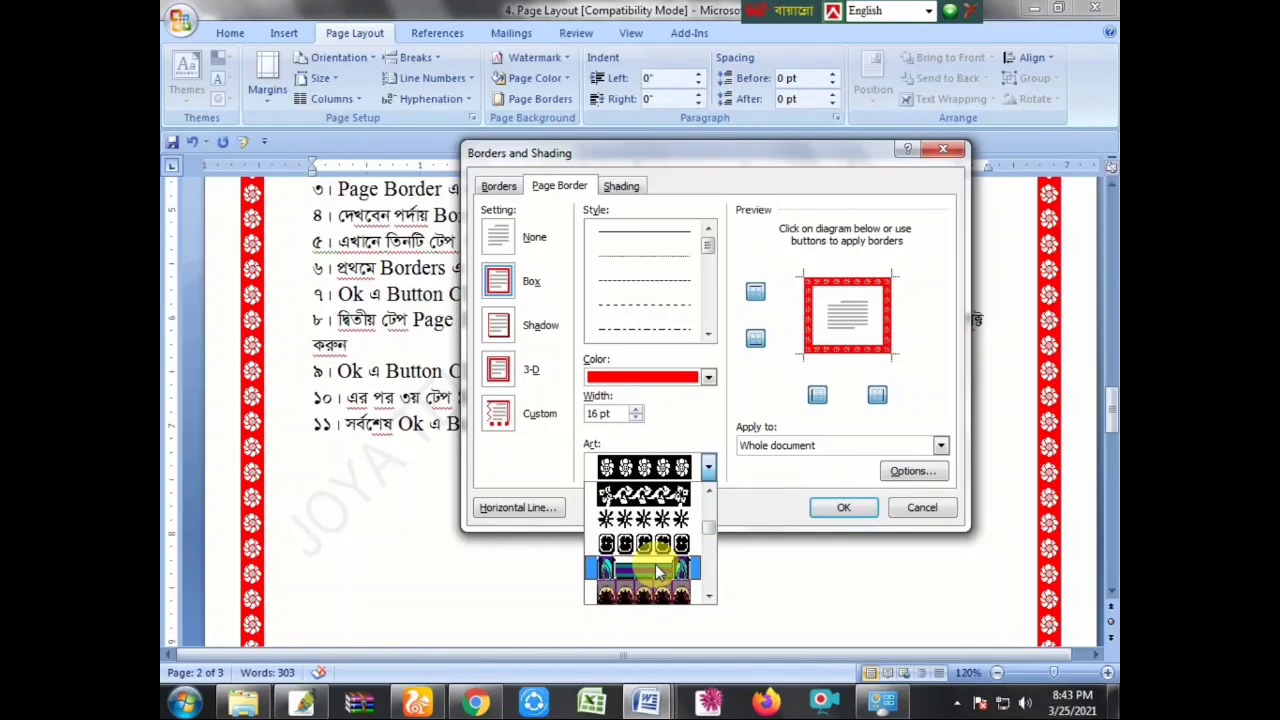
pyautogui.click(658, 571)
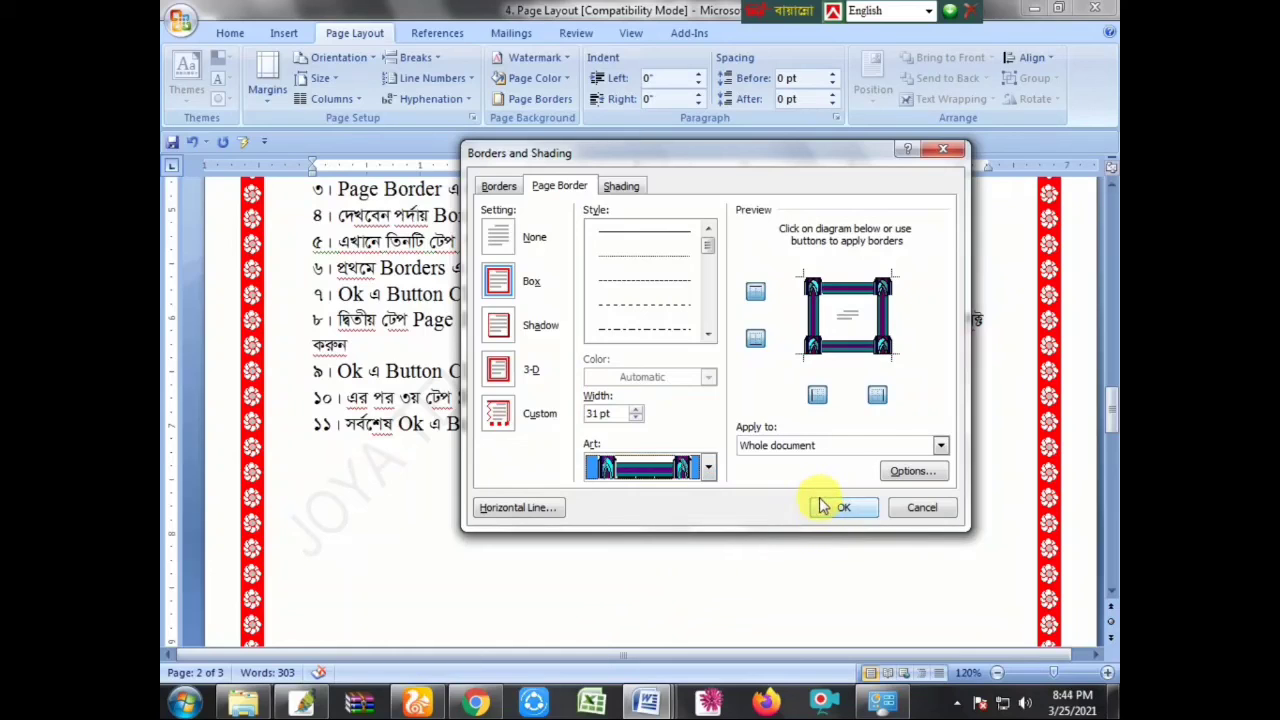